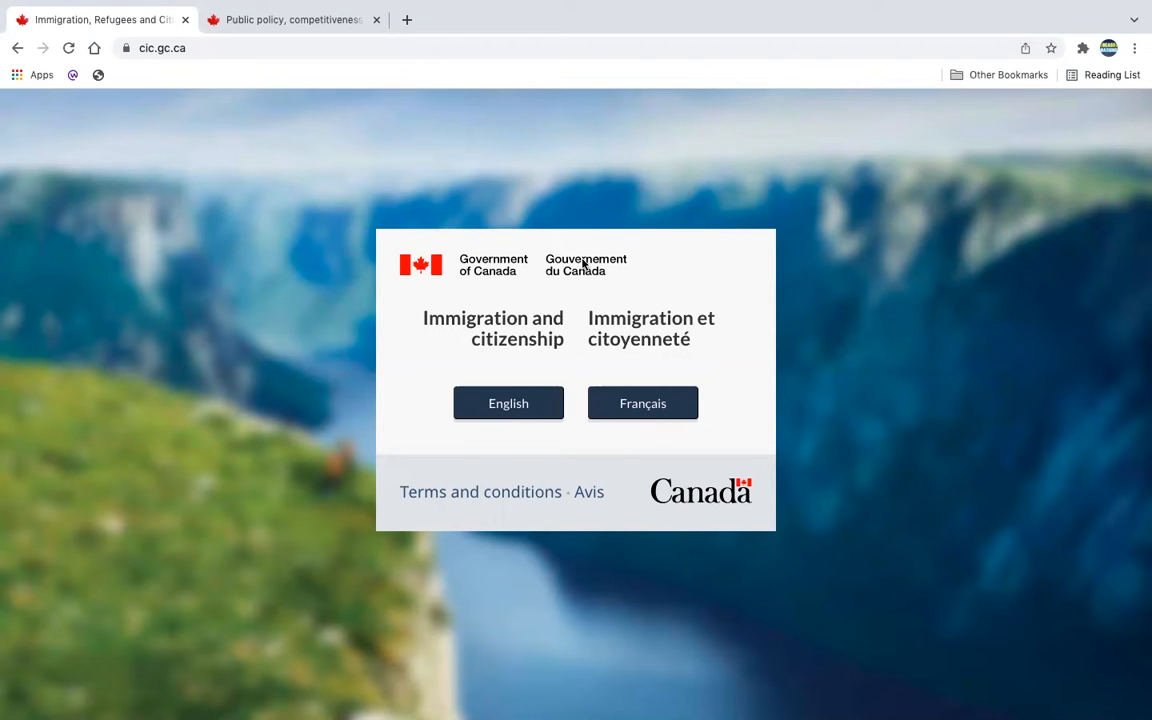
Step: Choose English on the IRCC language splash page
click(515, 413)
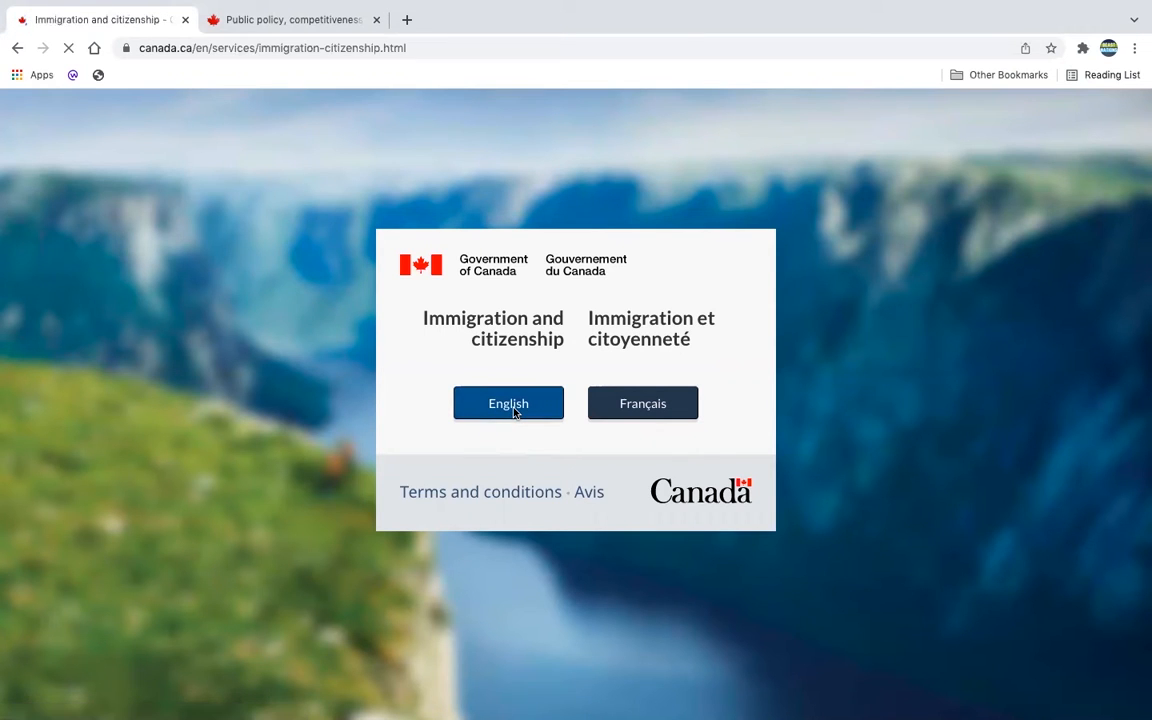
Step: Navigate Work, Get a work permit, Temporary workers, Apply for a work permit, then How to apply
scroll(530, 537, down, 3)
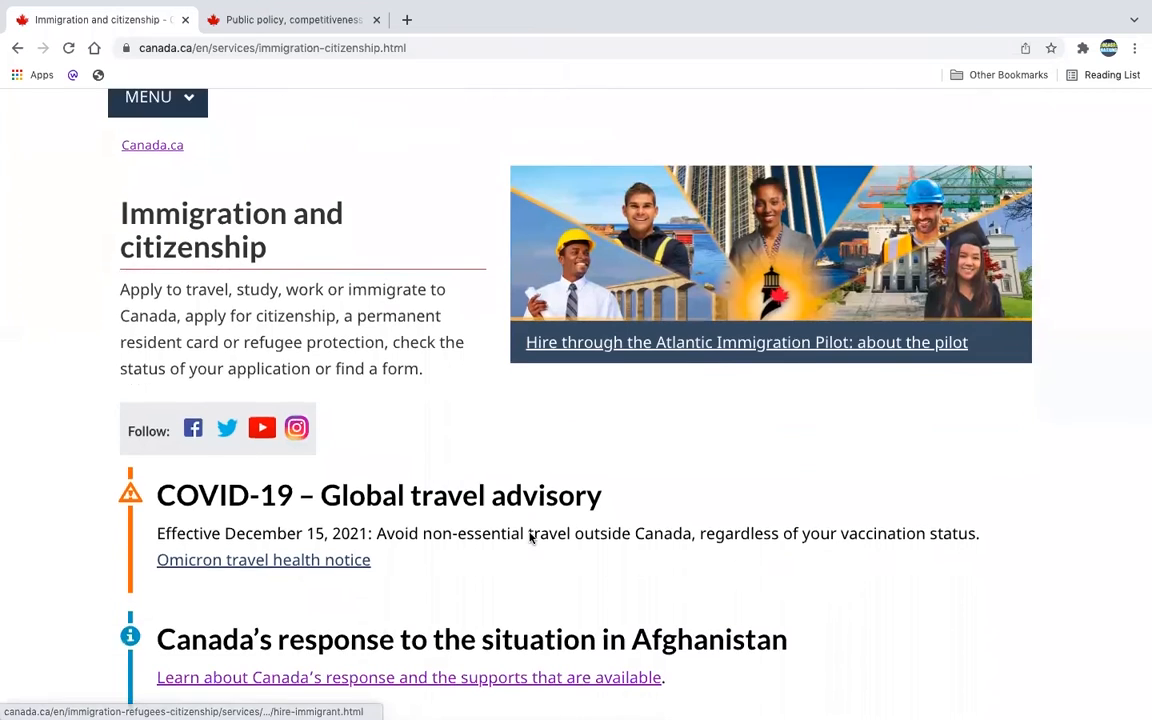
scroll(530, 533, down, 5)
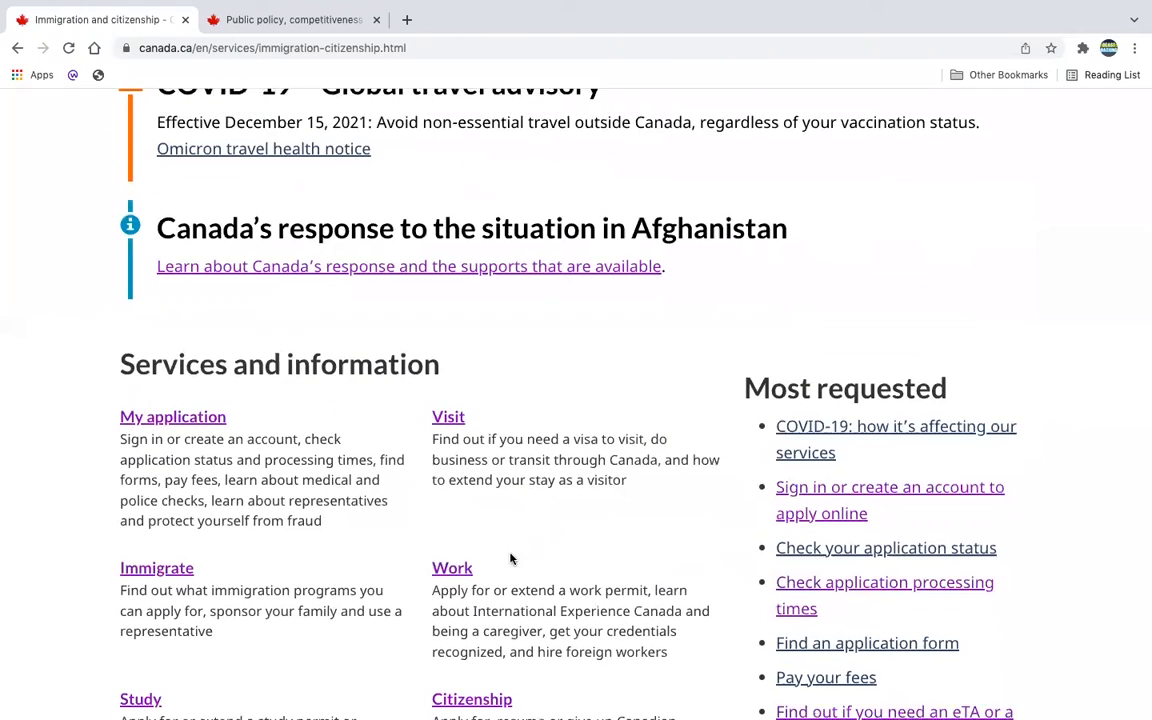
click(455, 566)
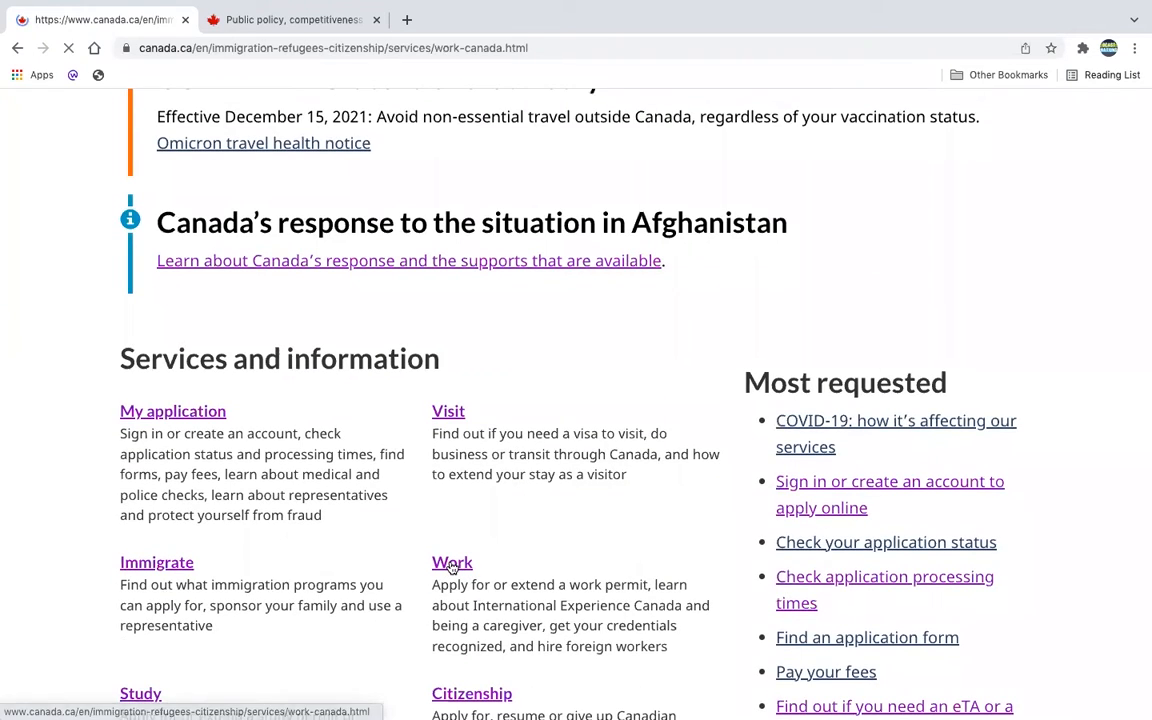
scroll(450, 566, down, 4)
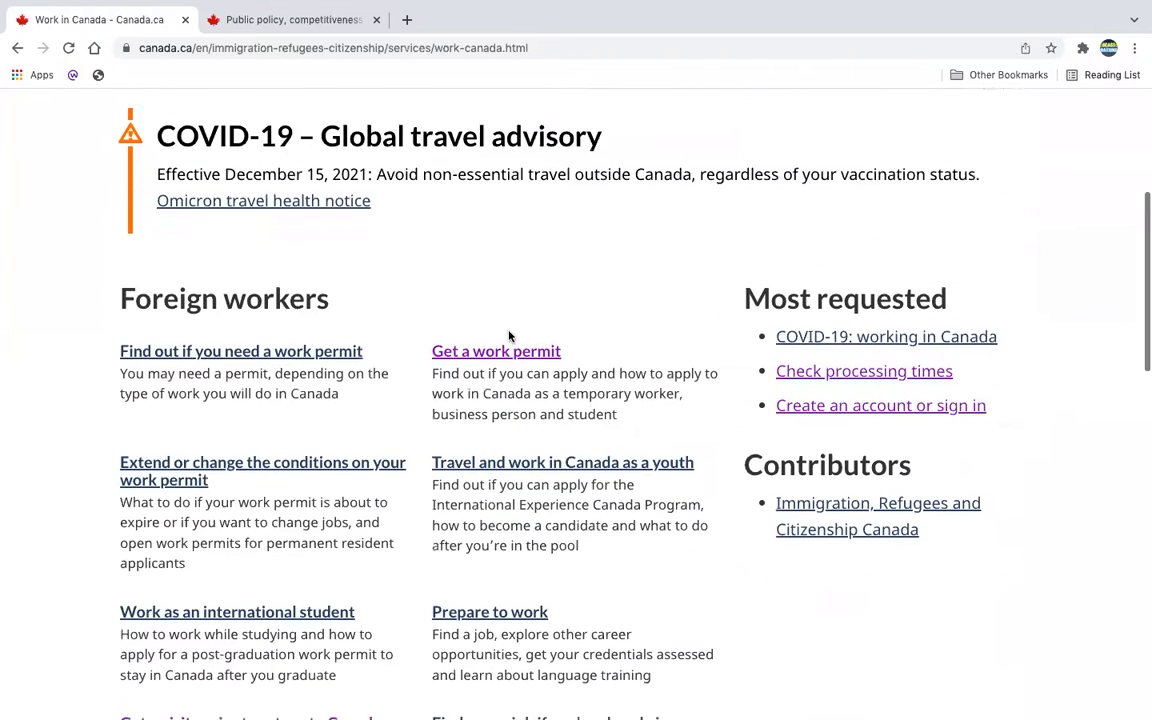
click(486, 355)
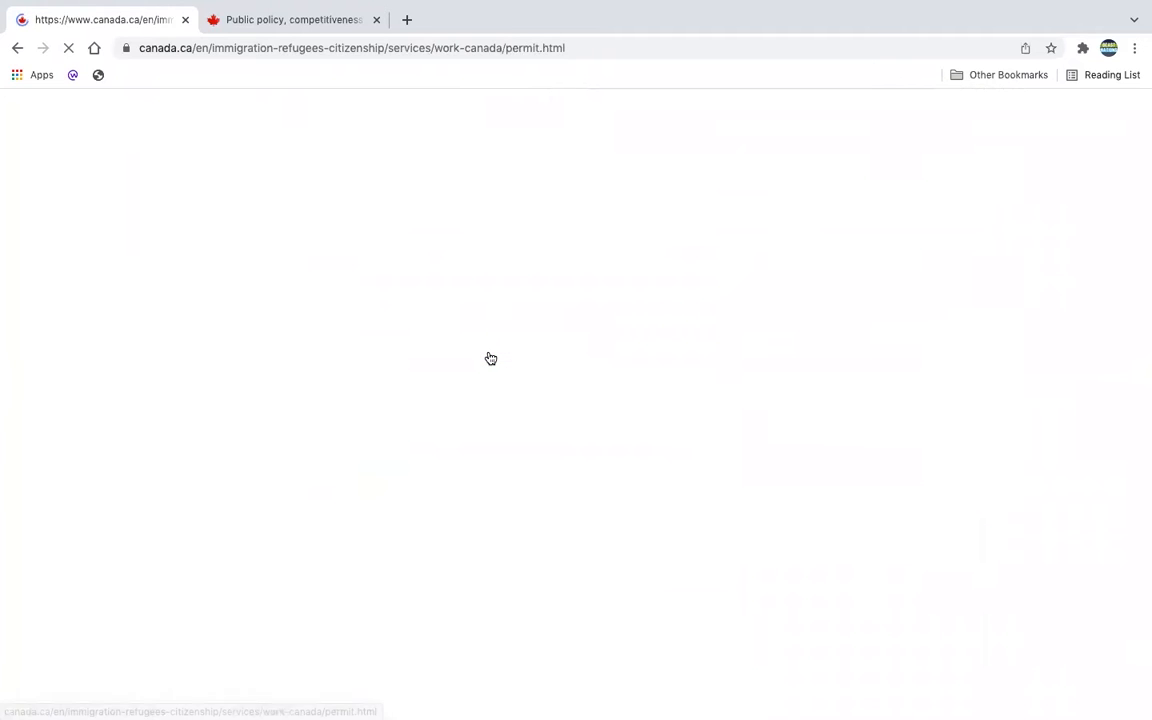
scroll(490, 358, down, 5)
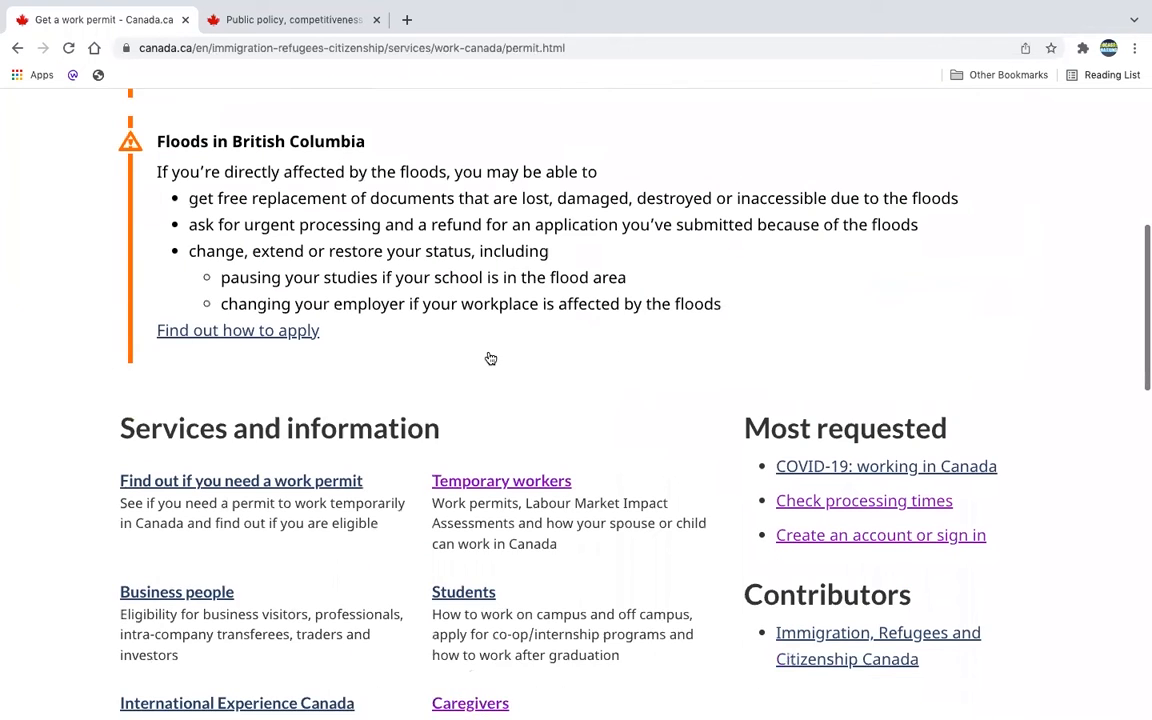
click(503, 466)
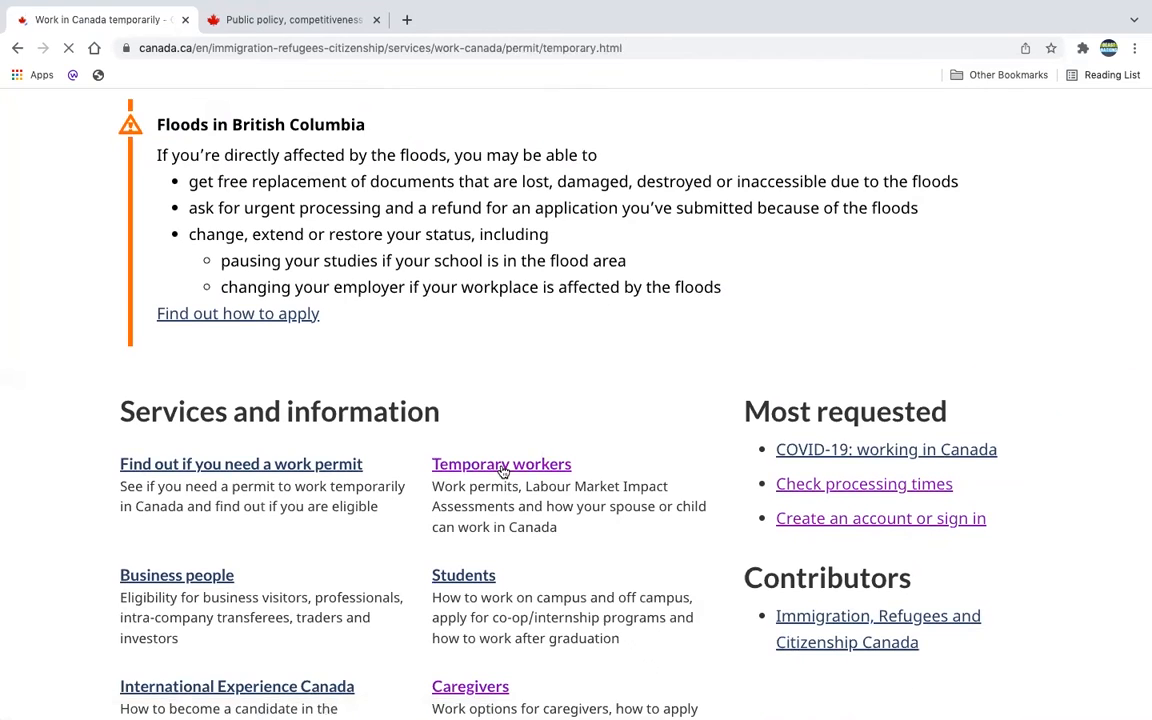
scroll(501, 470, down, 3)
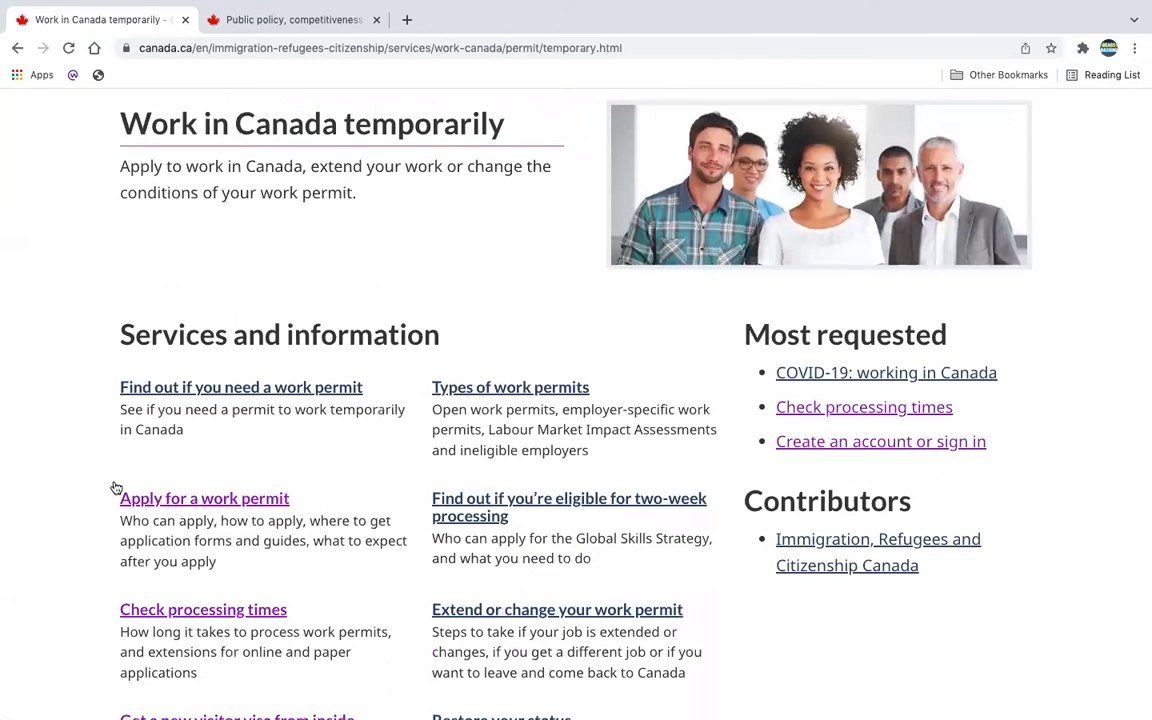
click(210, 506)
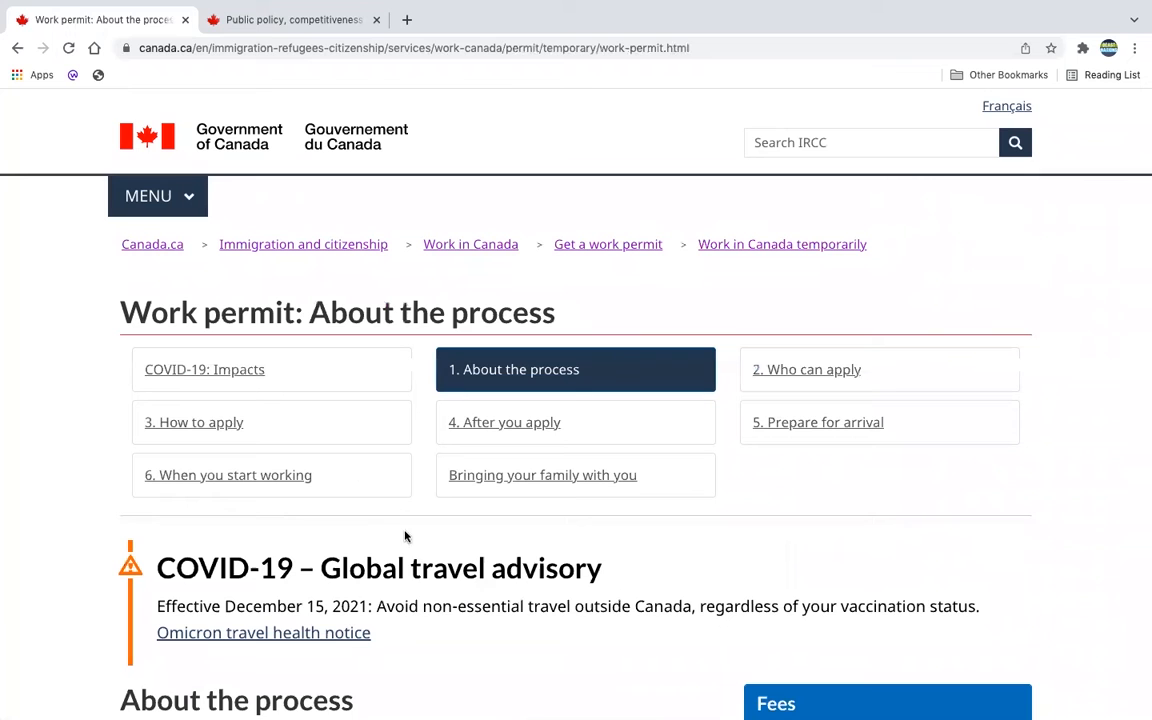
click(218, 433)
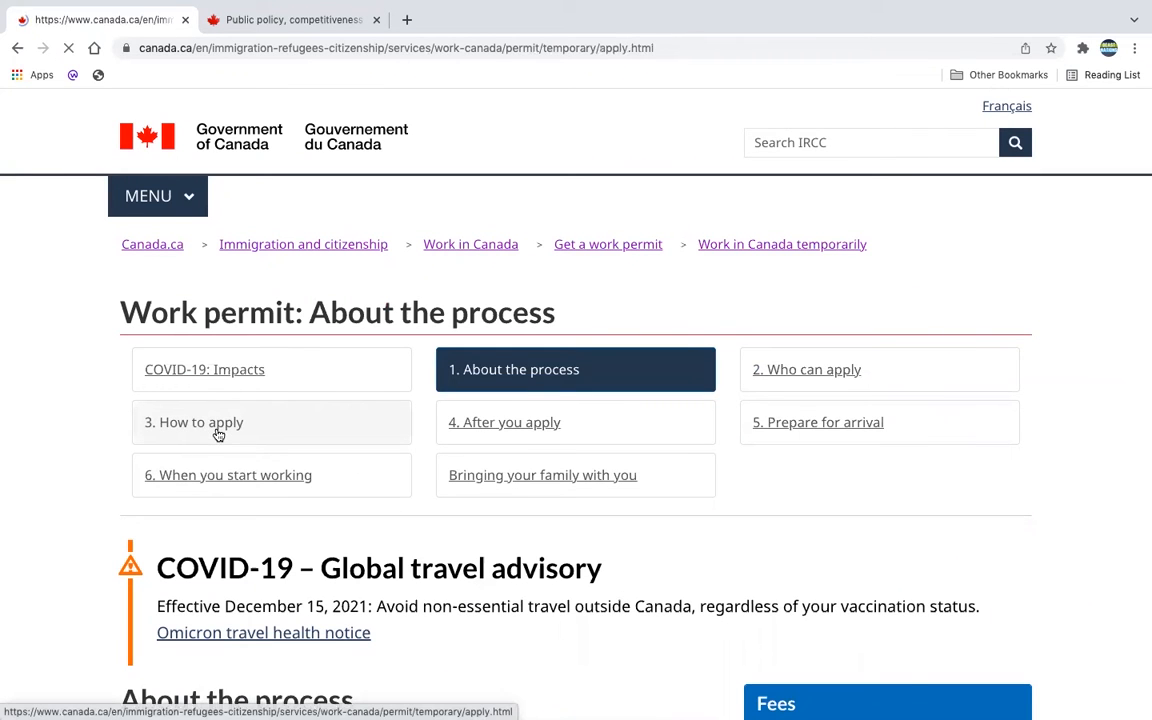
scroll(218, 433, down, 3)
scroll(218, 433, down, 6)
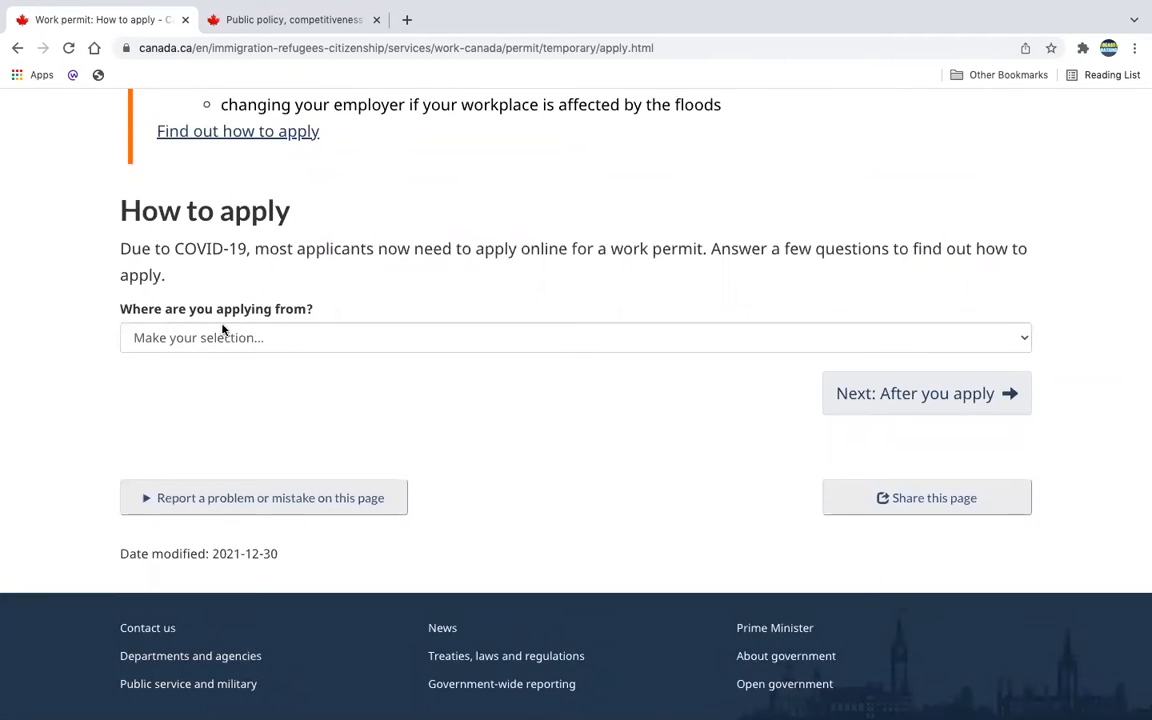
Step: Answer Inside Canada for where you're applying from, and Yes to the listed situations
click(242, 339)
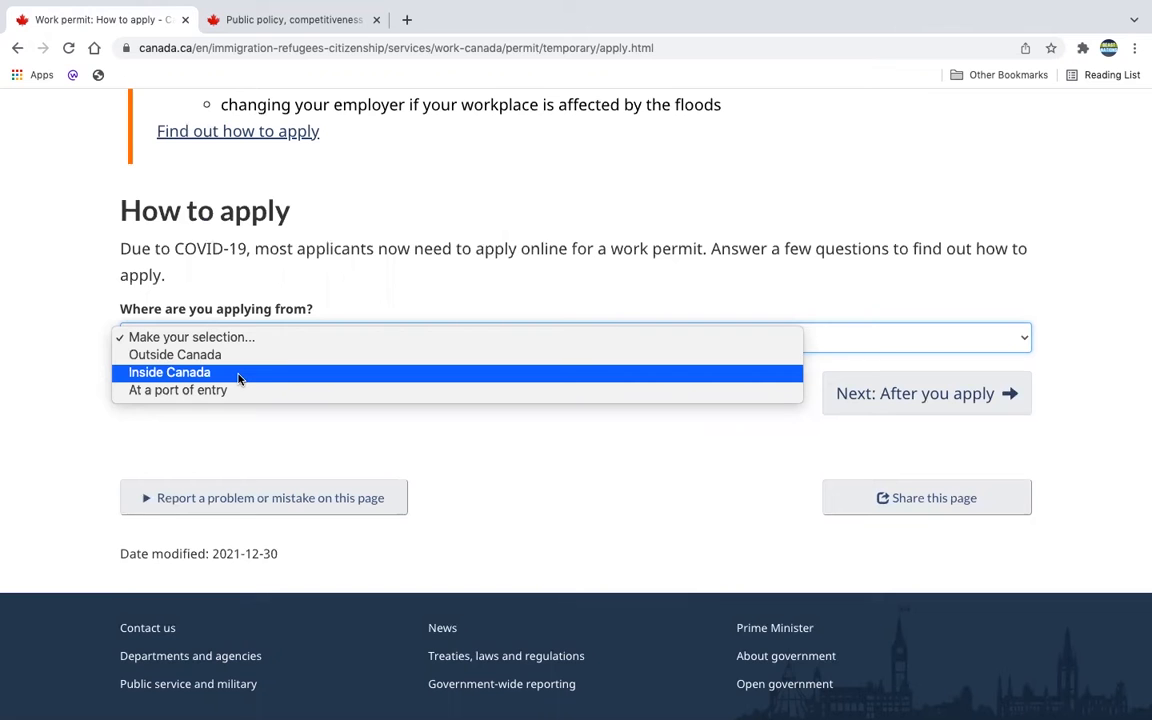
click(238, 373)
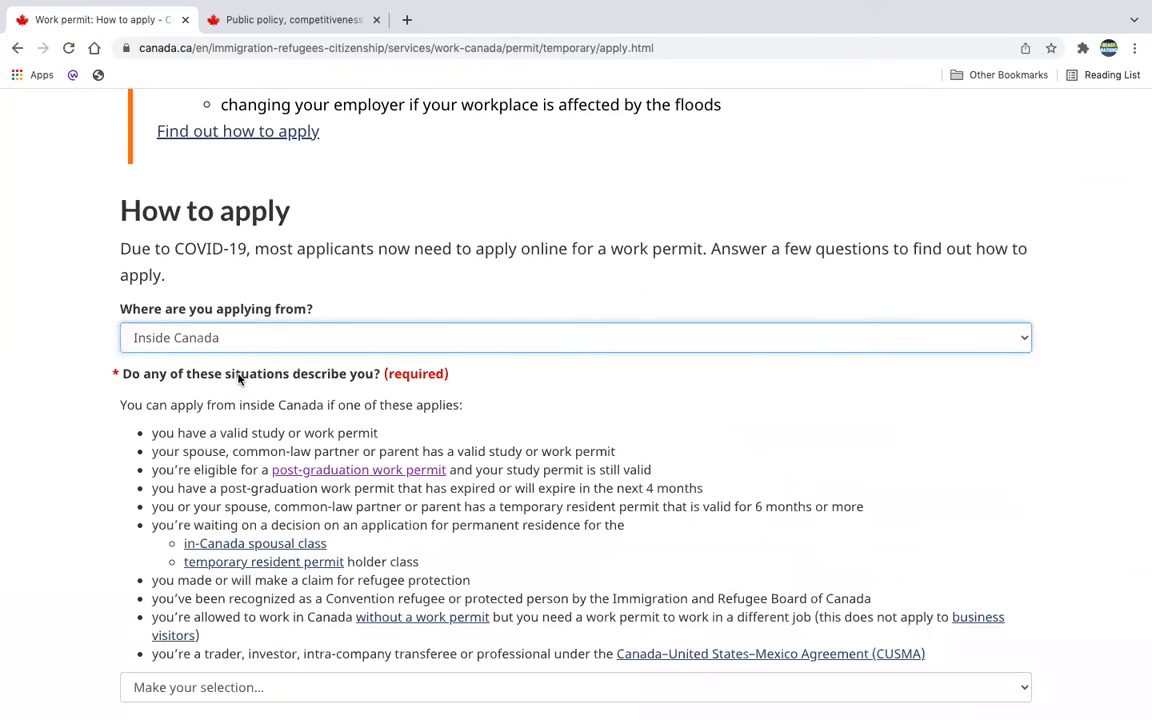
scroll(348, 450, down, 2)
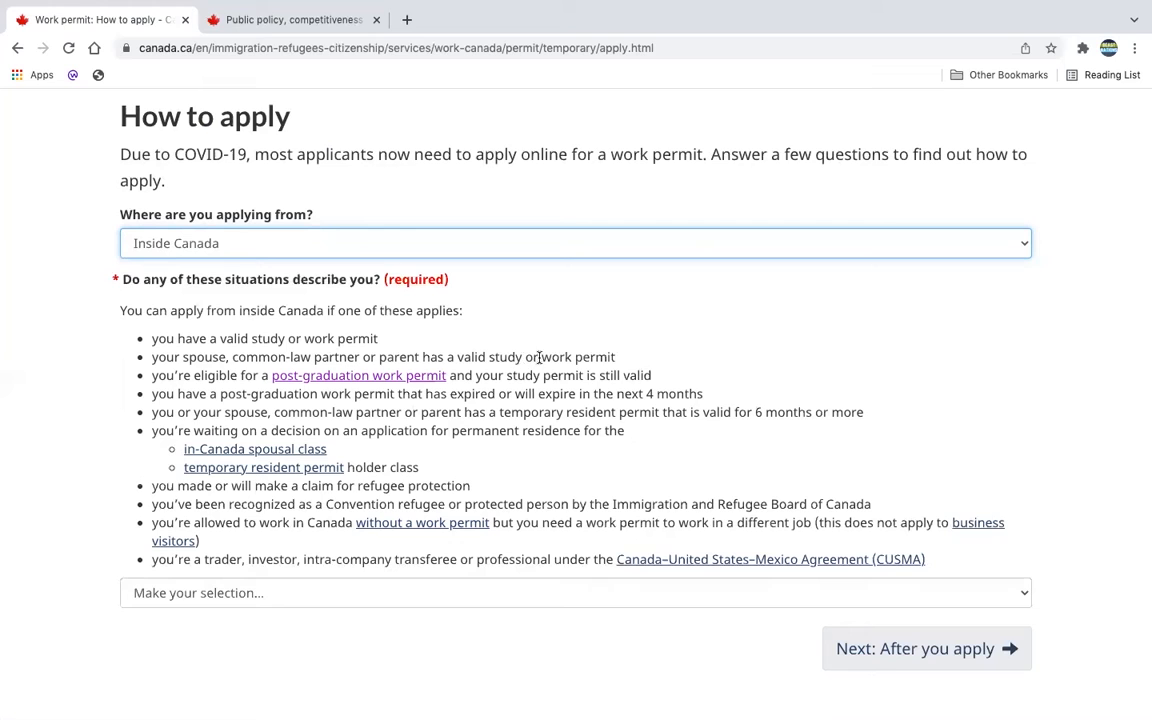
click(255, 598)
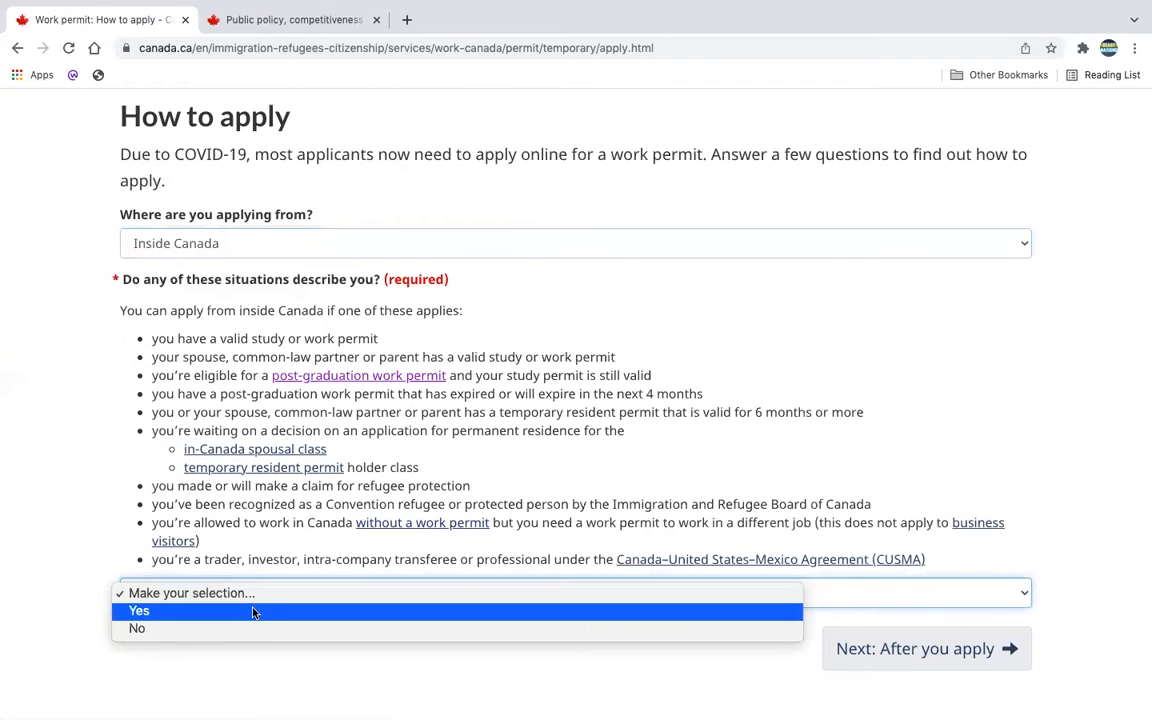
click(210, 613)
Step: Go on from Step 5 to Create an account or sign in
scroll(403, 658, down, 3)
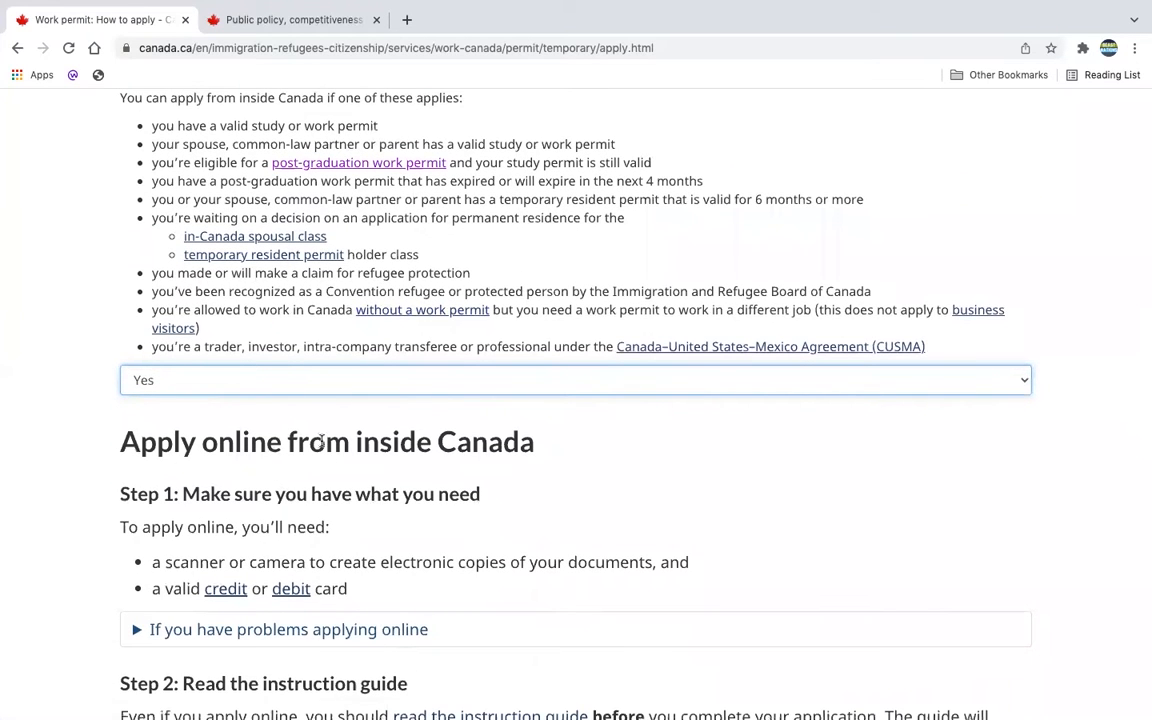
scroll(329, 450, down, 2)
scroll(330, 450, down, 3)
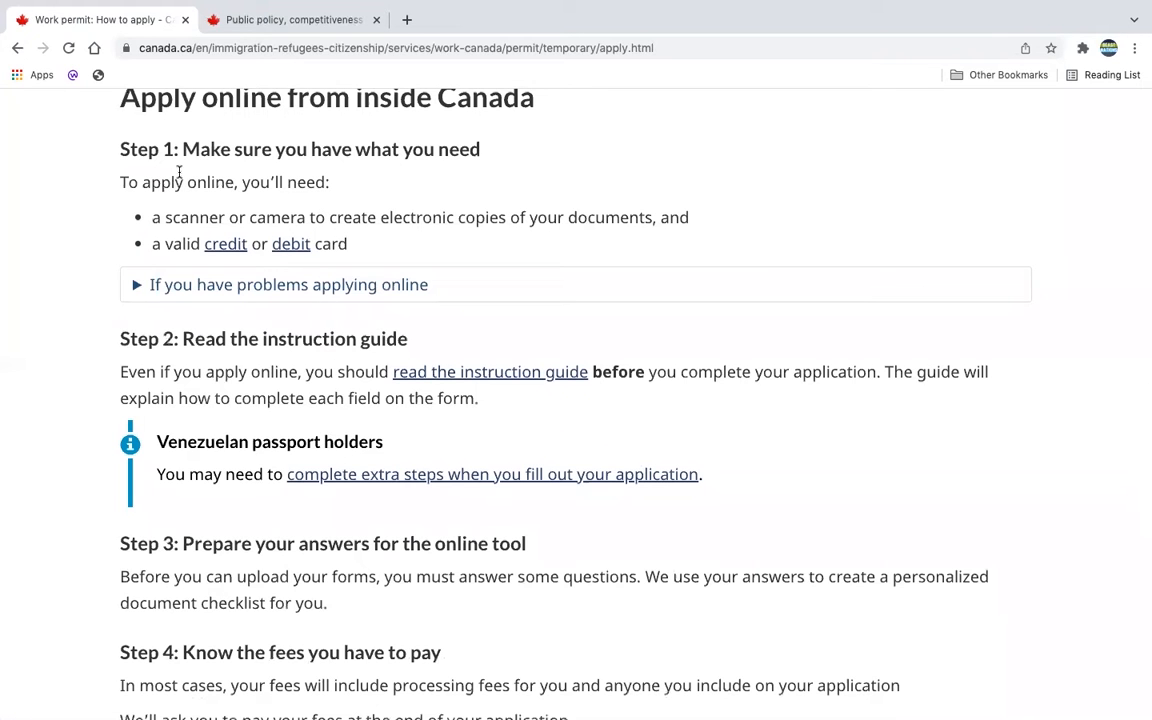
scroll(301, 357, down, 1)
scroll(301, 357, down, 9)
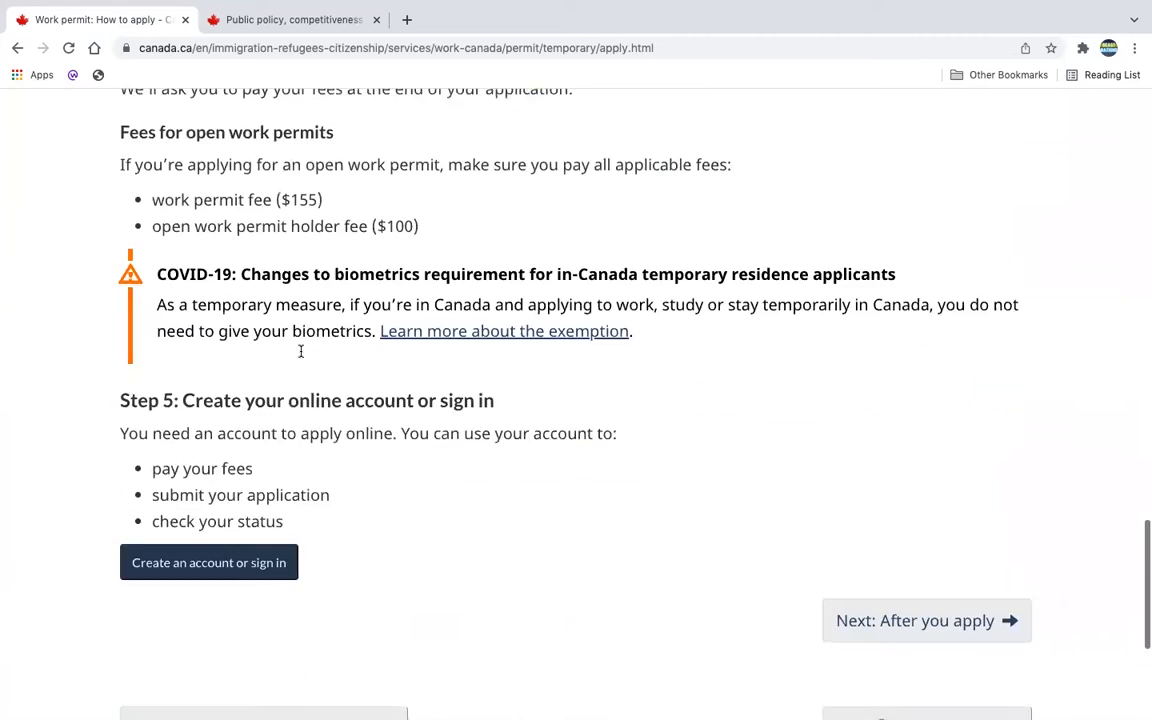
scroll(290, 380, down, 2)
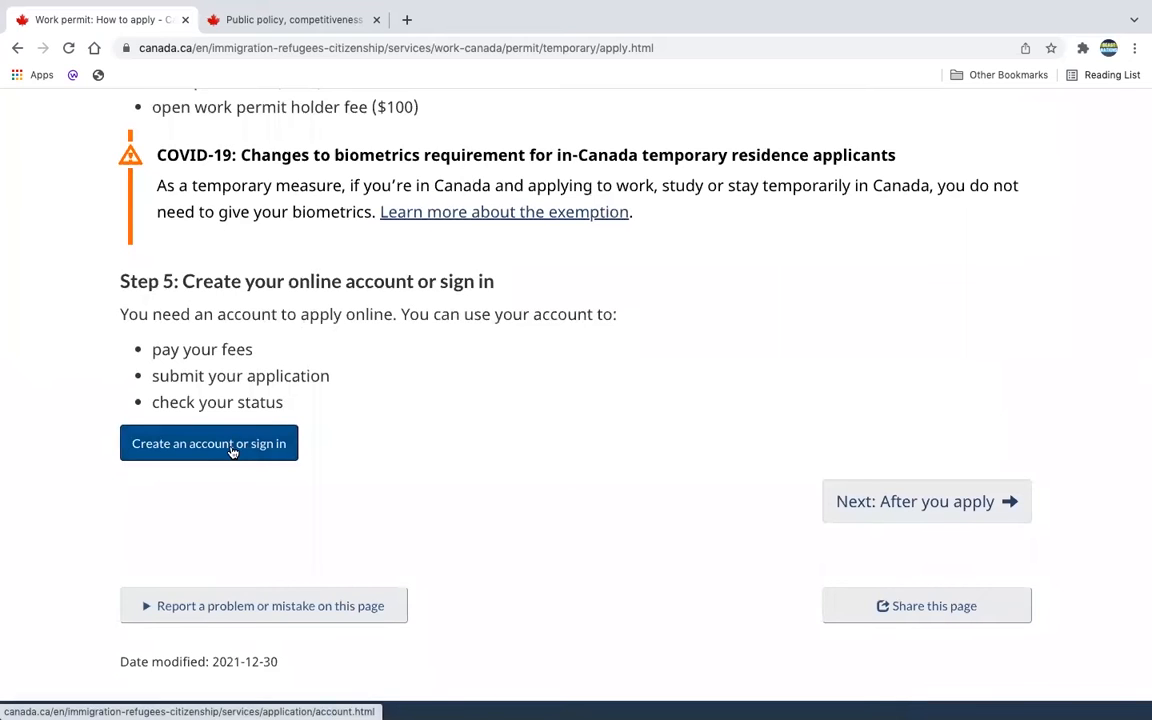
click(231, 452)
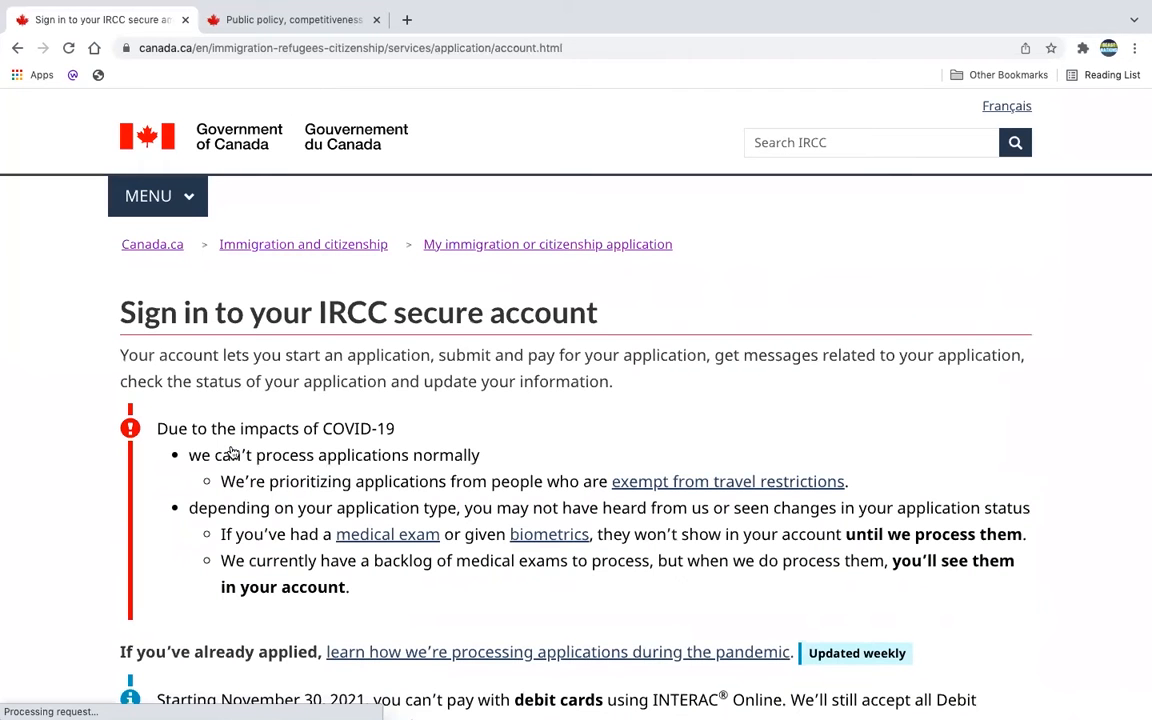
Step: Choose Sign in with GCKey on the IRCC secure account sign-in page
scroll(609, 422, down, 5)
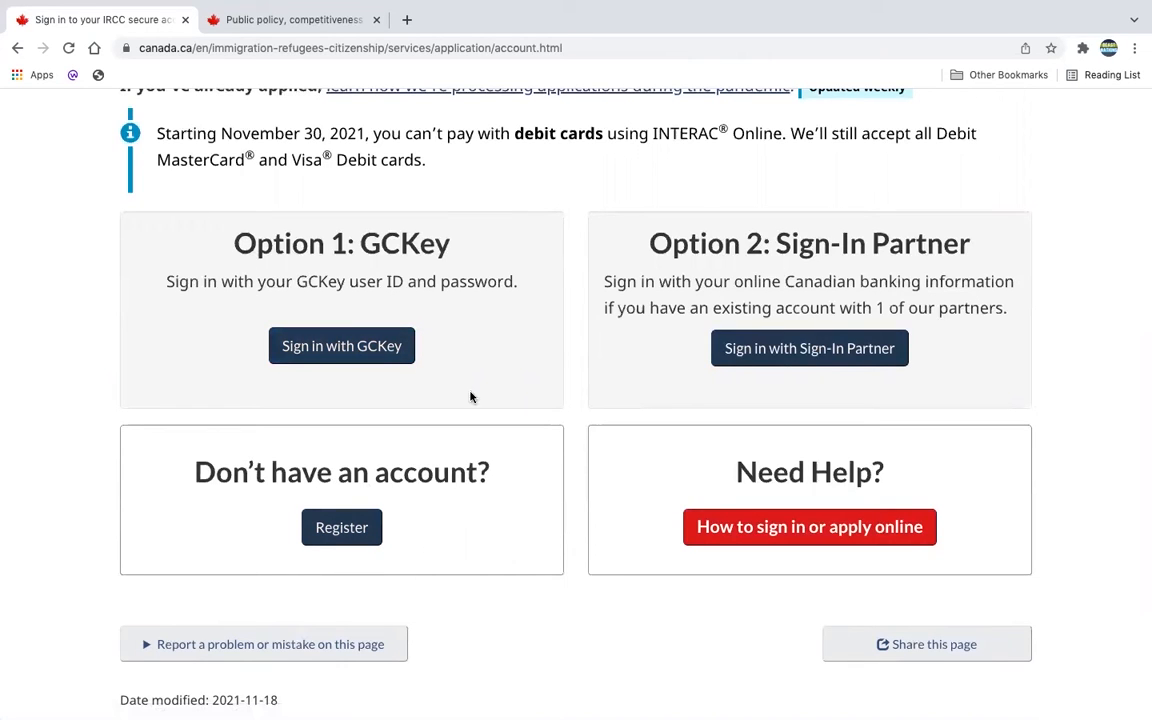
click(362, 354)
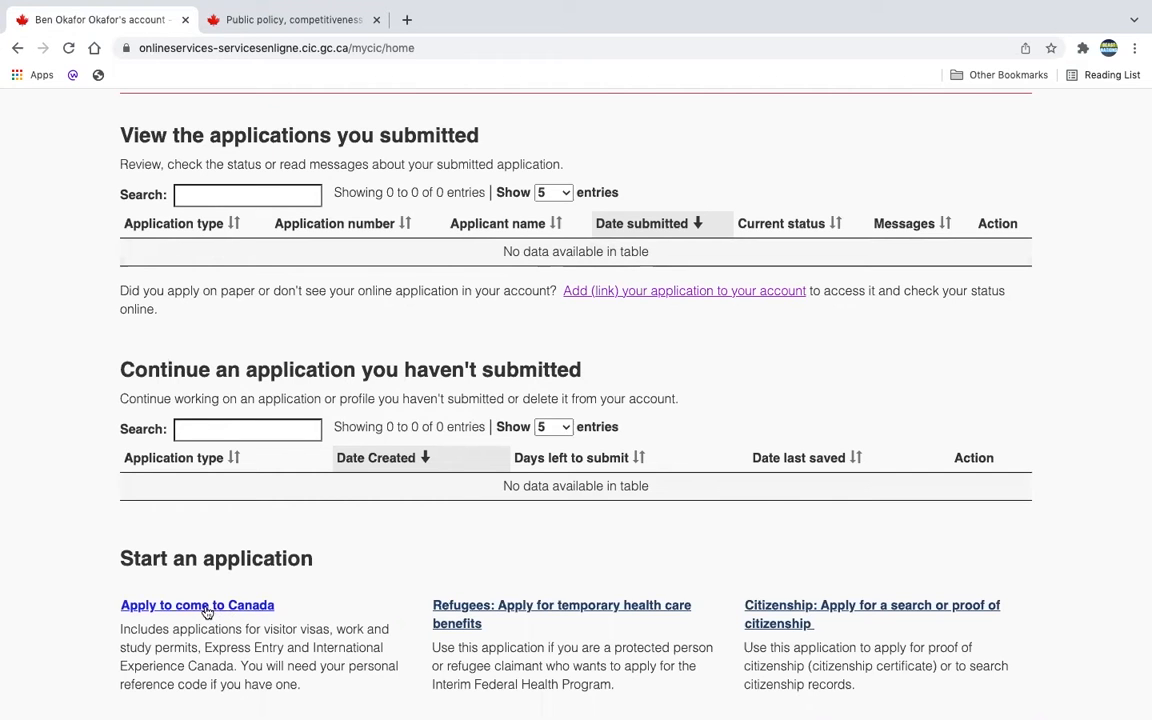
Step: Start an Apply to come to Canada application for a visitor visa, study and/or work permit
click(204, 608)
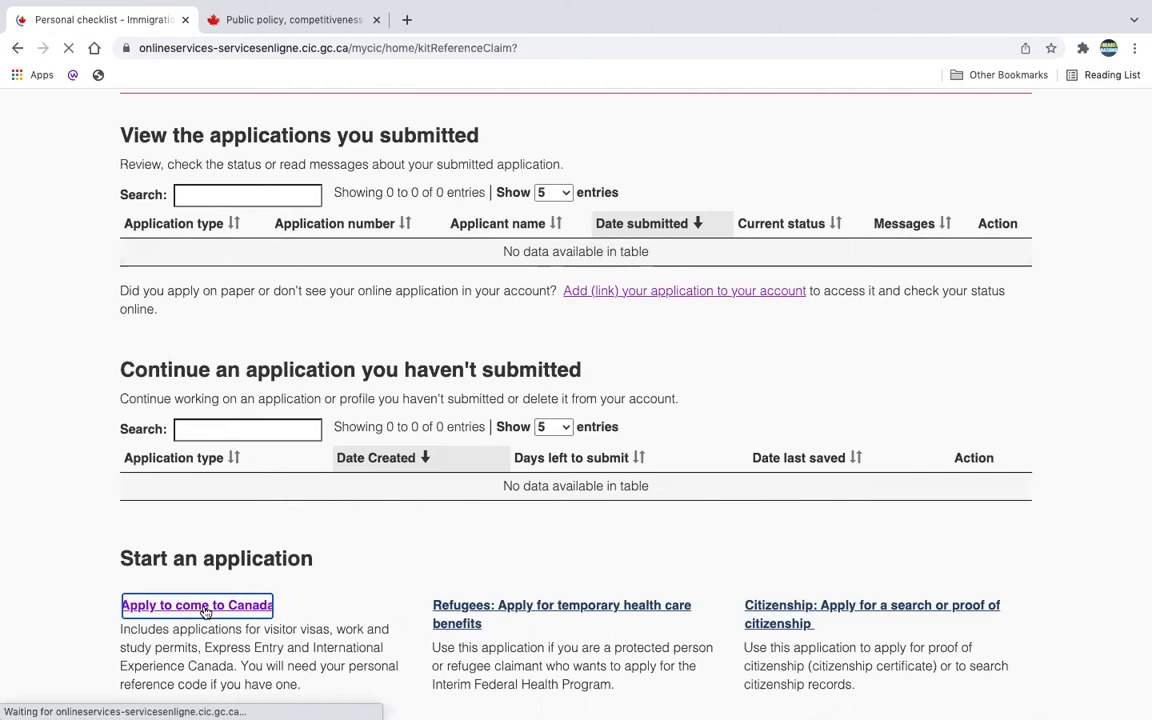
scroll(355, 528, down, 5)
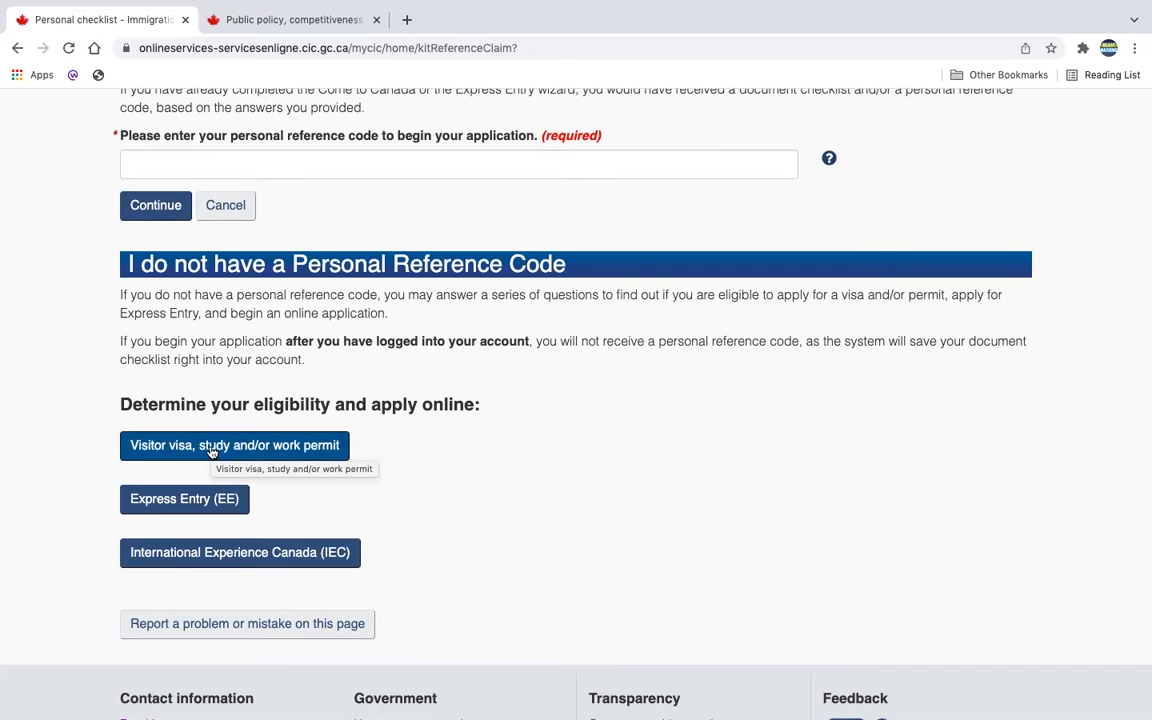
click(211, 452)
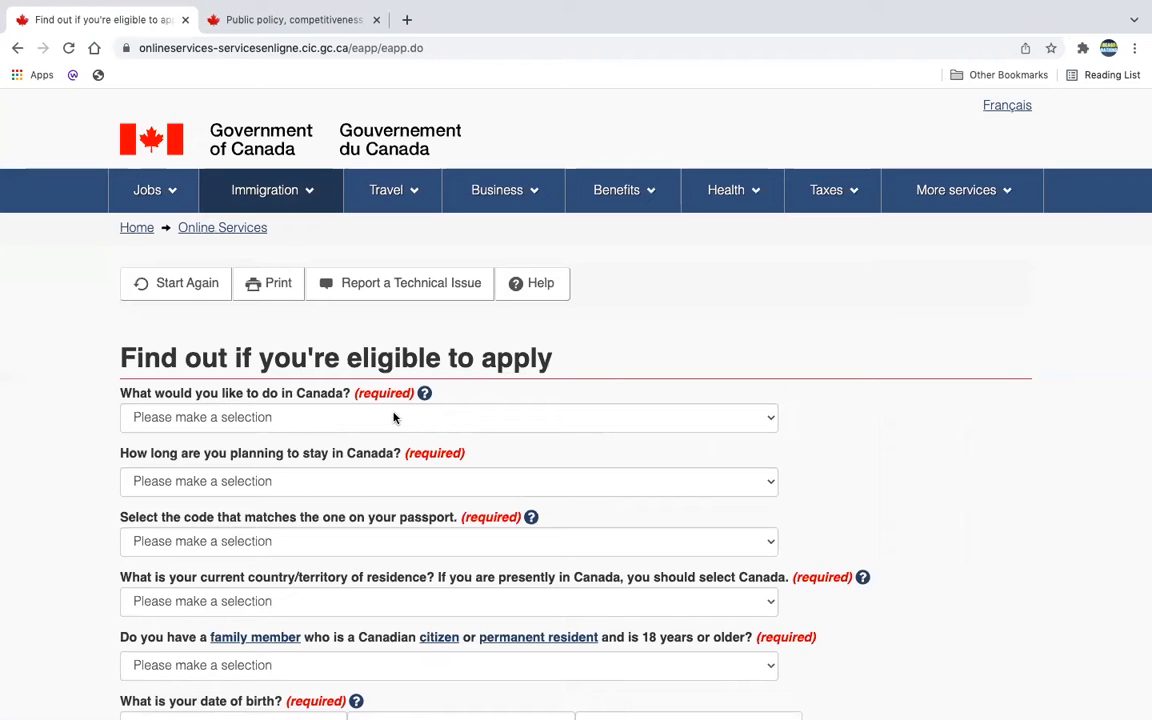
Step: Answer Work, staying temporarily more than 6 months, and GHA (Ghana) as passport code
click(394, 418)
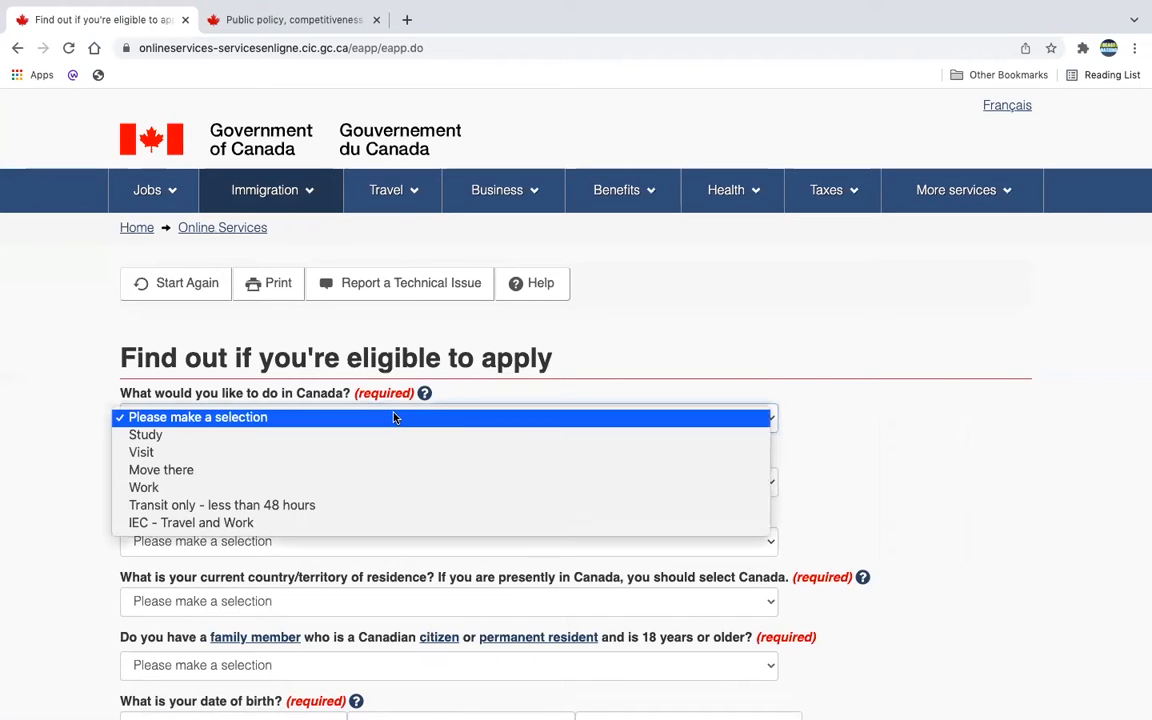
click(383, 488)
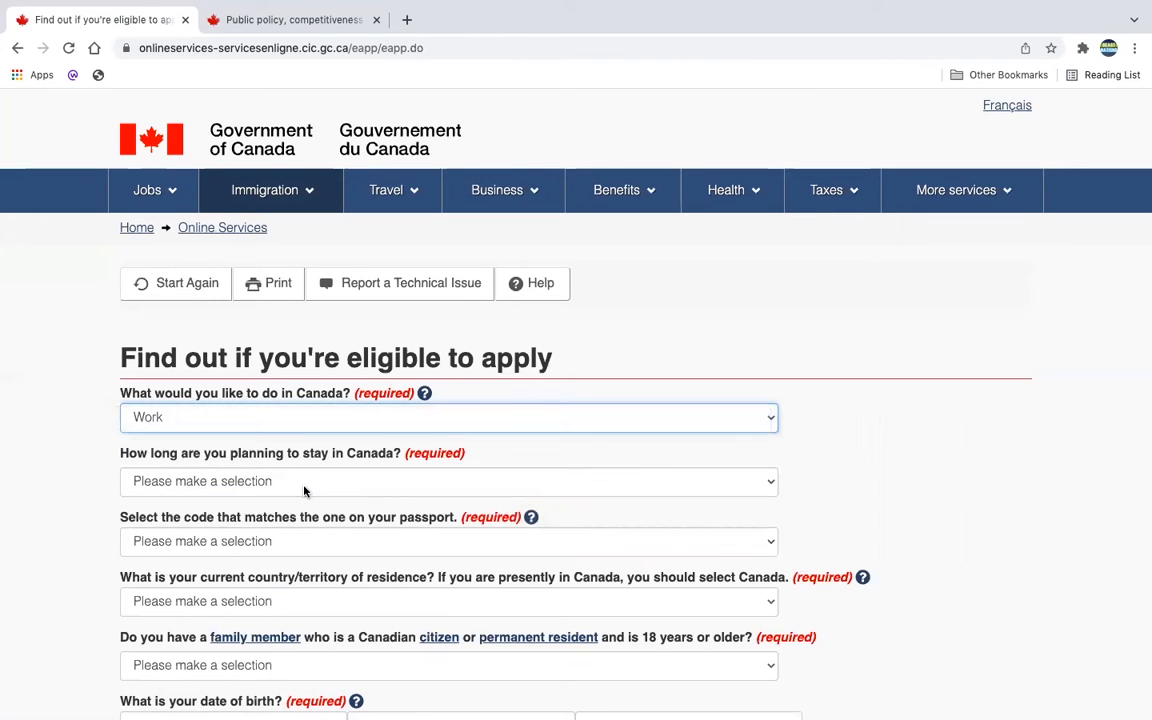
click(365, 483)
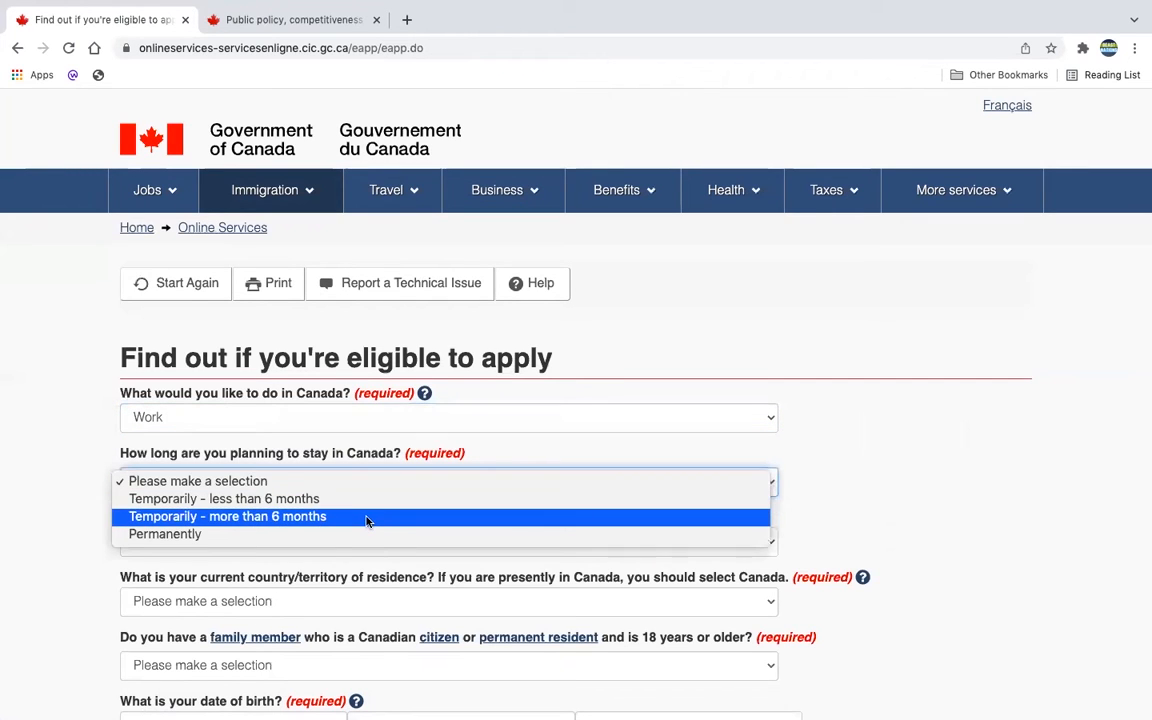
click(366, 520)
scroll(339, 490, down, 1)
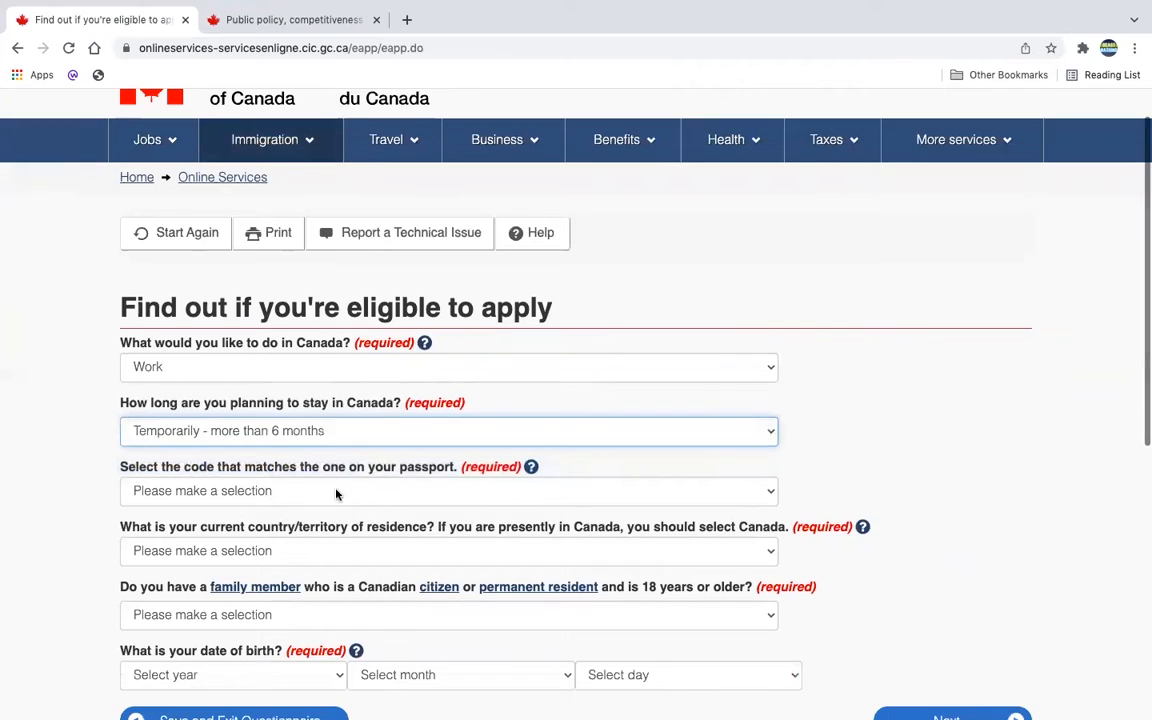
click(362, 492)
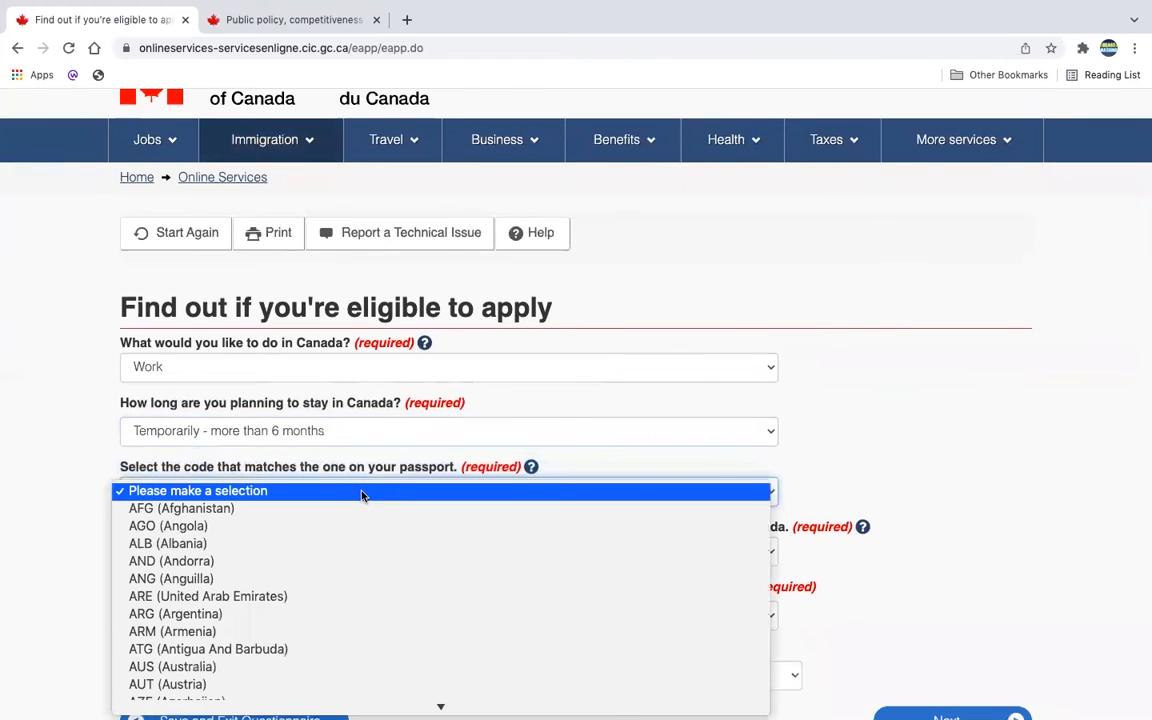
text(gha)
key(Return)
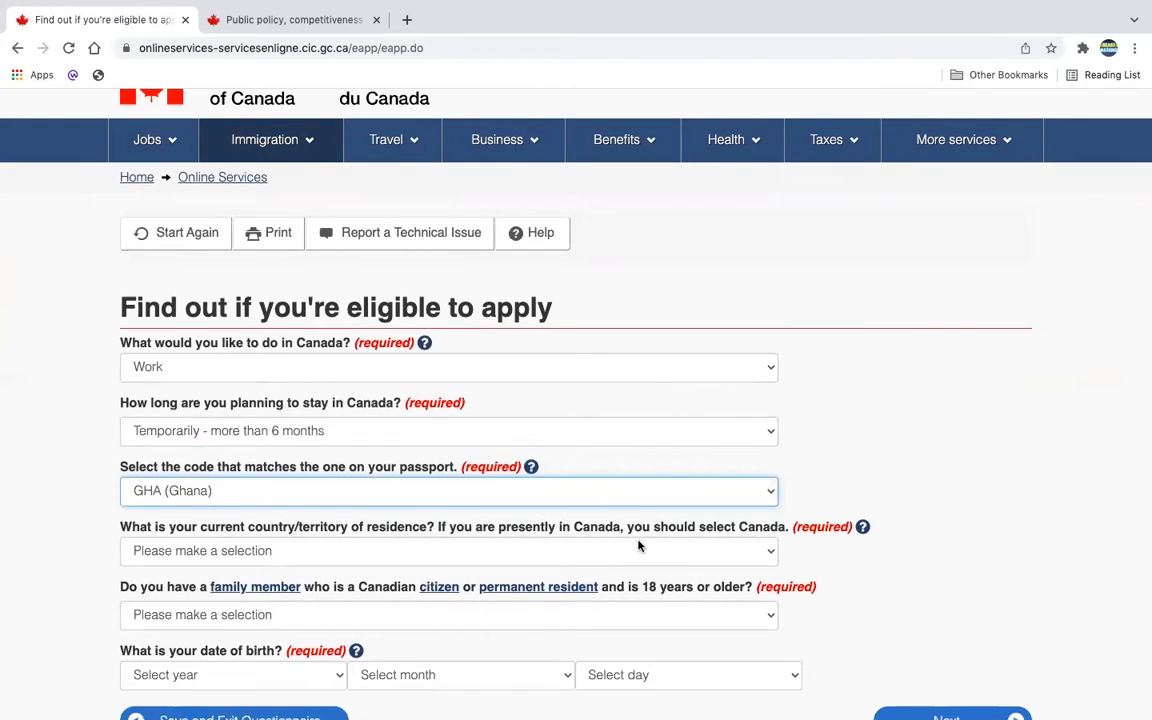
Step: Set the country of residence to Canada and answer No to the family-member question
click(668, 558)
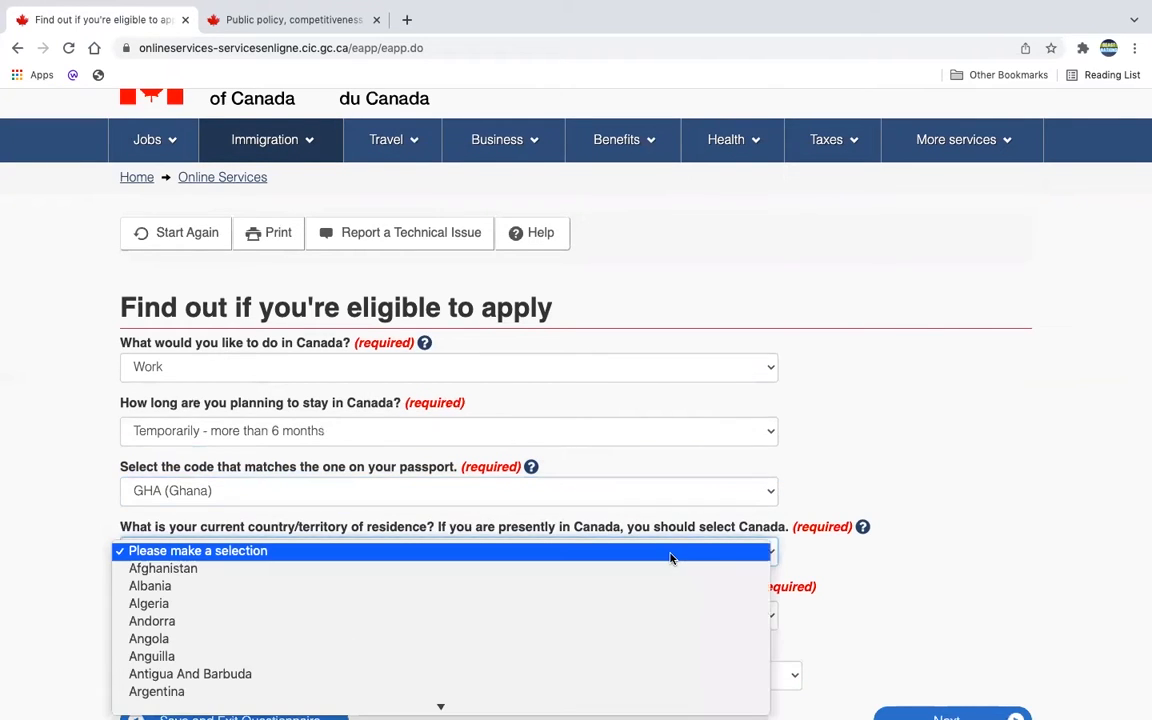
key(c)
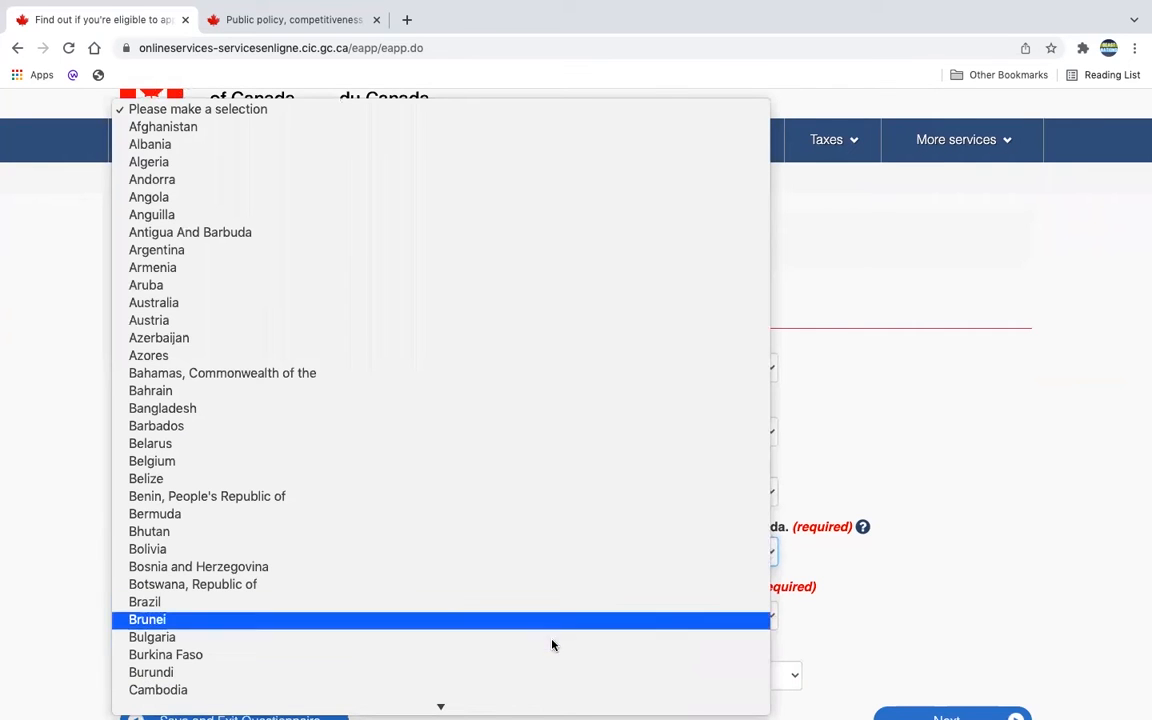
scroll(488, 638, down, 2)
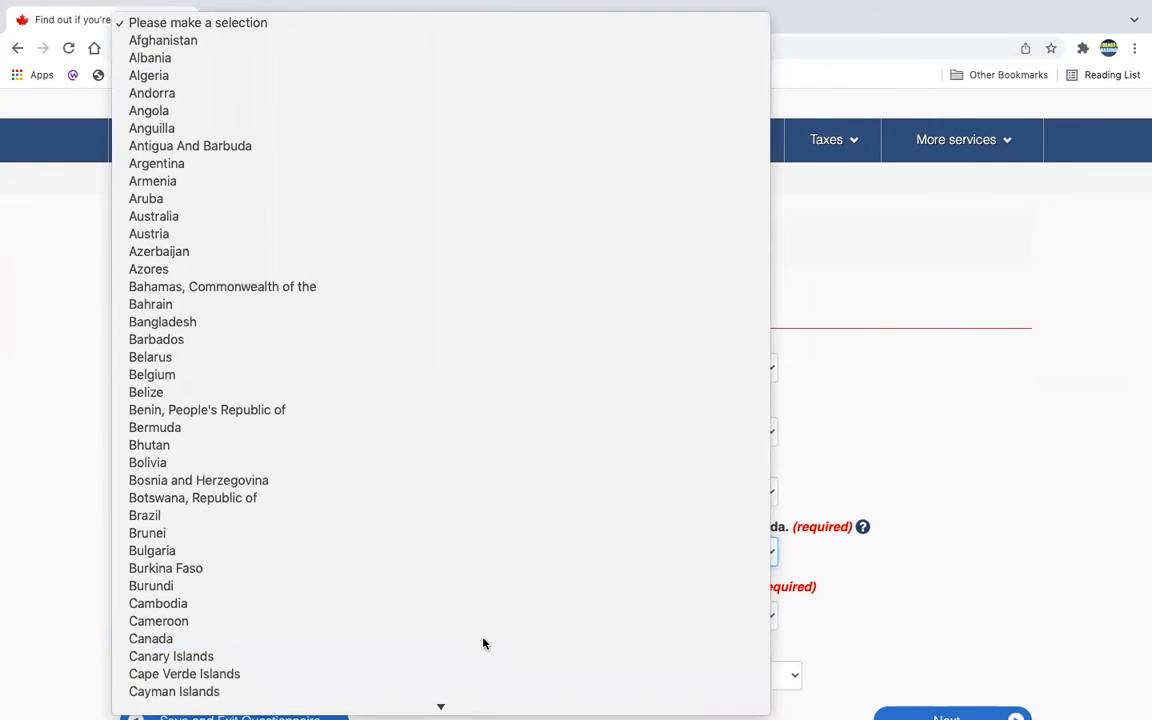
click(483, 638)
scroll(542, 561, down, 2)
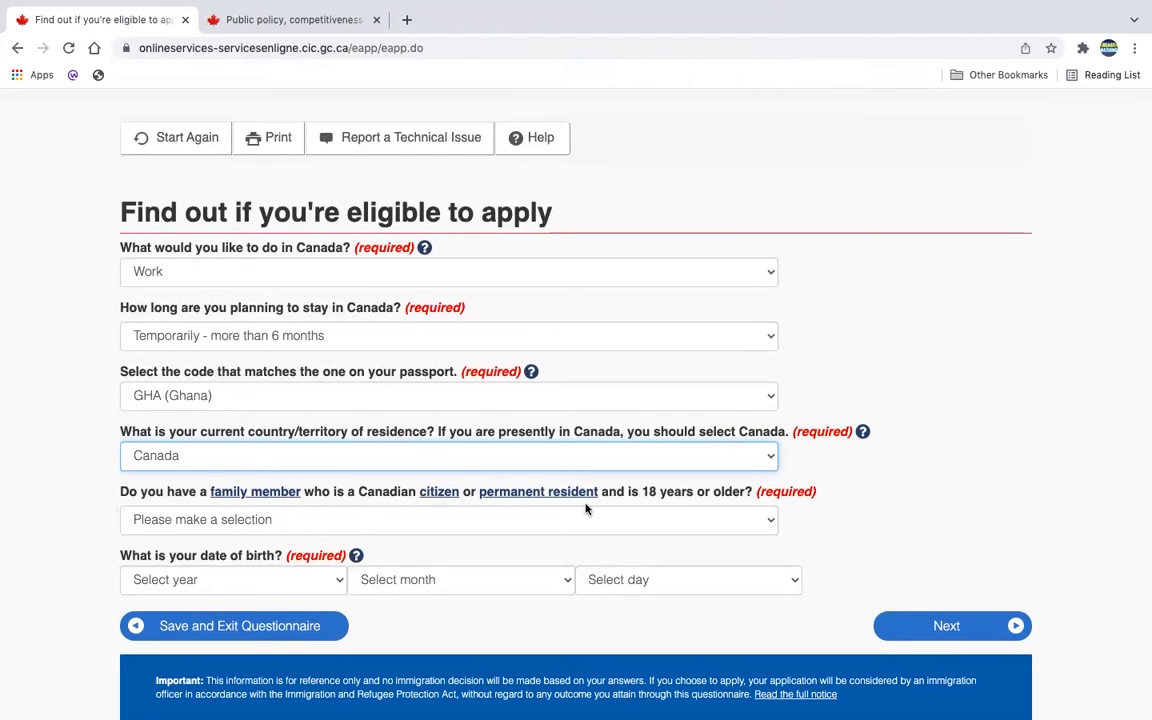
click(765, 521)
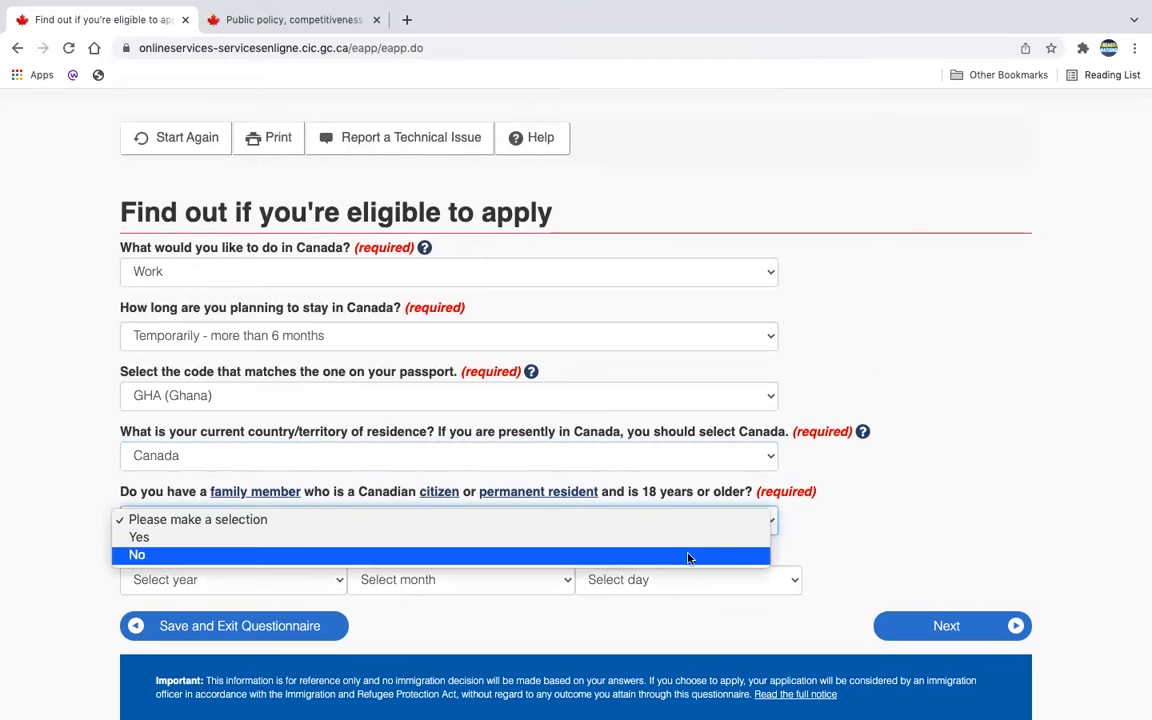
click(688, 557)
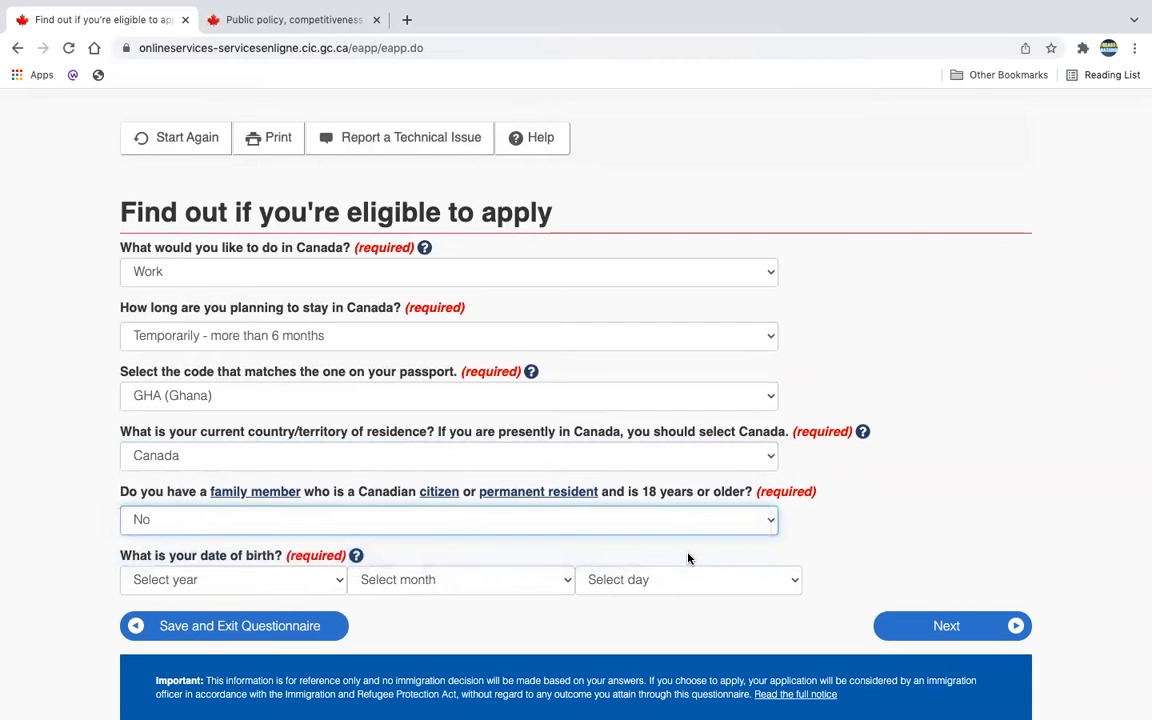
click(316, 584)
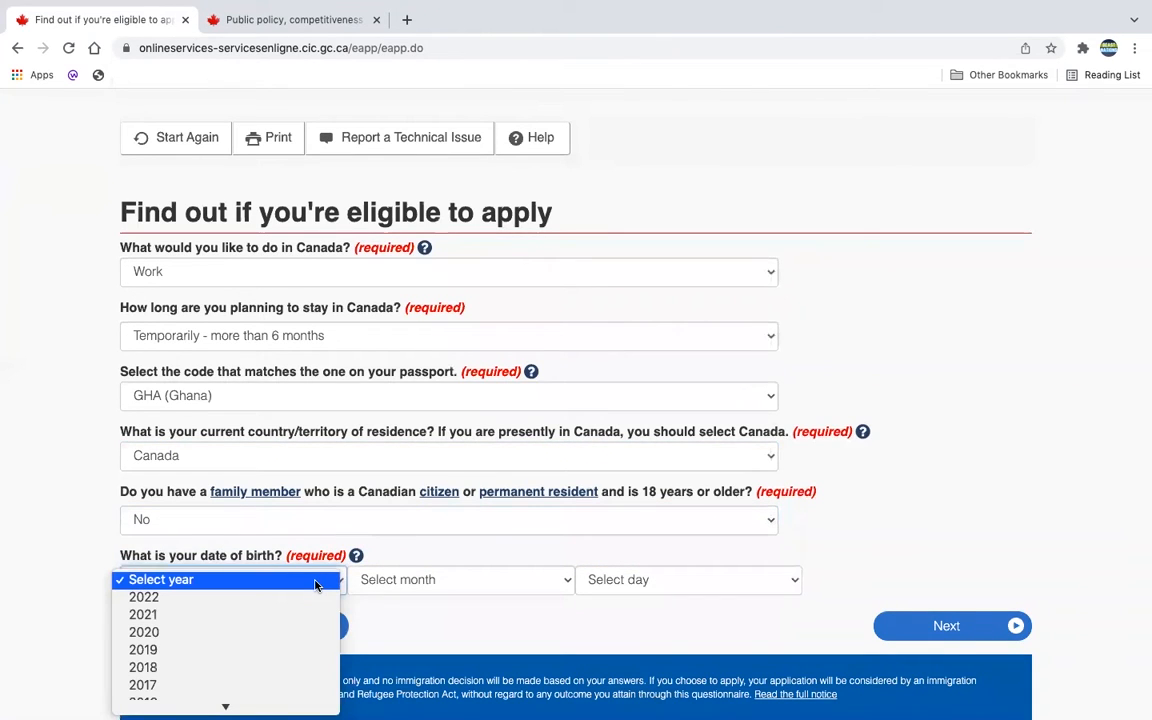
mouse_move(248, 706)
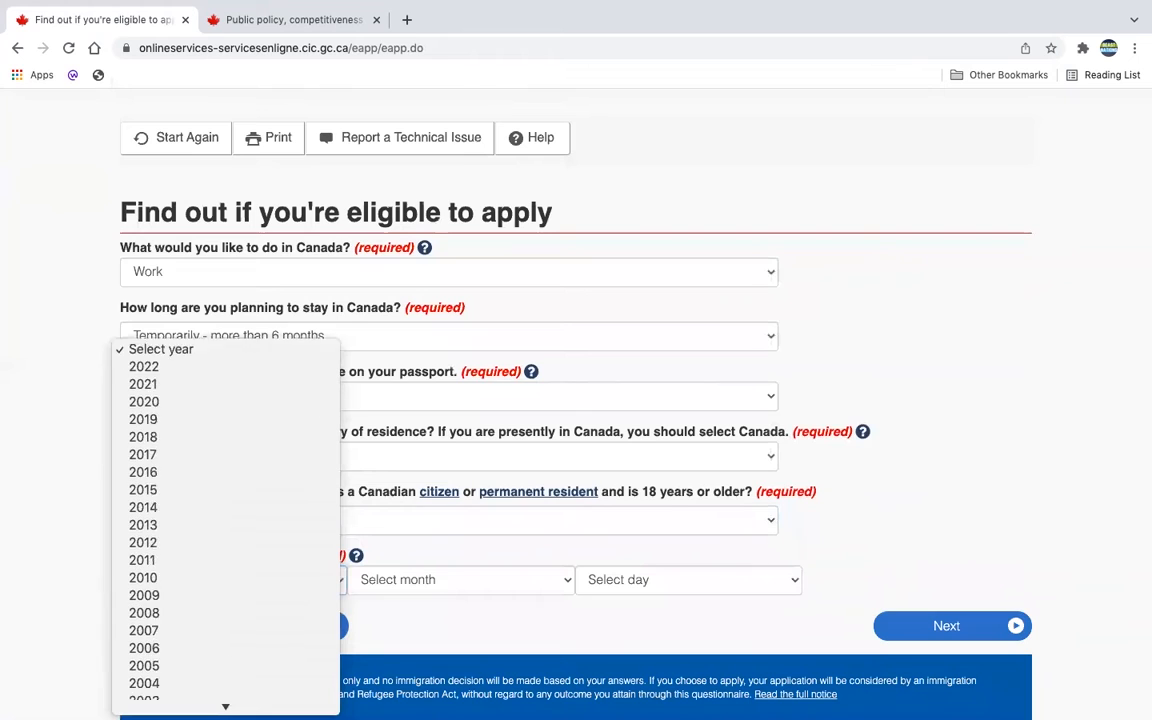
scroll(248, 681, down, 3)
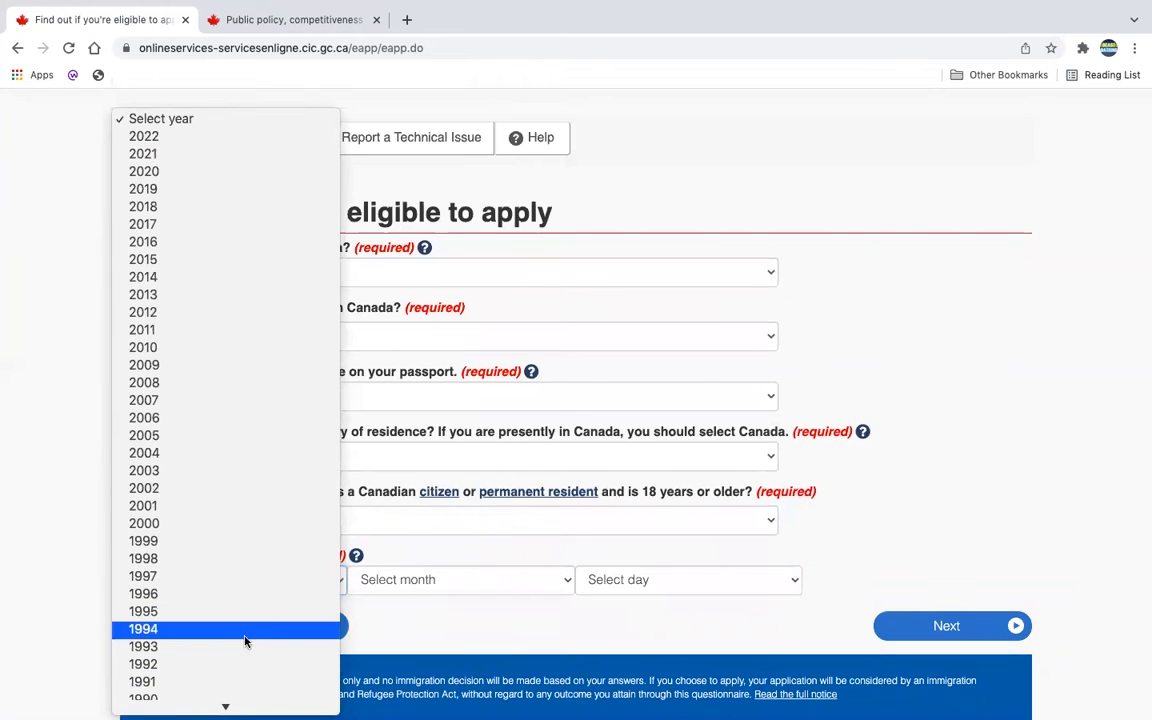
scroll(239, 540, down, 3)
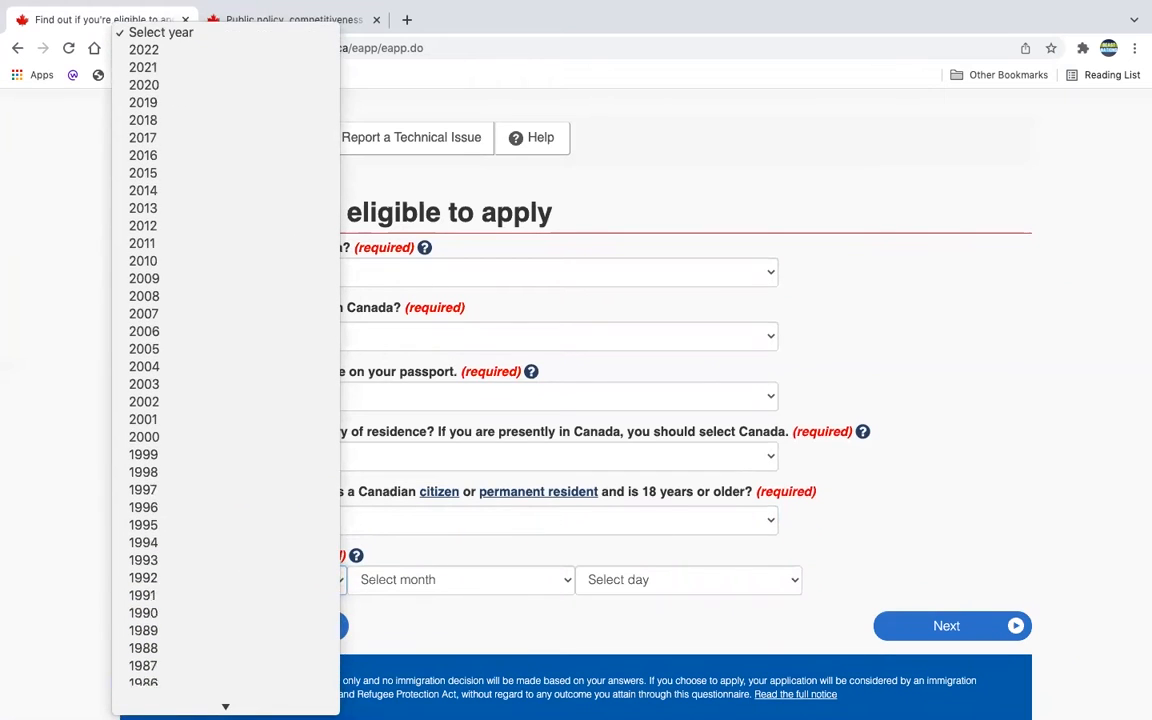
click(236, 654)
click(445, 585)
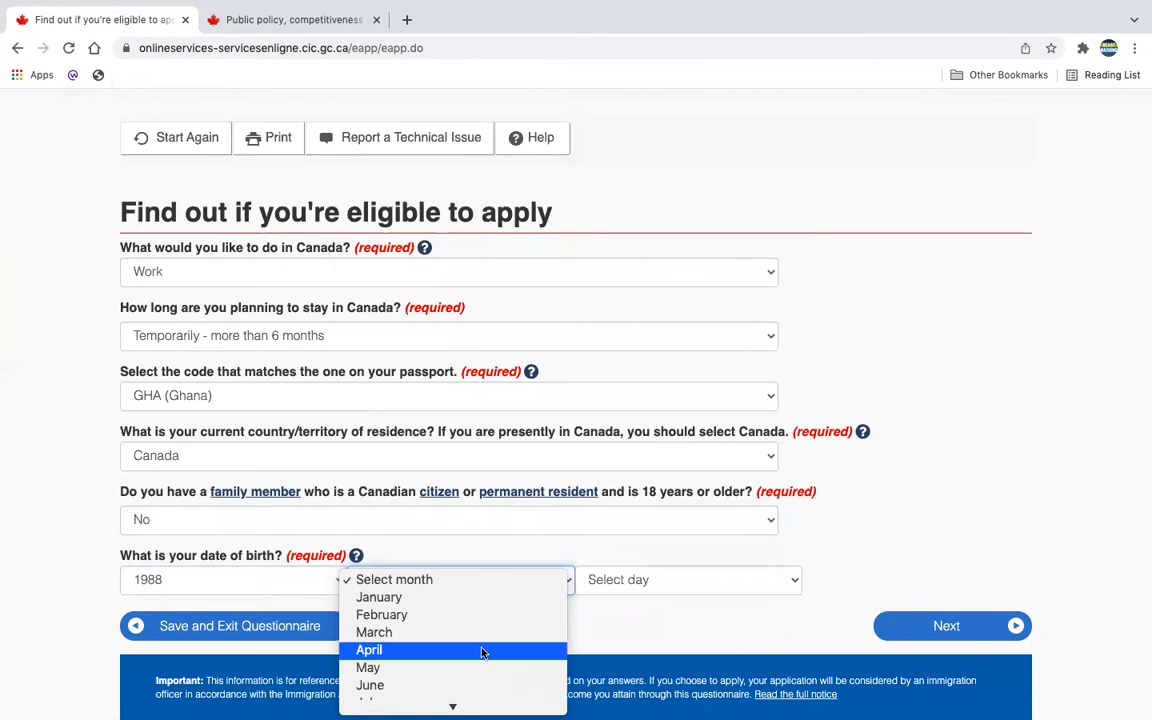
click(646, 580)
click(660, 582)
click(702, 597)
click(947, 625)
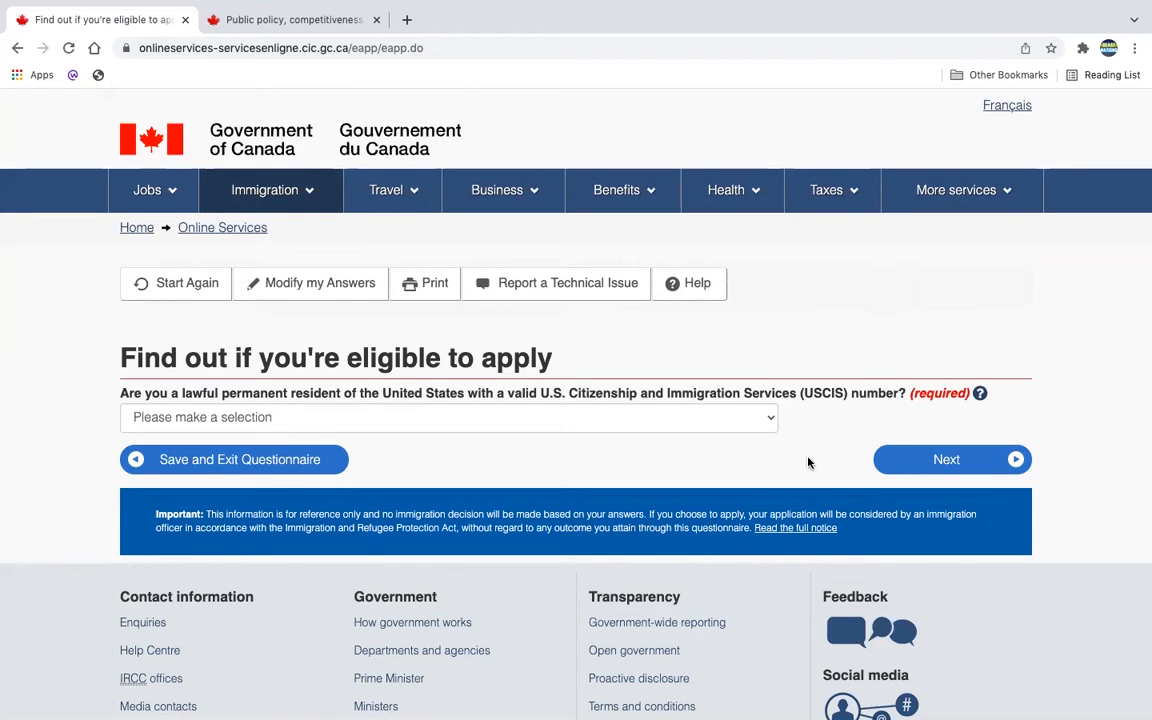
Step: Answer No to the US permanent resident question and continue
click(945, 462)
click(640, 530)
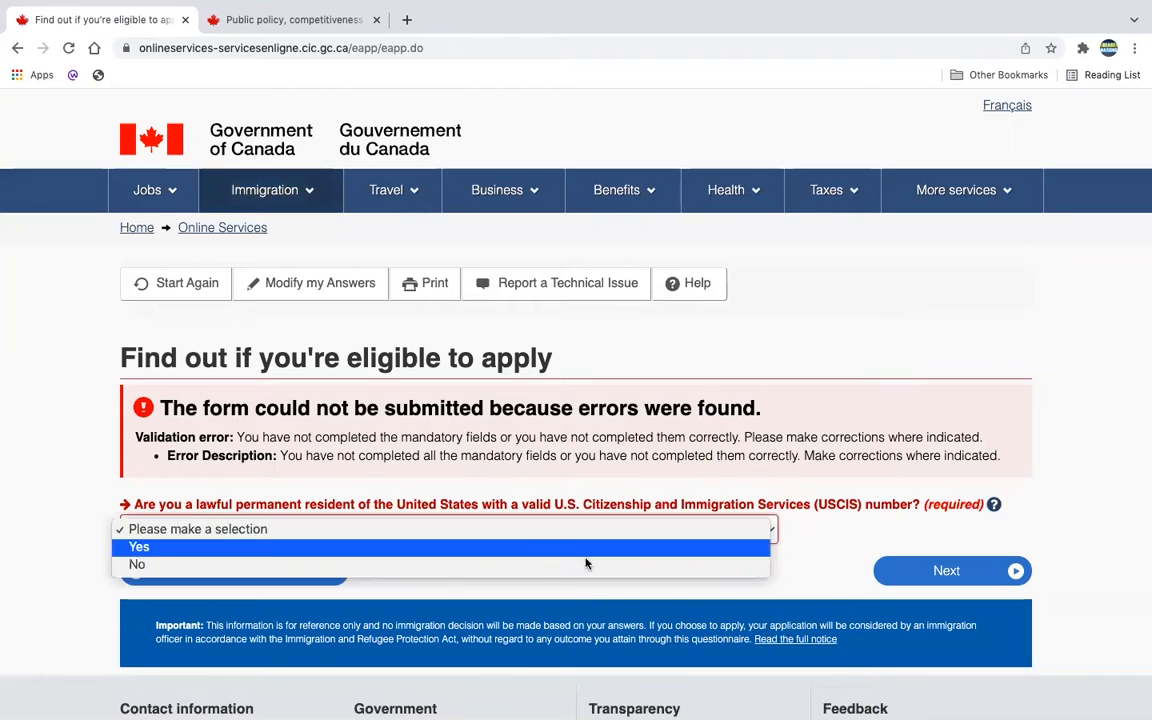
click(605, 564)
click(943, 570)
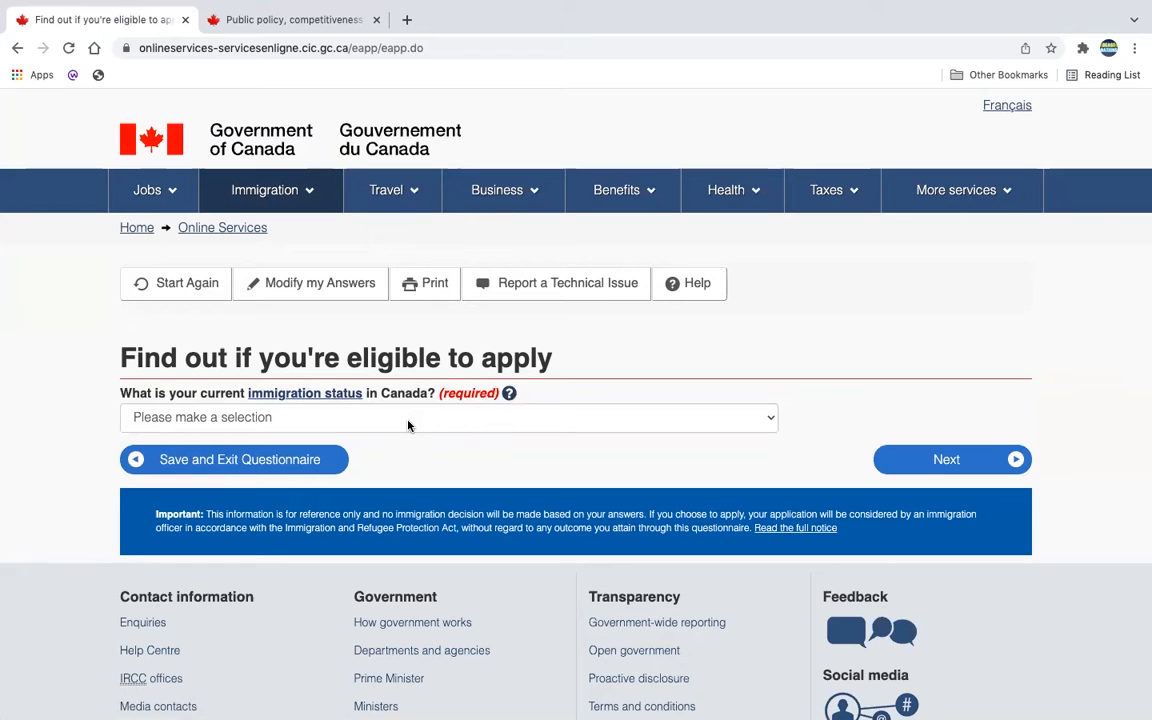
Step: Set the current immigration status to Visitor and continue
click(510, 395)
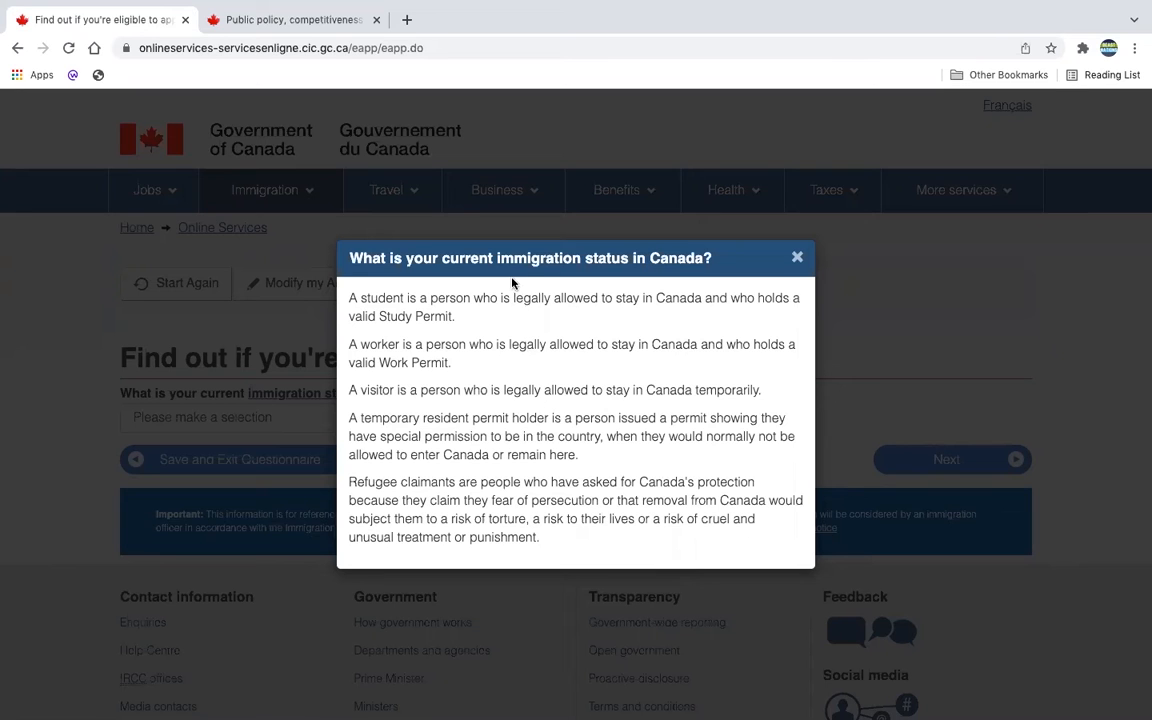
click(797, 258)
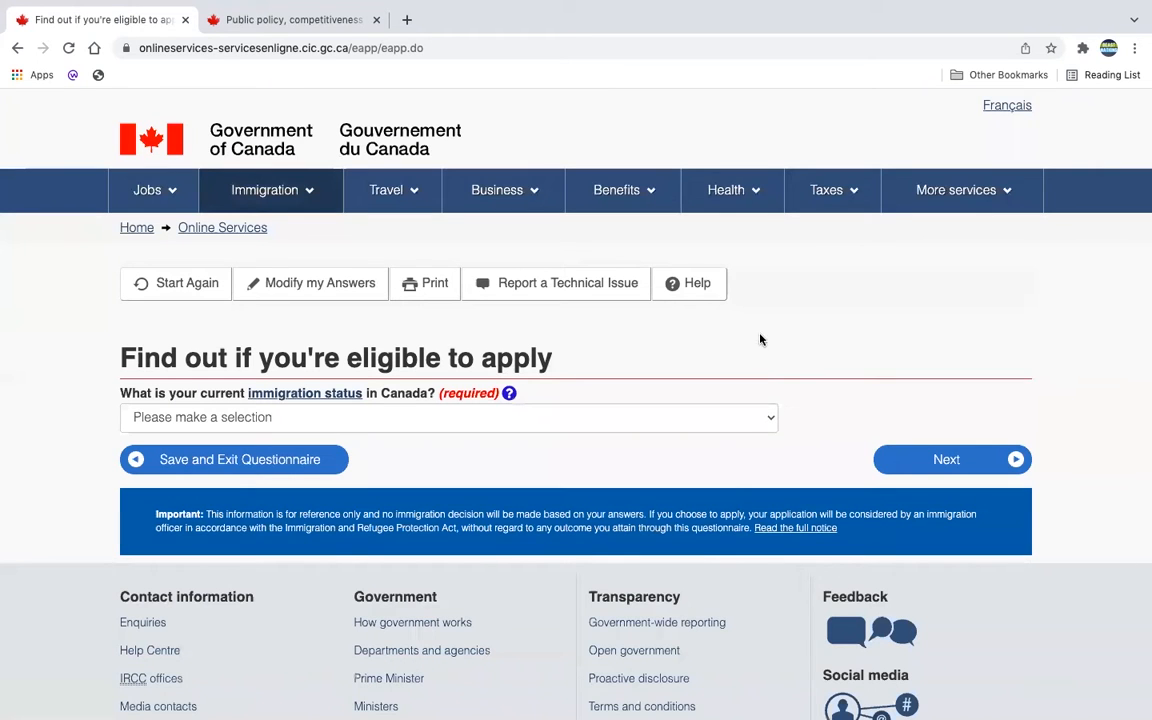
click(738, 427)
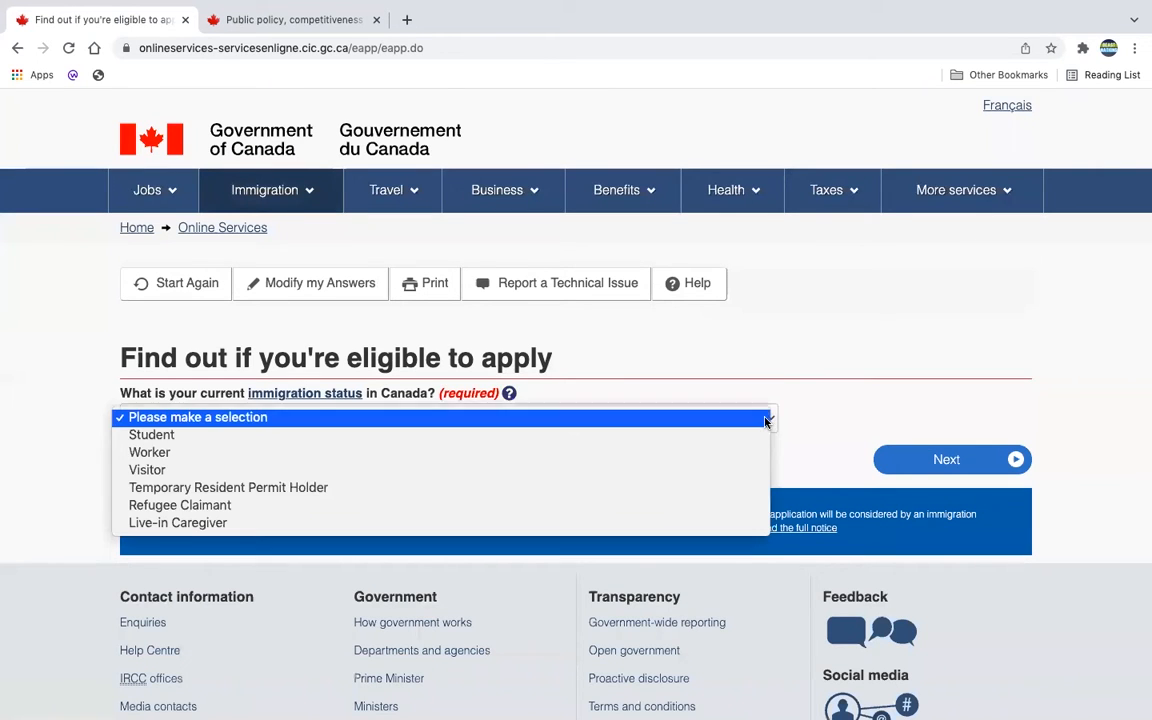
click(741, 475)
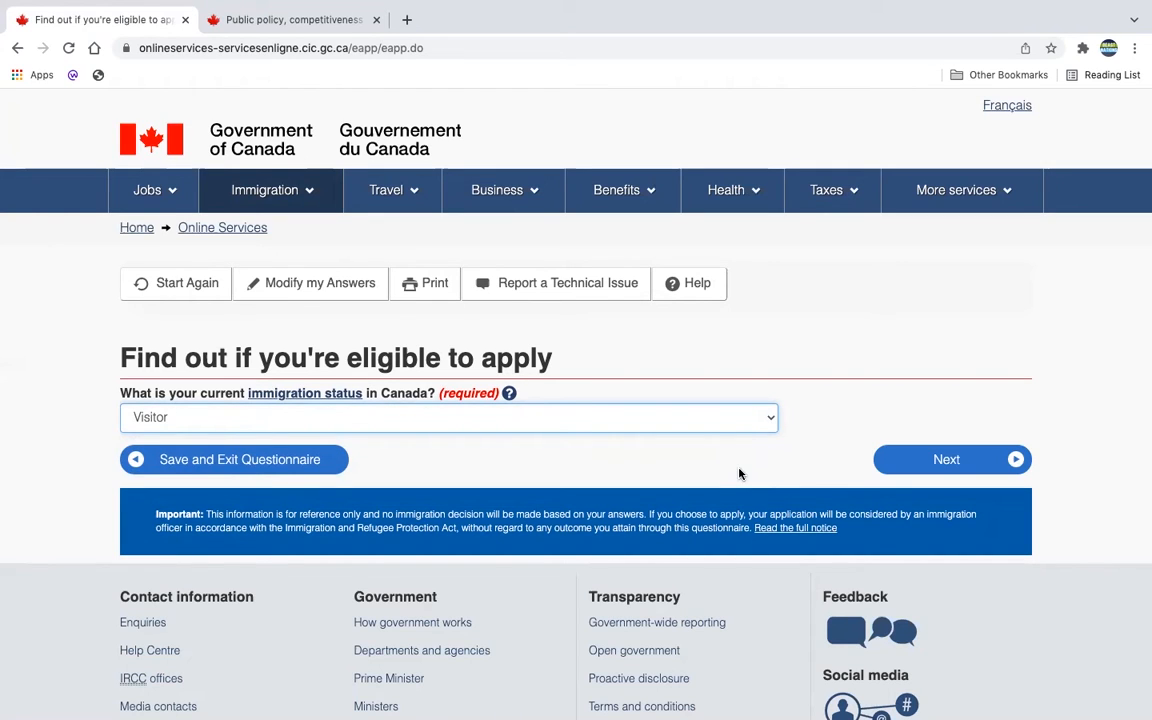
click(929, 464)
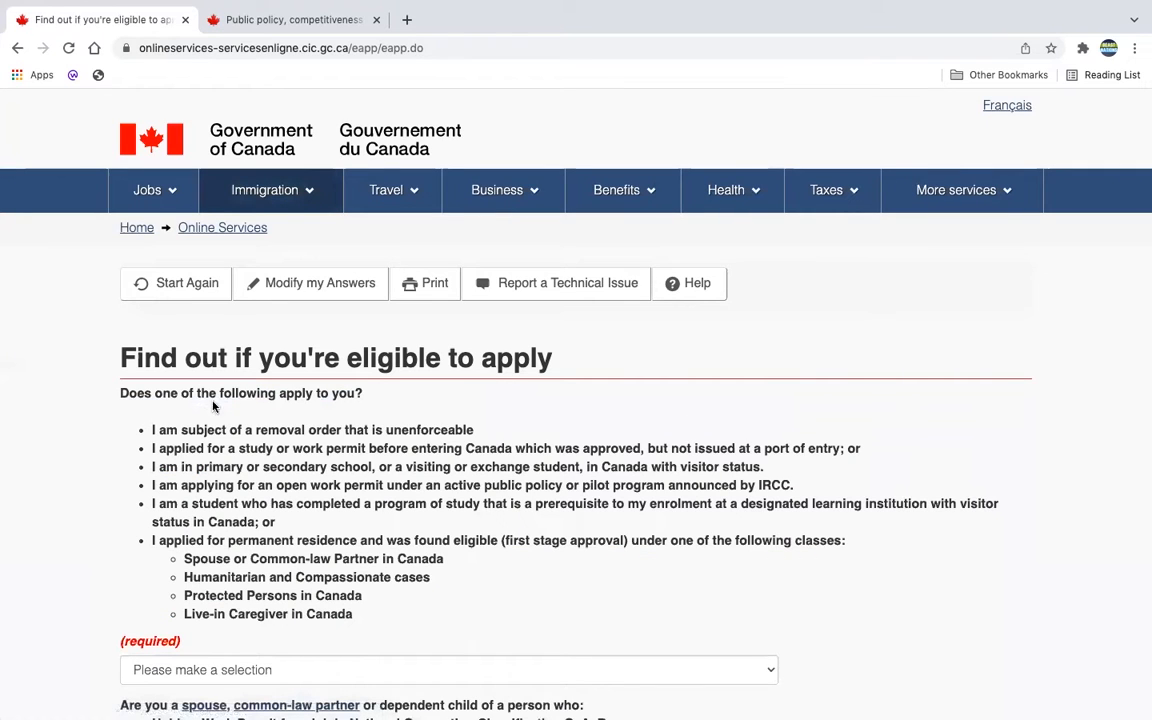
Step: Answer No to the first eligibility question and Yes to the spouse or dependent question
scroll(367, 405, down, 2)
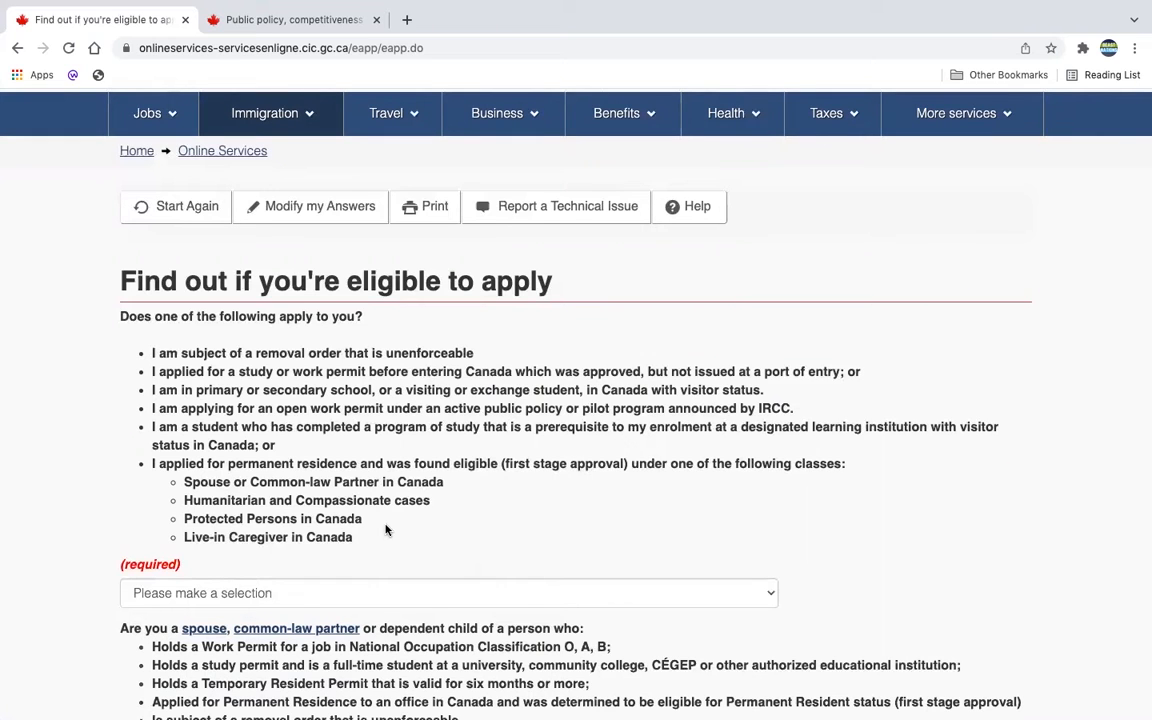
scroll(386, 530, down, 3)
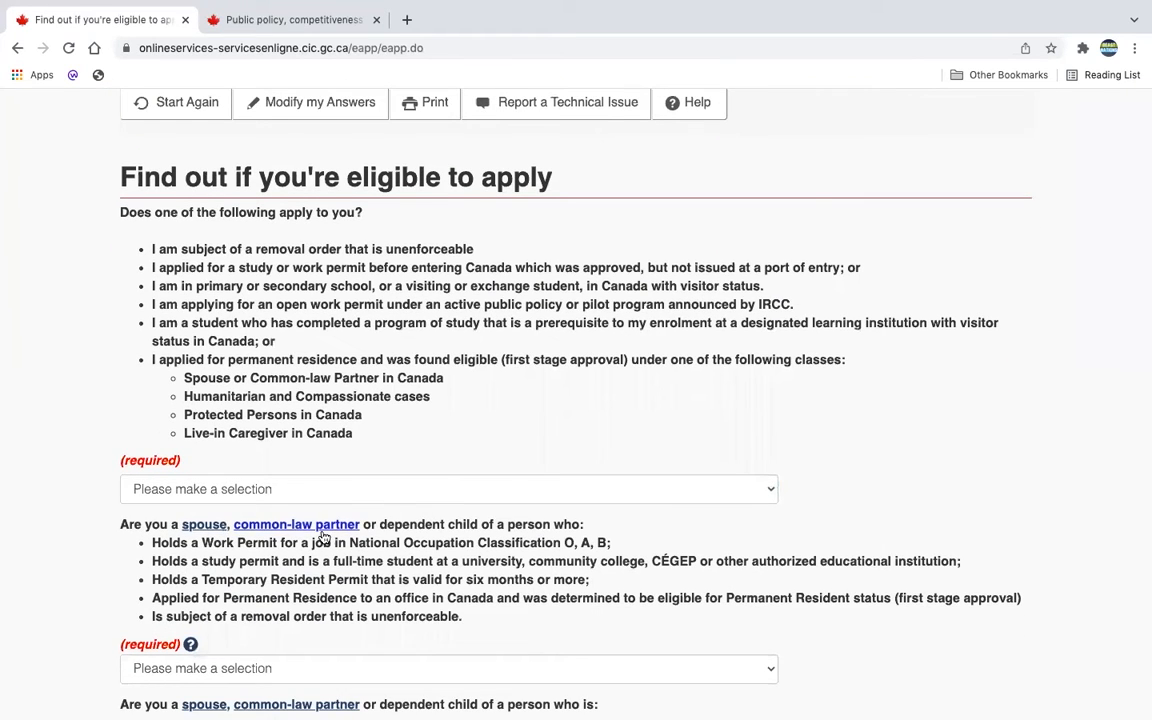
scroll(386, 543, down, 4)
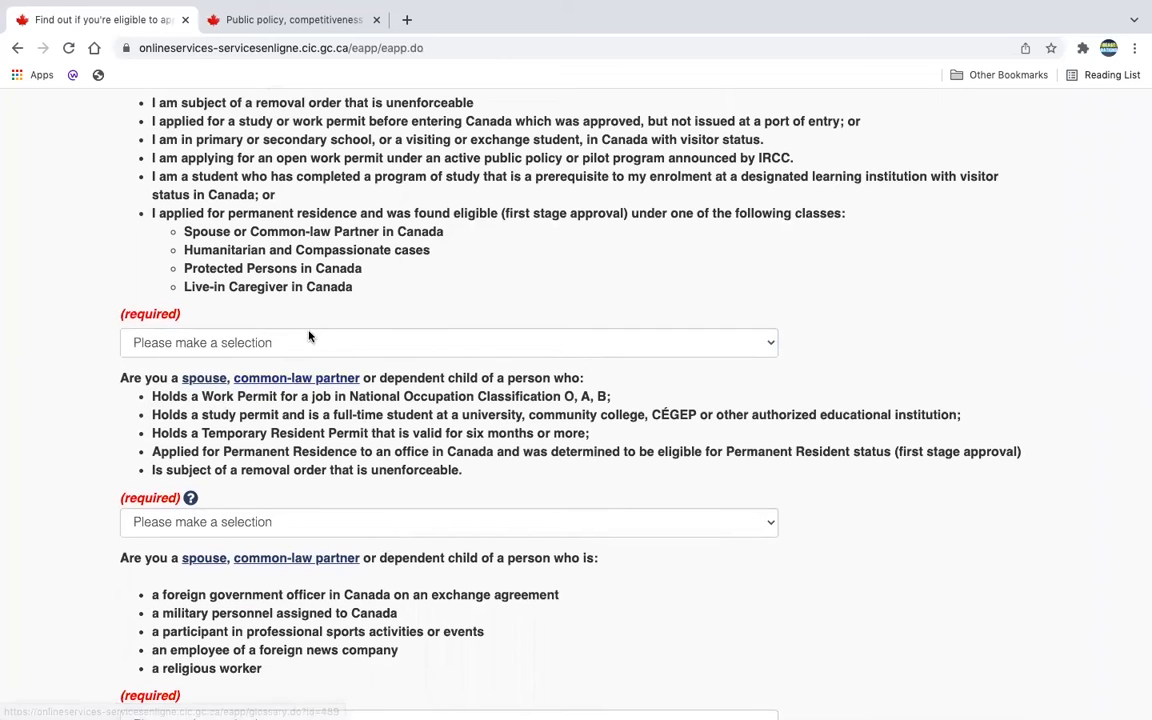
click(716, 352)
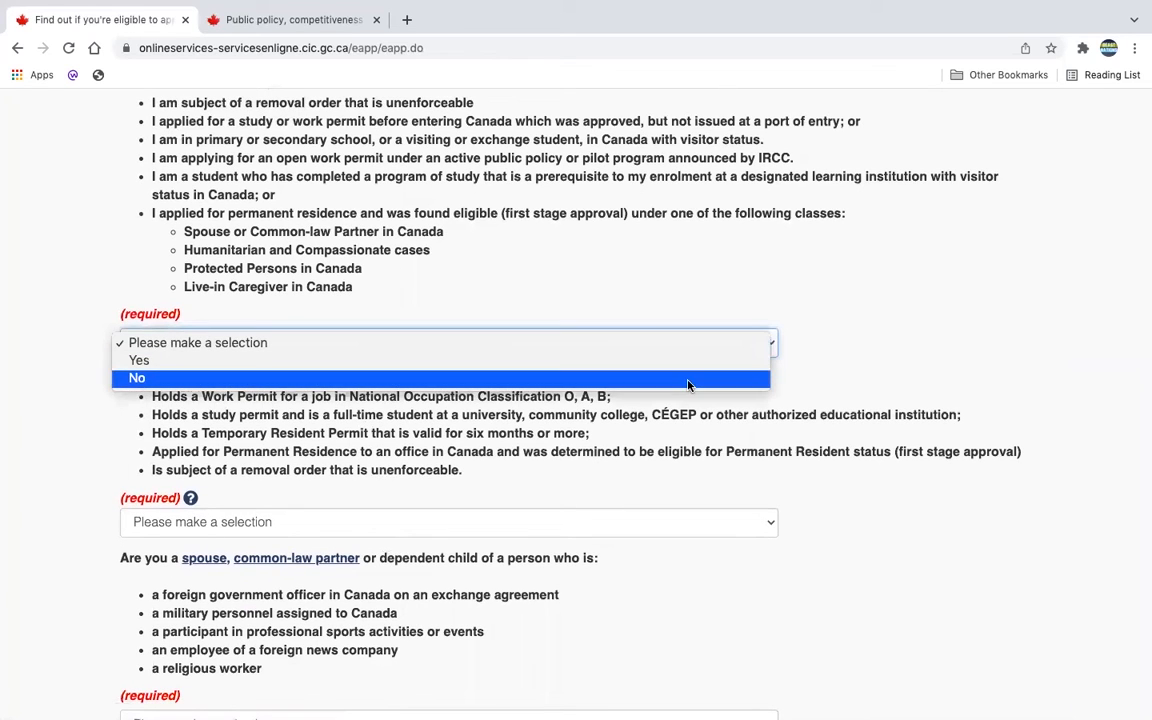
click(687, 378)
scroll(694, 501, down, 1)
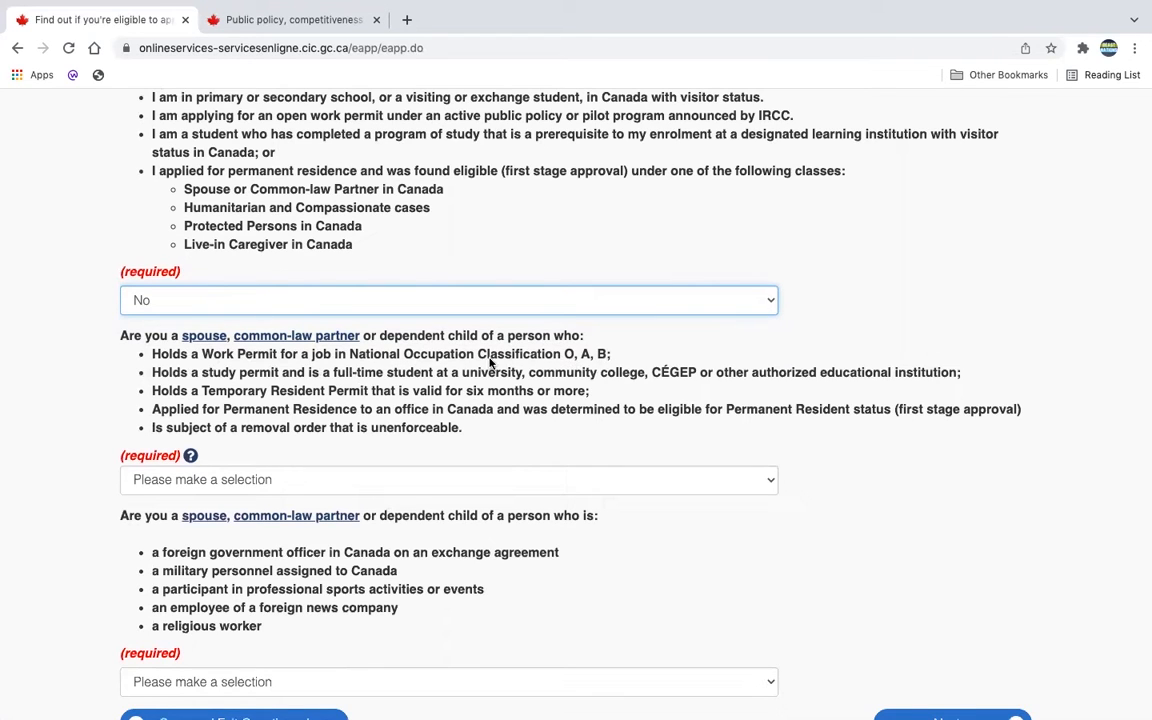
drag(469, 441, 95, 303)
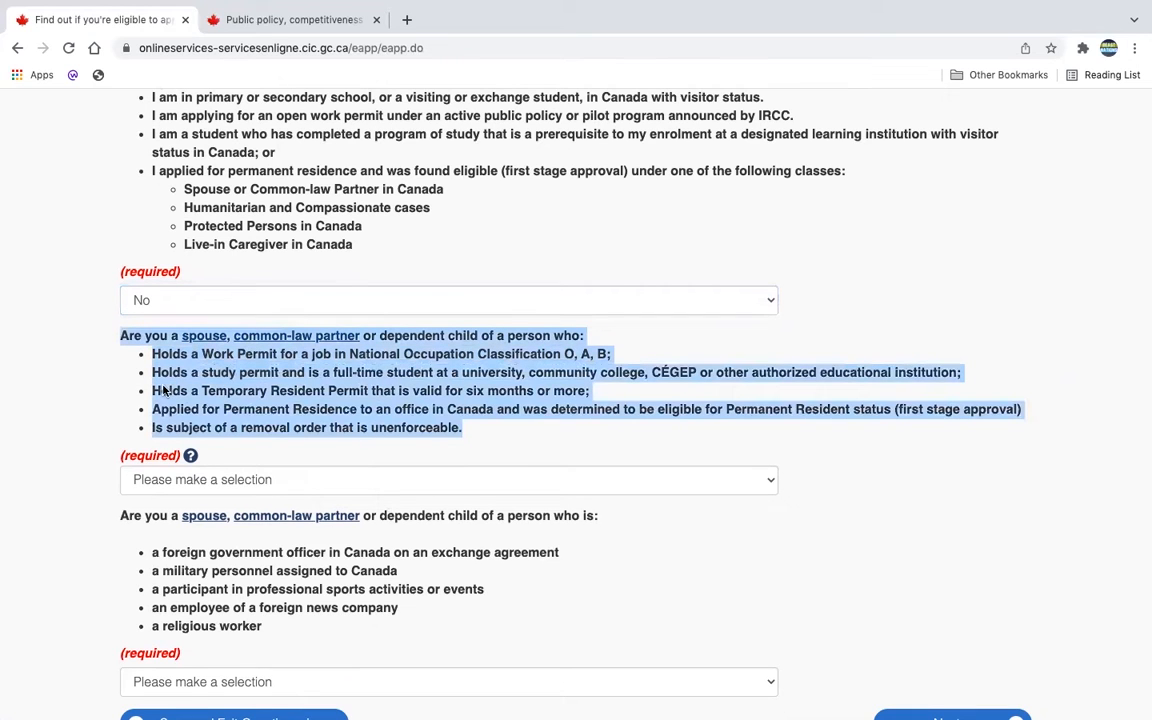
click(760, 483)
click(674, 500)
click(896, 580)
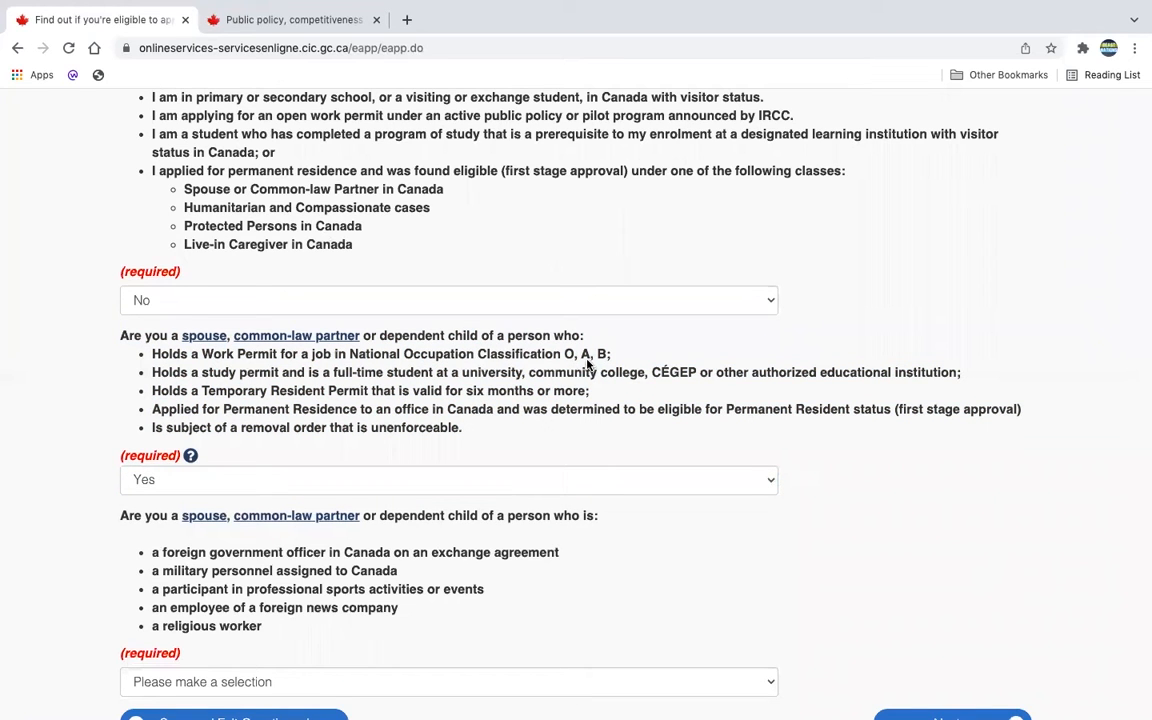
Step: Answer No to the foreign officer question and submit the answers
scroll(812, 527, down, 1)
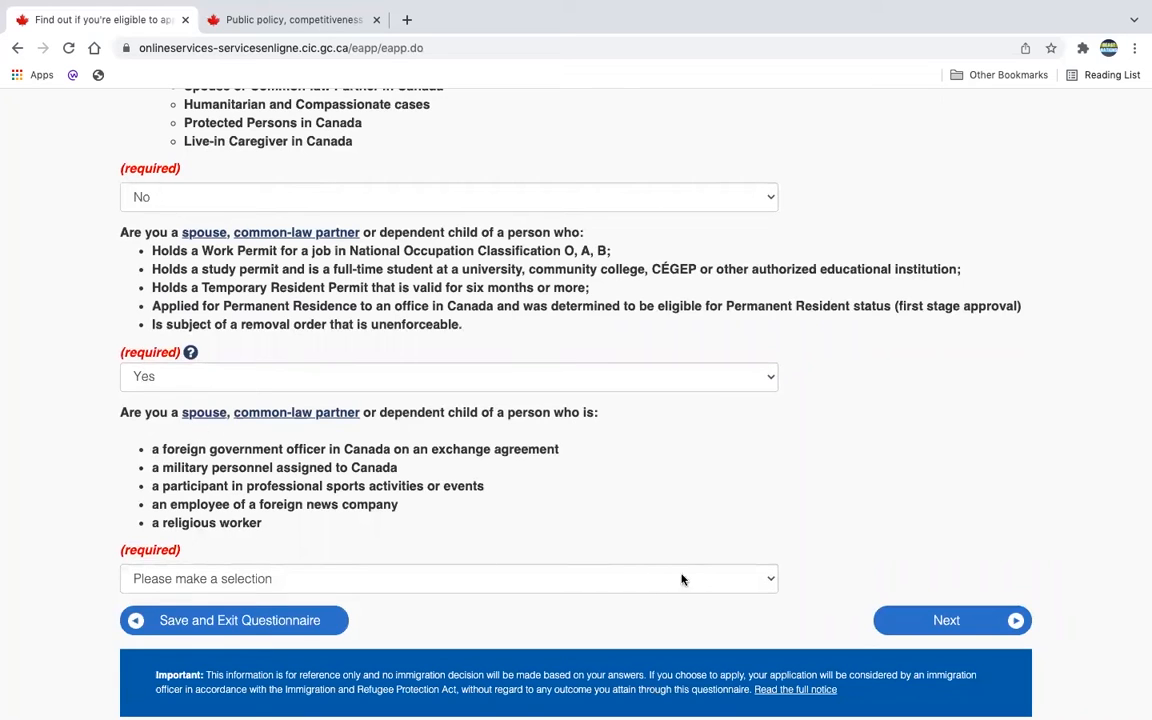
click(718, 578)
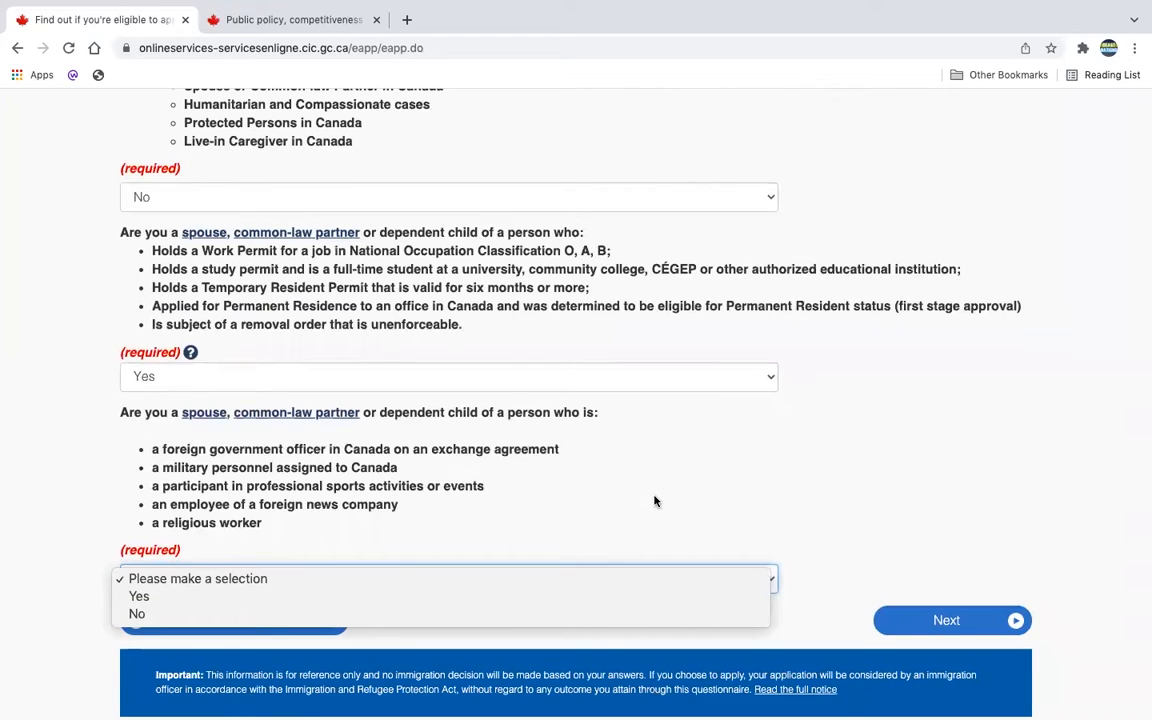
click(678, 618)
scroll(850, 550, down, 2)
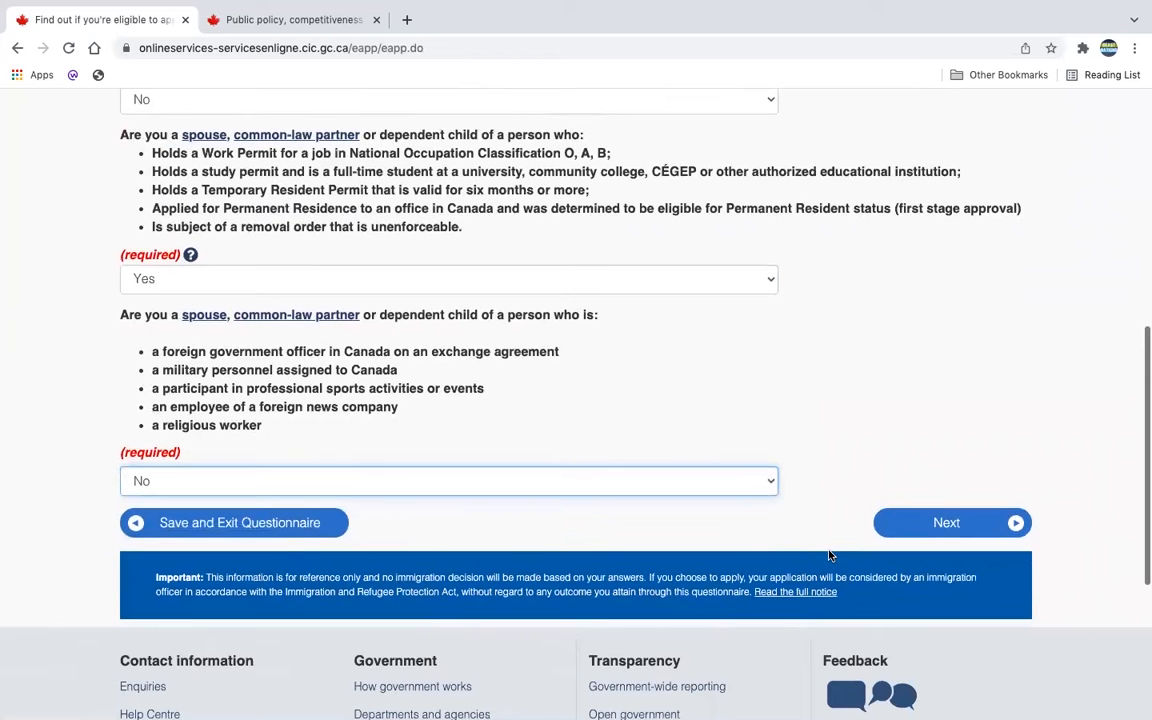
click(986, 524)
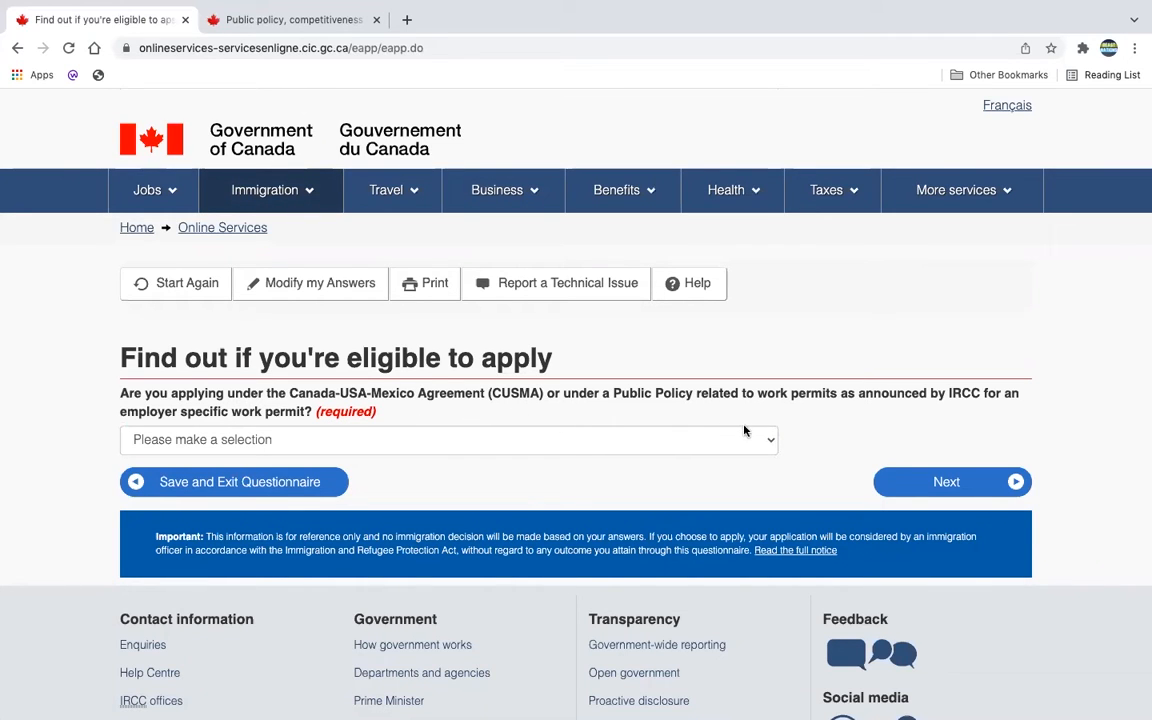
Step: Answer No to the CUSMA work permit question and continue
click(779, 436)
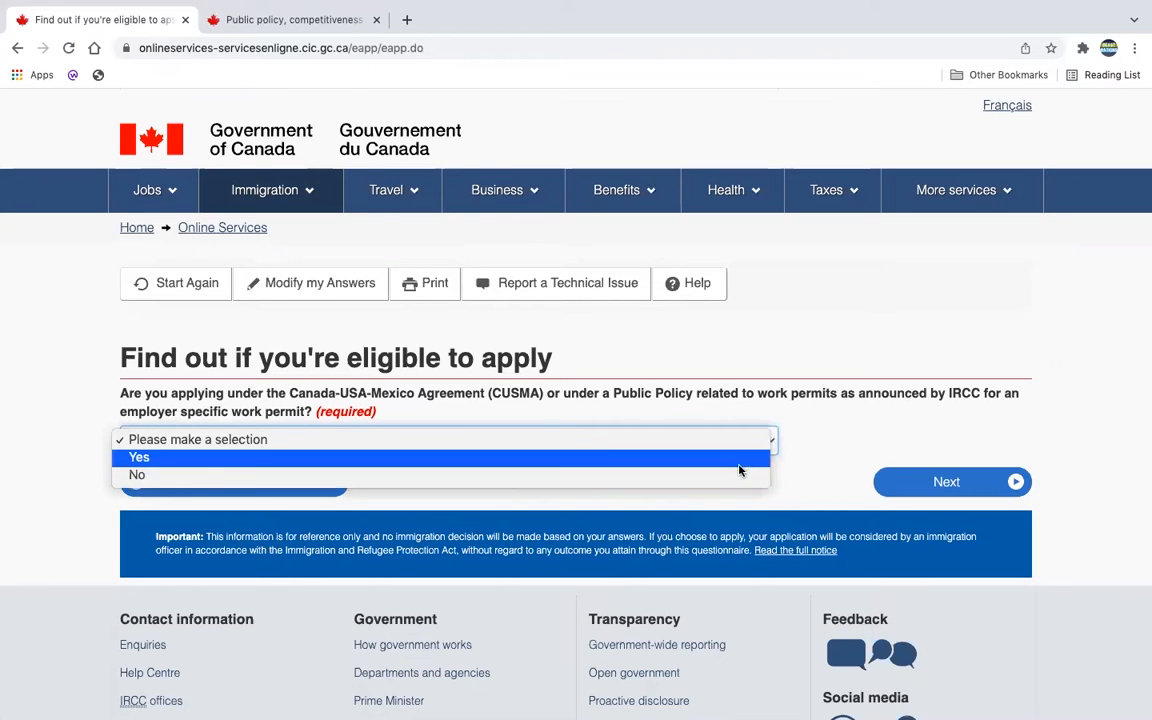
click(743, 475)
click(993, 488)
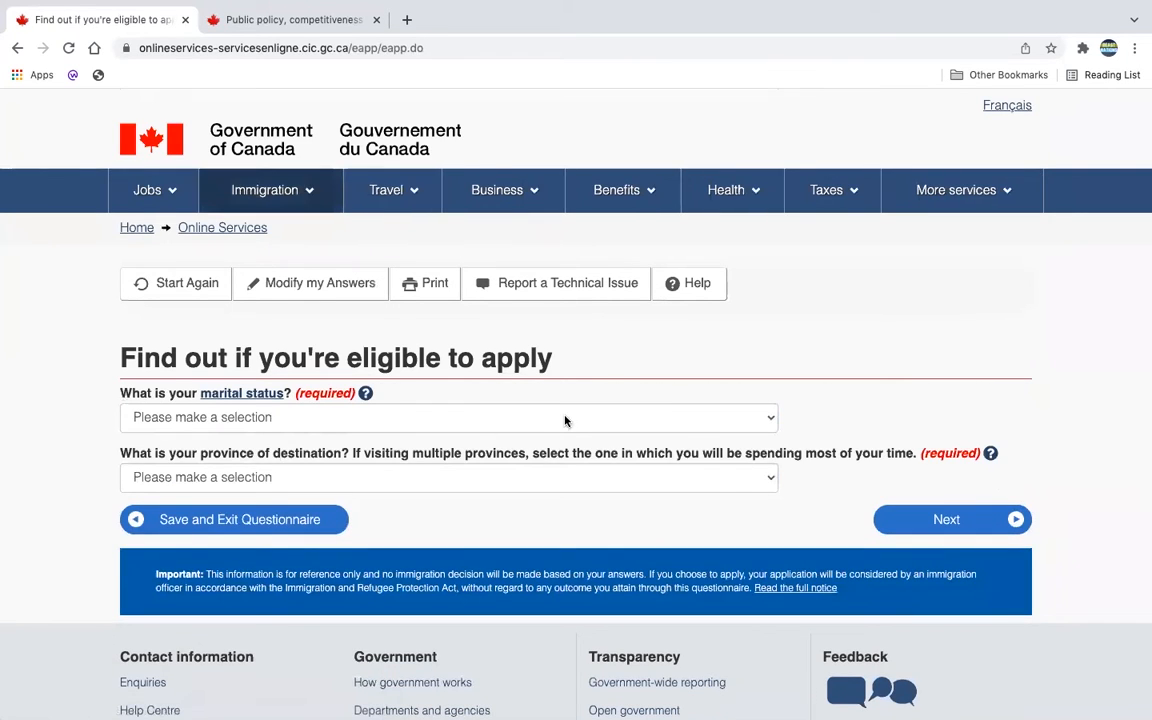
Step: Set marital status to Married and province of destination to Alberta, then see results
click(730, 421)
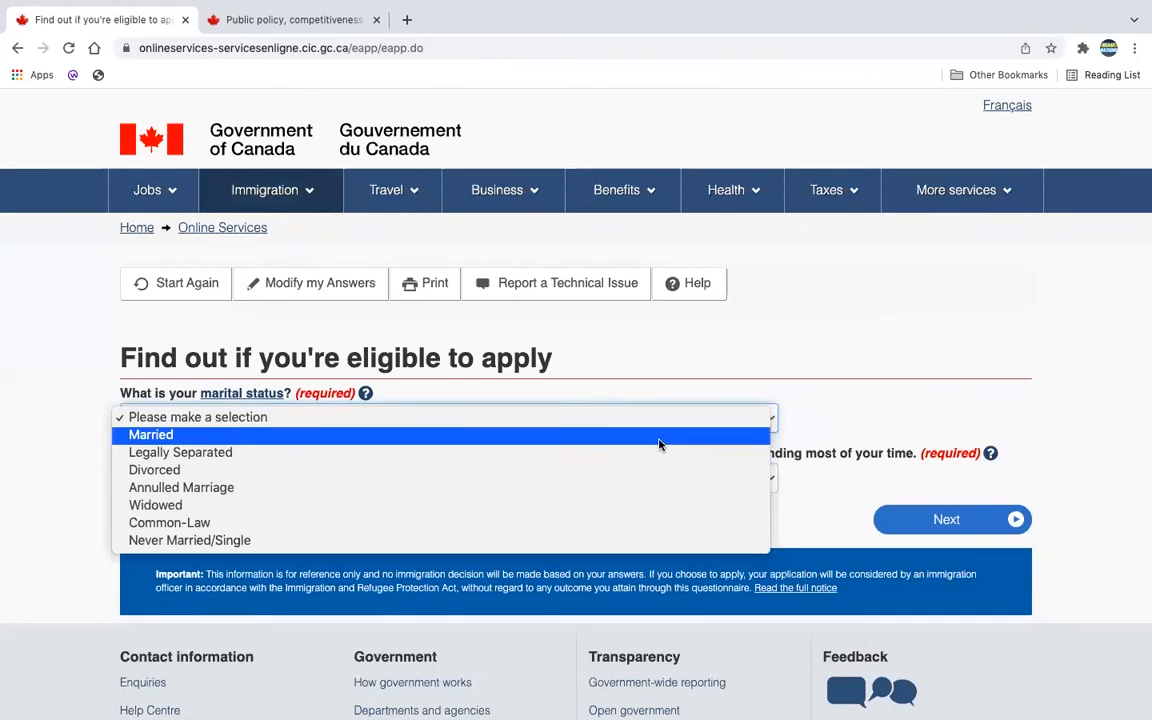
click(659, 440)
click(693, 432)
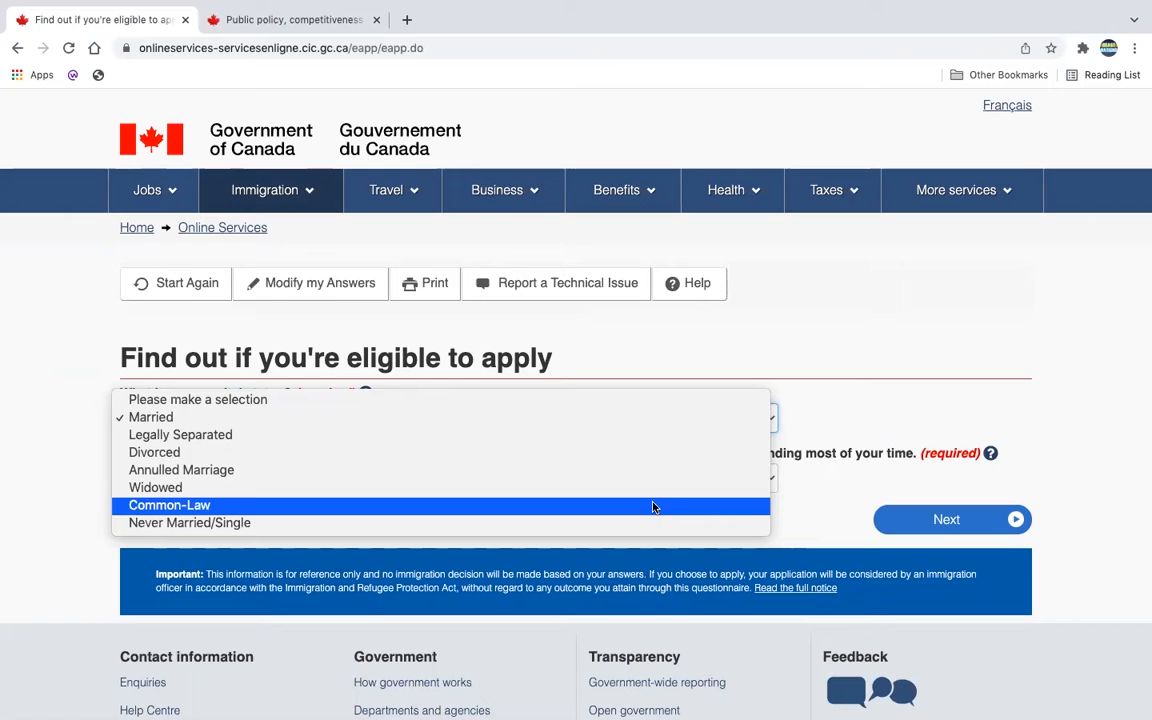
click(653, 418)
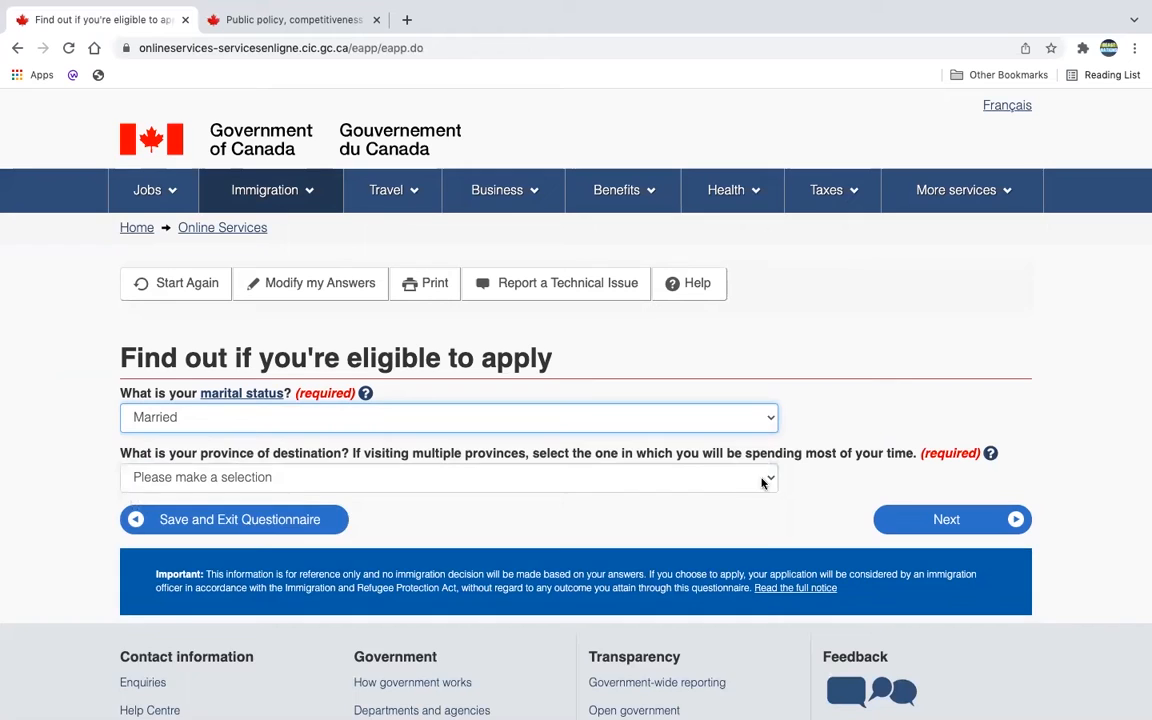
click(761, 482)
click(738, 496)
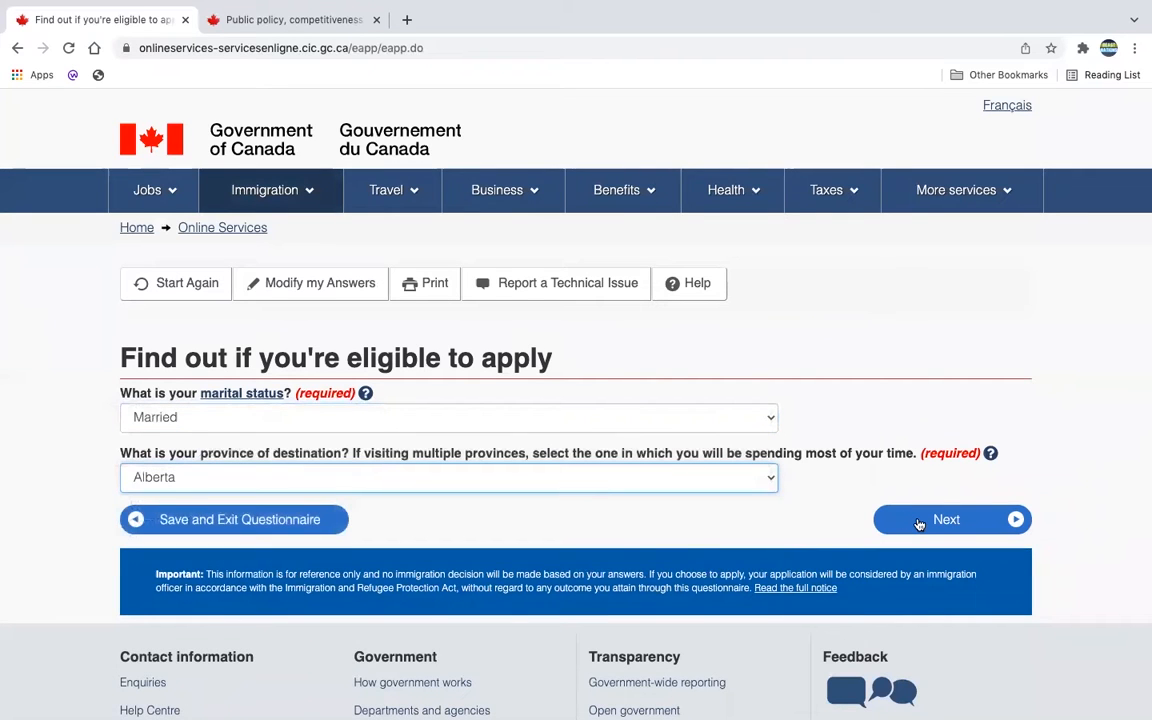
click(919, 522)
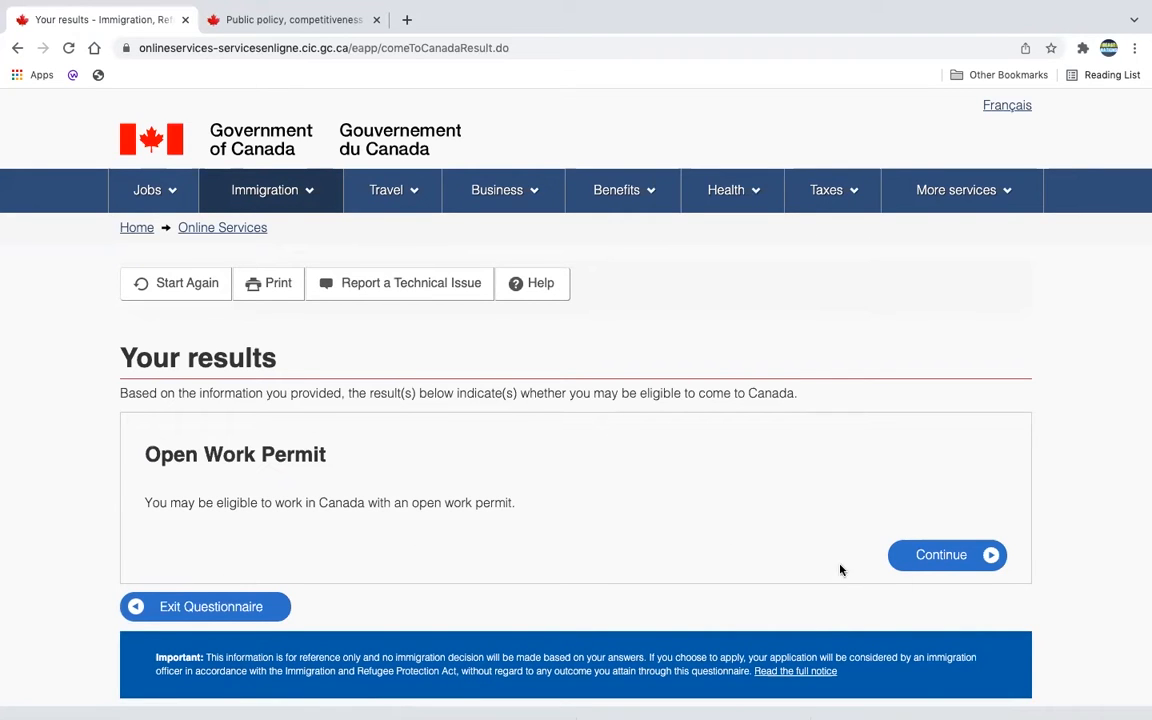
Step: Continue past the Open Work Permit results and checklist intro to the next question
scroll(840, 570, down, 2)
click(945, 470)
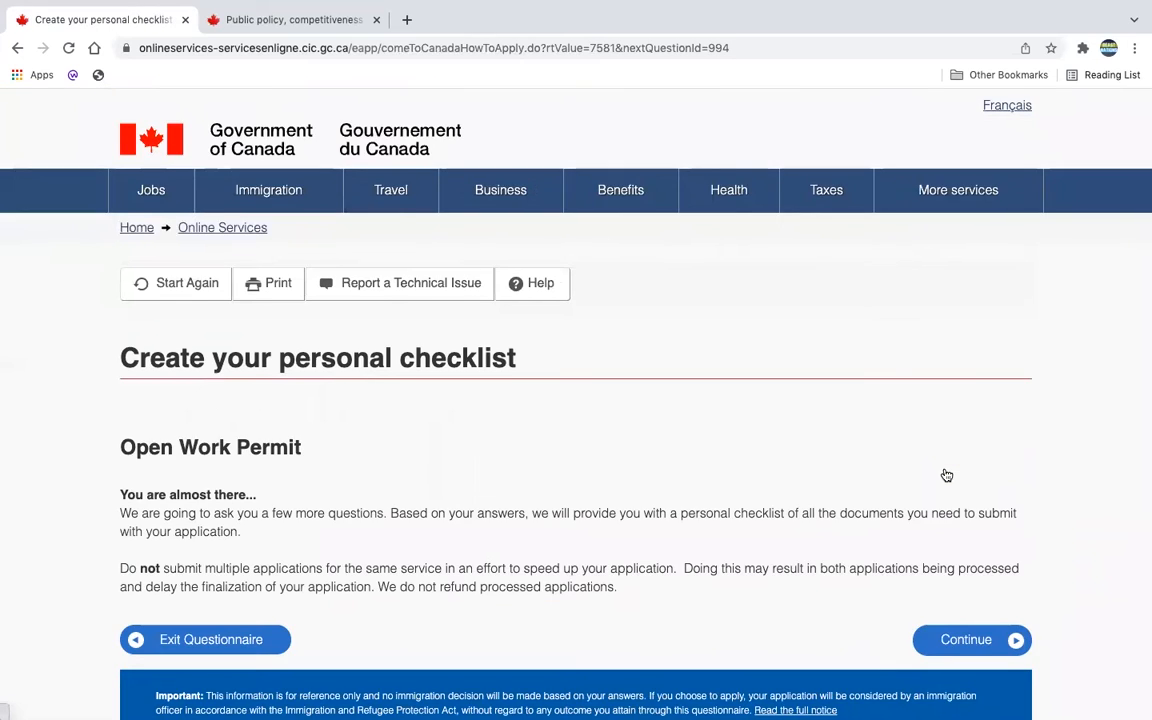
scroll(946, 472, down, 1)
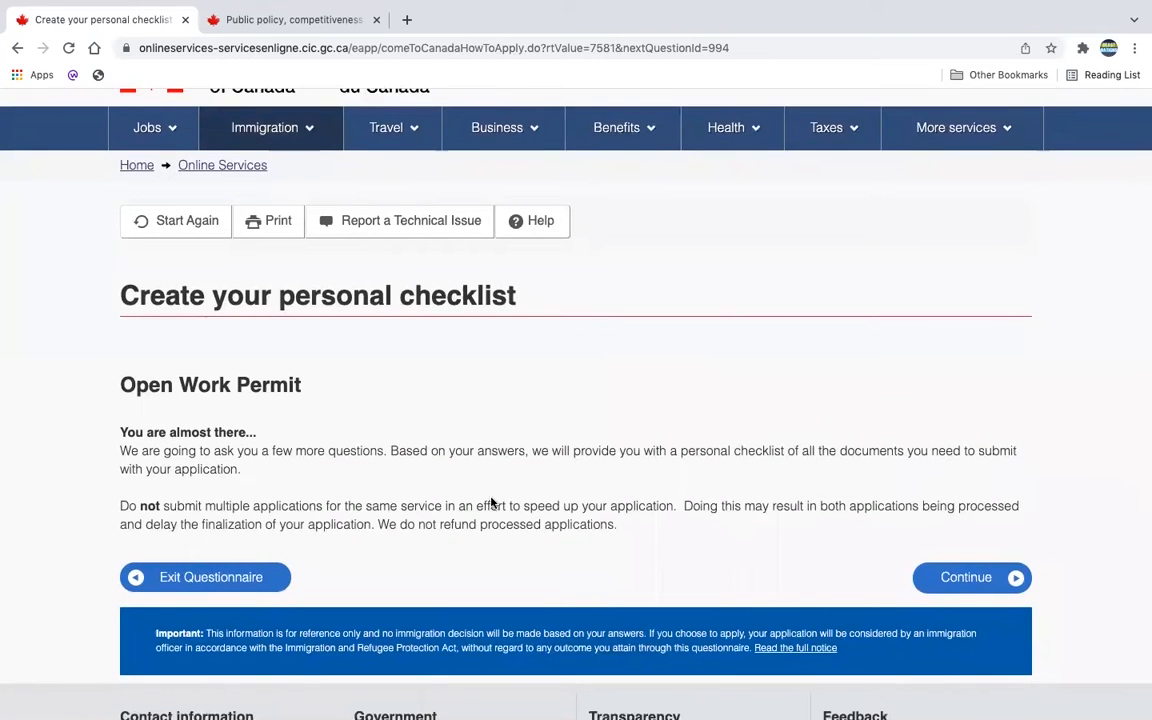
drag(267, 483, 110, 457)
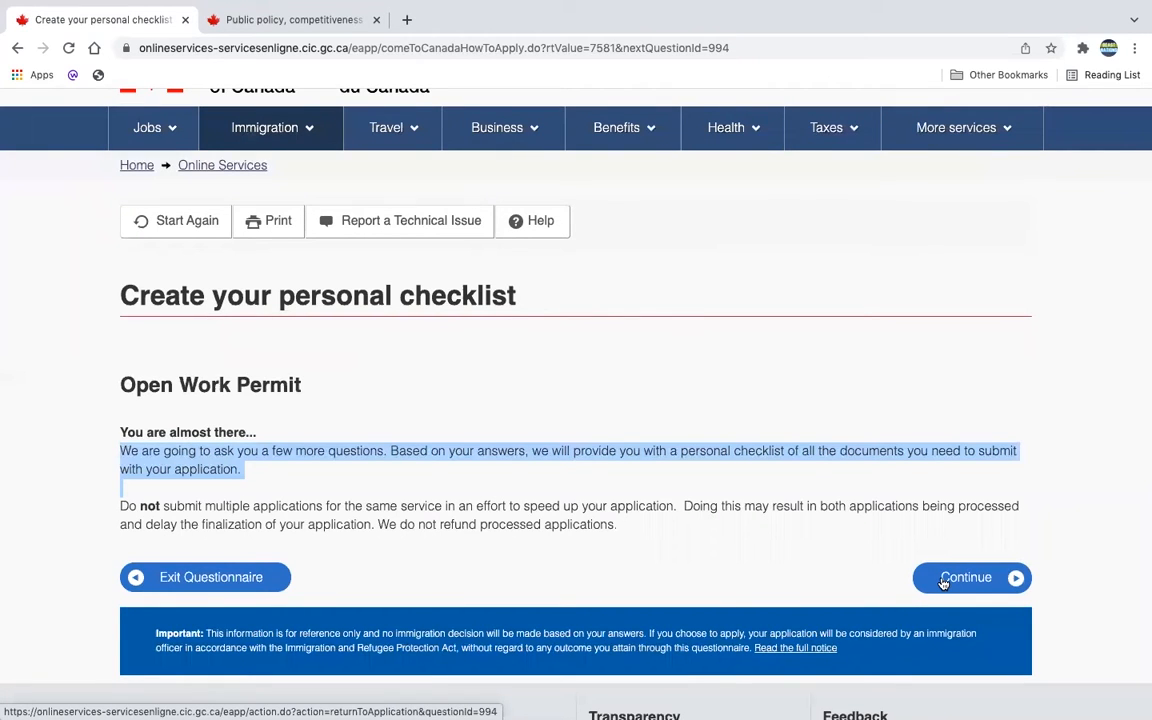
click(943, 583)
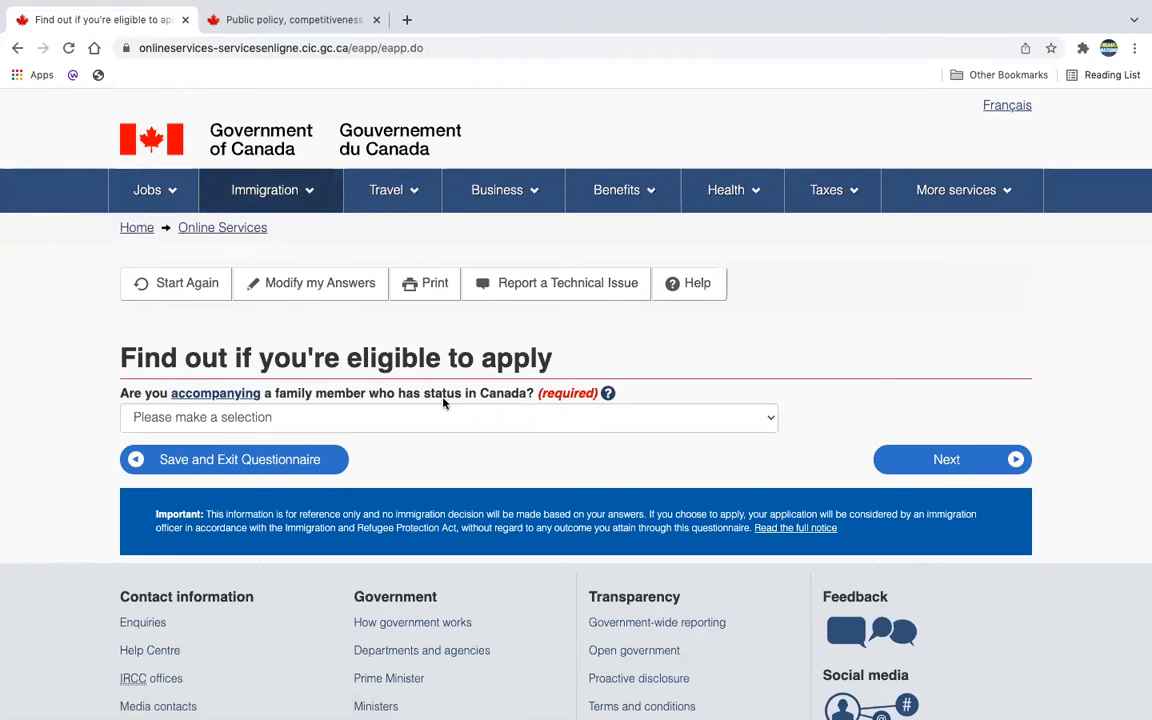
Step: After reading its help note, answer Yes to accompanying a family member with status in Canada
click(607, 393)
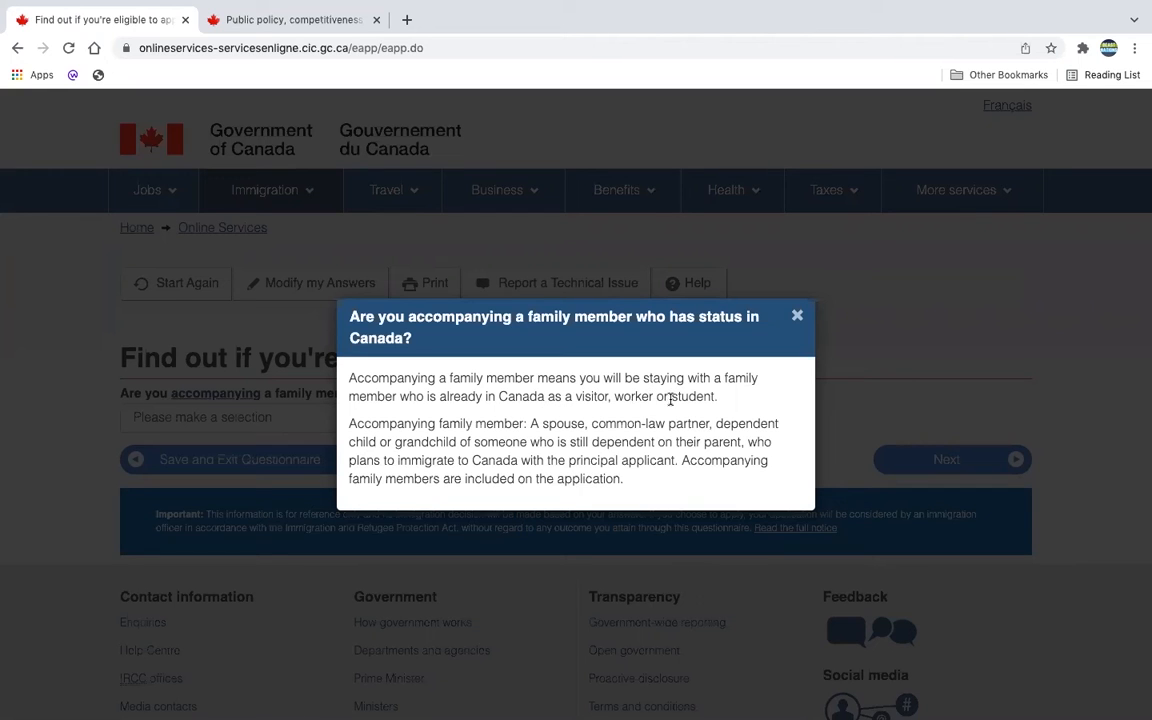
click(797, 316)
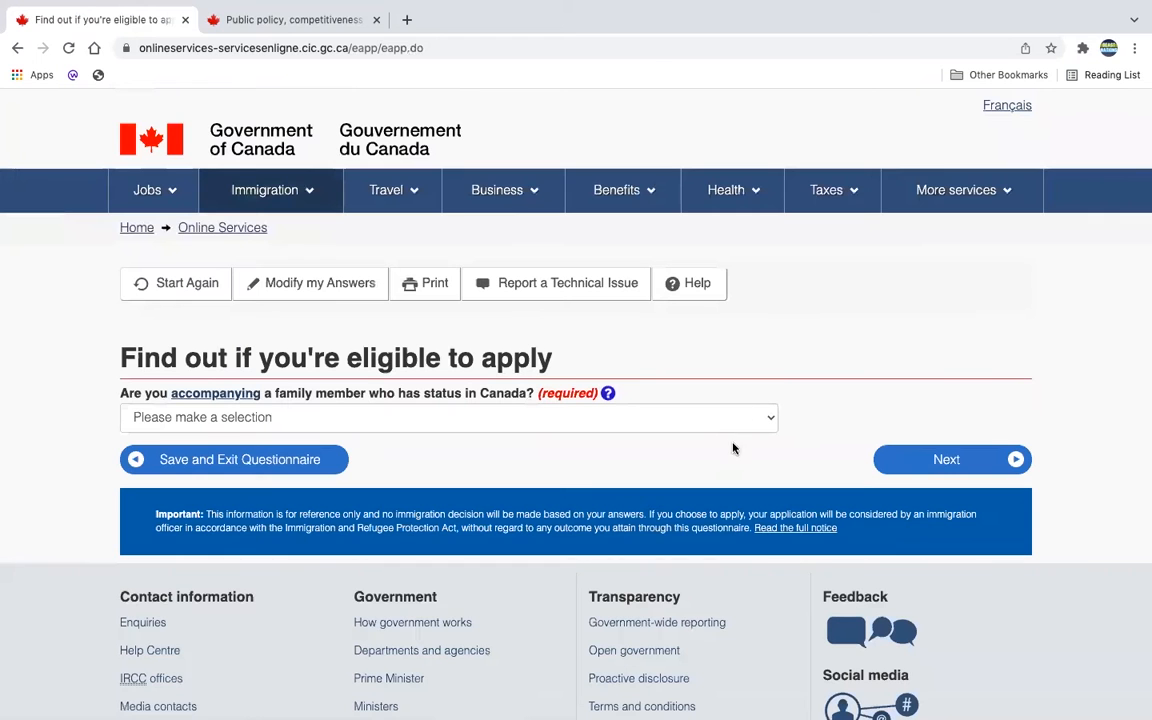
click(776, 419)
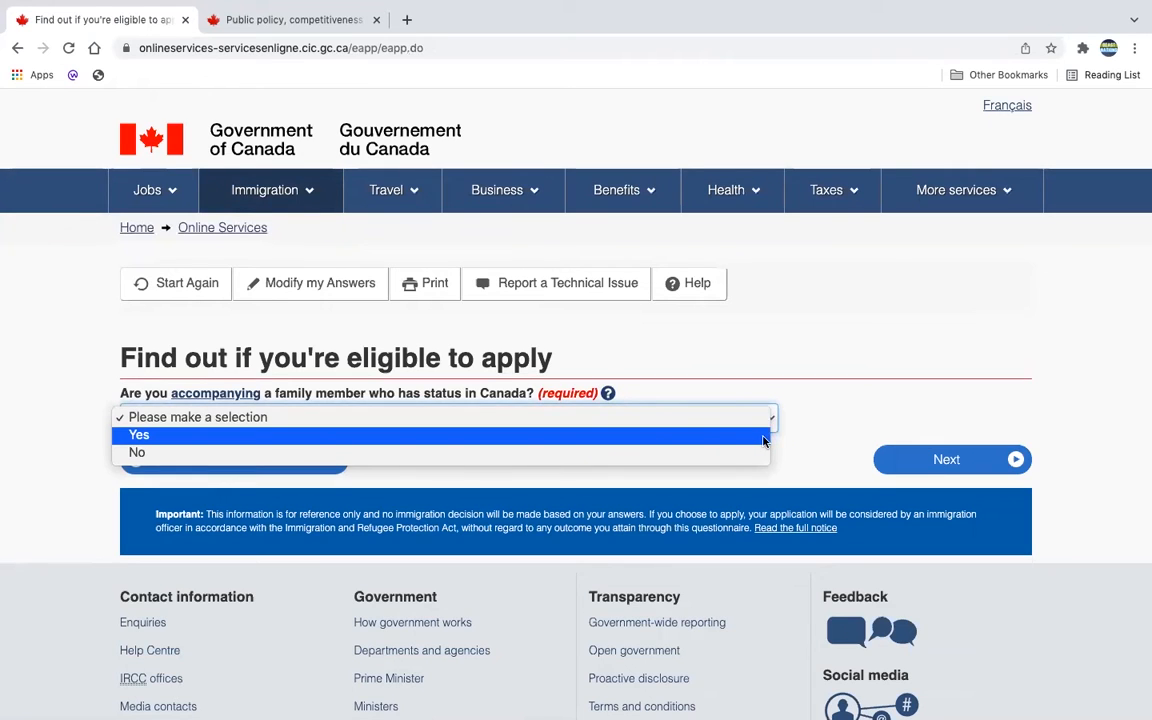
click(762, 437)
click(931, 463)
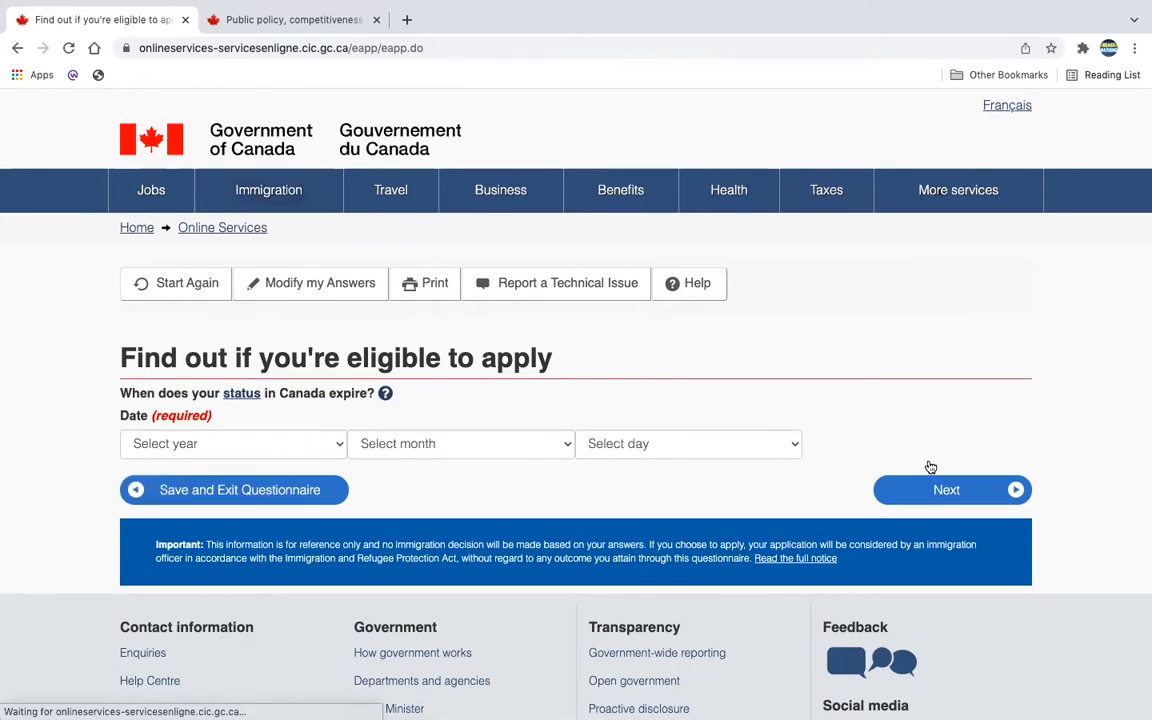
click(267, 20)
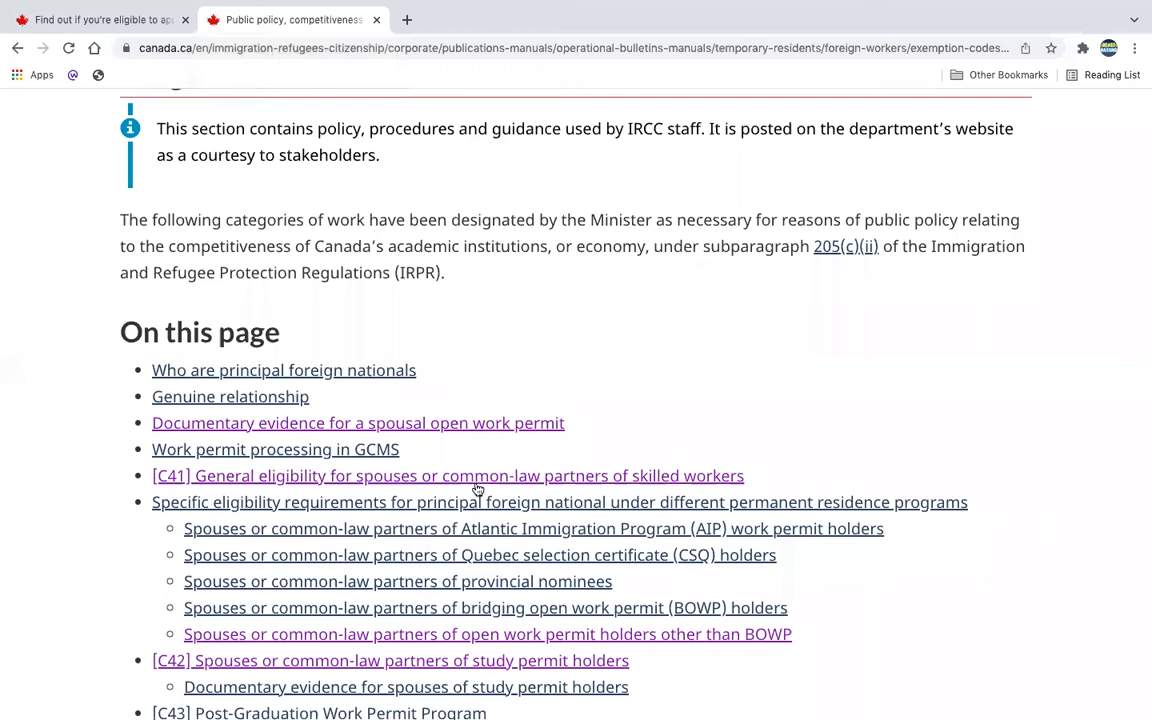
scroll(512, 328, up, 3)
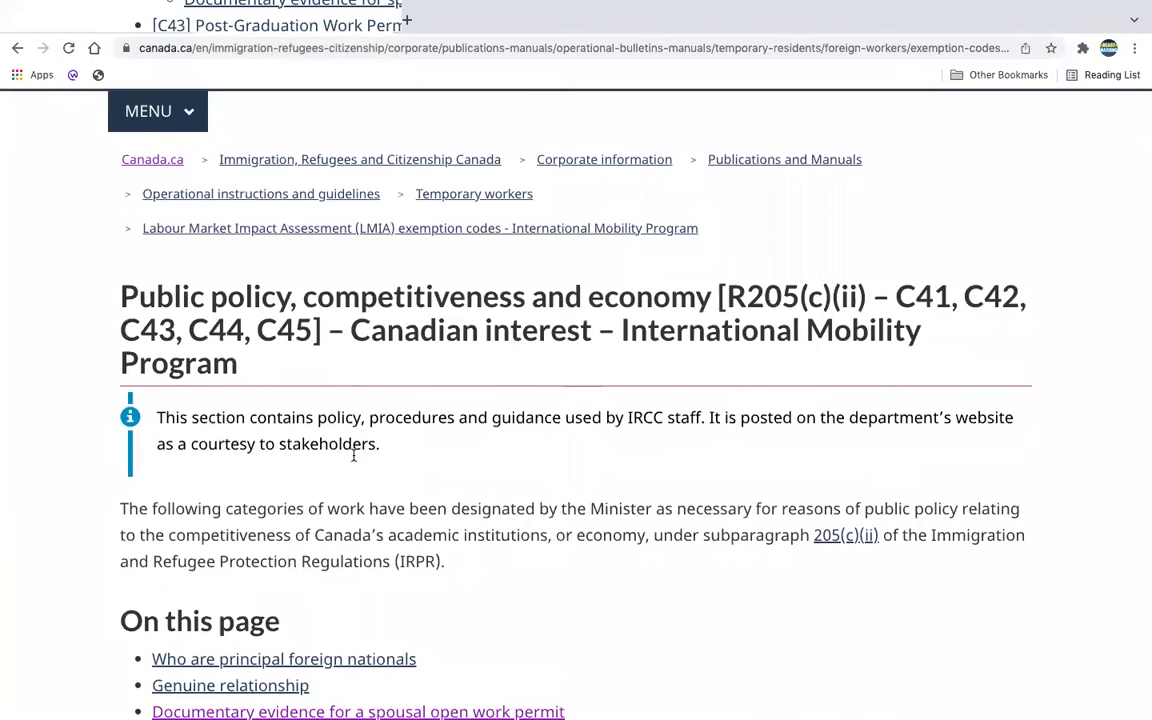
scroll(360, 470, down, 1)
scroll(363, 483, down, 2)
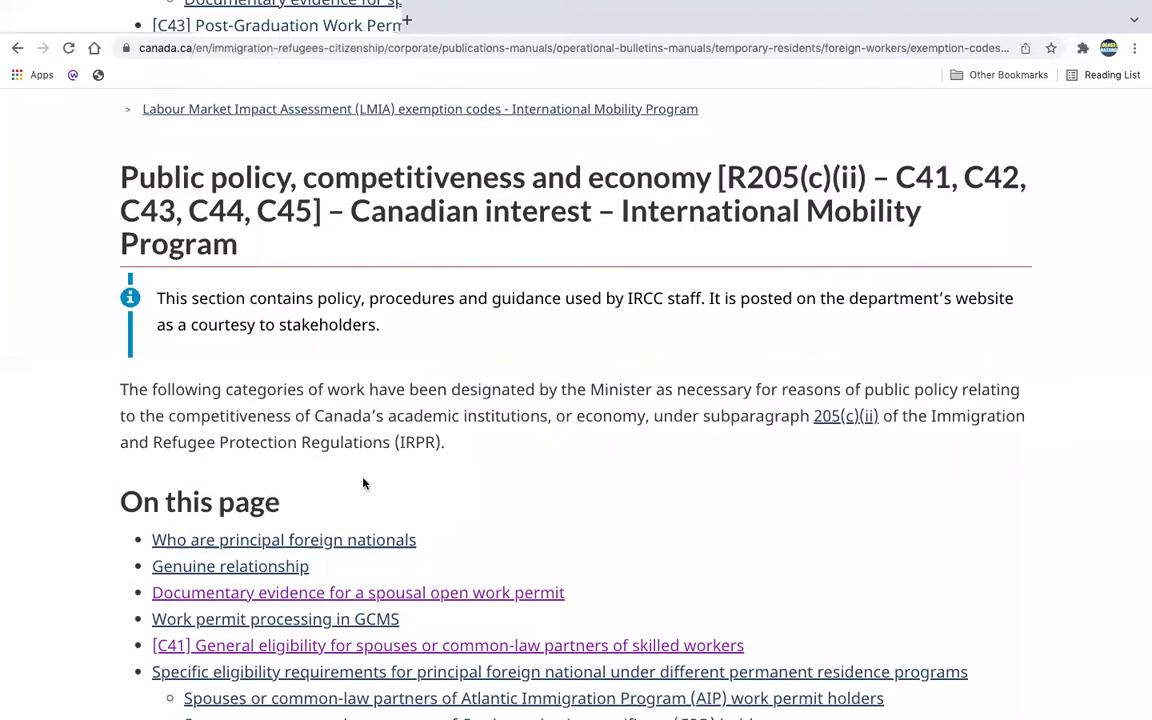
scroll(363, 483, down, 1)
scroll(363, 483, down, 1)
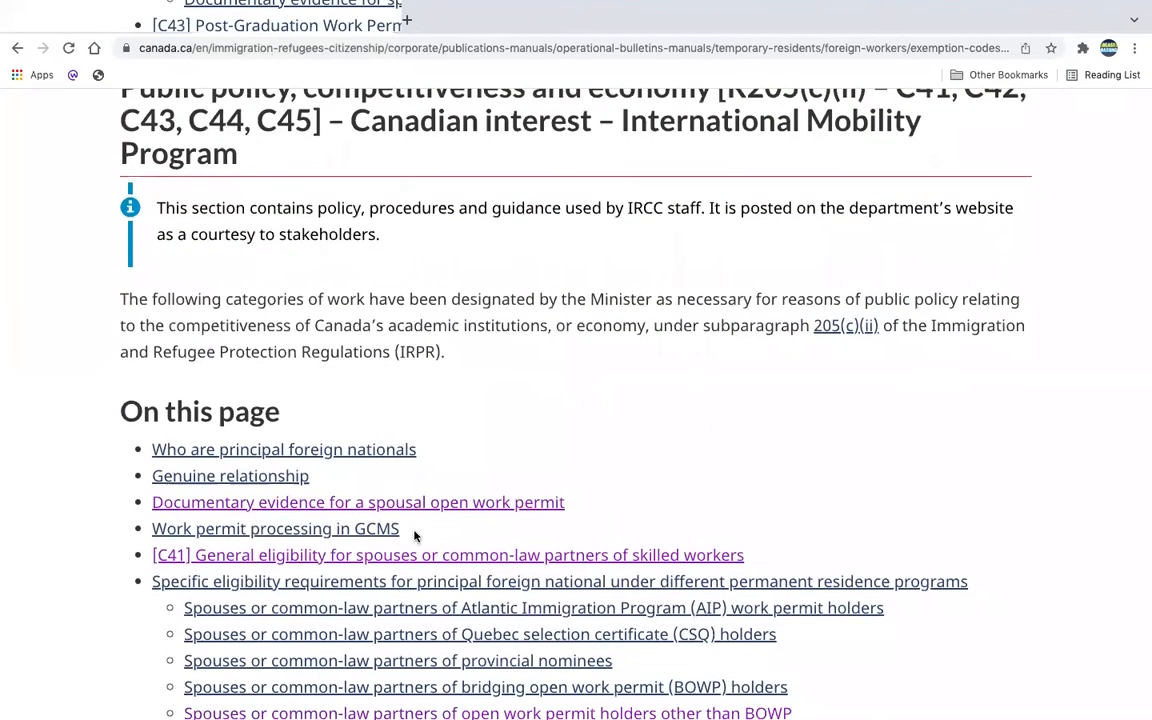
scroll(400, 520, down, 1)
scroll(560, 519, down, 2)
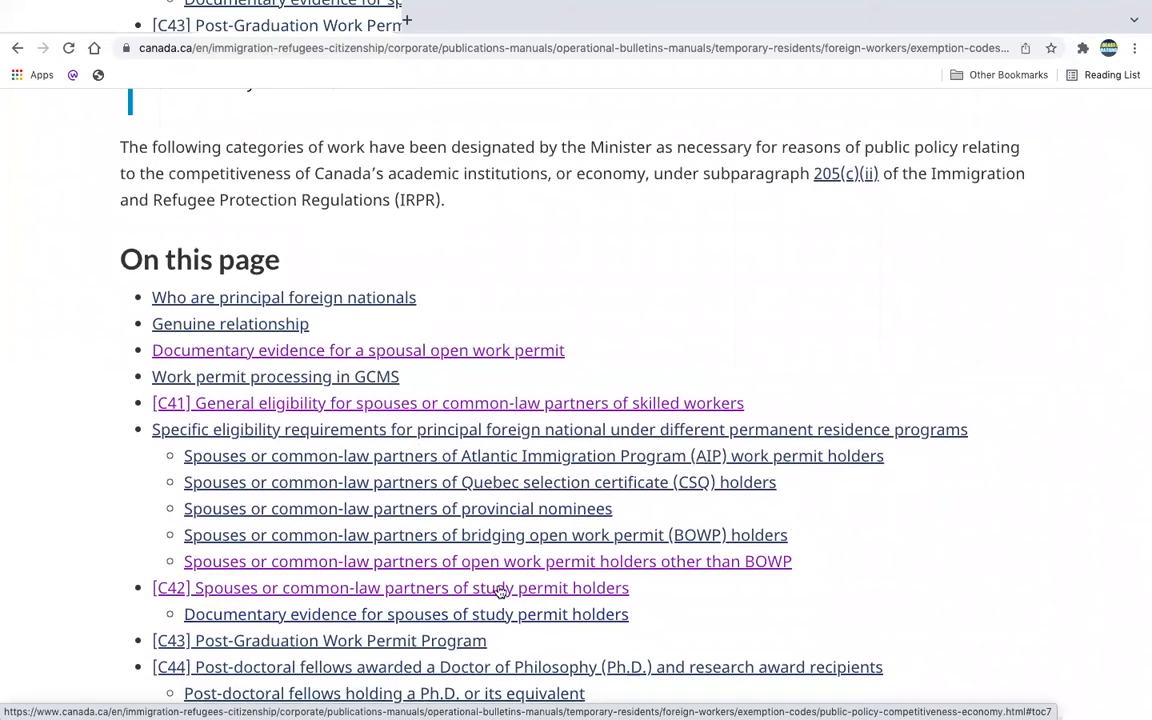
click(540, 593)
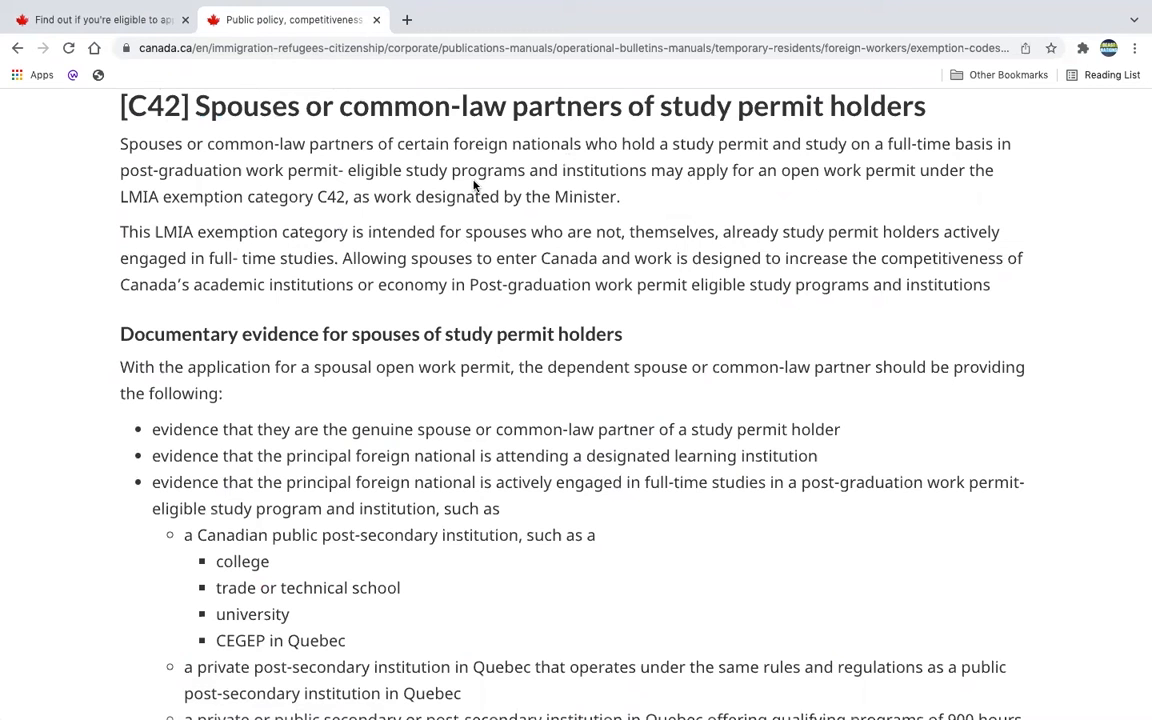
scroll(473, 190, up, 5)
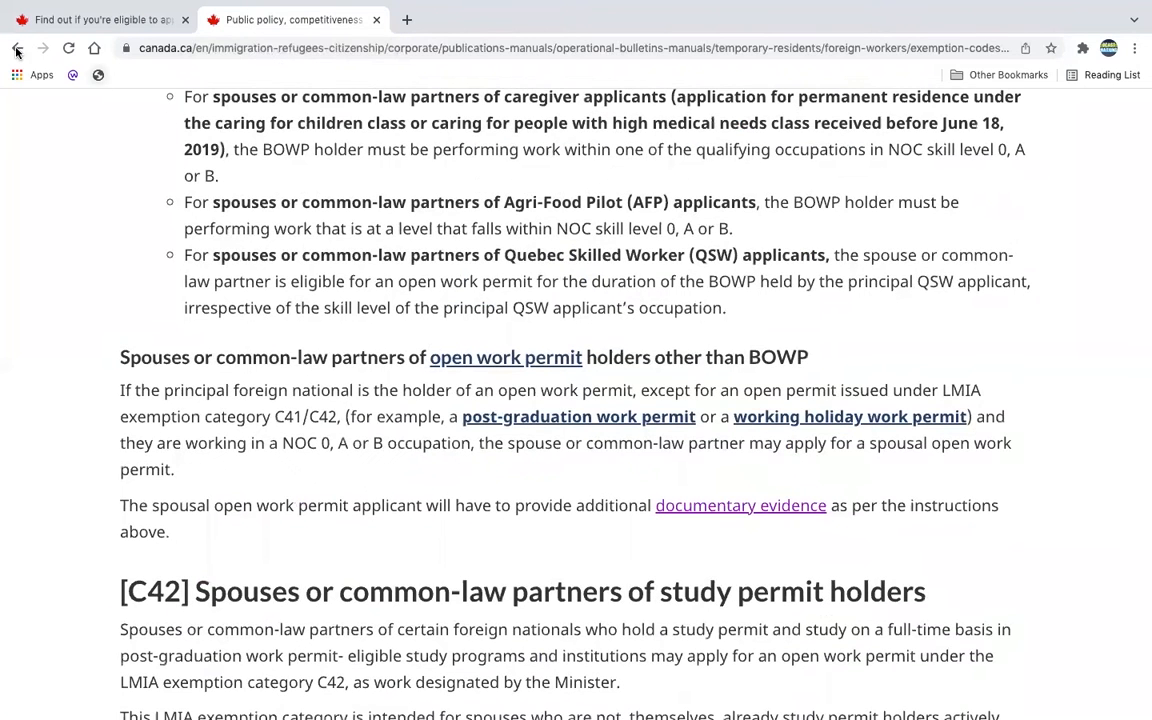
click(17, 47)
scroll(419, 267, up, 4)
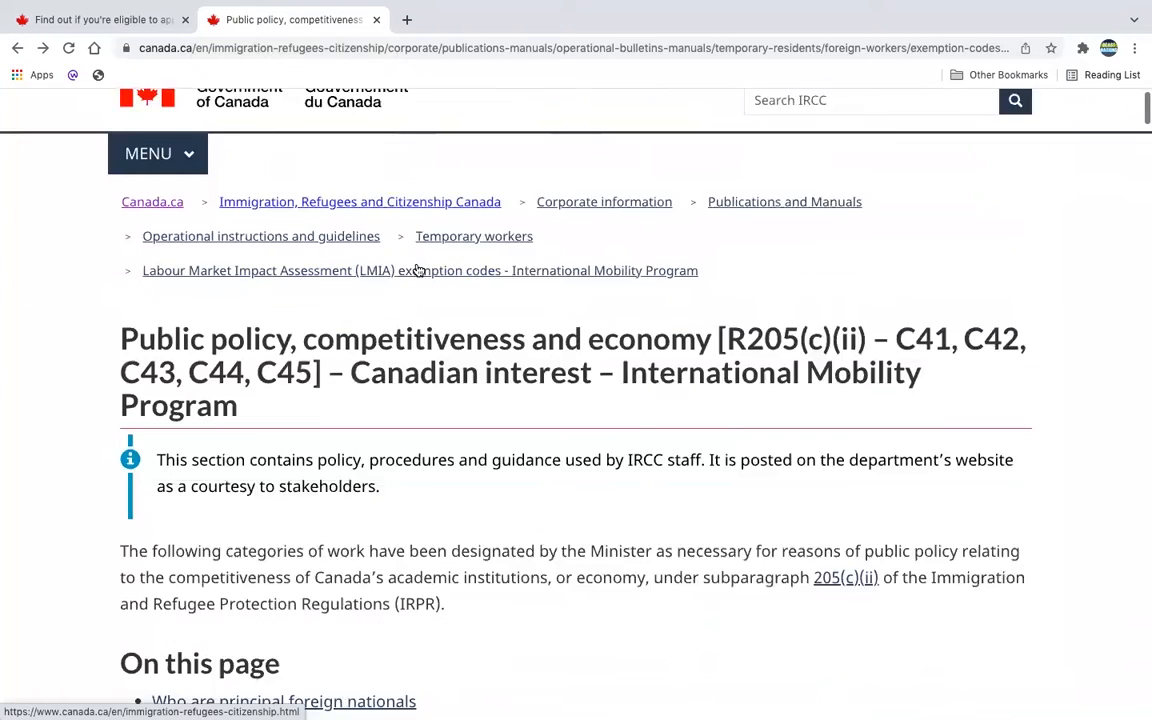
scroll(418, 265, down, 1)
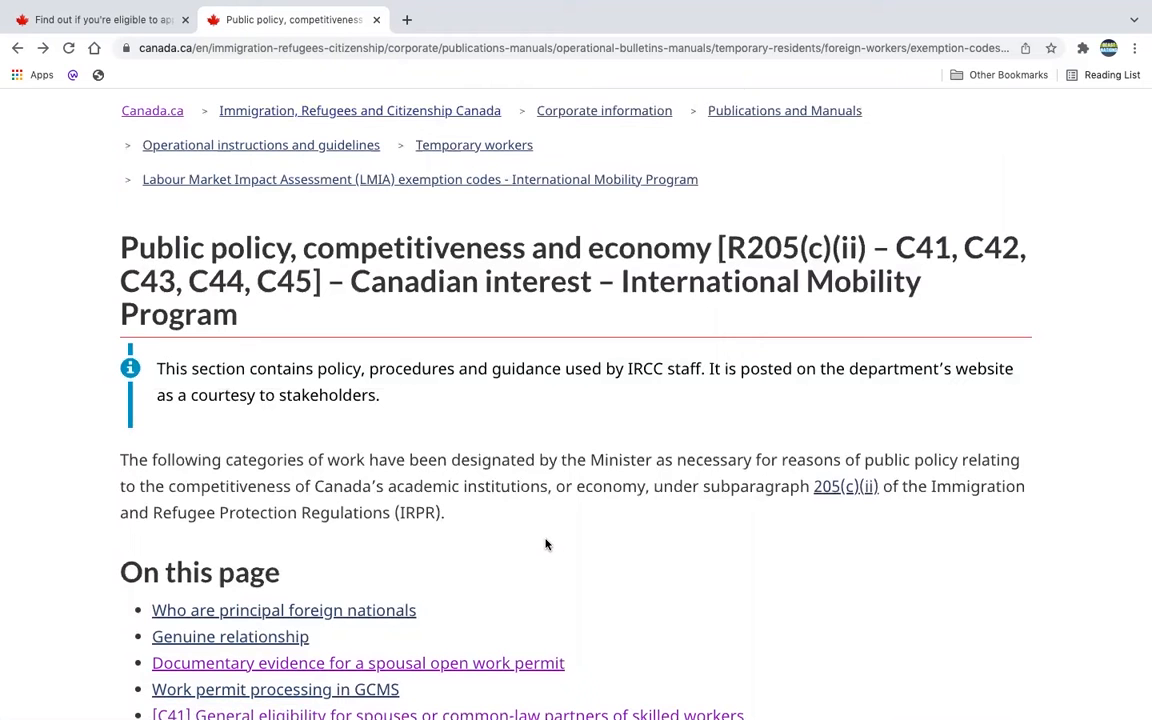
scroll(545, 544, down, 1)
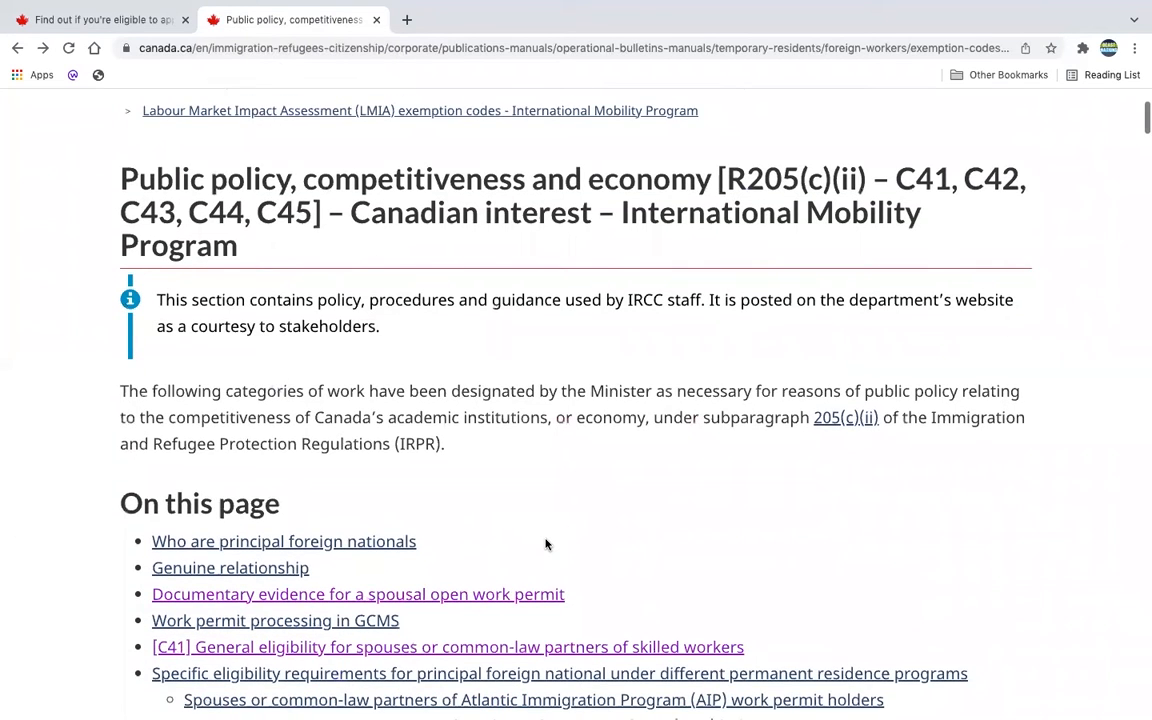
scroll(540, 620, down, 2)
scroll(528, 690, down, 1)
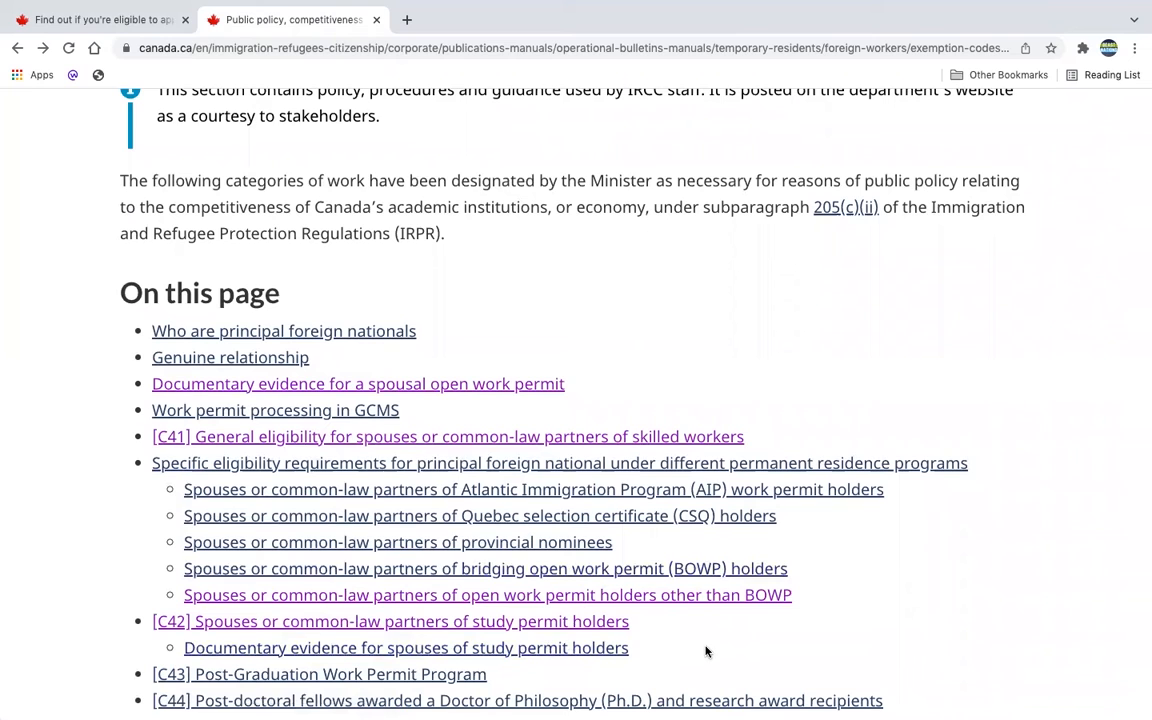
click(118, 20)
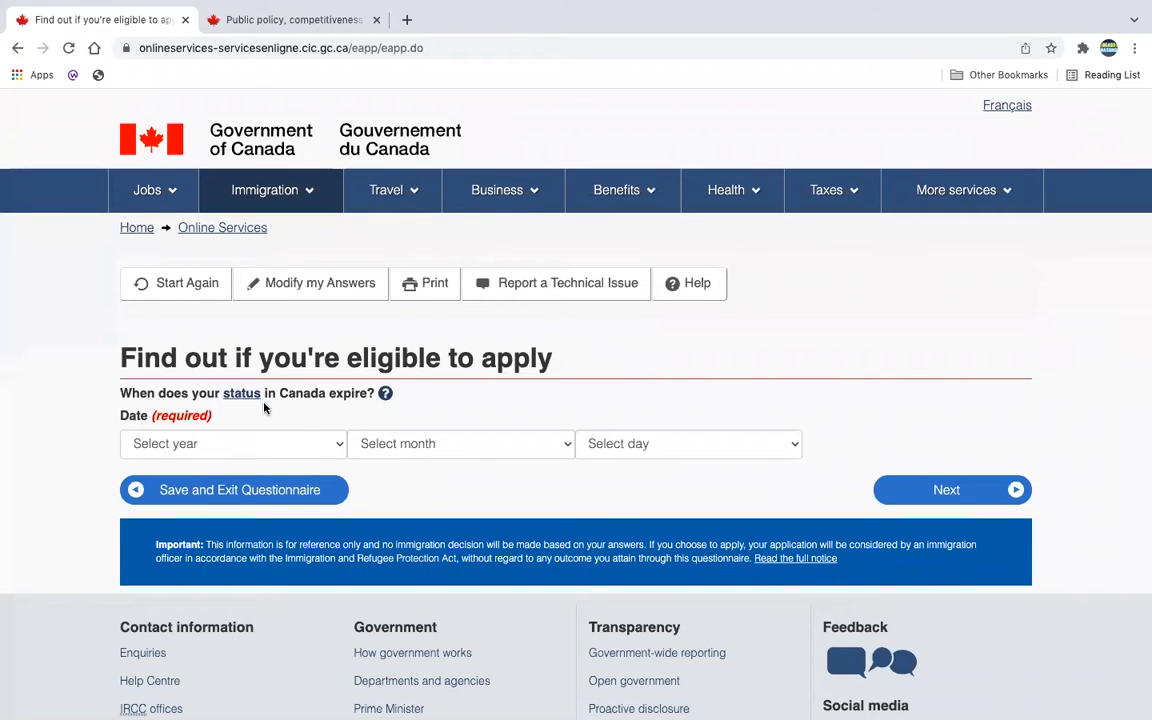
Step: Enter 2022, May 05 as the Canadian status expiry date and continue
click(339, 447)
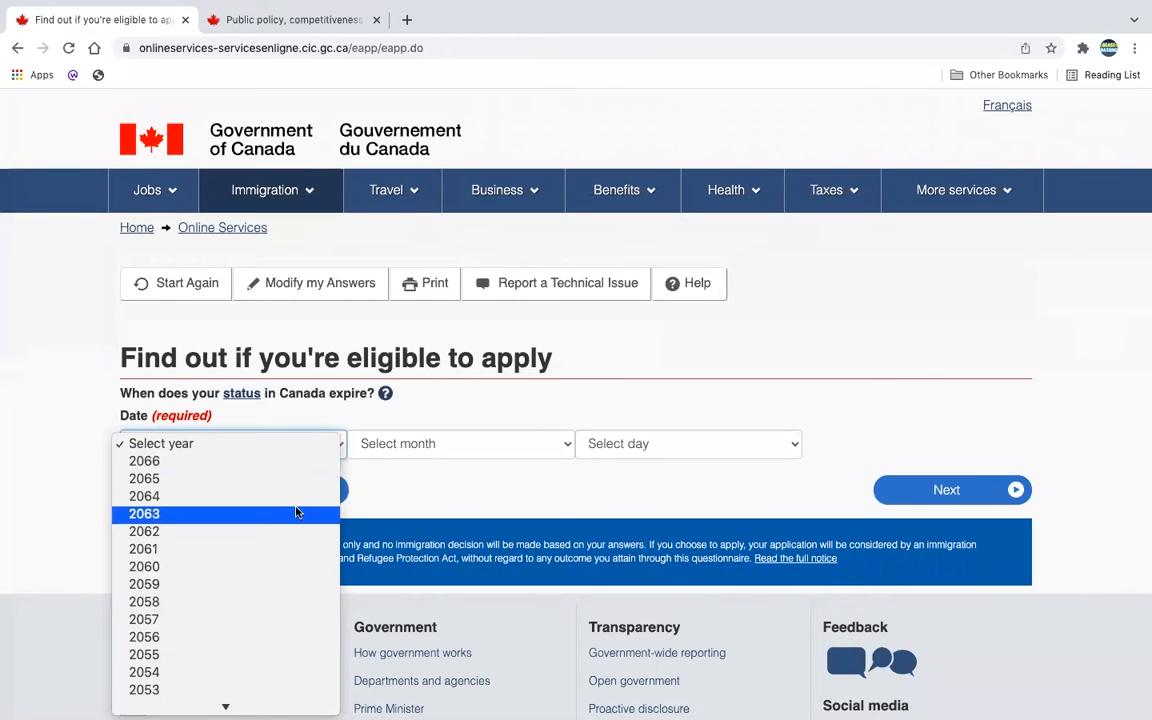
scroll(296, 512, down, 3)
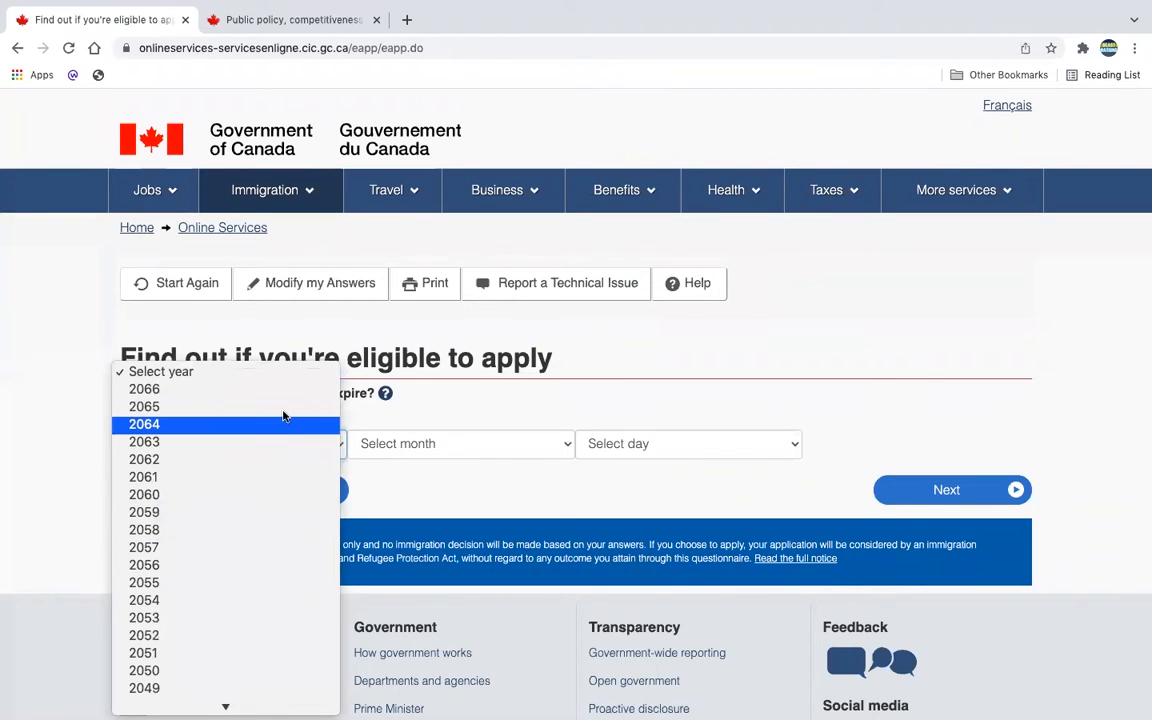
scroll(270, 690, down, 3)
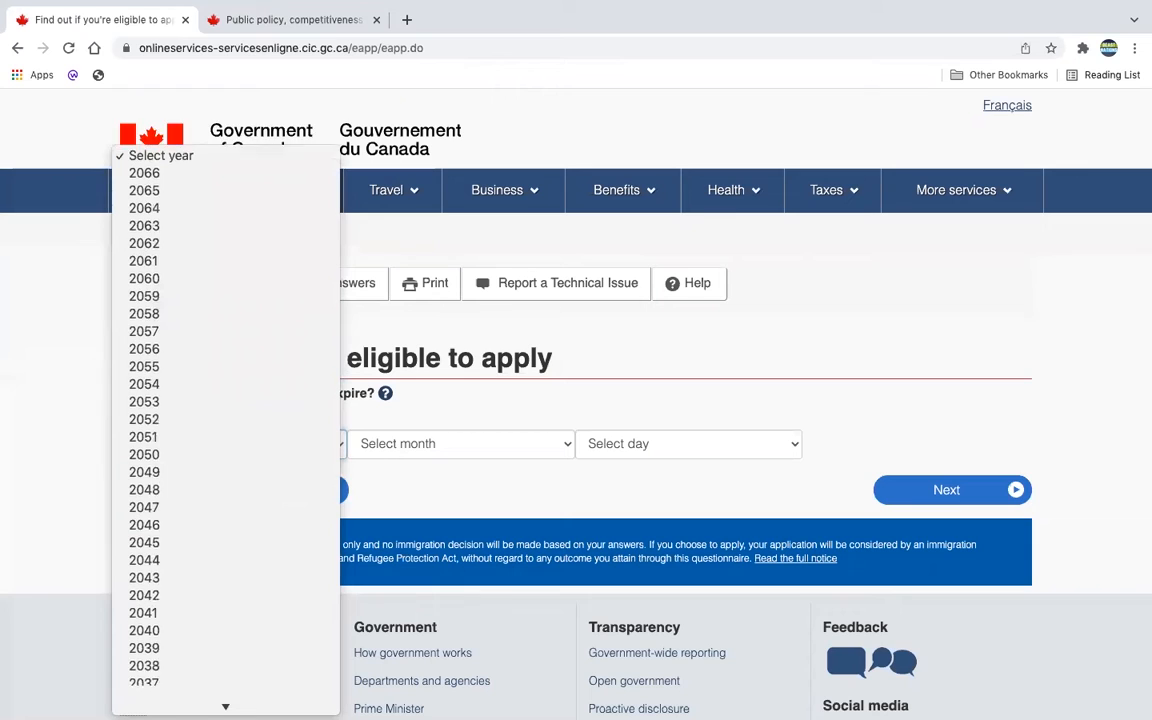
scroll(264, 590, down, 5)
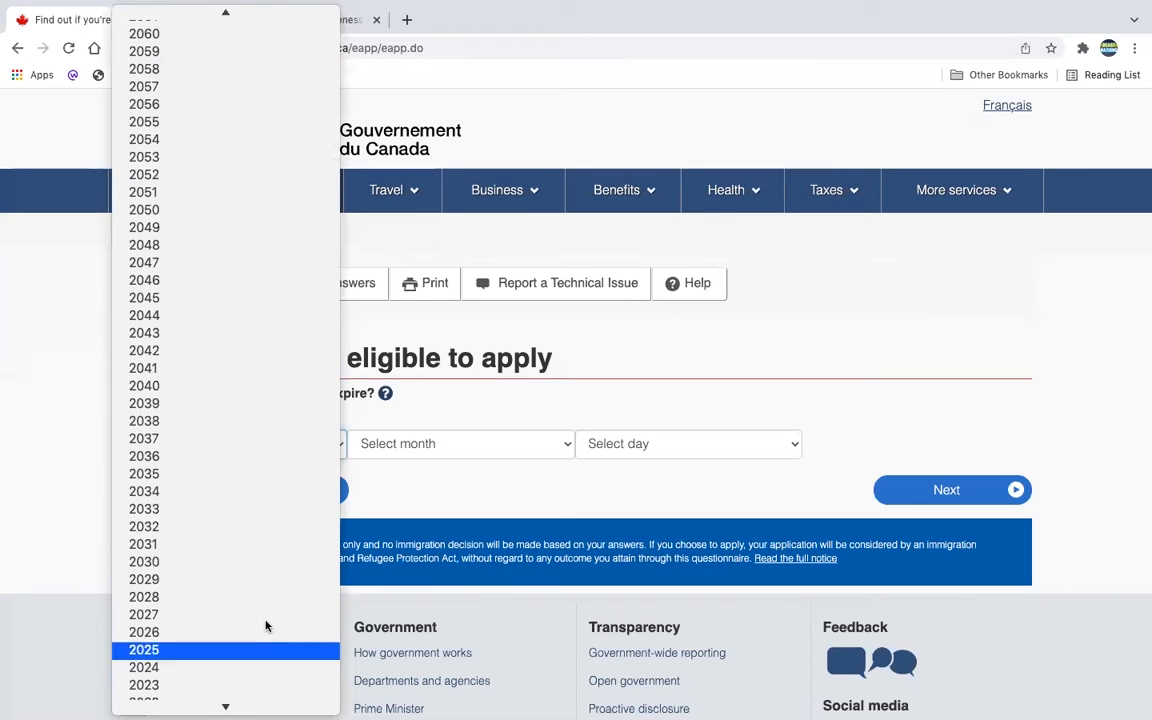
scroll(262, 694, down, 3)
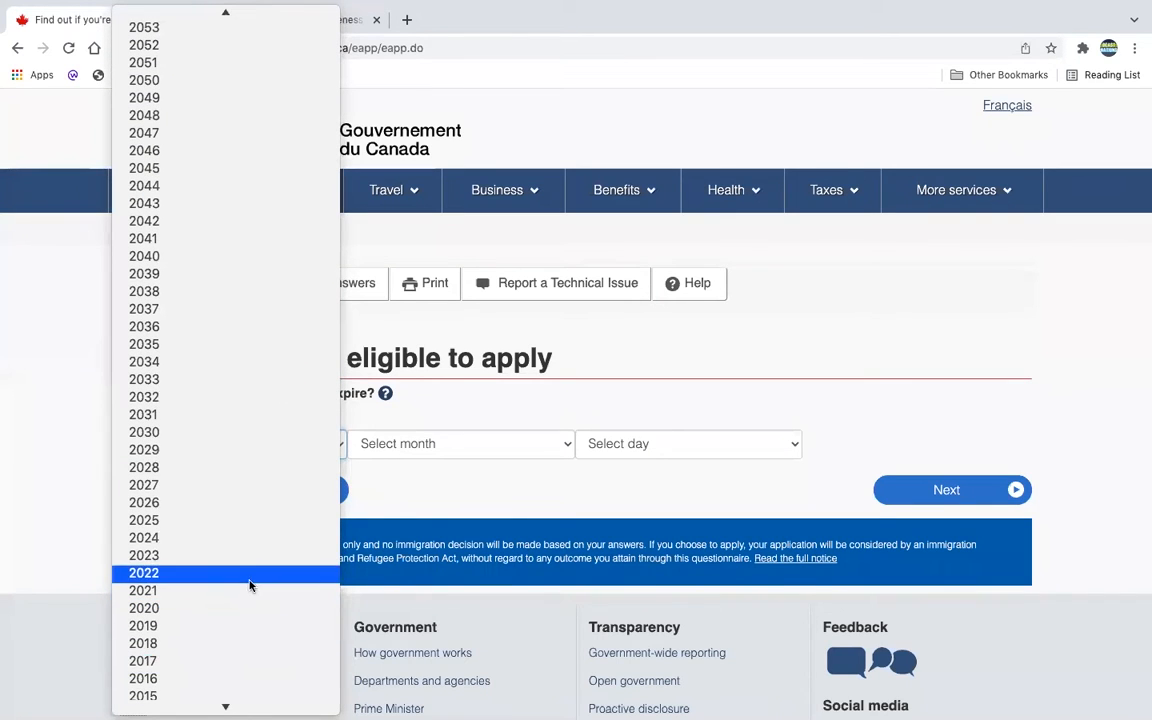
click(250, 573)
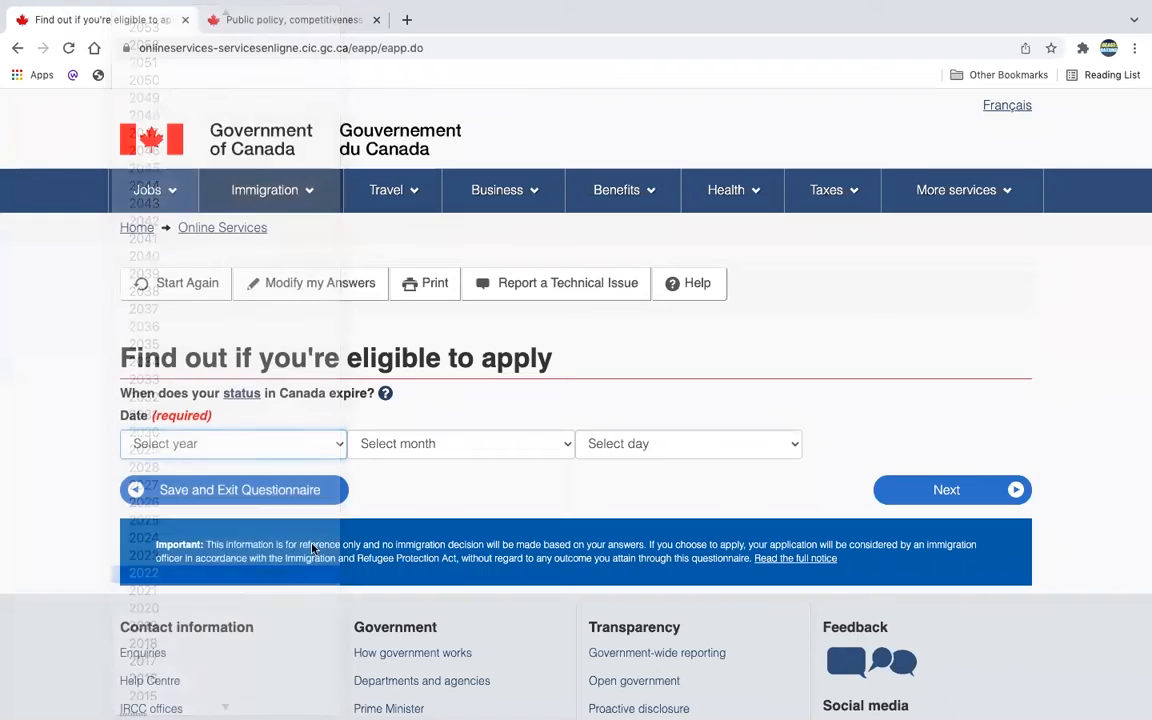
click(542, 447)
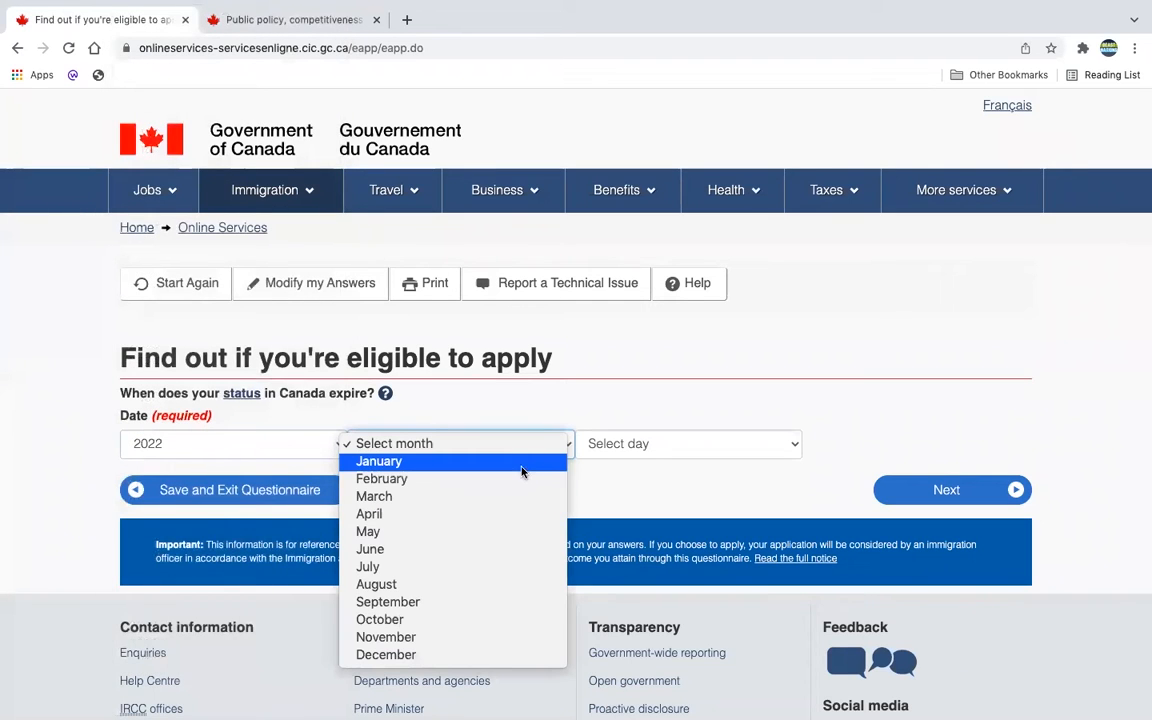
click(512, 534)
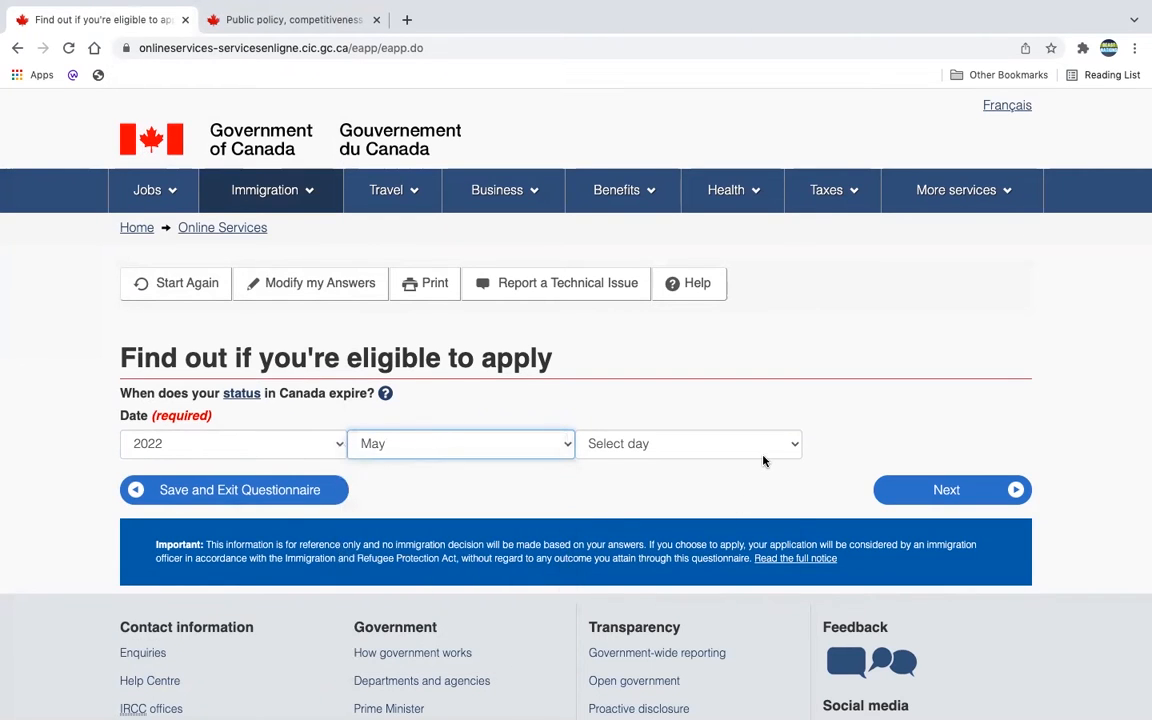
click(763, 460)
click(743, 536)
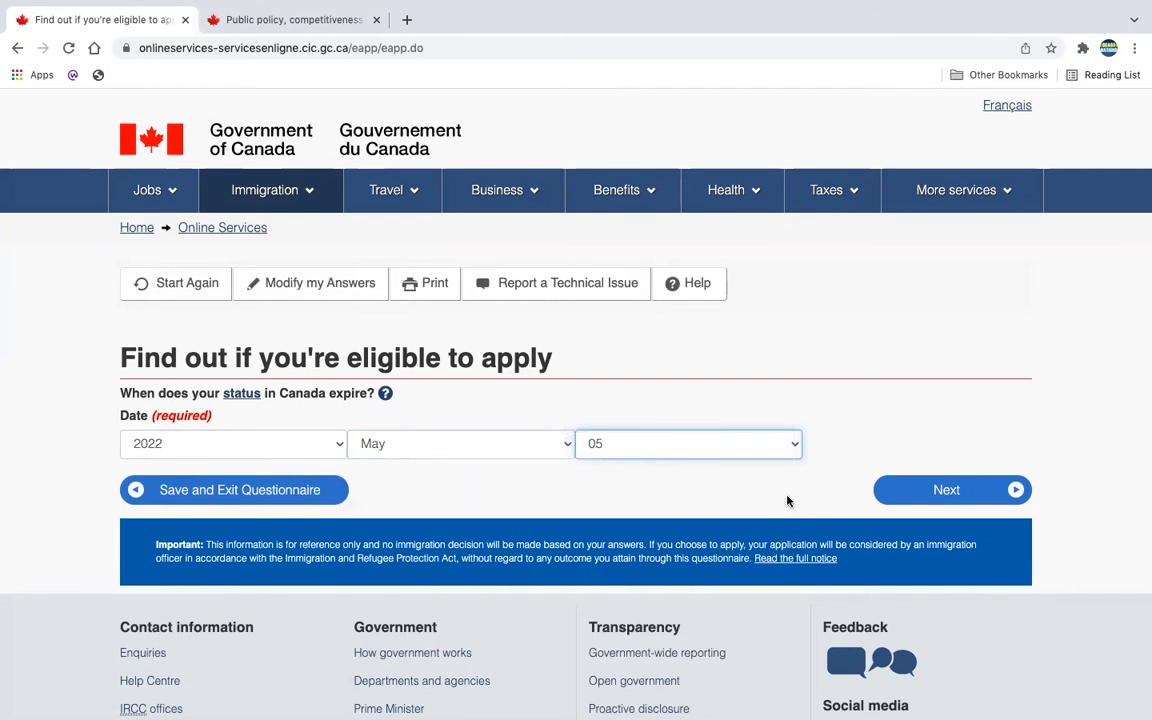
click(920, 491)
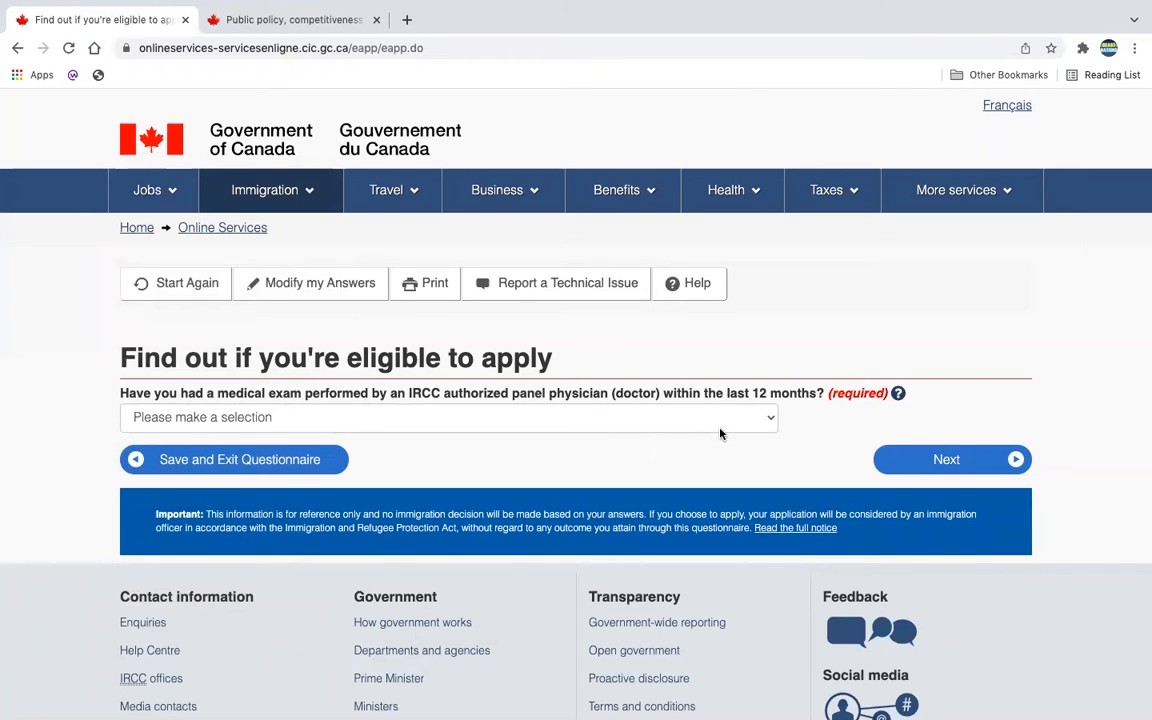
Step: Answer Yes to having an IRCC panel medical exam within the last 12 months
click(755, 420)
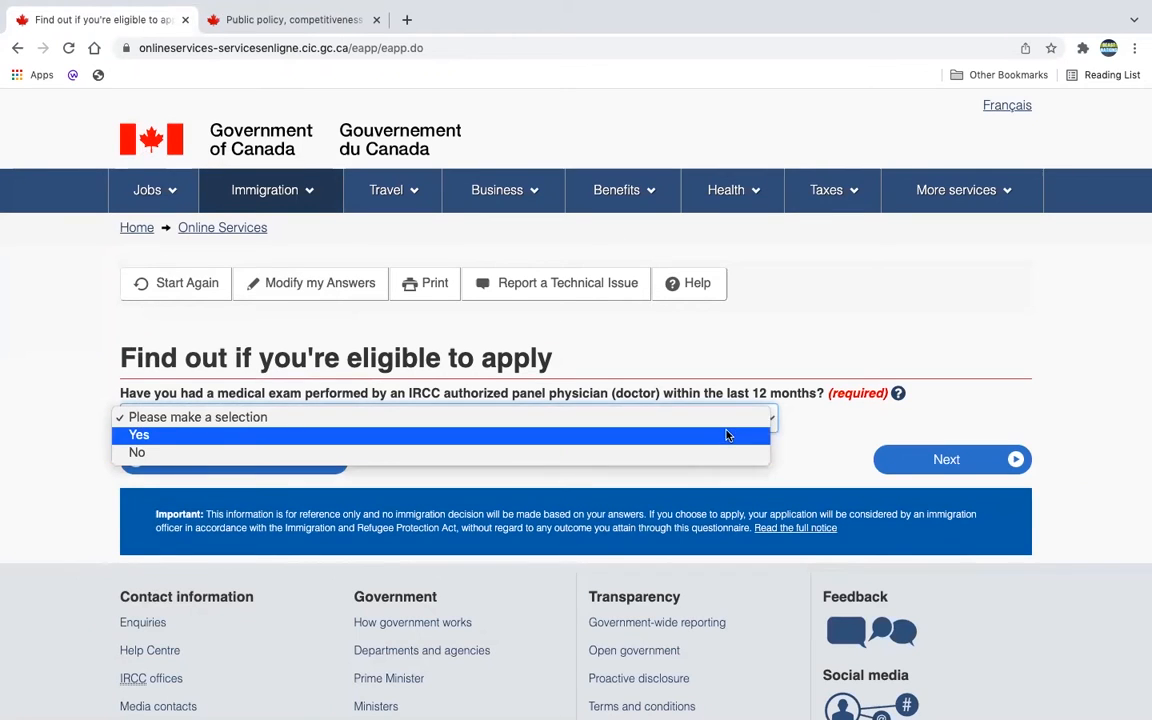
click(730, 435)
click(965, 468)
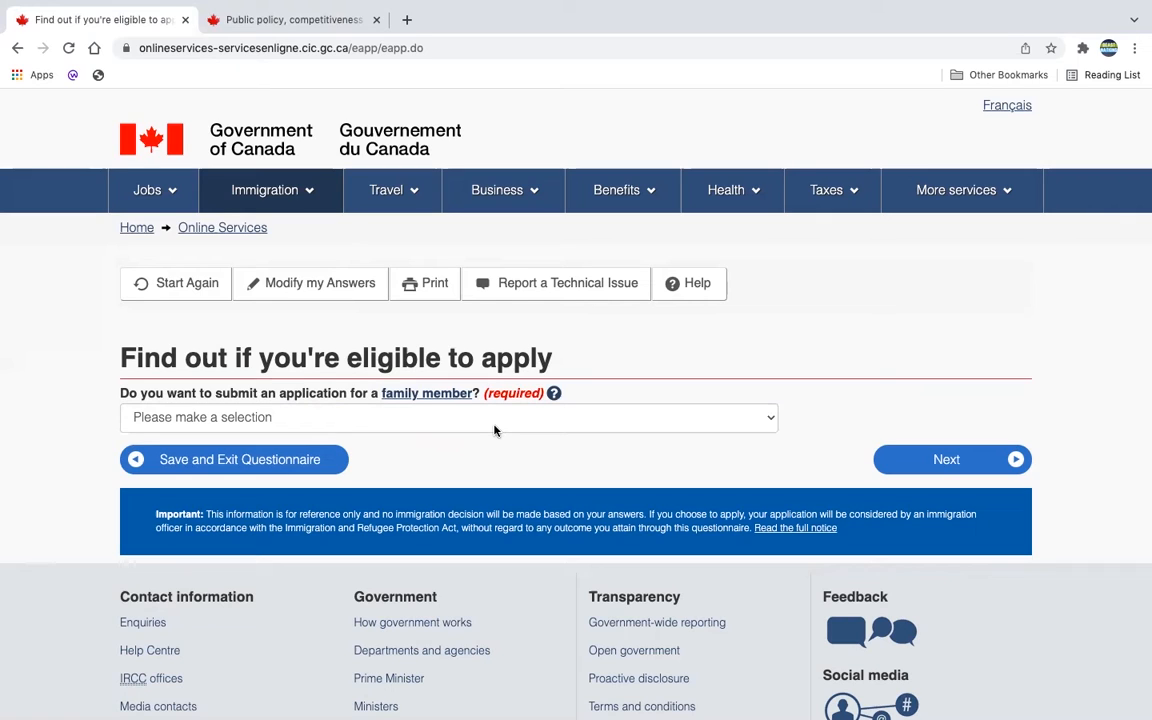
Step: Answer No to applying for a family member and No to giving someone account access
click(768, 418)
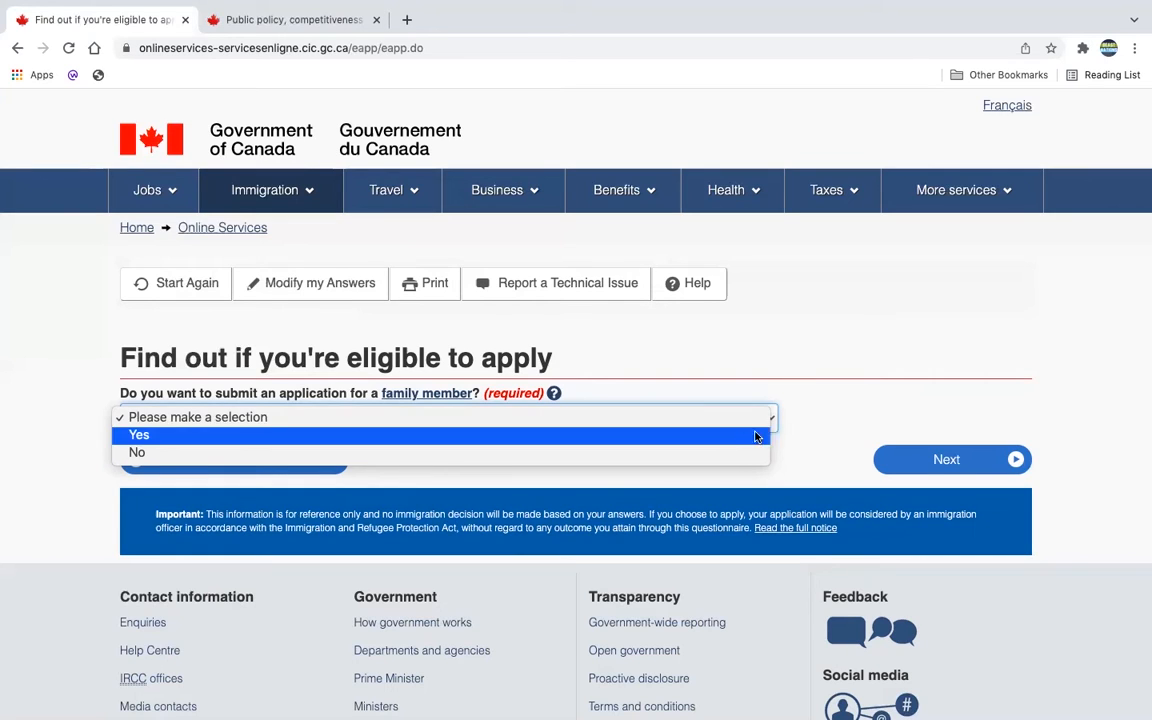
click(801, 420)
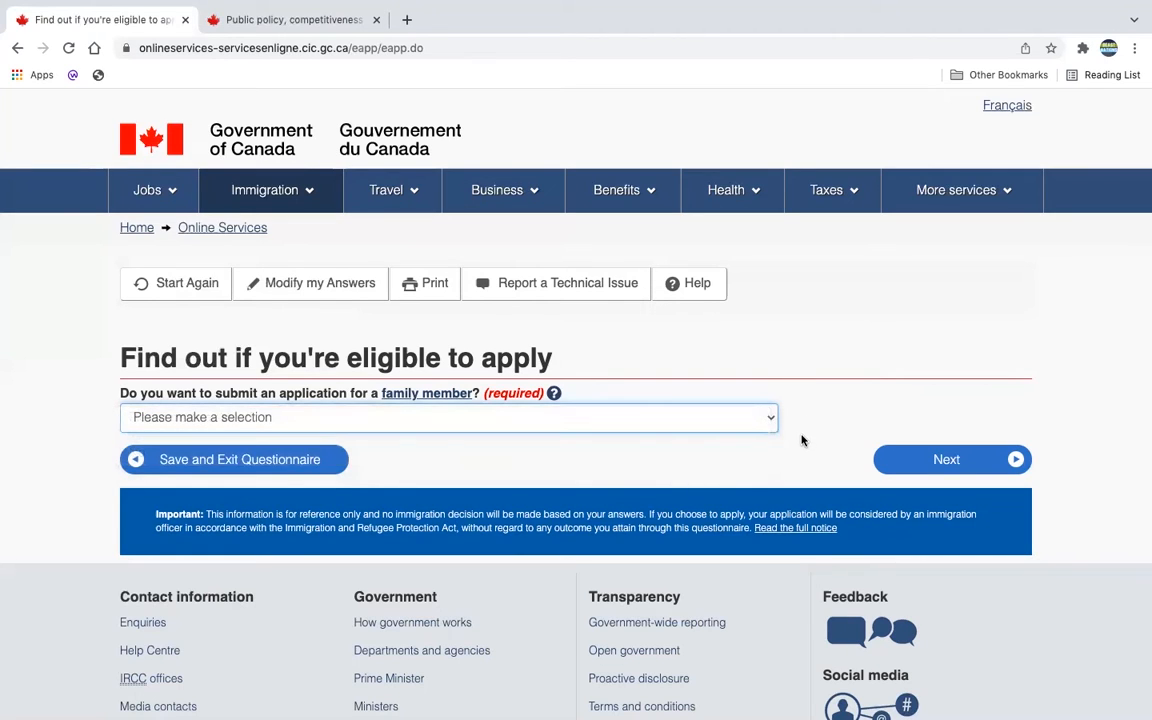
click(768, 419)
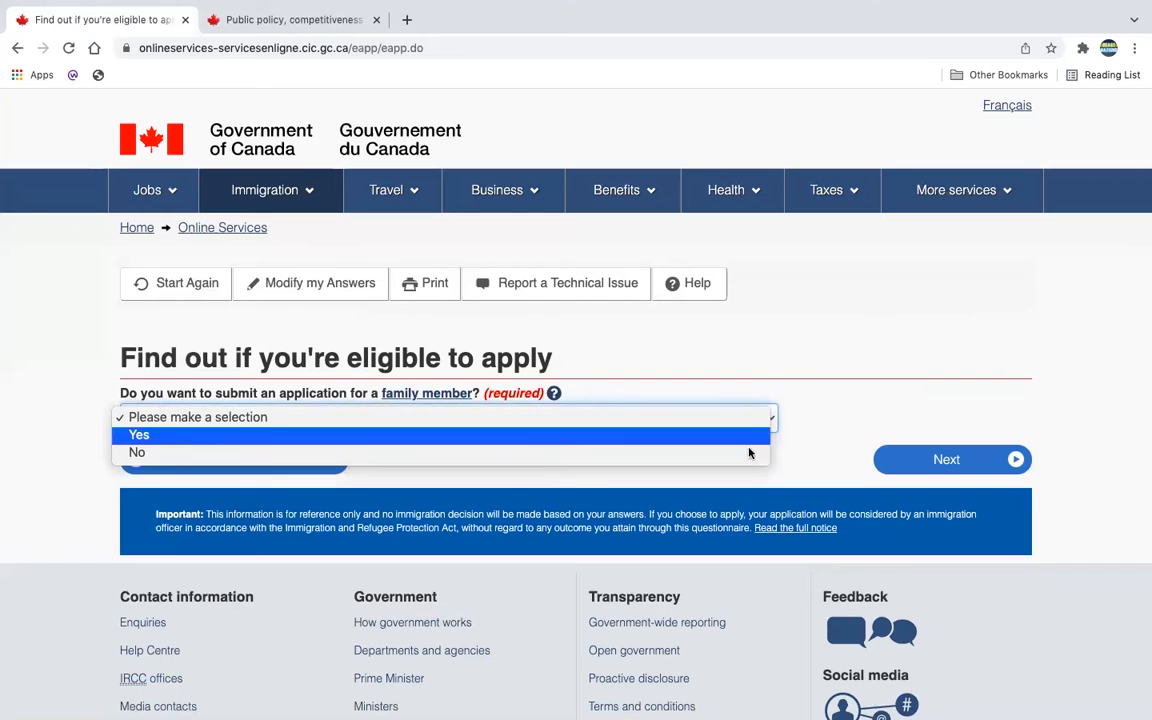
click(733, 456)
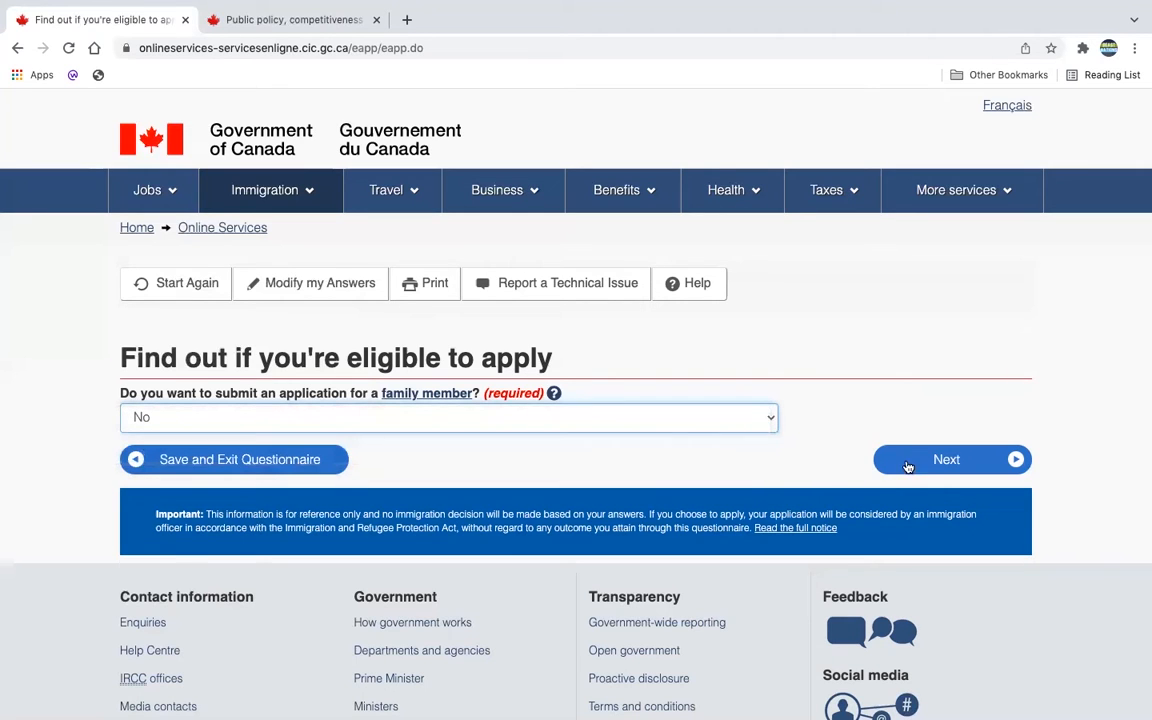
click(936, 470)
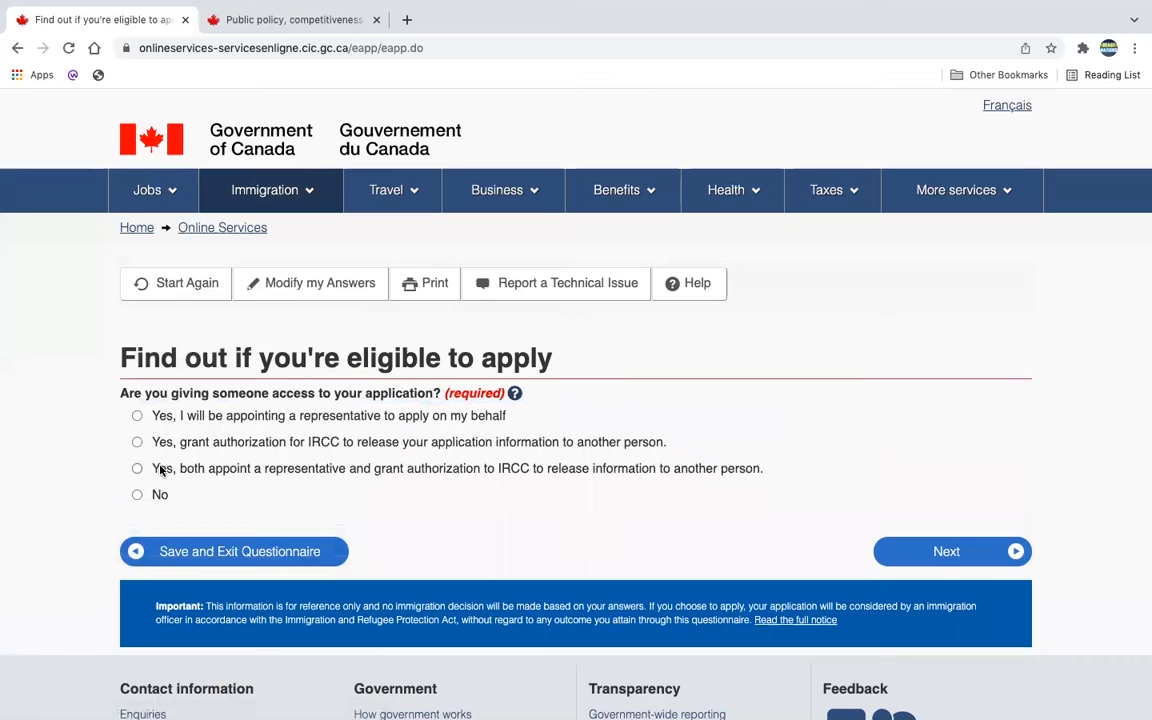
click(137, 494)
Step: Submit the account-access answer, then answer Yes to giving biometrics in the past 10 years
click(902, 558)
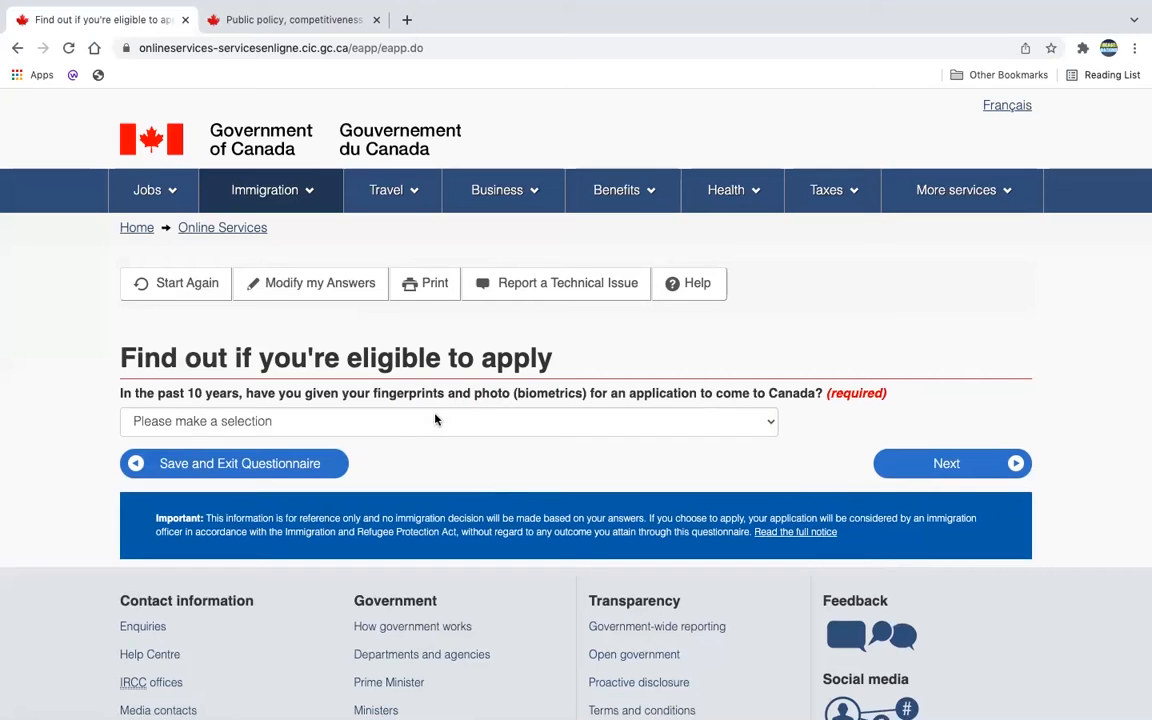
click(766, 420)
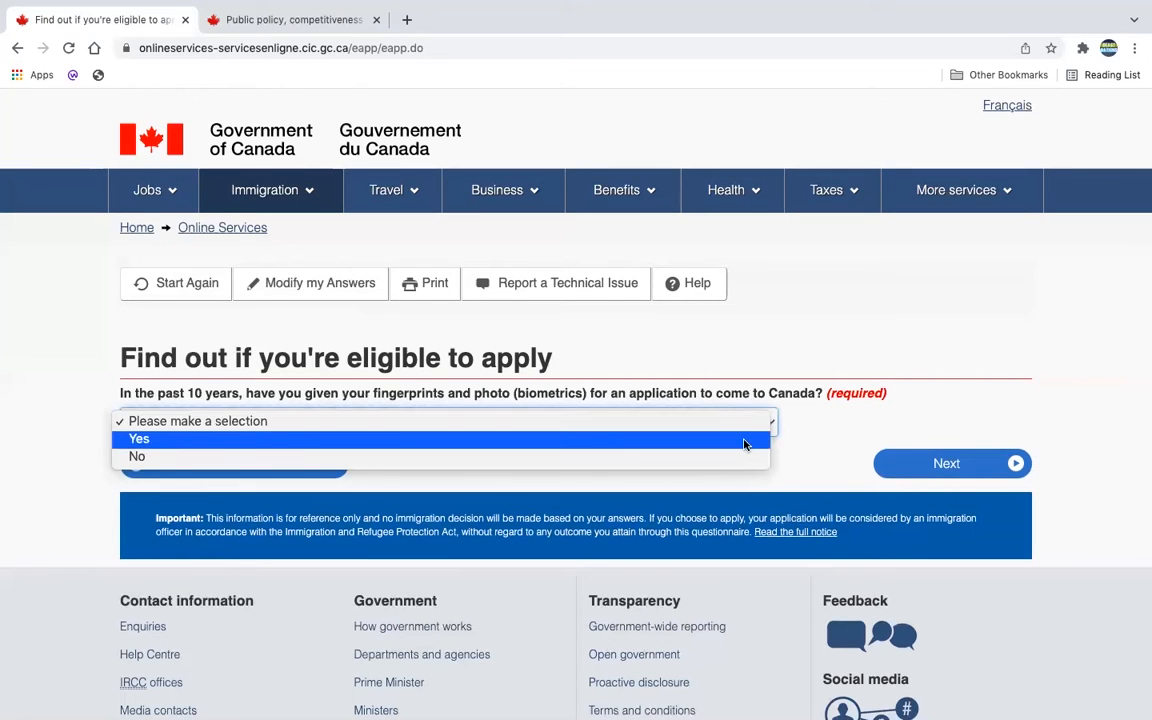
click(744, 440)
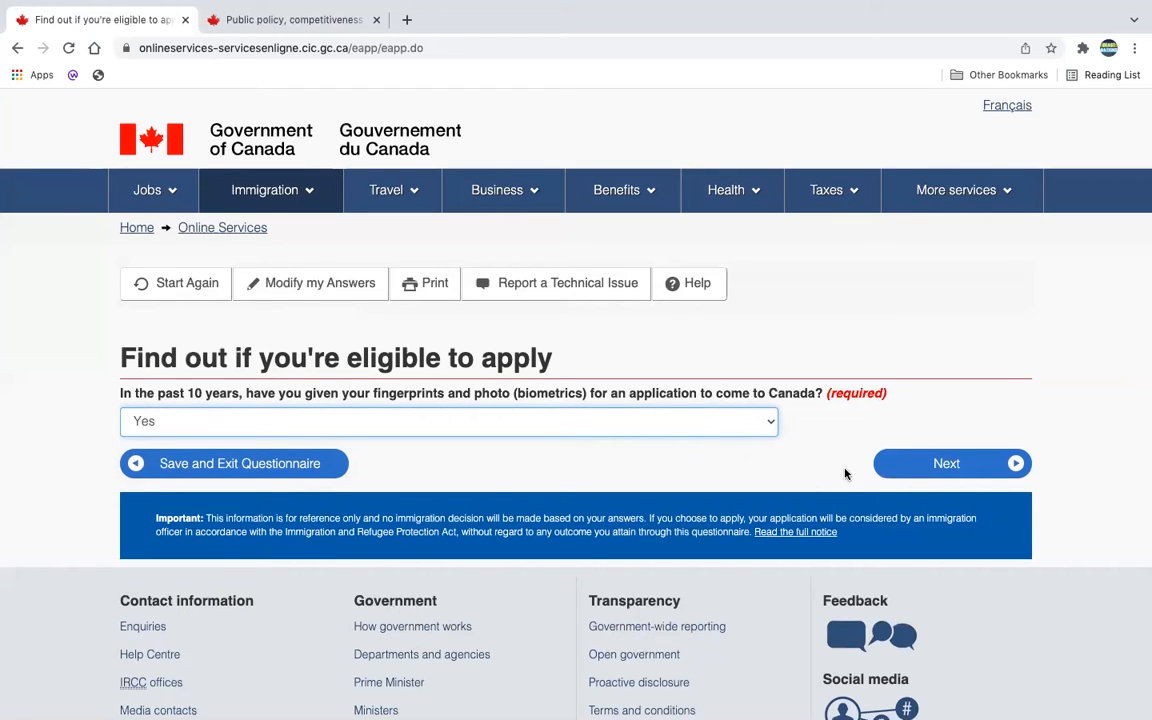
click(914, 465)
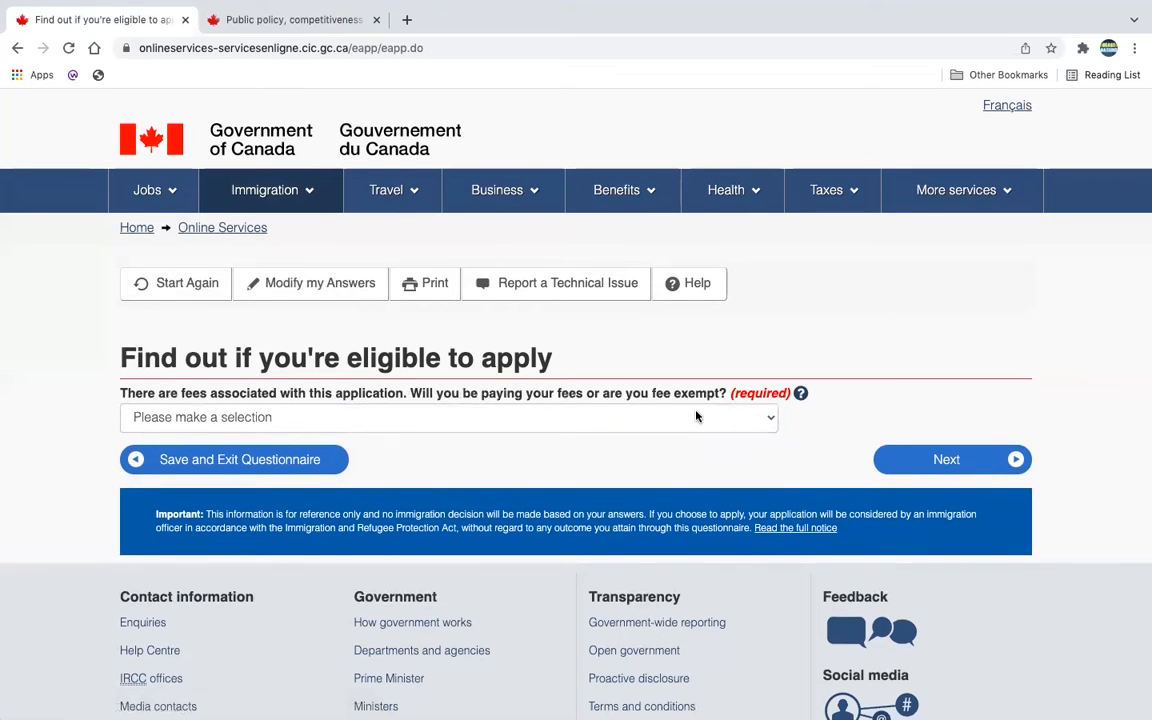
Step: Answer Yes to paying application fees, making digital document copies and paying fees online
click(765, 418)
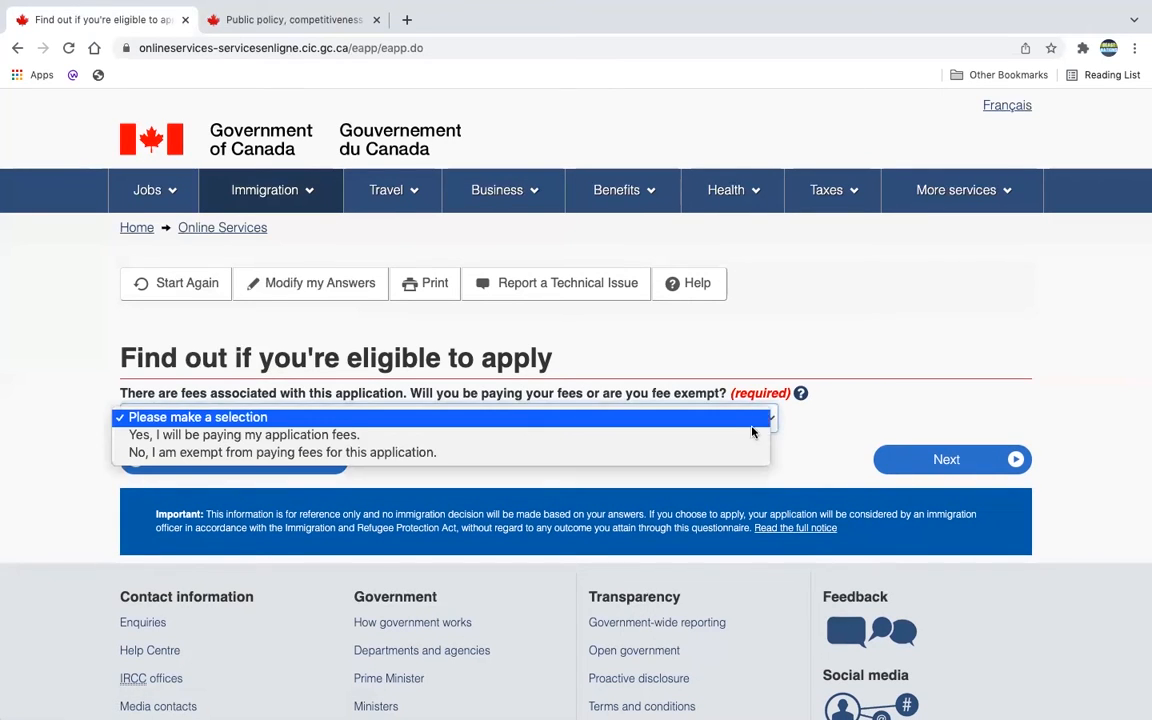
click(714, 440)
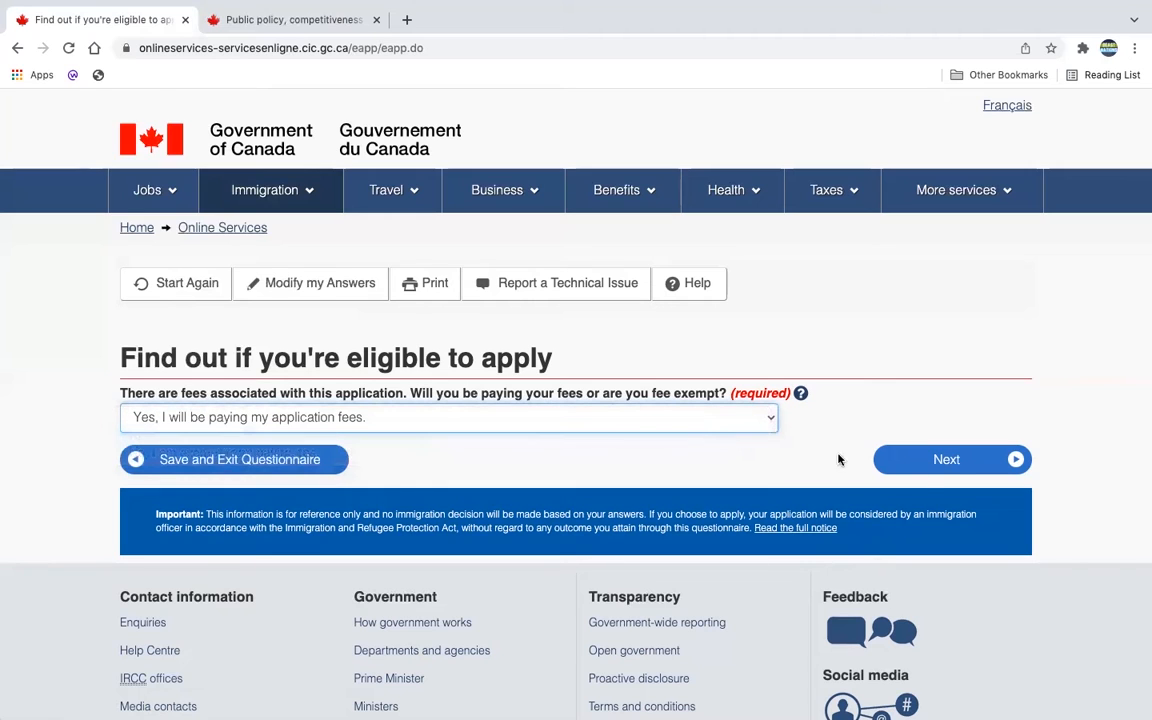
click(954, 460)
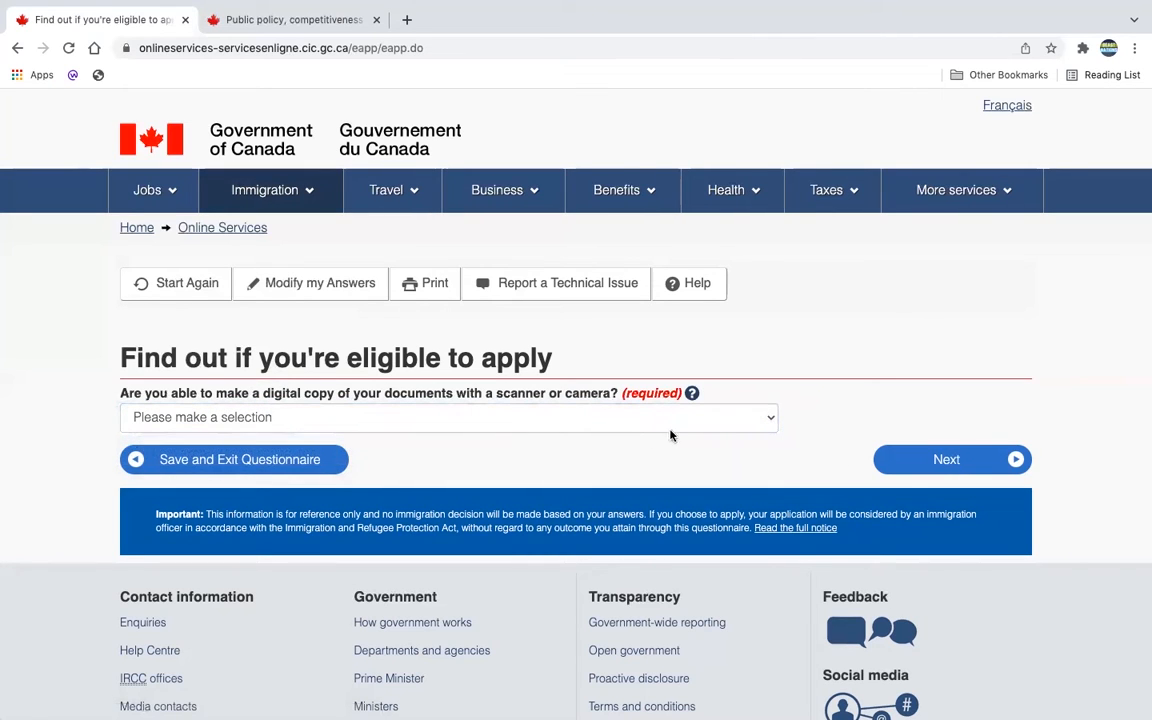
click(769, 421)
click(740, 437)
click(917, 471)
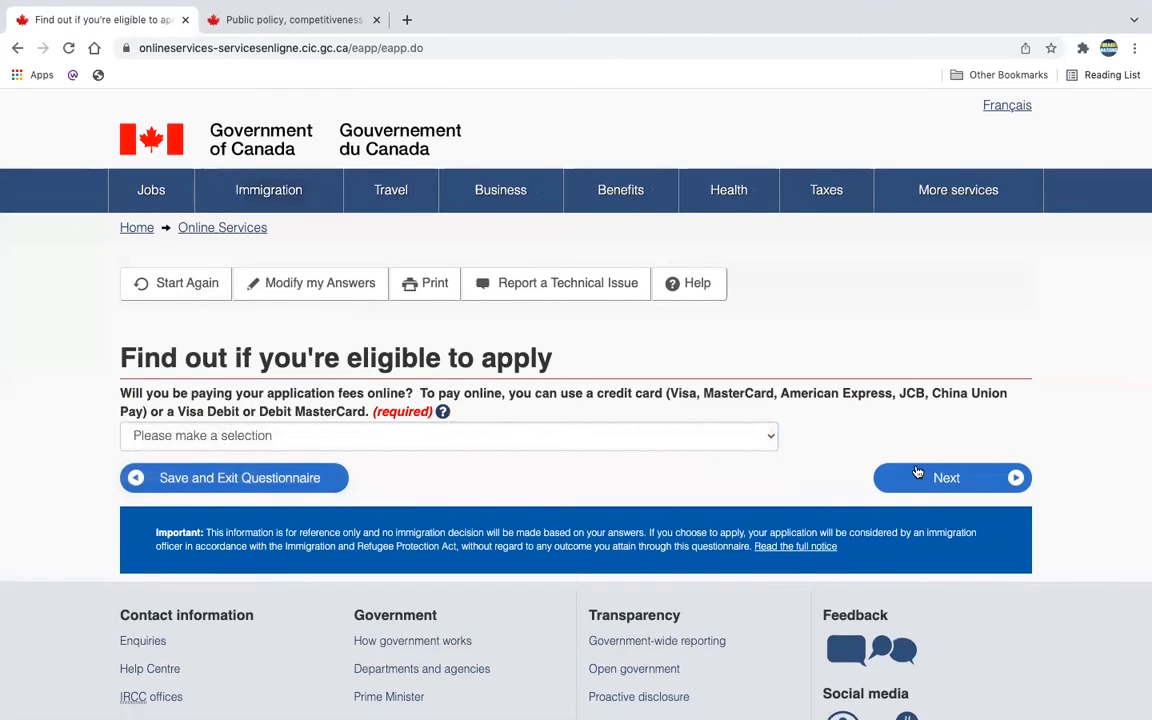
click(752, 451)
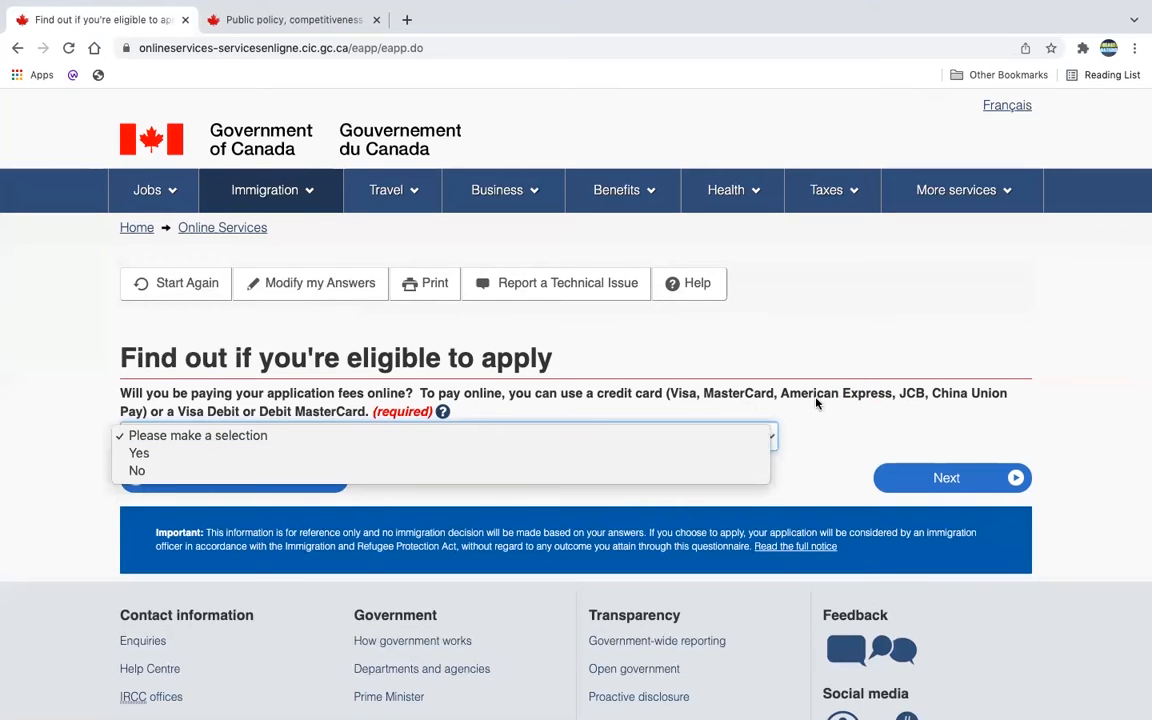
click(653, 452)
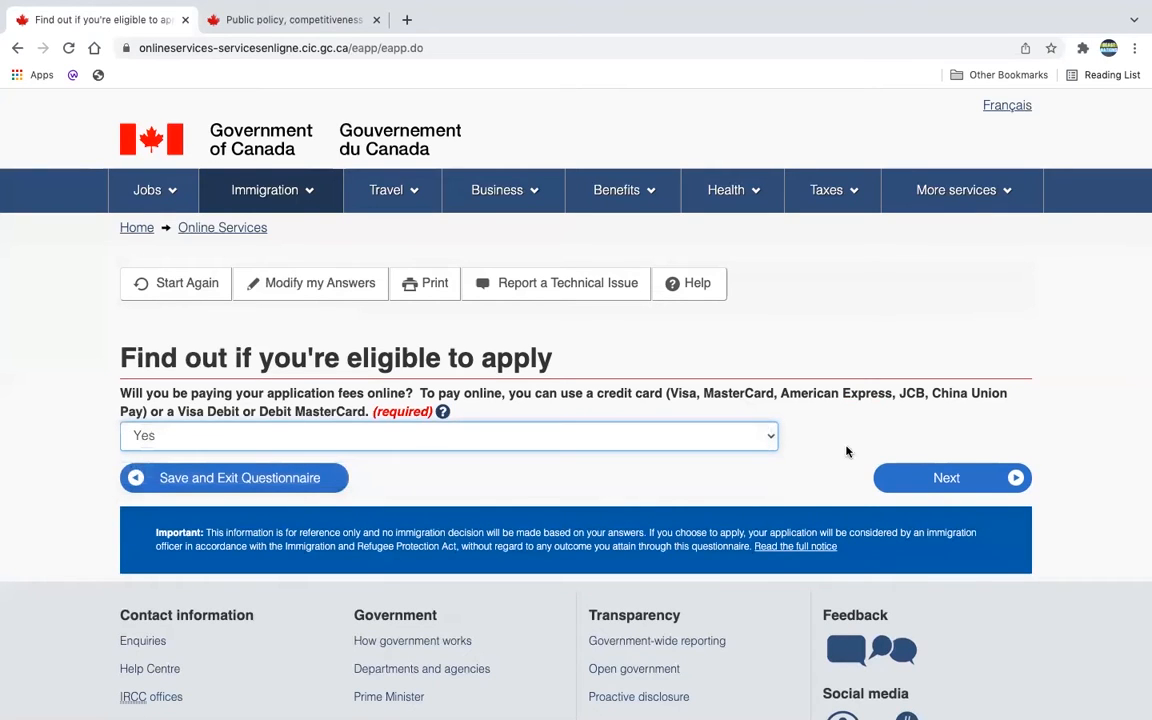
click(932, 476)
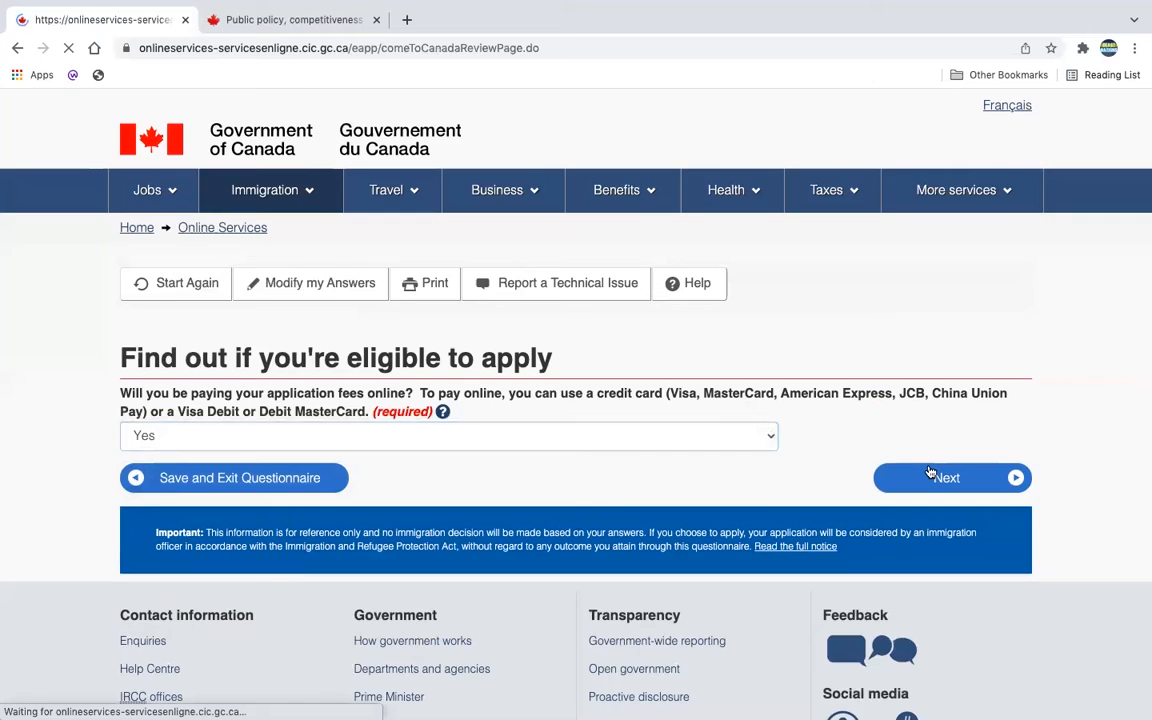
Step: Scroll through the Review your answers summary and continue to the submission instructions
scroll(930, 472, down, 1)
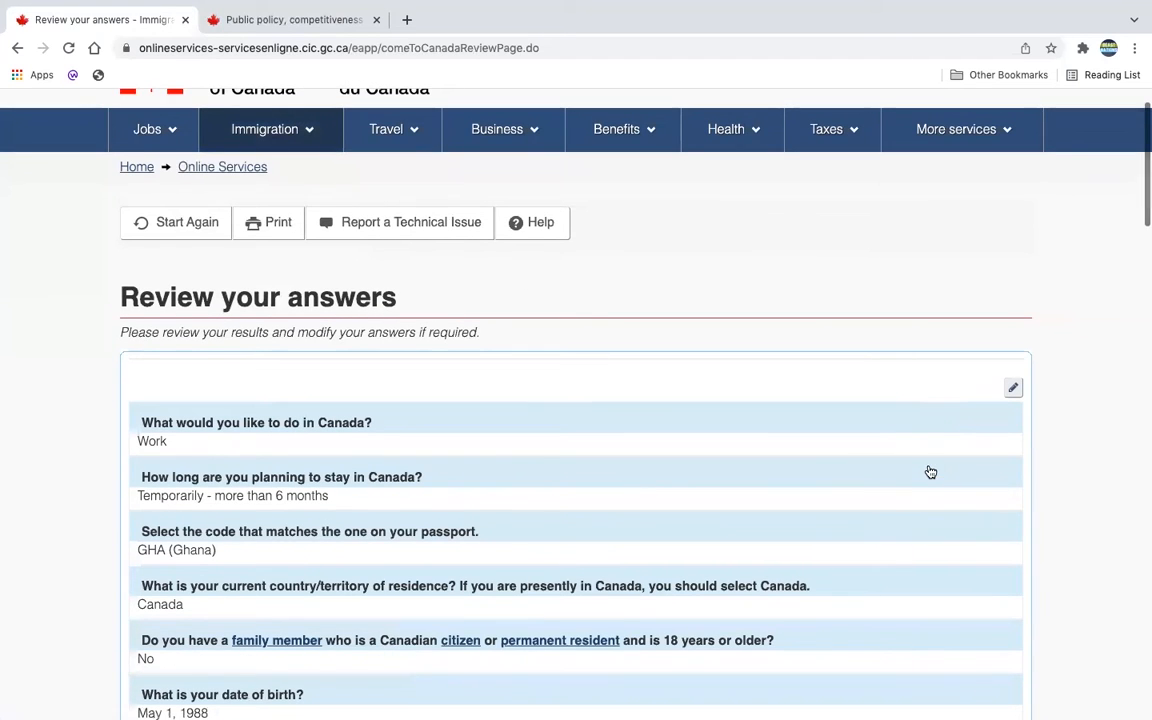
triple_click(278, 290)
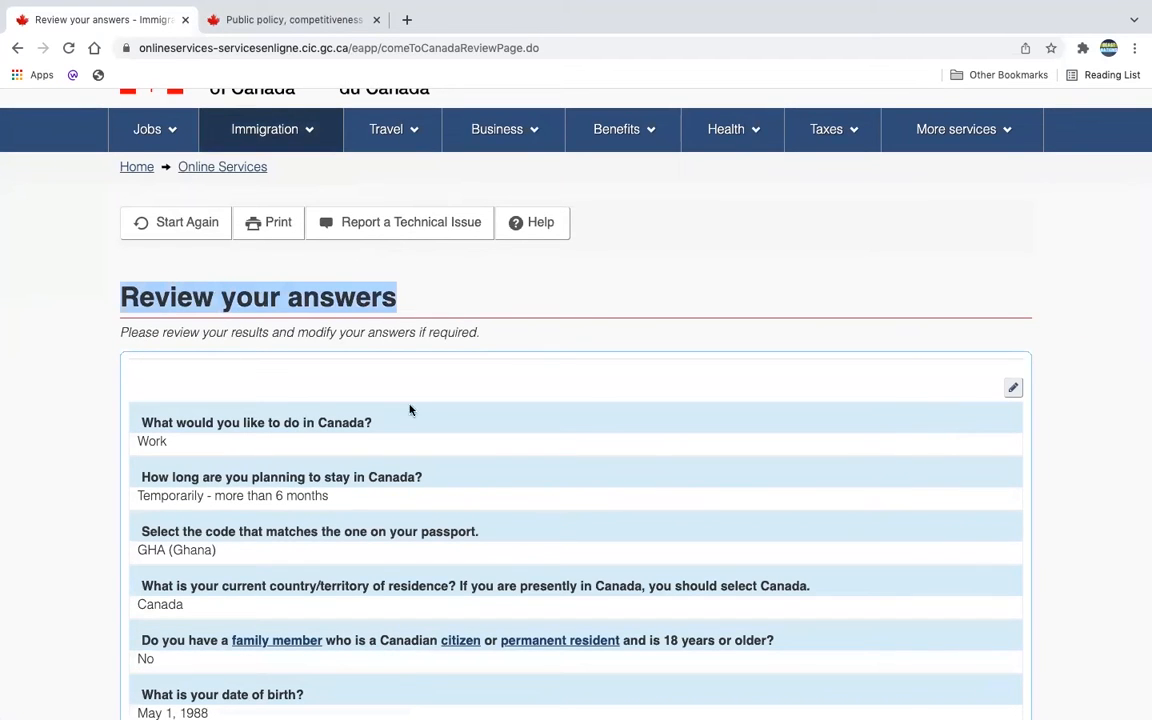
scroll(488, 481, down, 1)
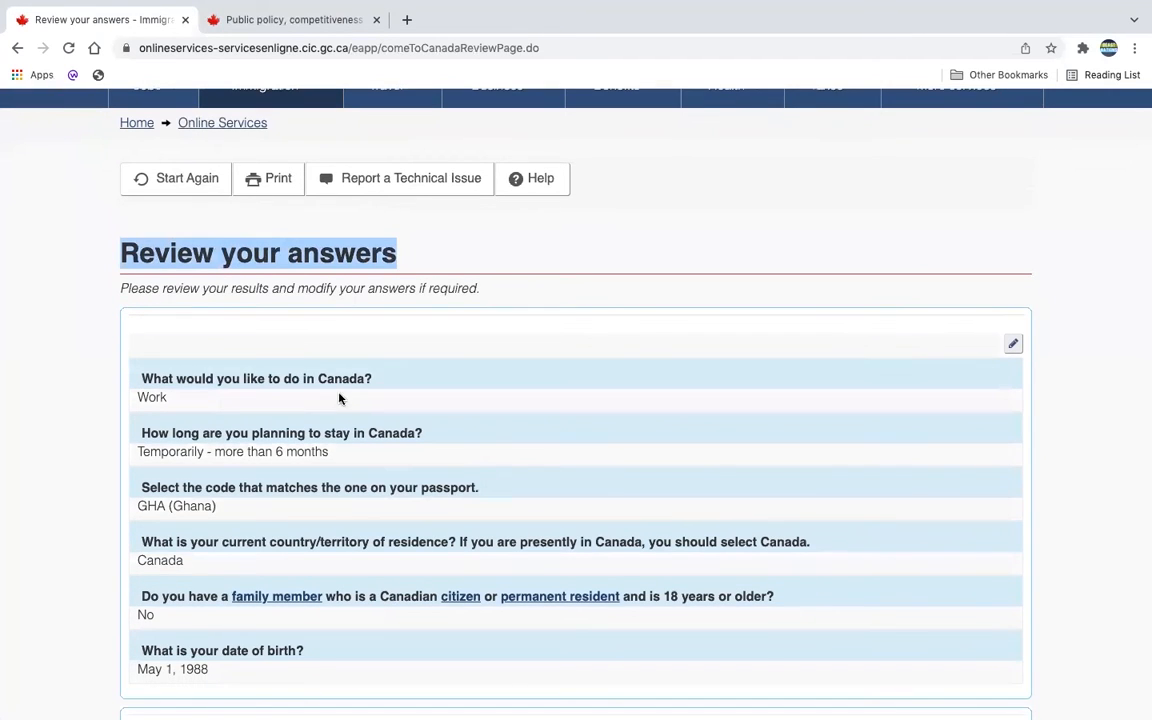
scroll(485, 500, down, 5)
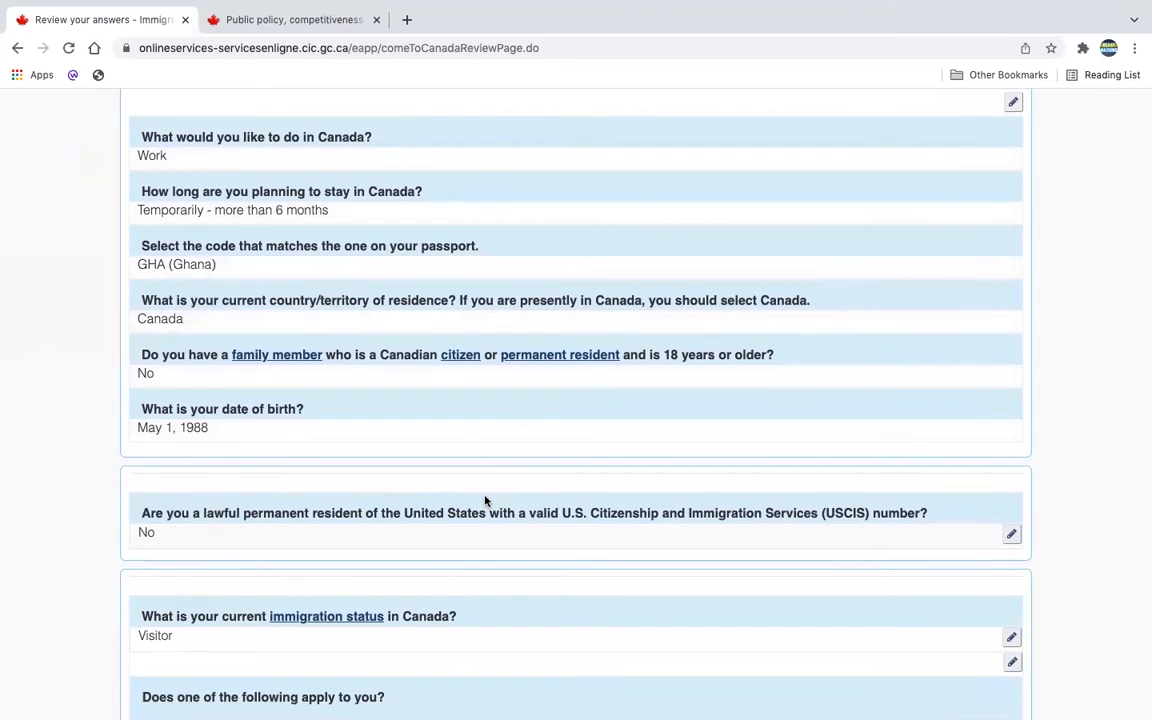
scroll(600, 420, up, 6)
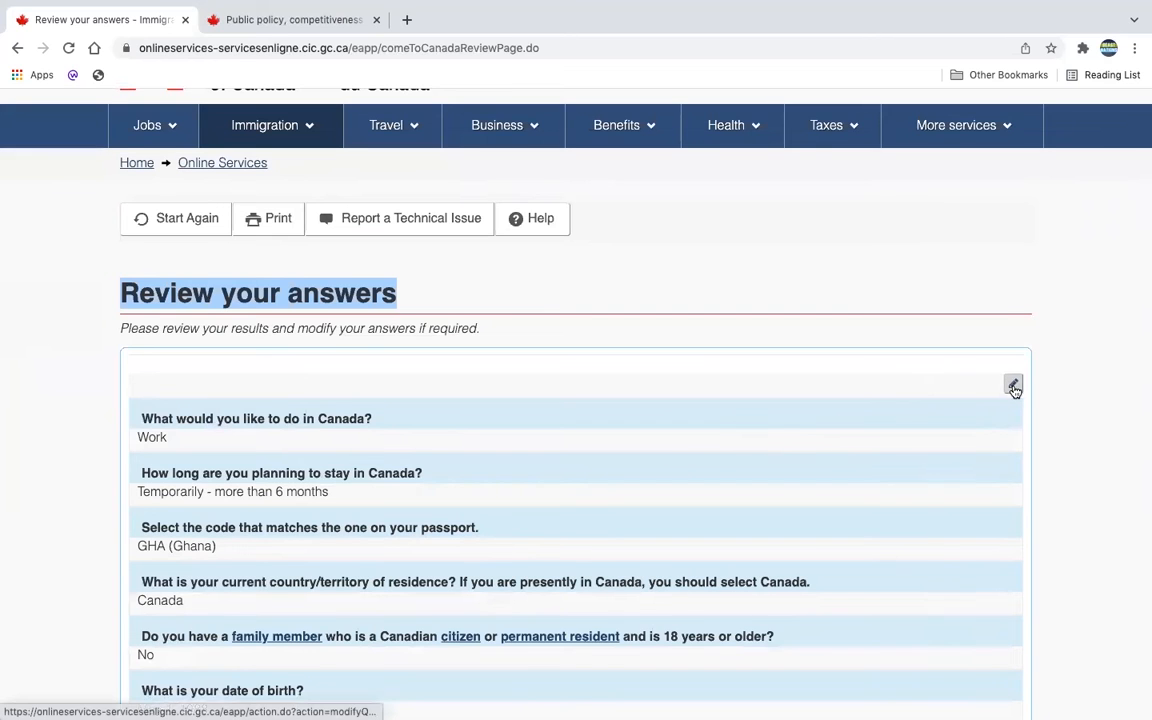
scroll(576, 437, down, 8)
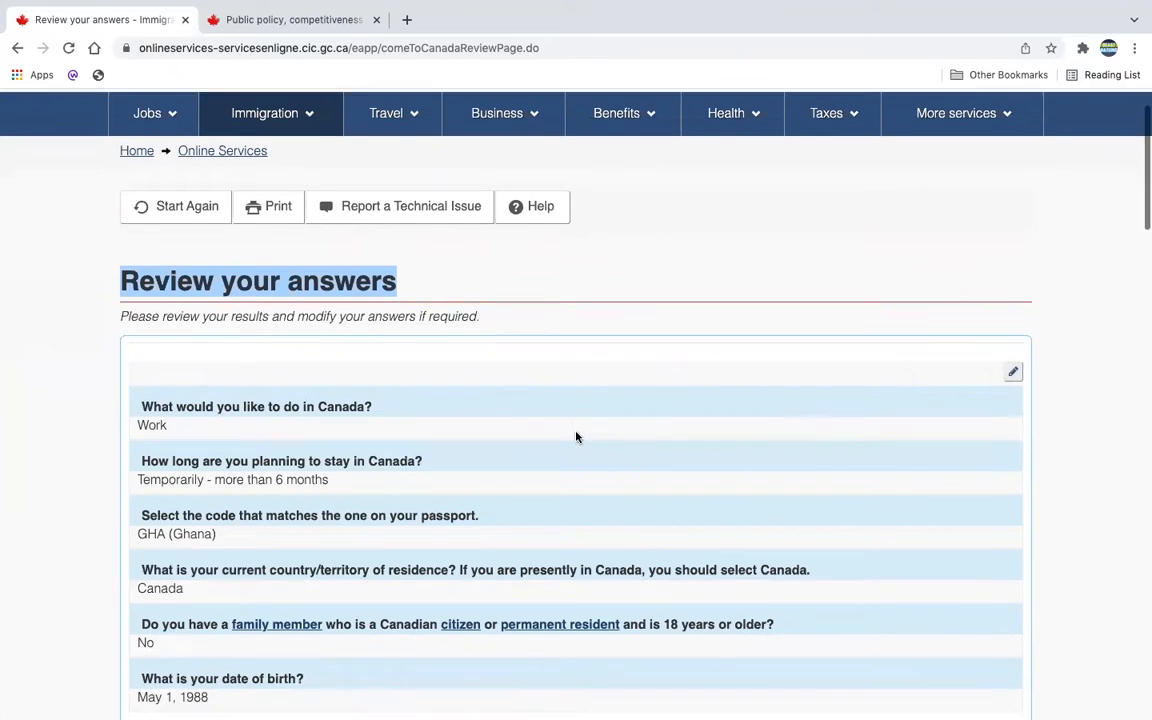
scroll(505, 270, up, 3)
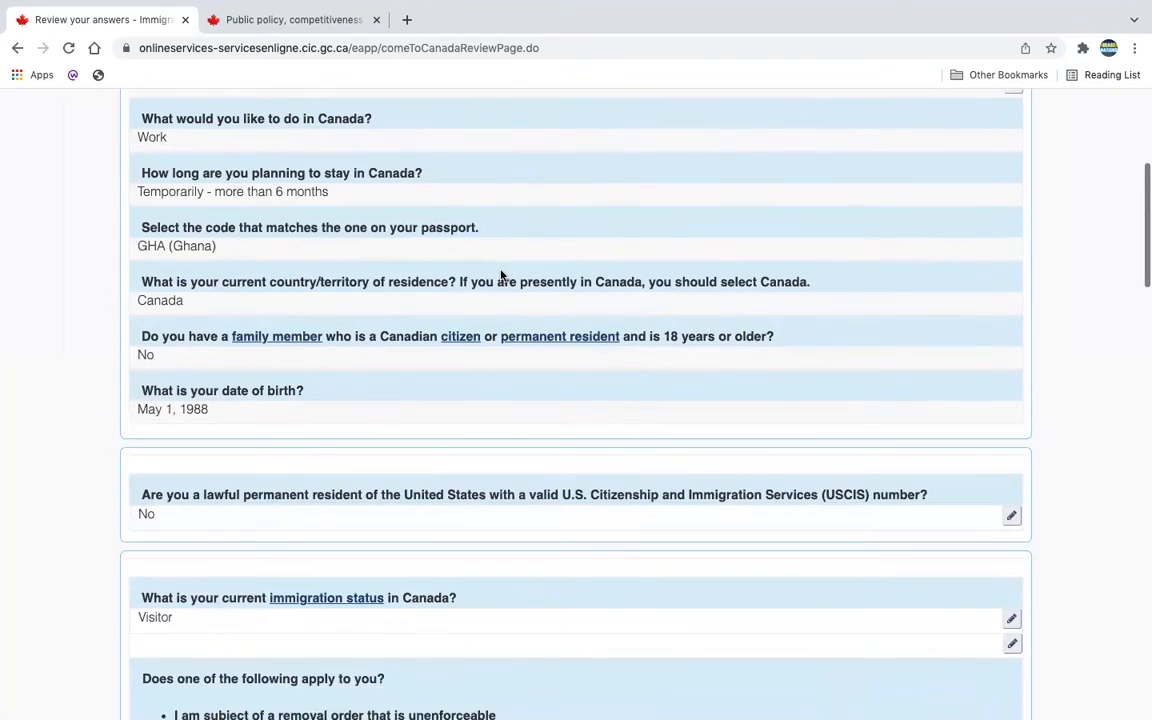
scroll(517, 260, down, 3)
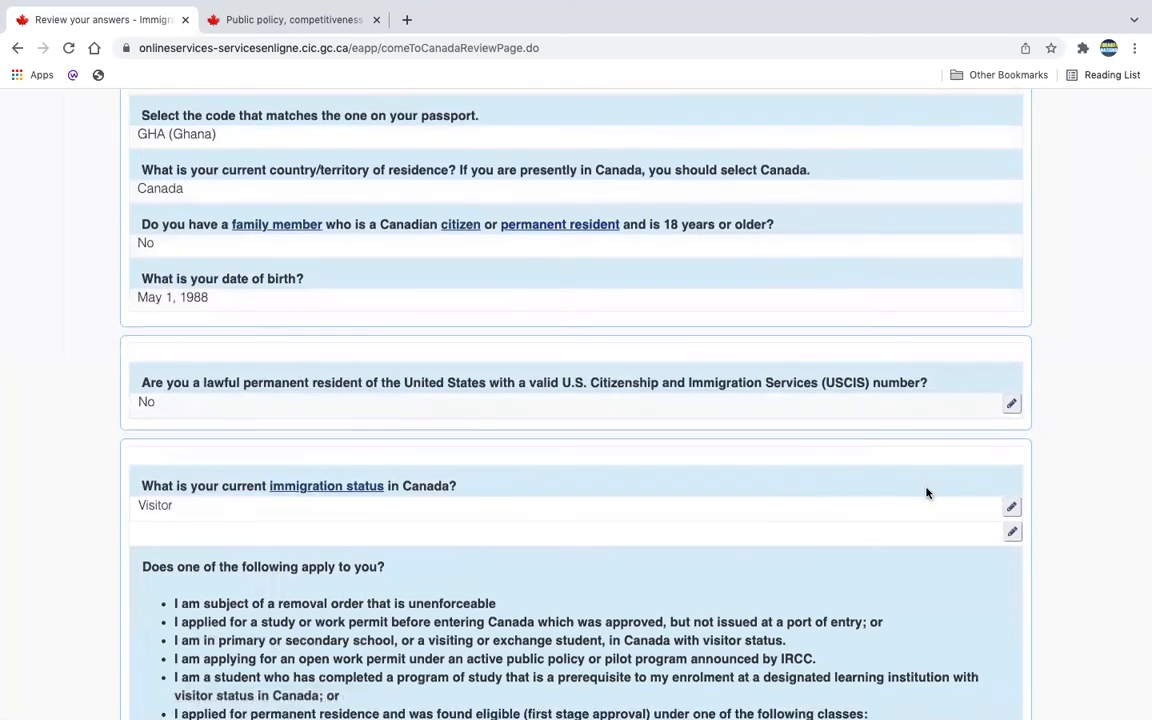
scroll(928, 491, down, 10)
scroll(926, 492, up, 15)
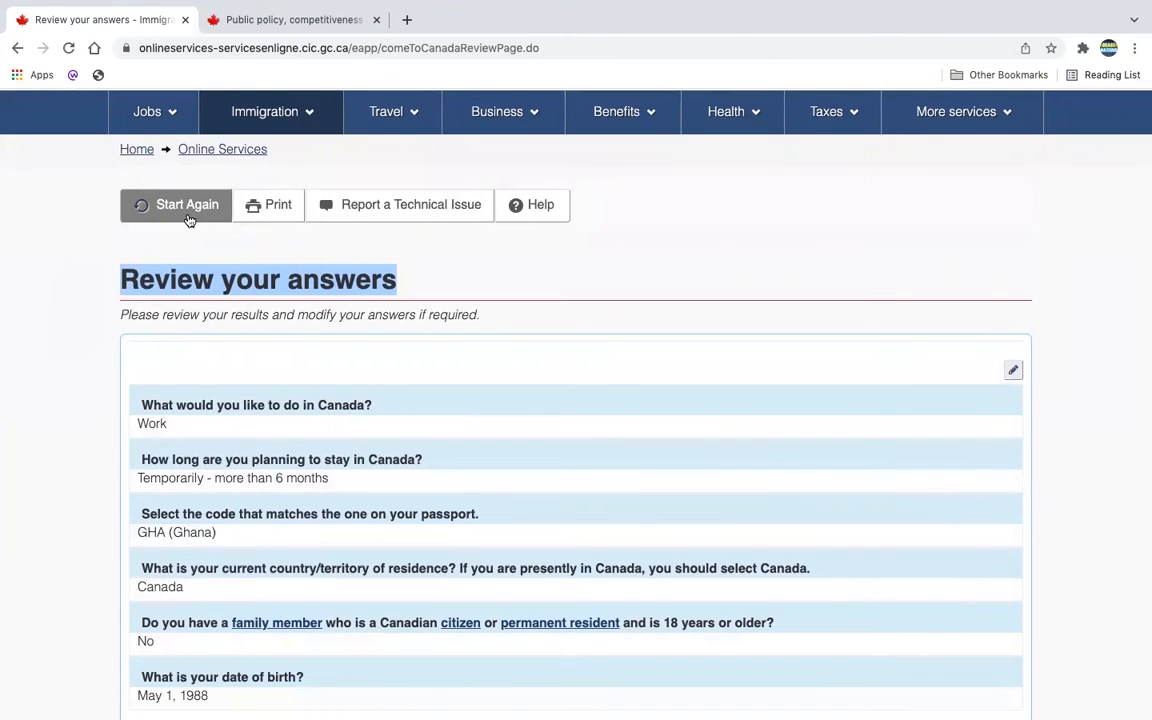
scroll(920, 599, down, 15)
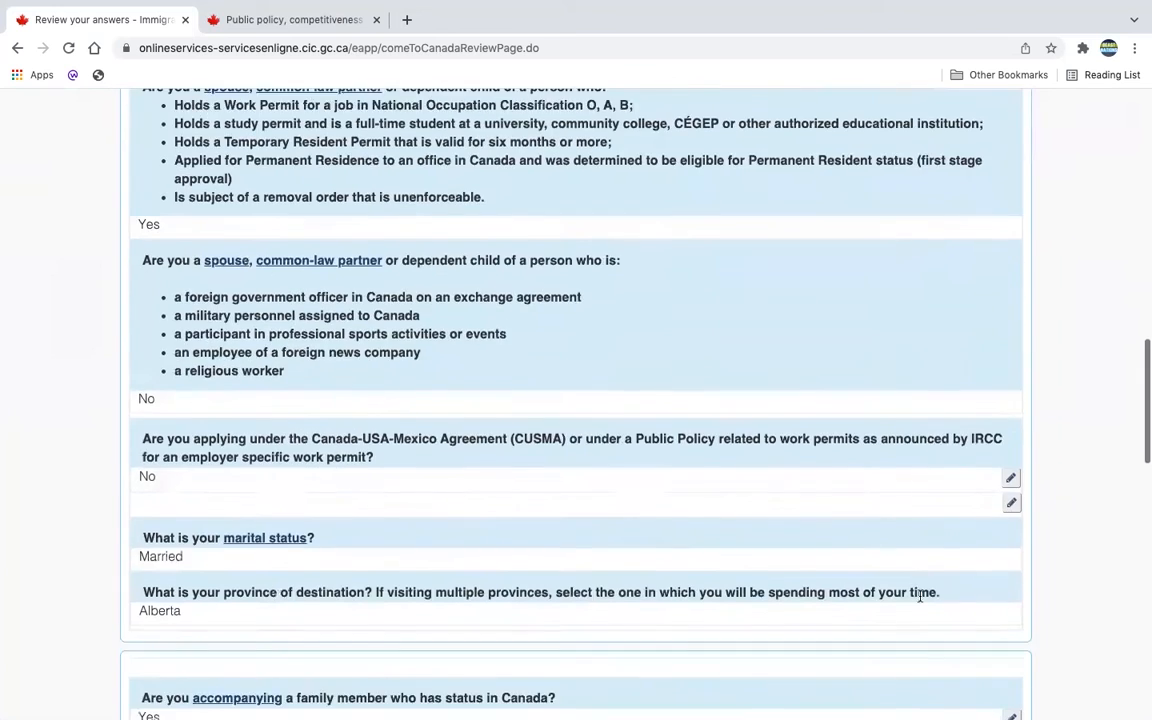
scroll(920, 598, down, 6)
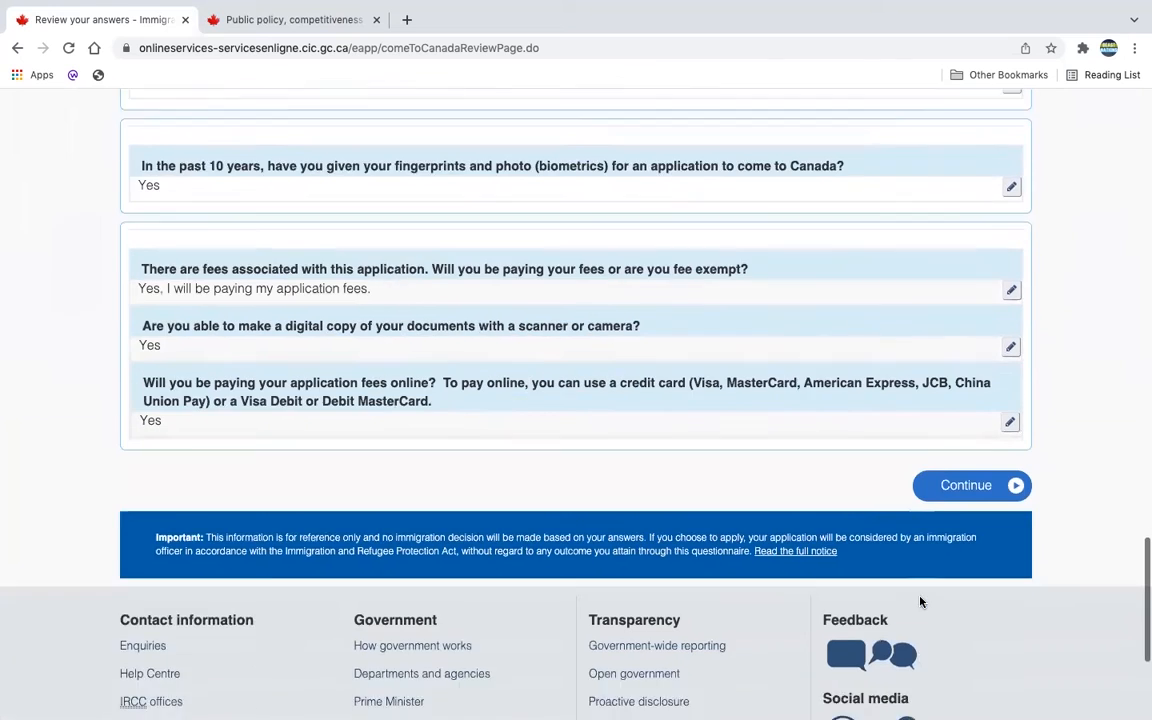
scroll(920, 601, down, 2)
click(963, 407)
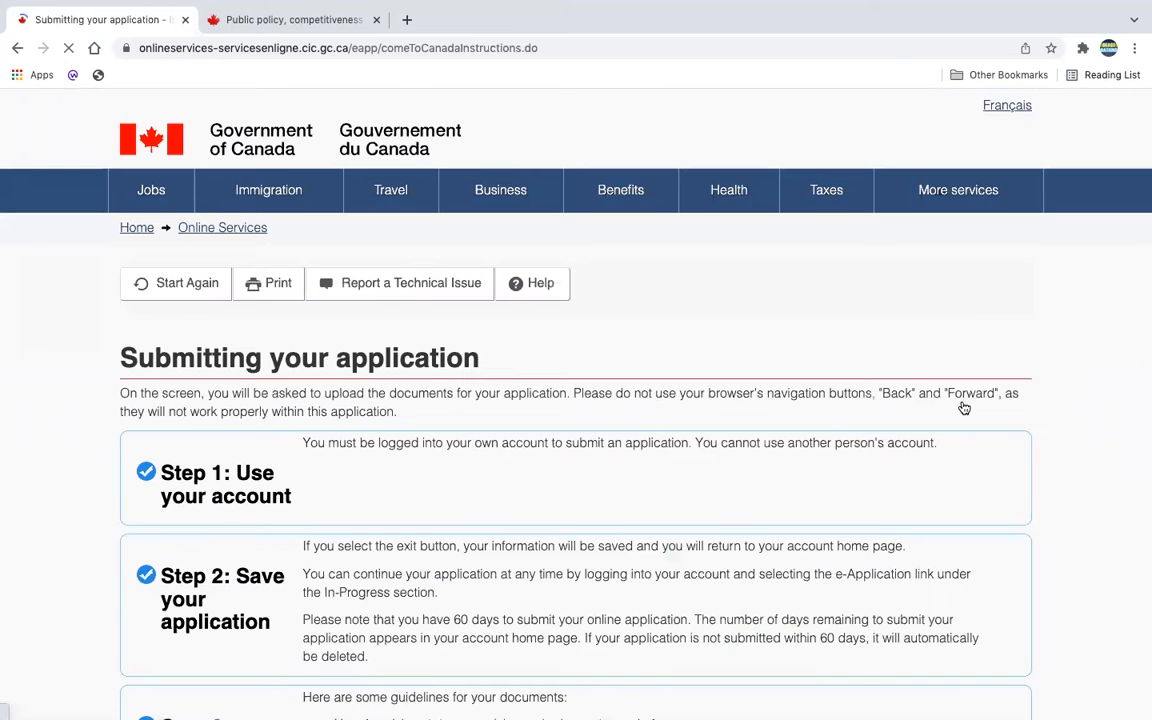
Step: Read through the four Submitting your application steps and continue to the document list
scroll(995, 517, down, 1)
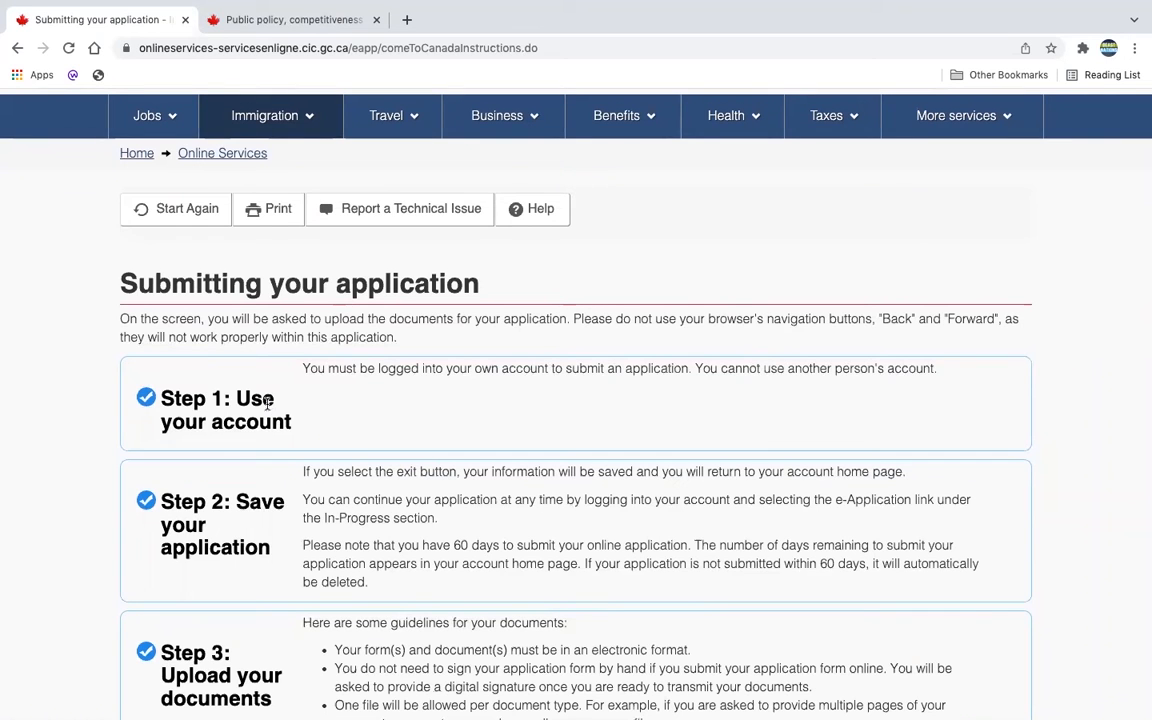
scroll(293, 581, down, 2)
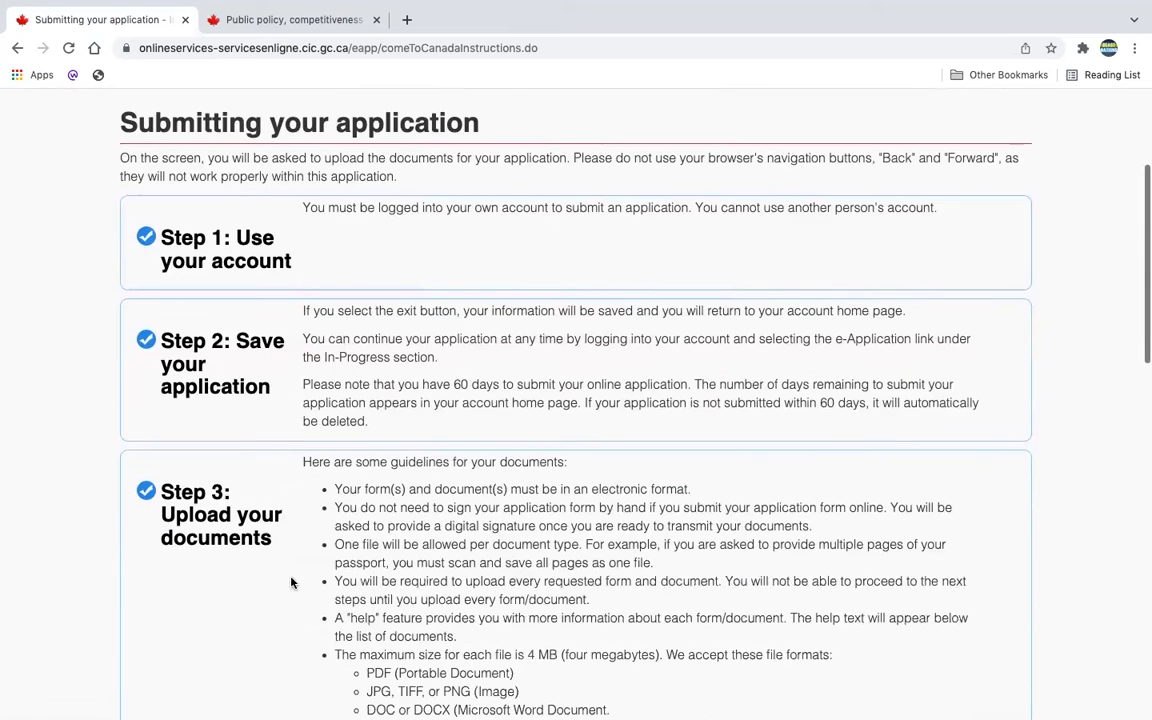
scroll(297, 583, down, 8)
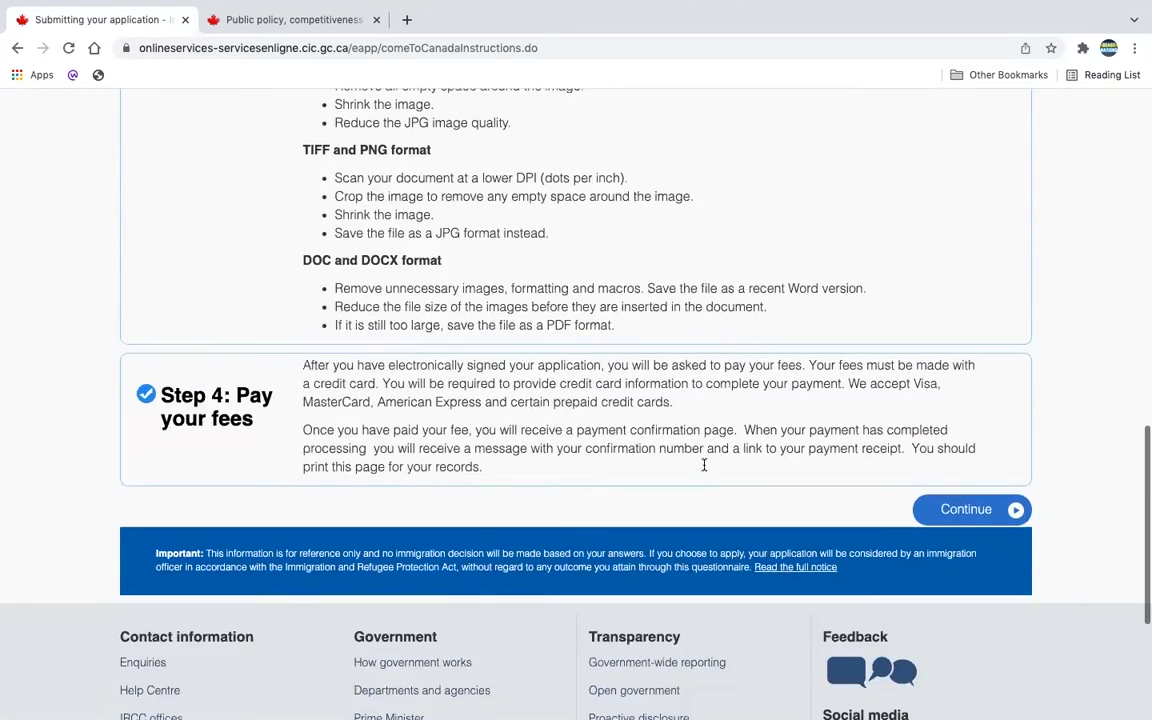
scroll(960, 510, up, 2)
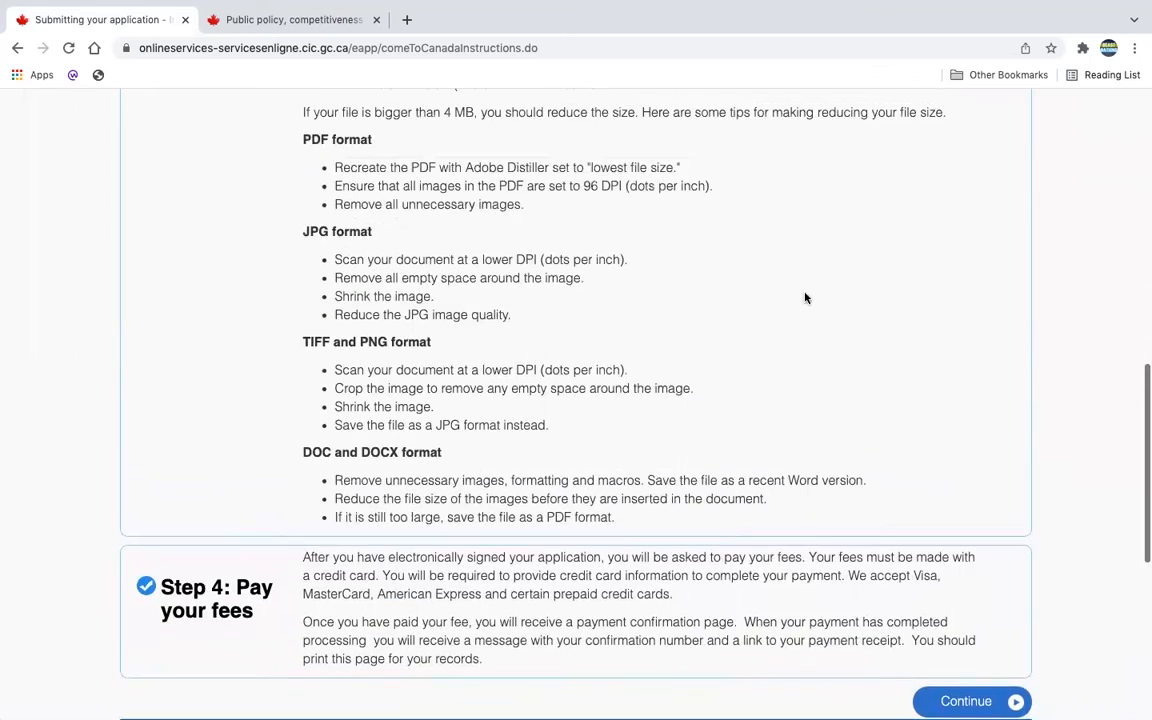
scroll(609, 177, up, 3)
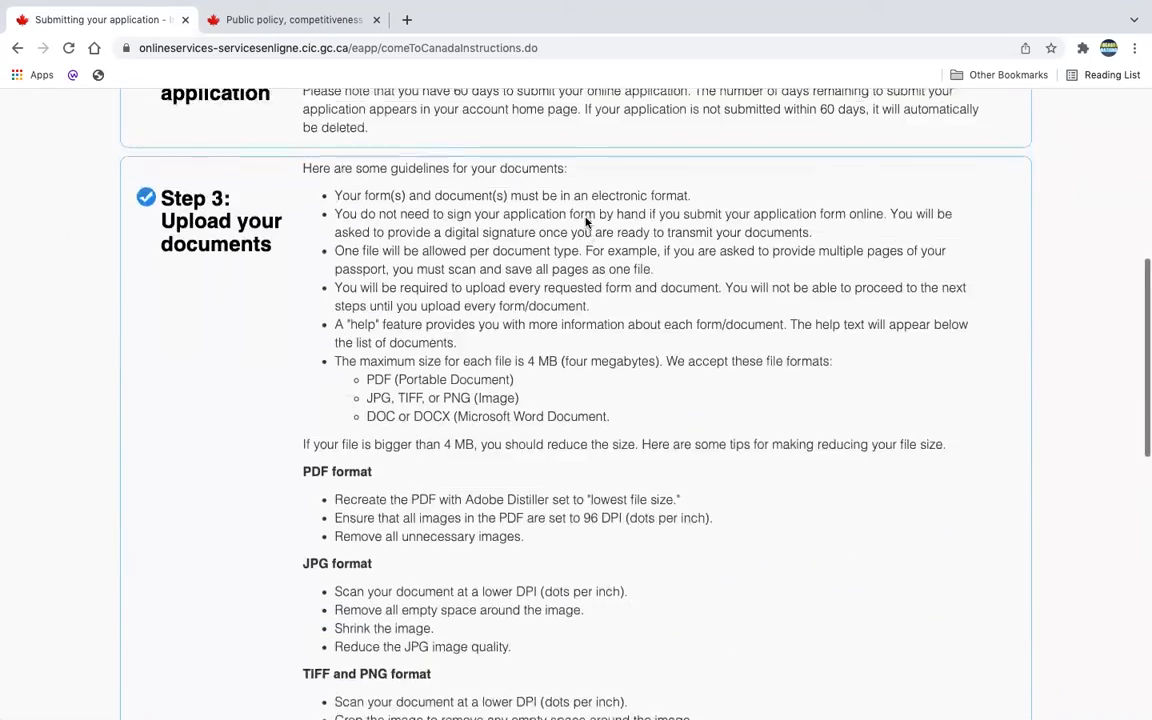
scroll(587, 222, down, 3)
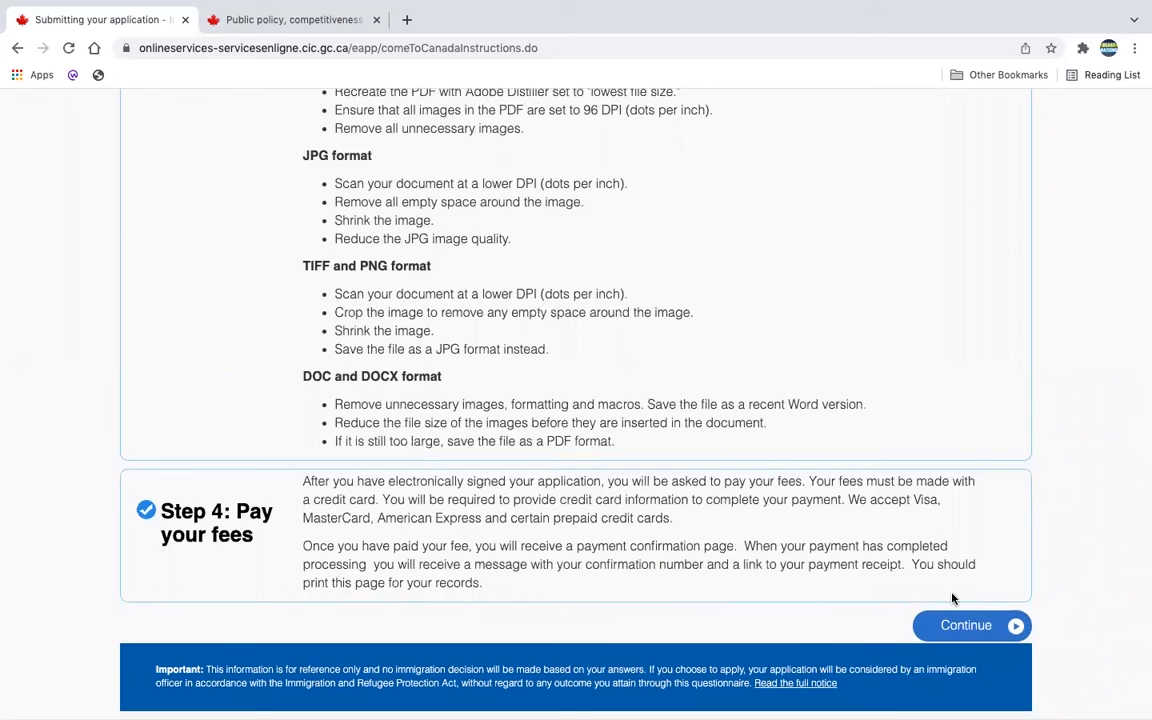
click(974, 626)
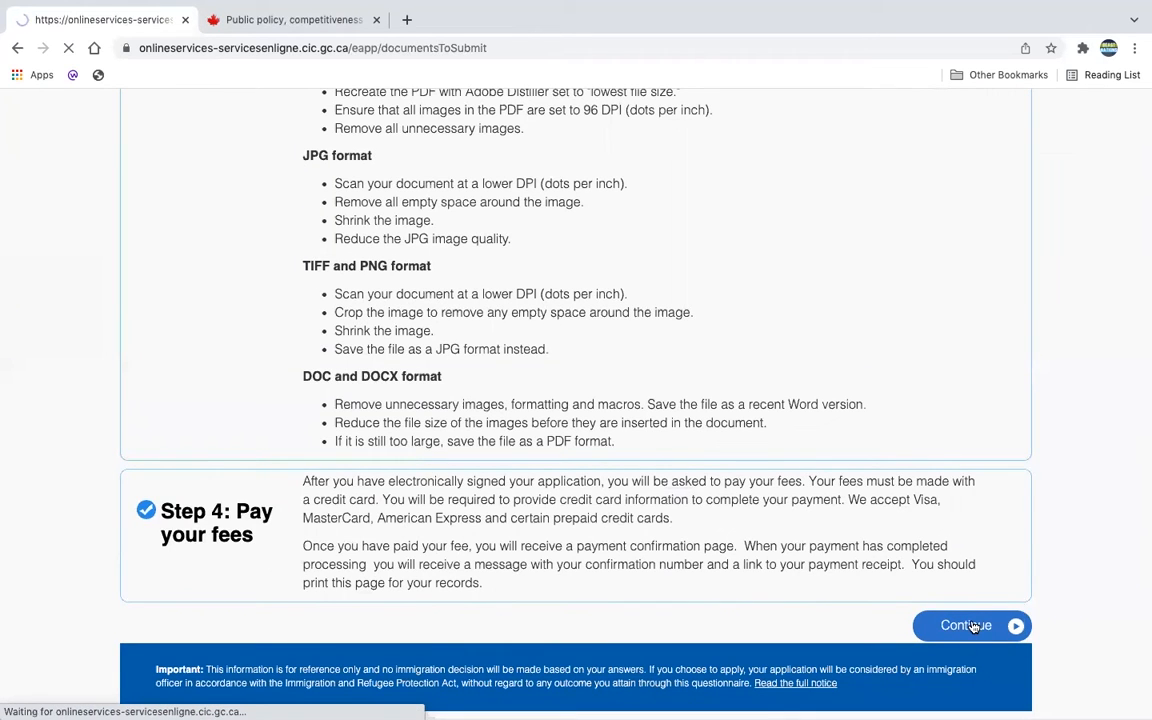
Step: Scroll to the Application Form(s) table and open the IMM5710 form PDF
scroll(925, 445, down, 5)
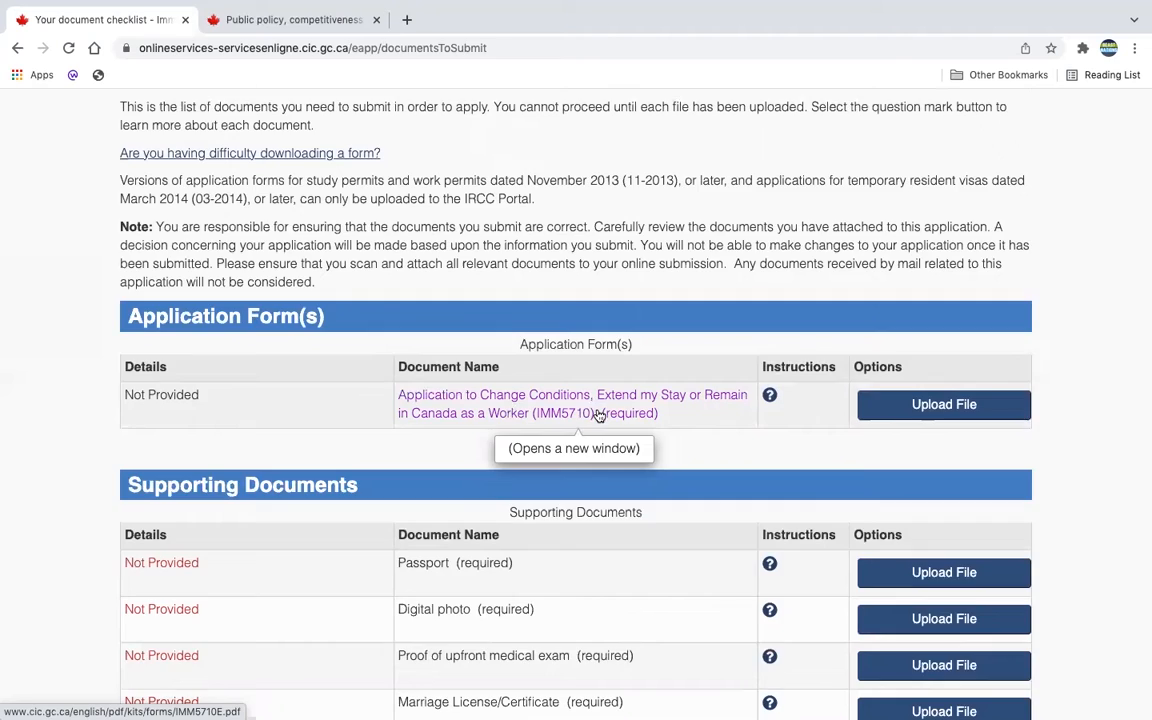
click(598, 413)
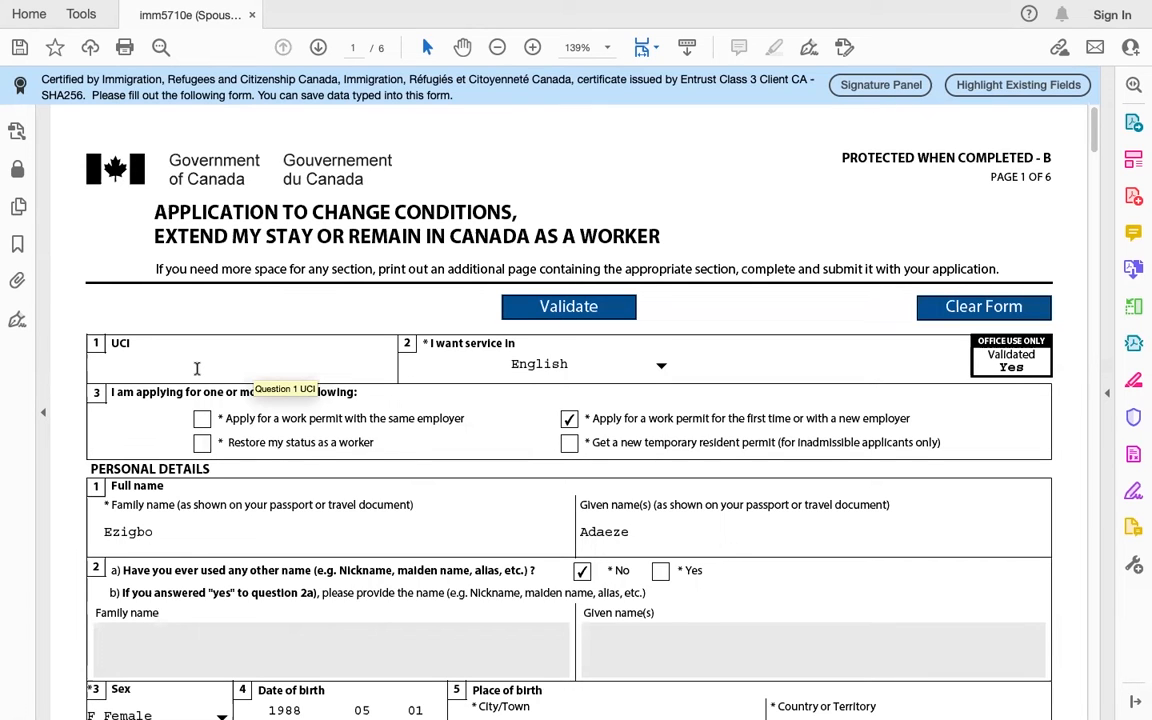
click(196, 368)
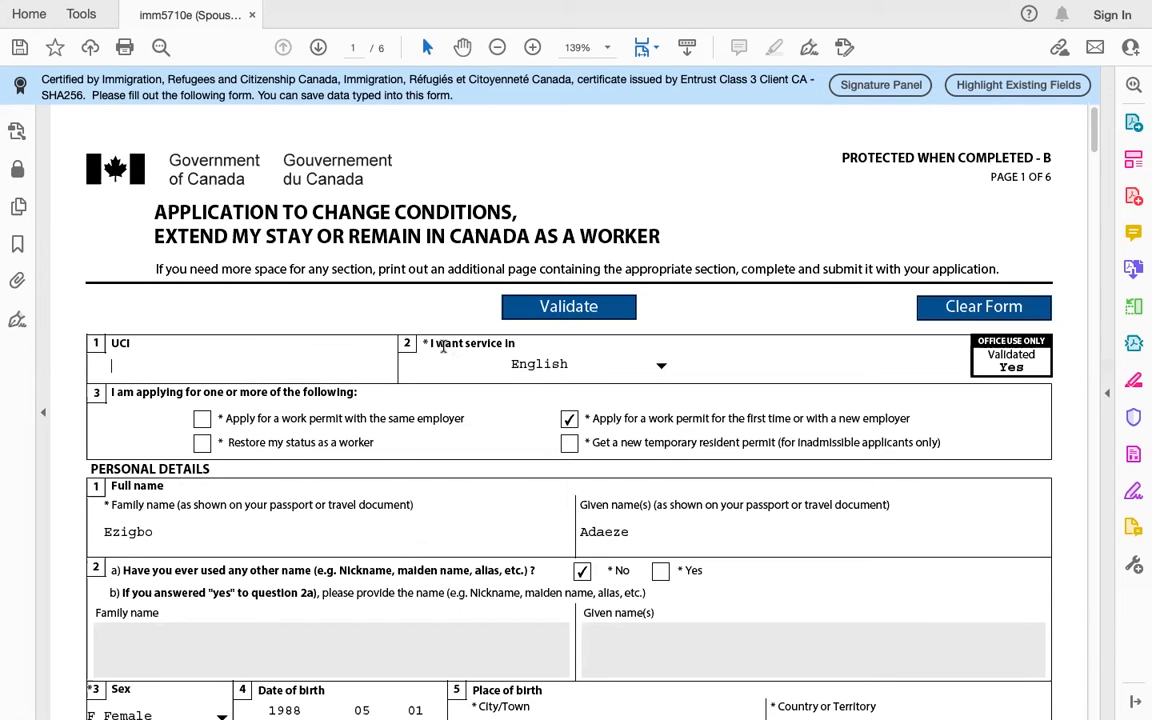
click(661, 367)
click(546, 404)
click(569, 418)
scroll(569, 418, down, 2)
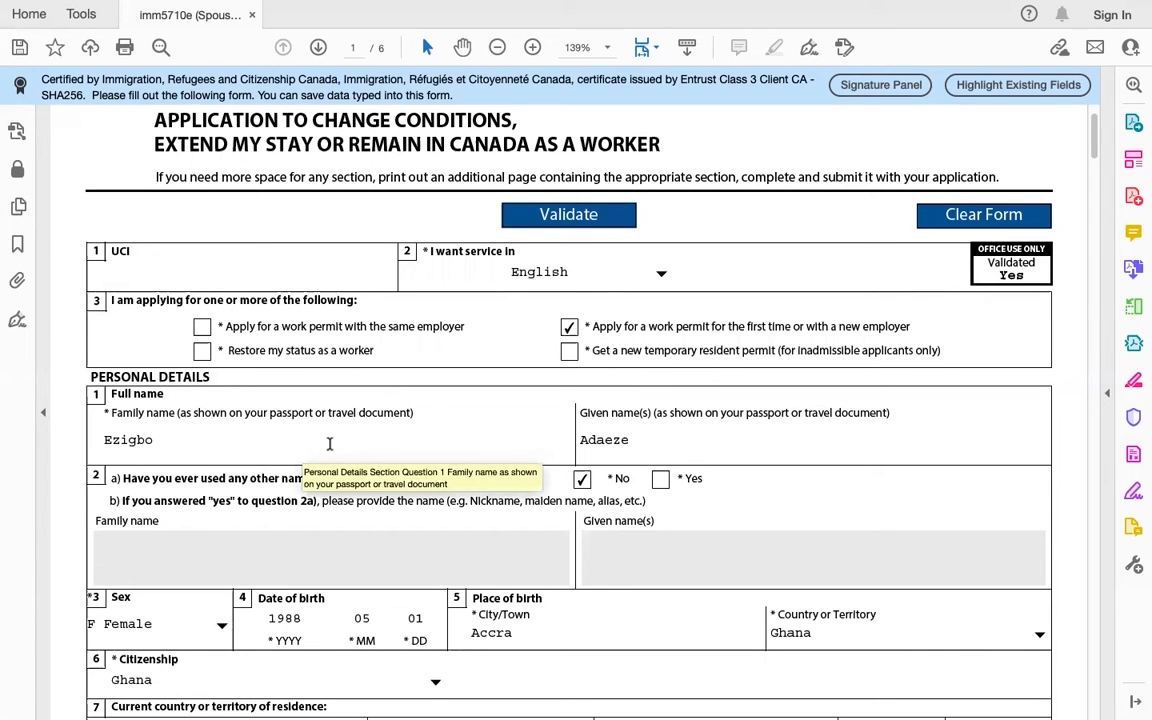
scroll(640, 445, down, 2)
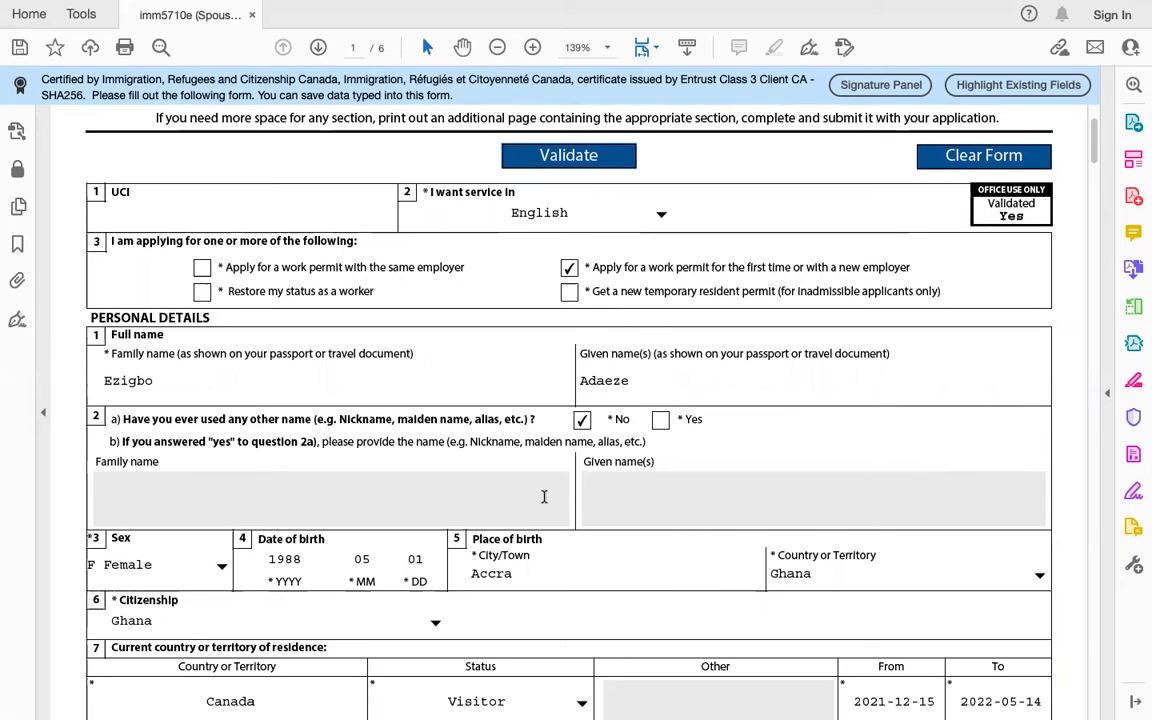
scroll(555, 488, down, 3)
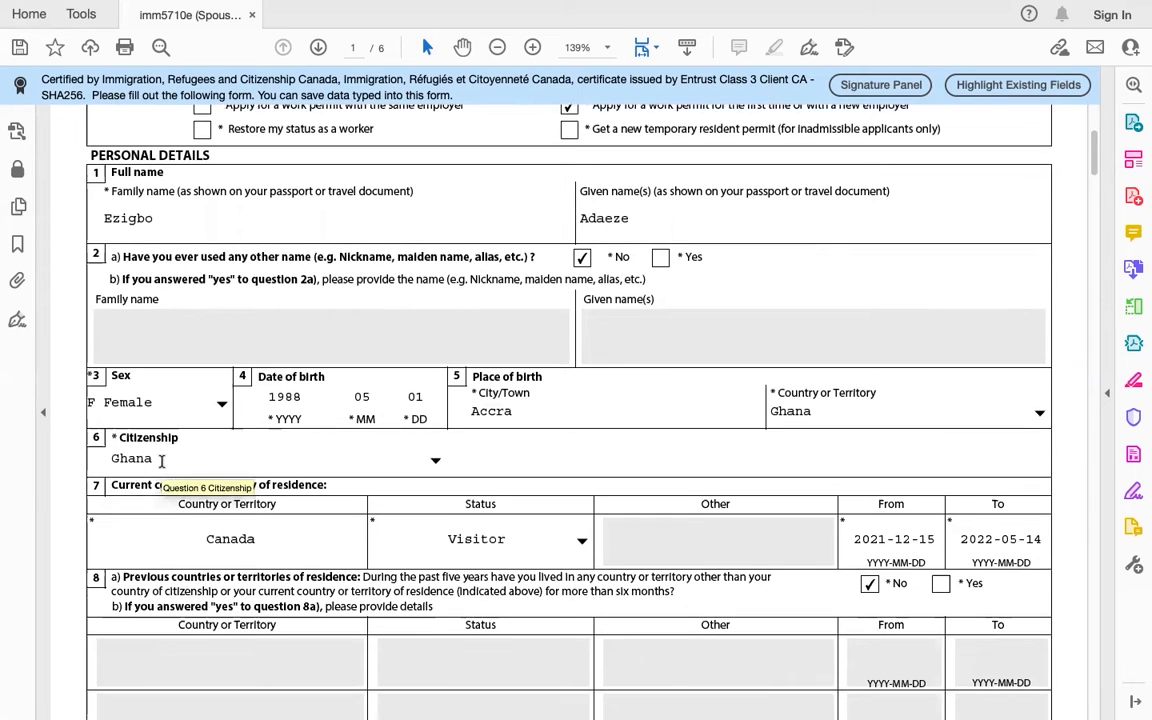
scroll(161, 461, down, 2)
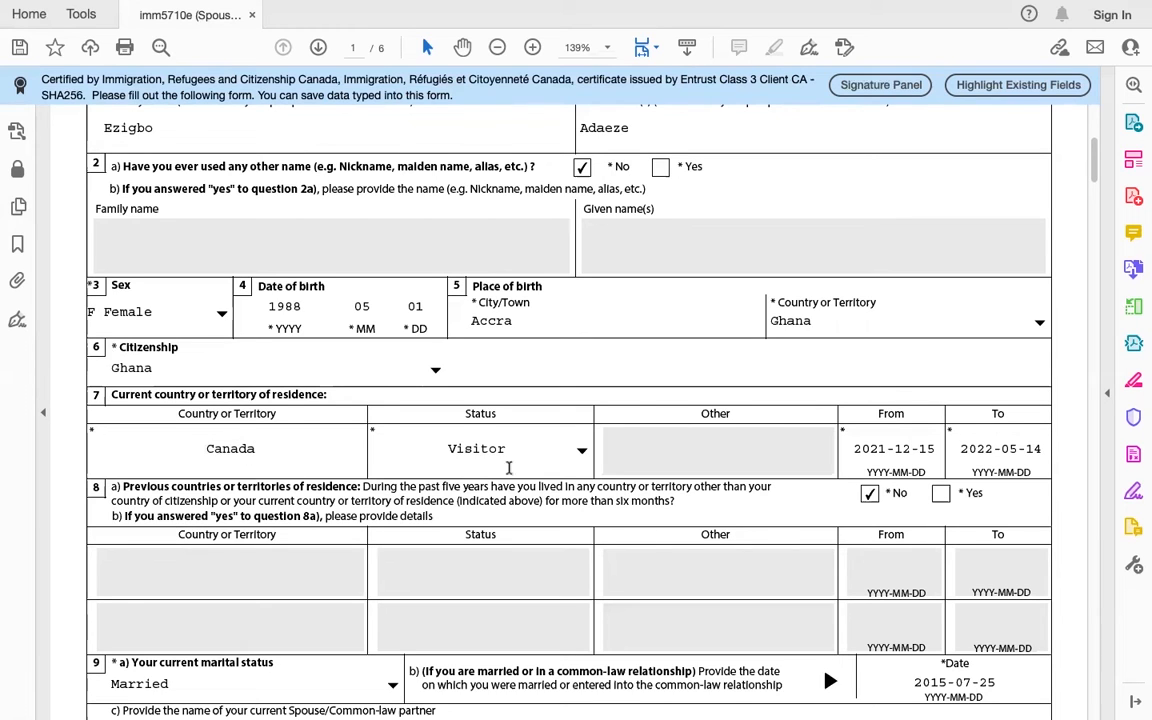
click(584, 451)
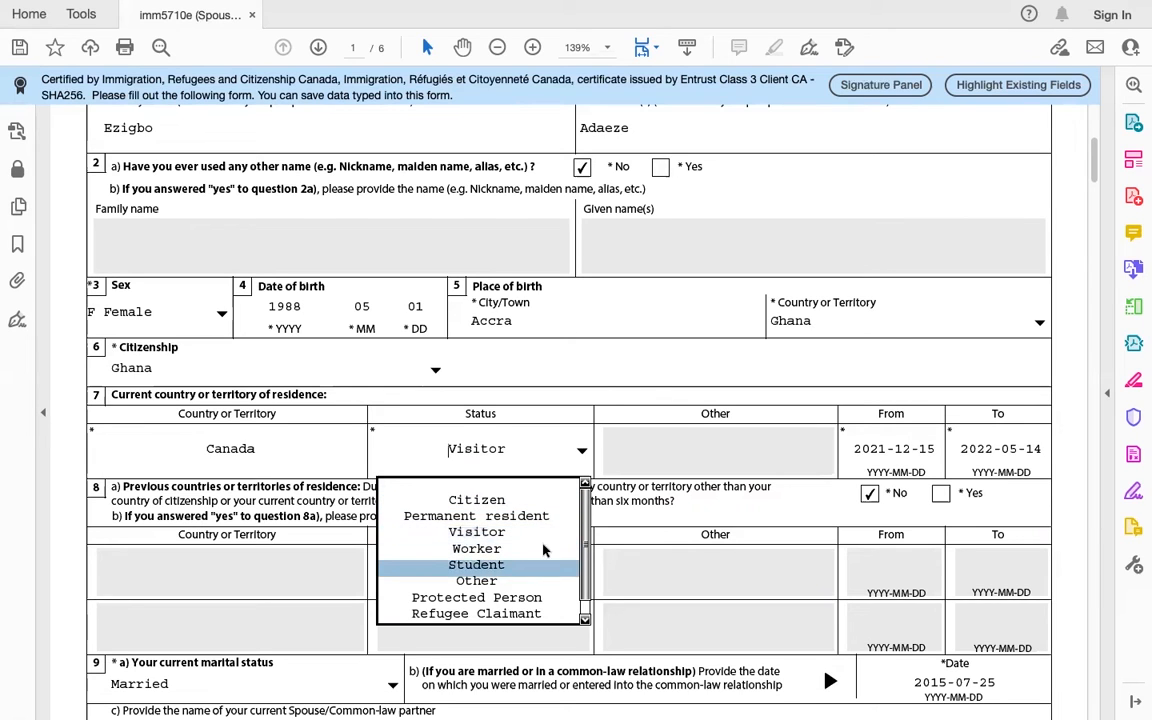
click(537, 534)
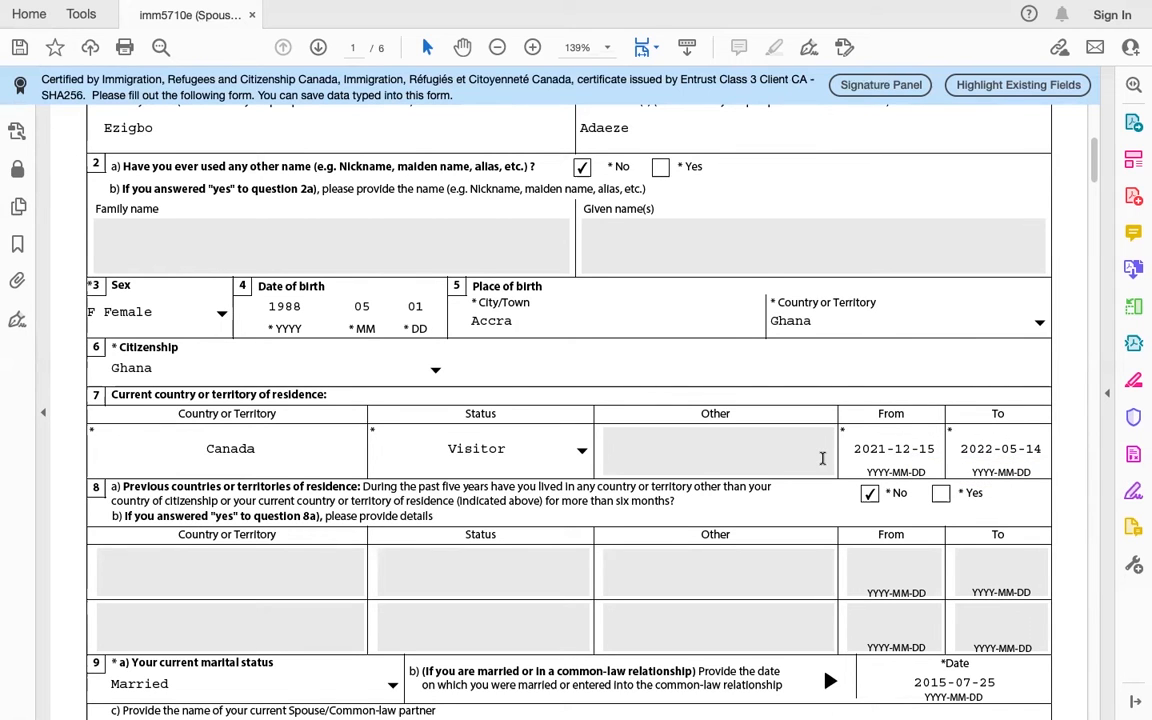
scroll(822, 458, down, 1)
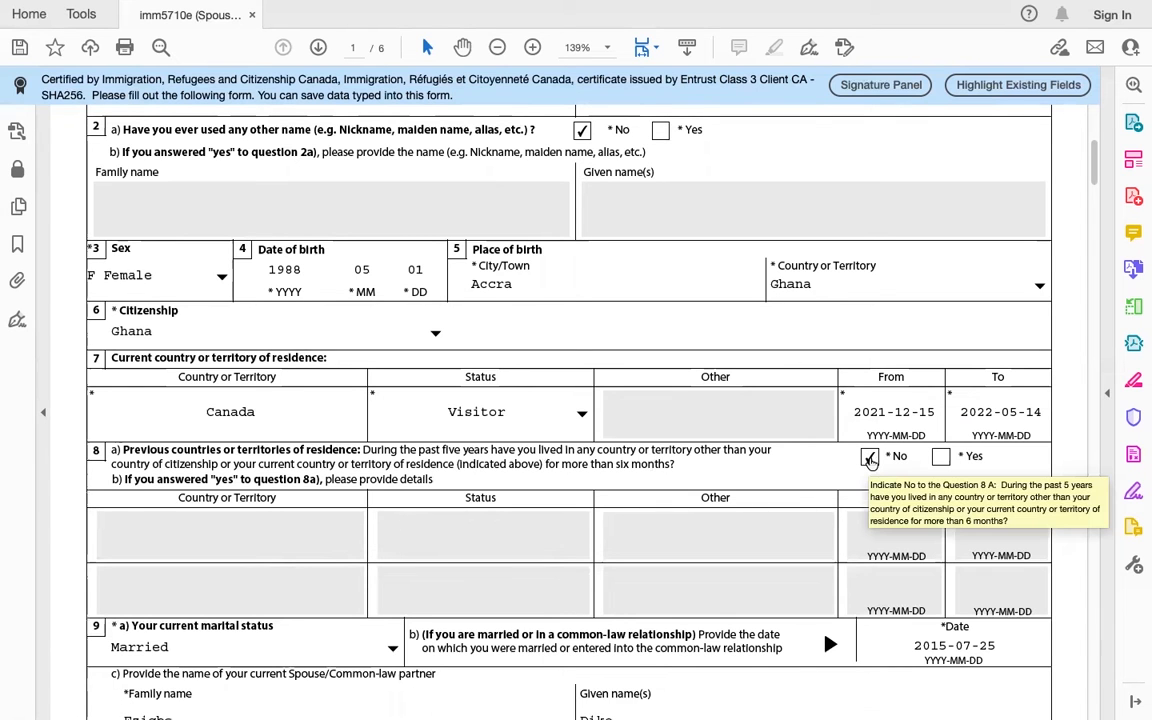
scroll(649, 457, down, 4)
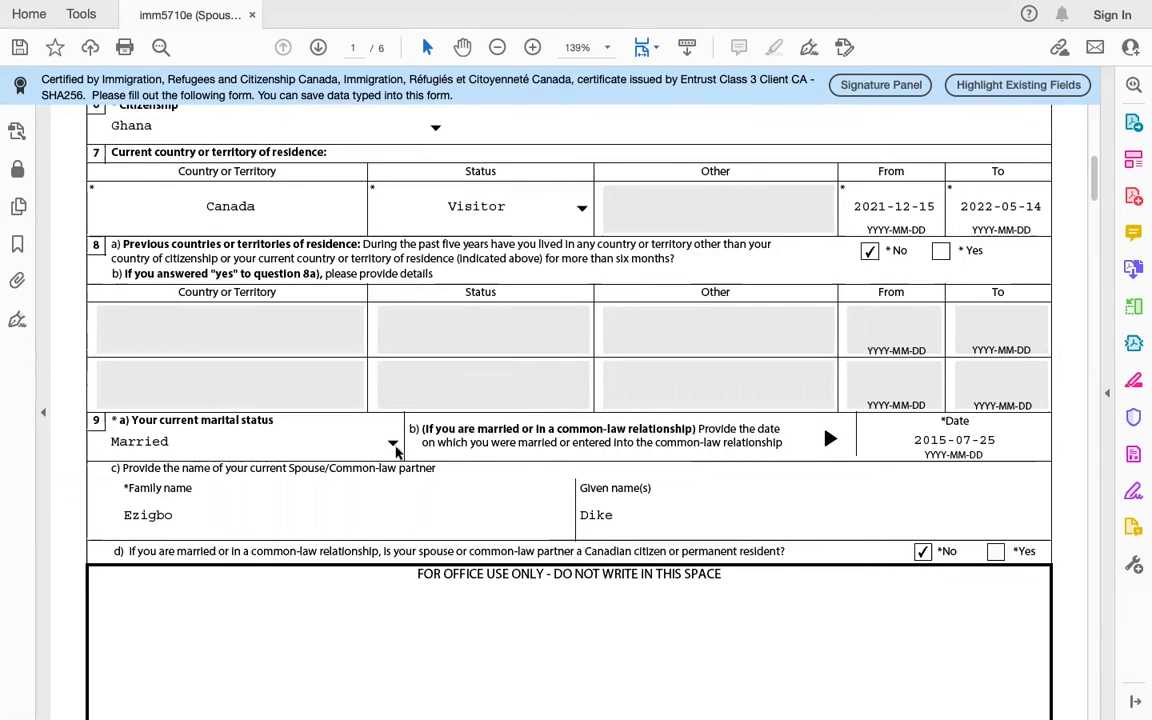
click(394, 446)
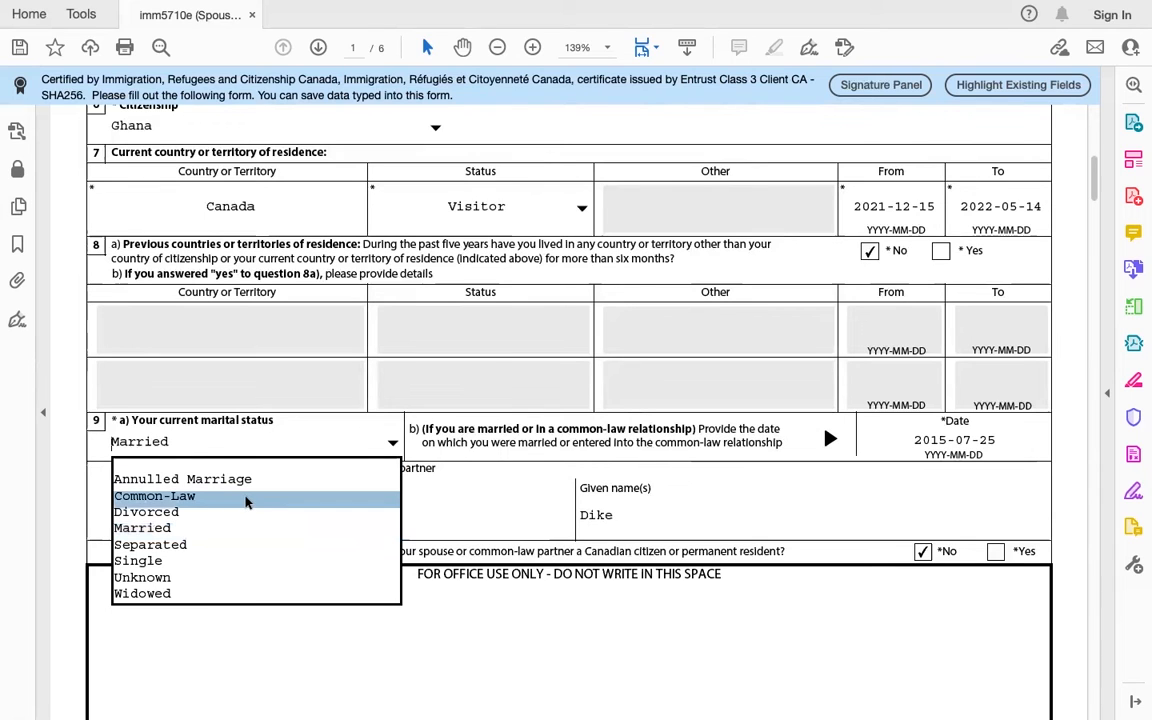
click(343, 430)
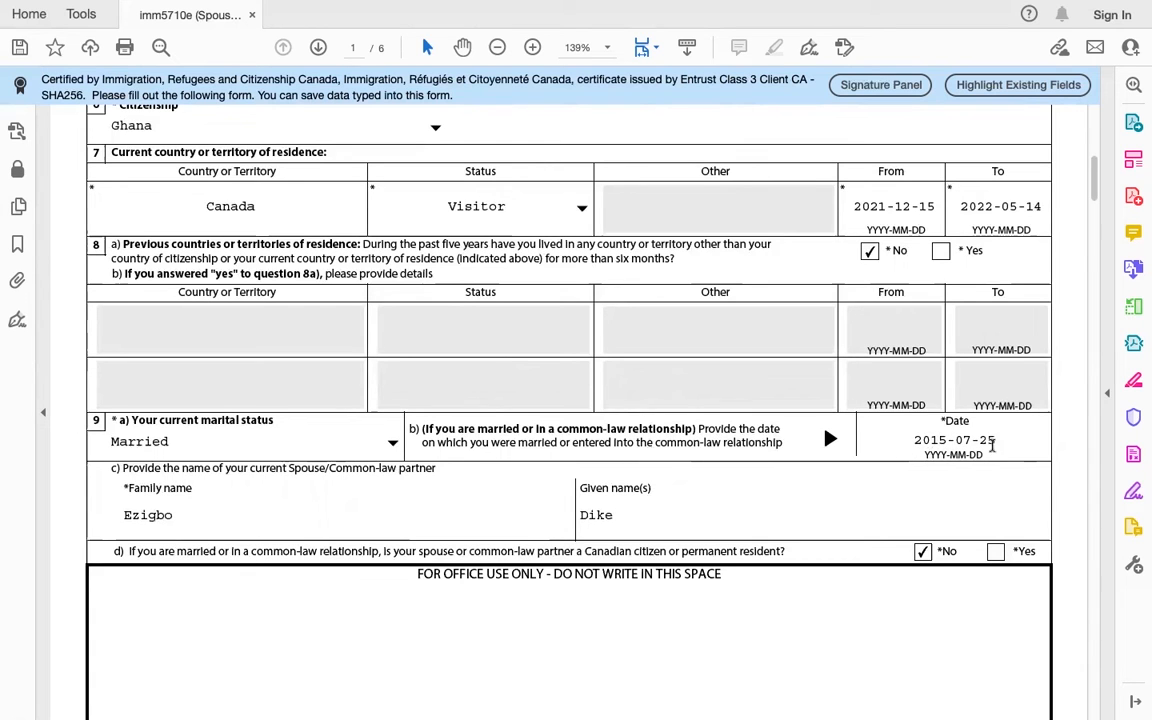
scroll(907, 397, down, 2)
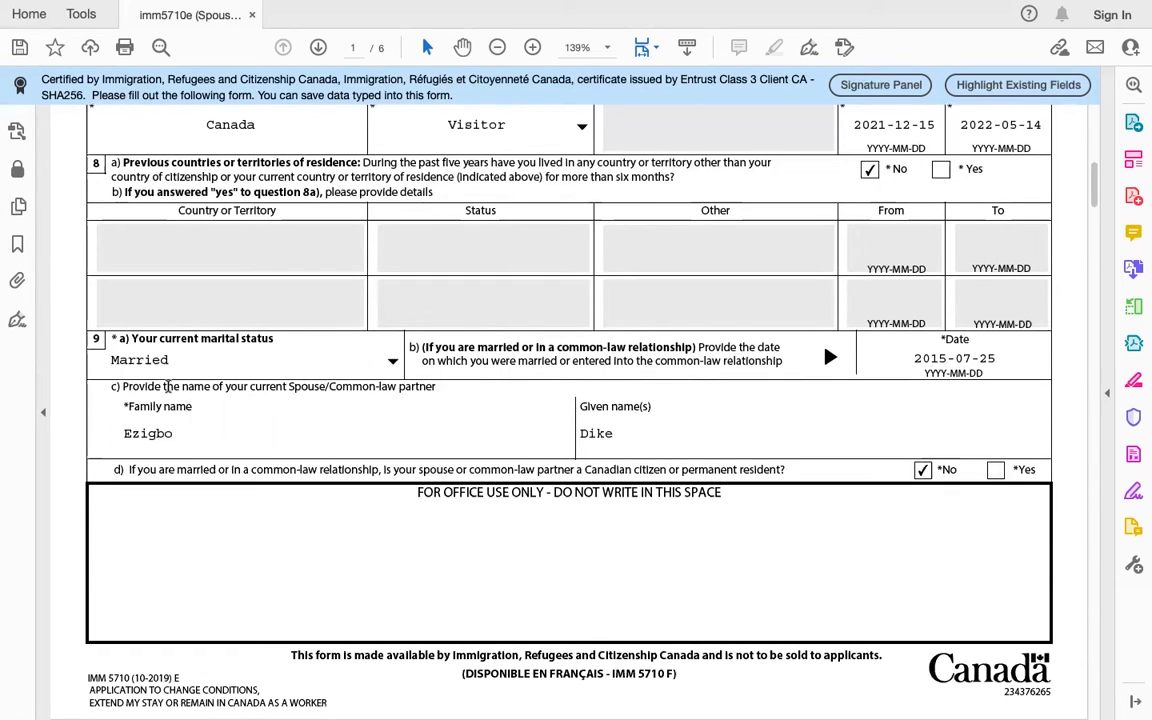
drag(112, 388, 474, 417)
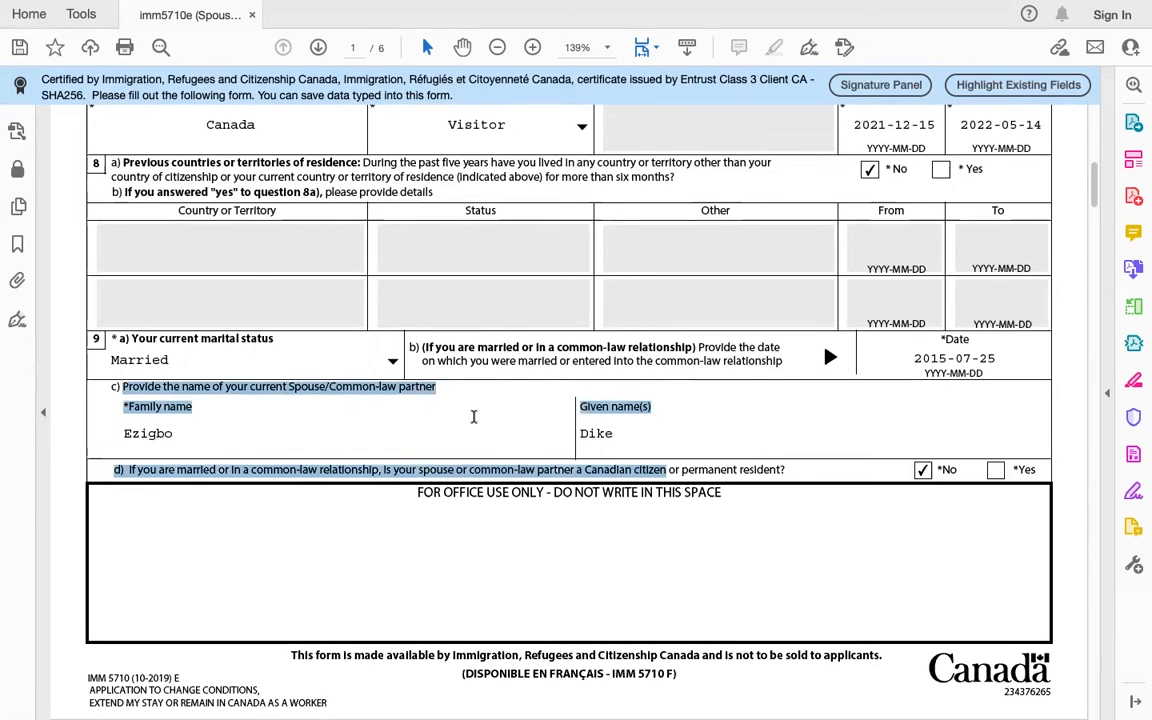
click(474, 417)
click(195, 440)
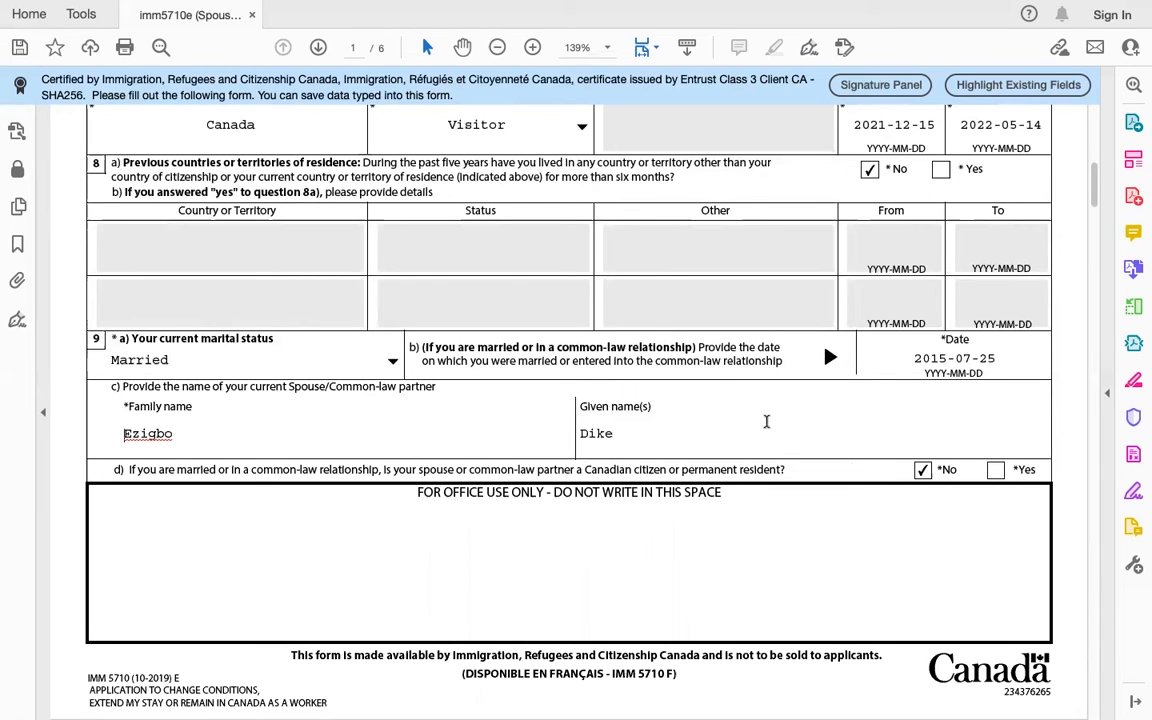
scroll(717, 368, down, 5)
scroll(717, 368, up, 3)
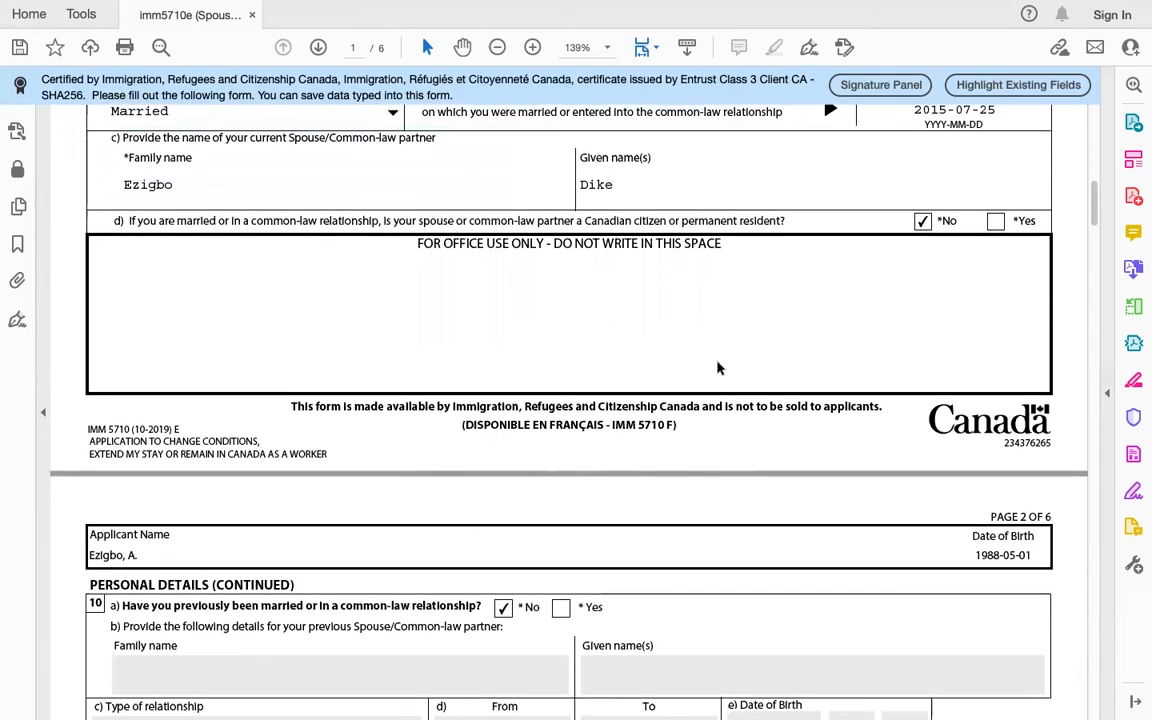
scroll(717, 368, down, 4)
scroll(717, 368, up, 4)
scroll(717, 368, down, 6)
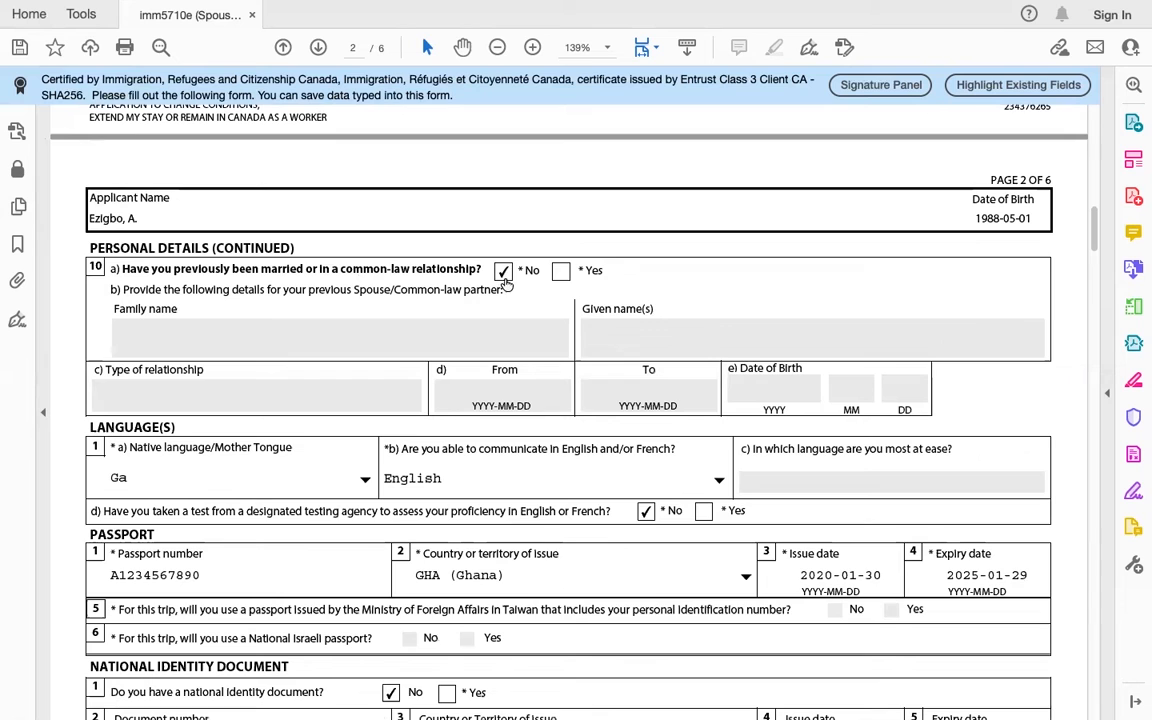
scroll(336, 323, down, 2)
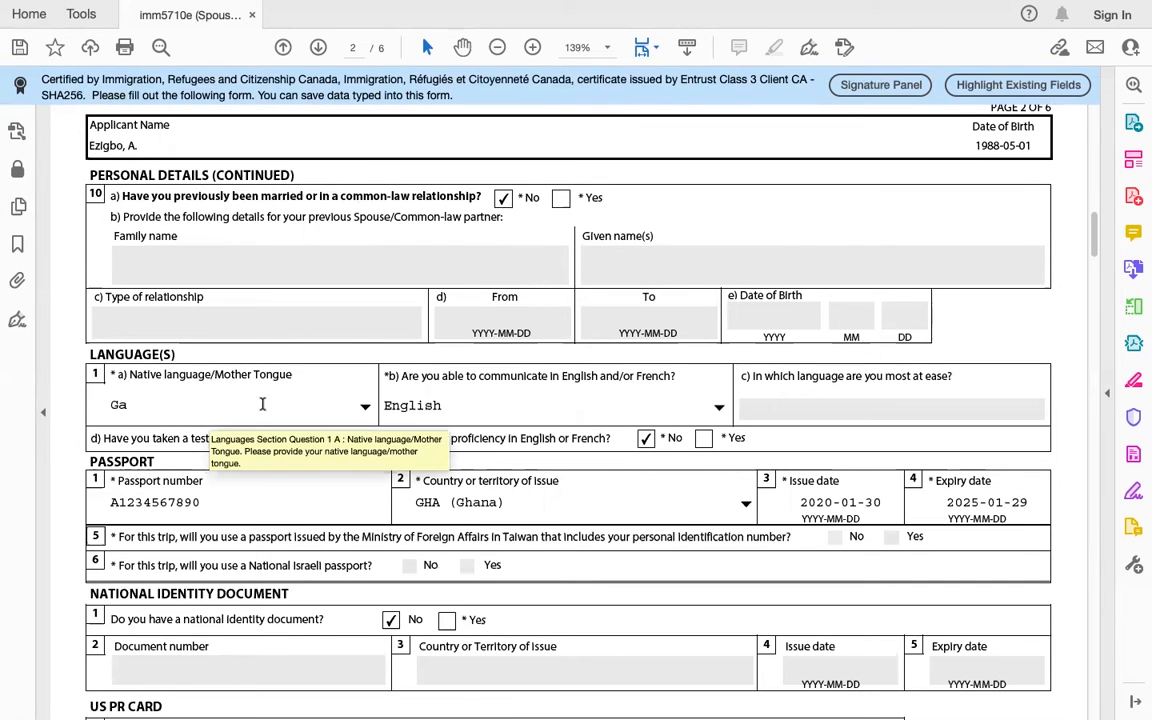
click(360, 406)
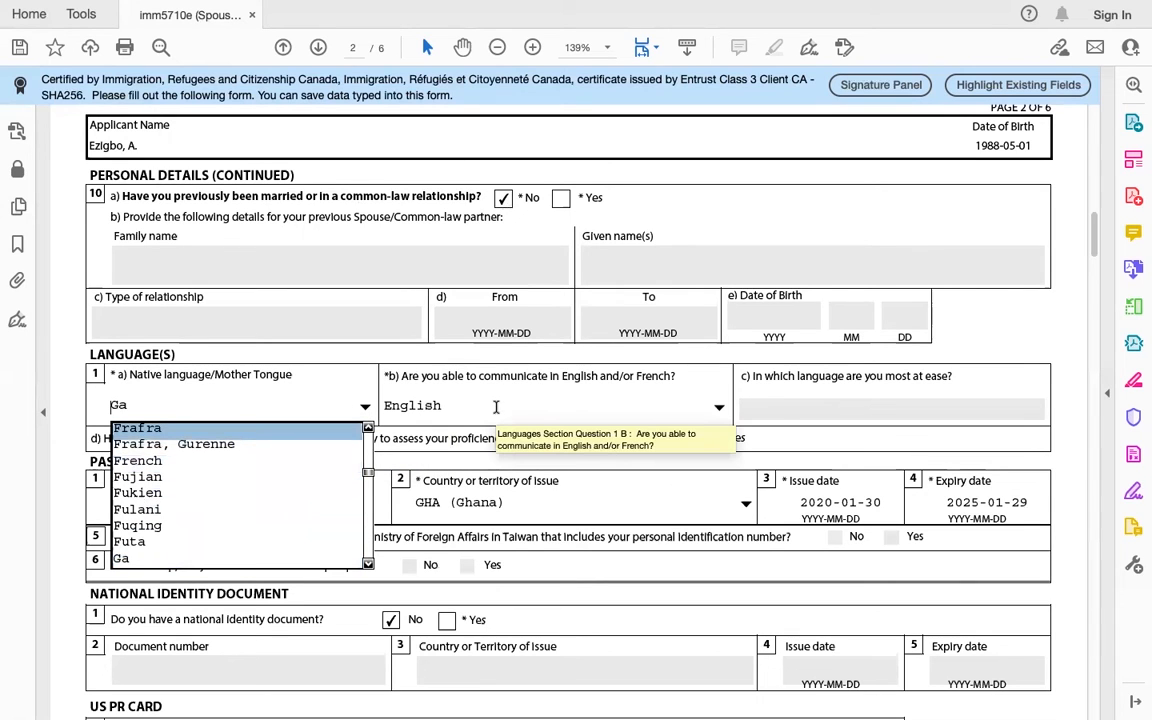
click(722, 406)
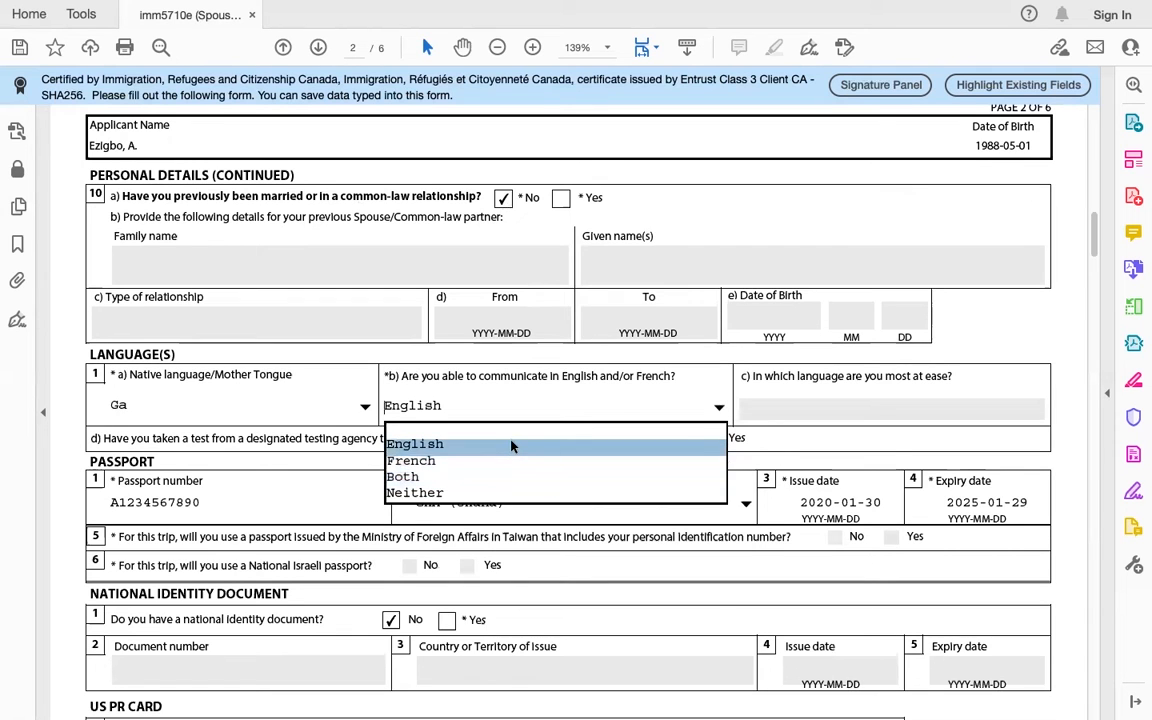
click(514, 444)
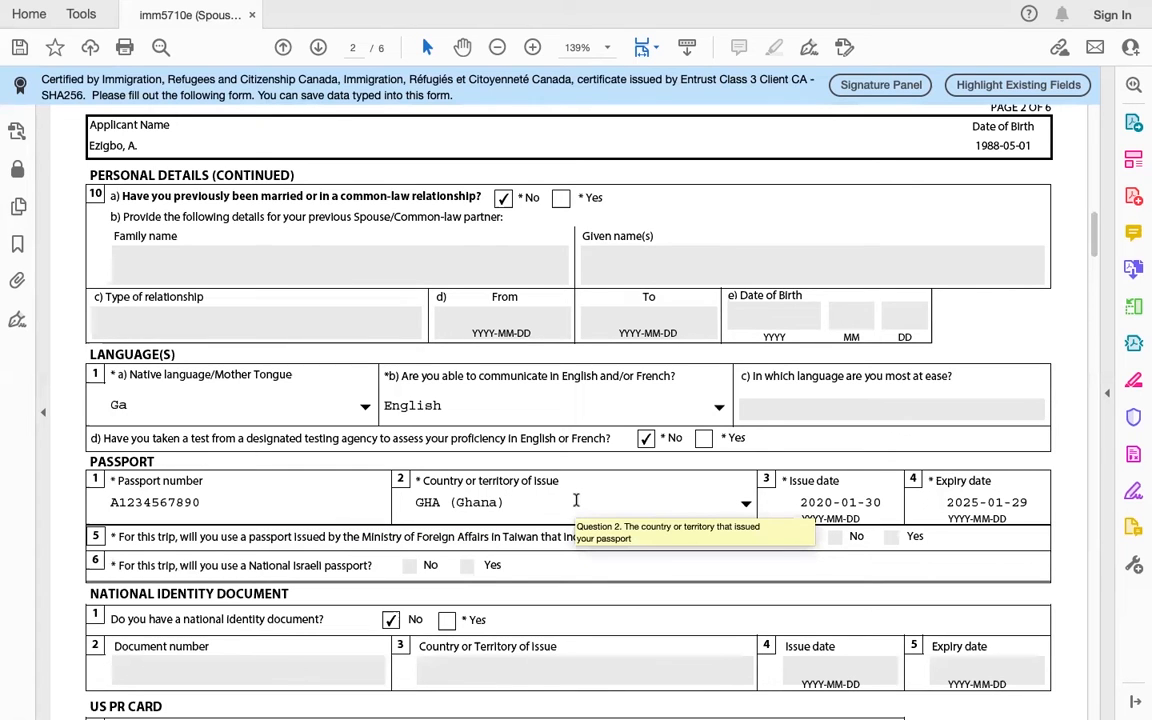
scroll(948, 488, down, 2)
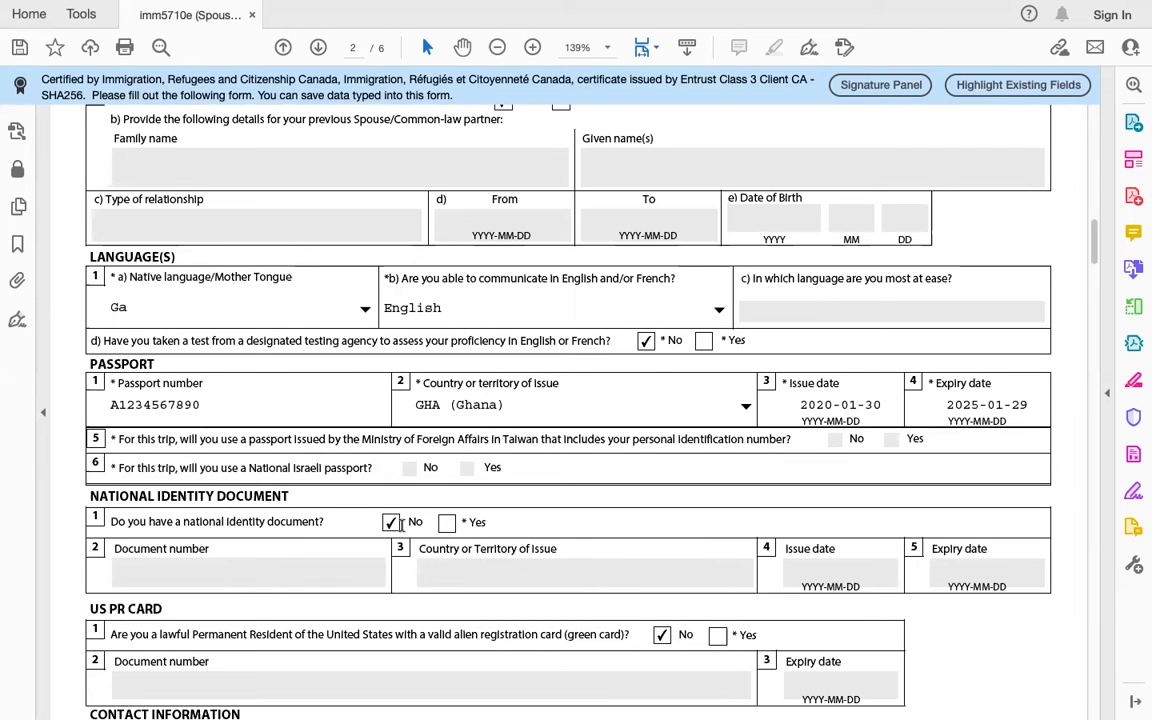
scroll(417, 500, down, 4)
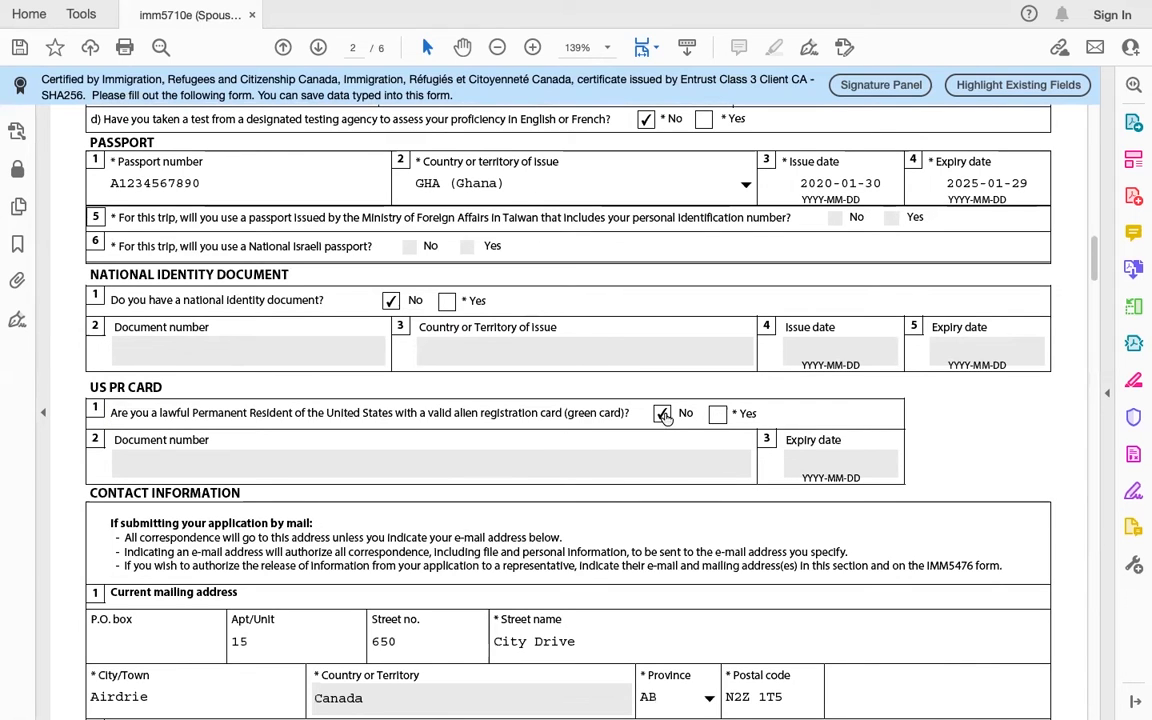
scroll(518, 466, down, 1)
scroll(518, 466, down, 1)
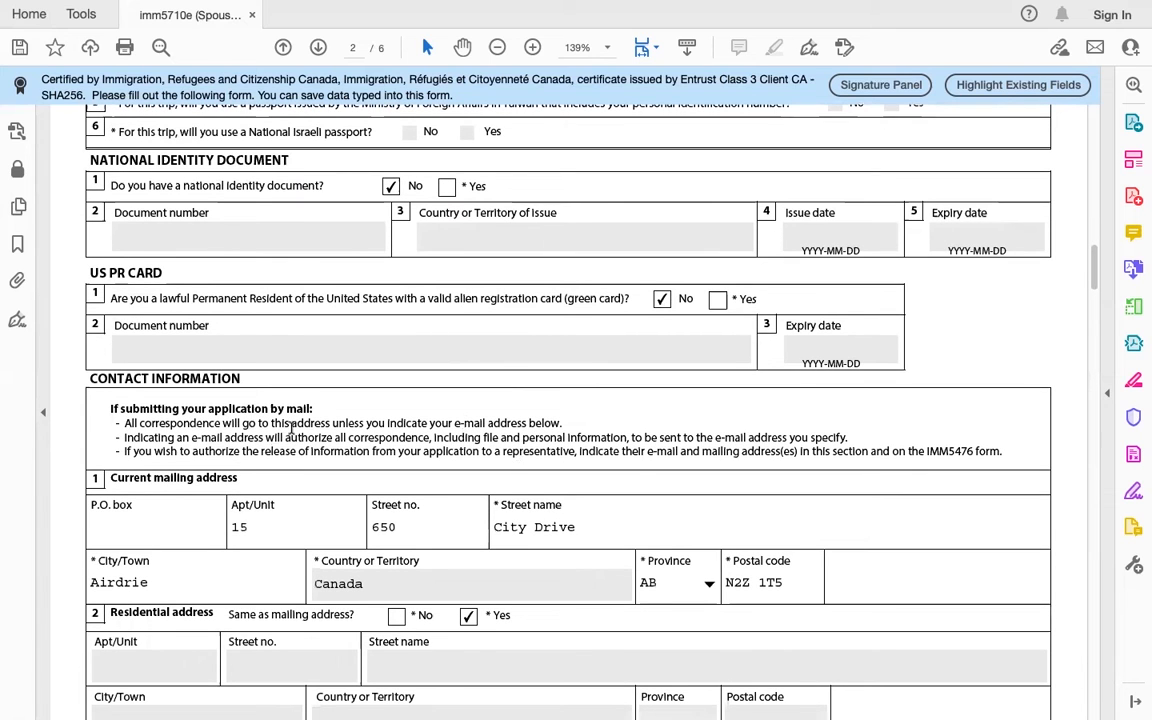
scroll(291, 428, down, 1)
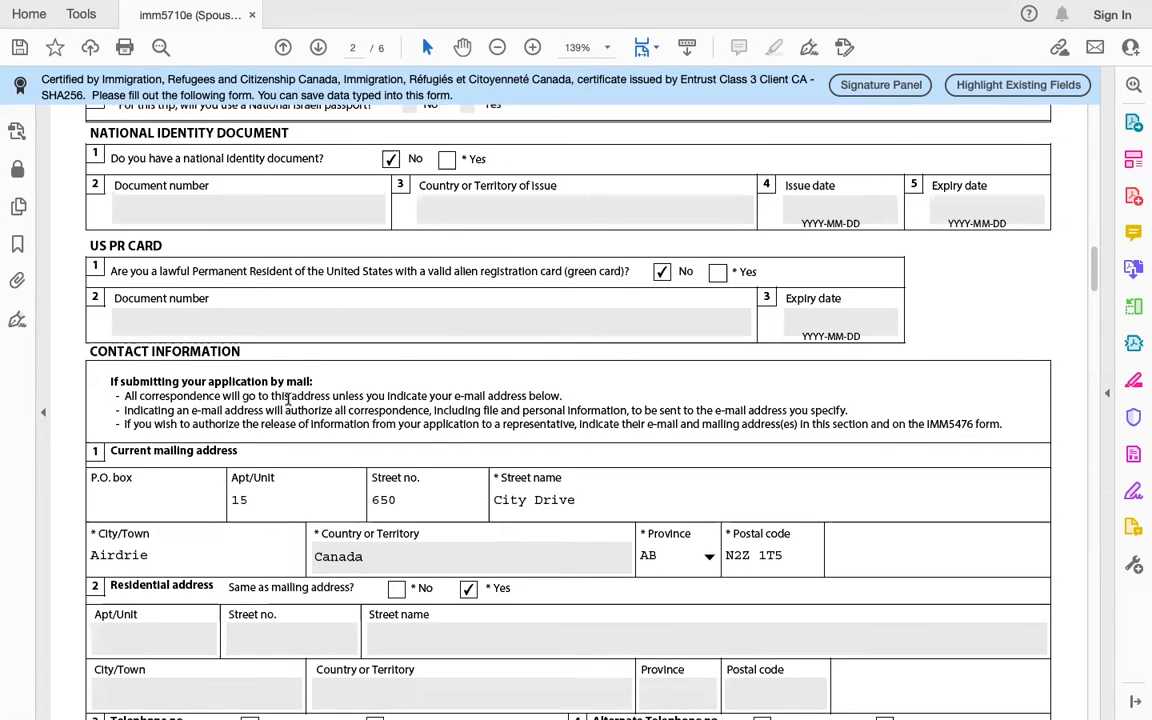
drag(128, 395, 565, 392)
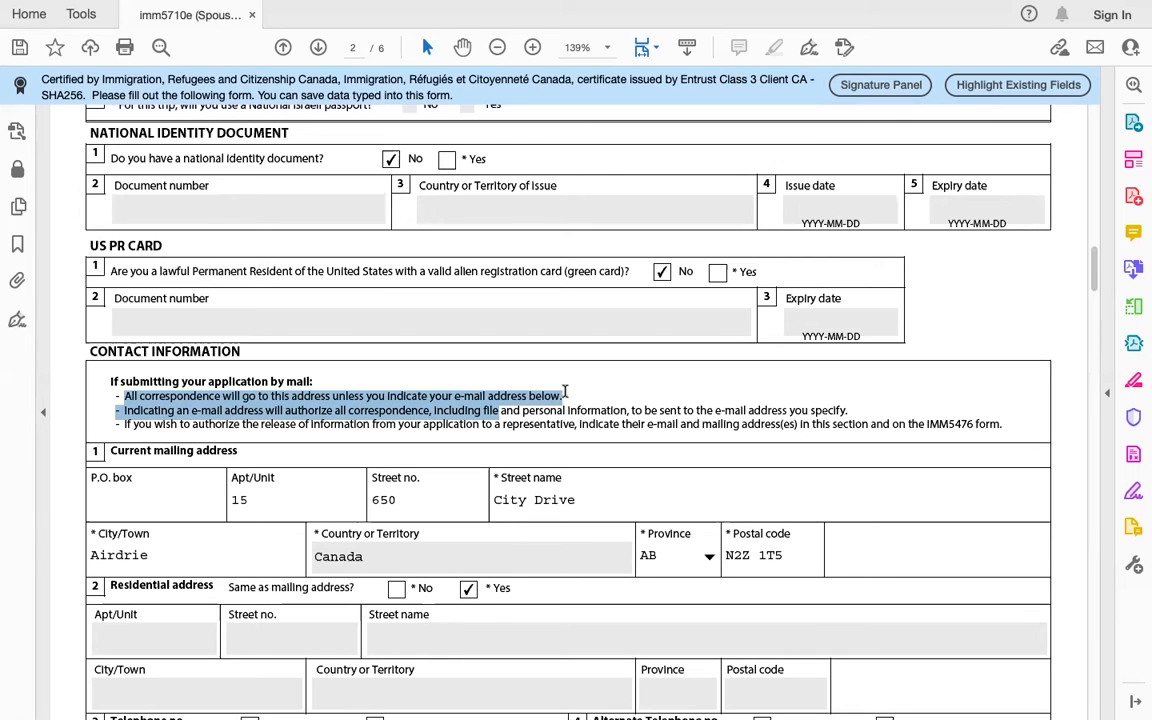
click(290, 496)
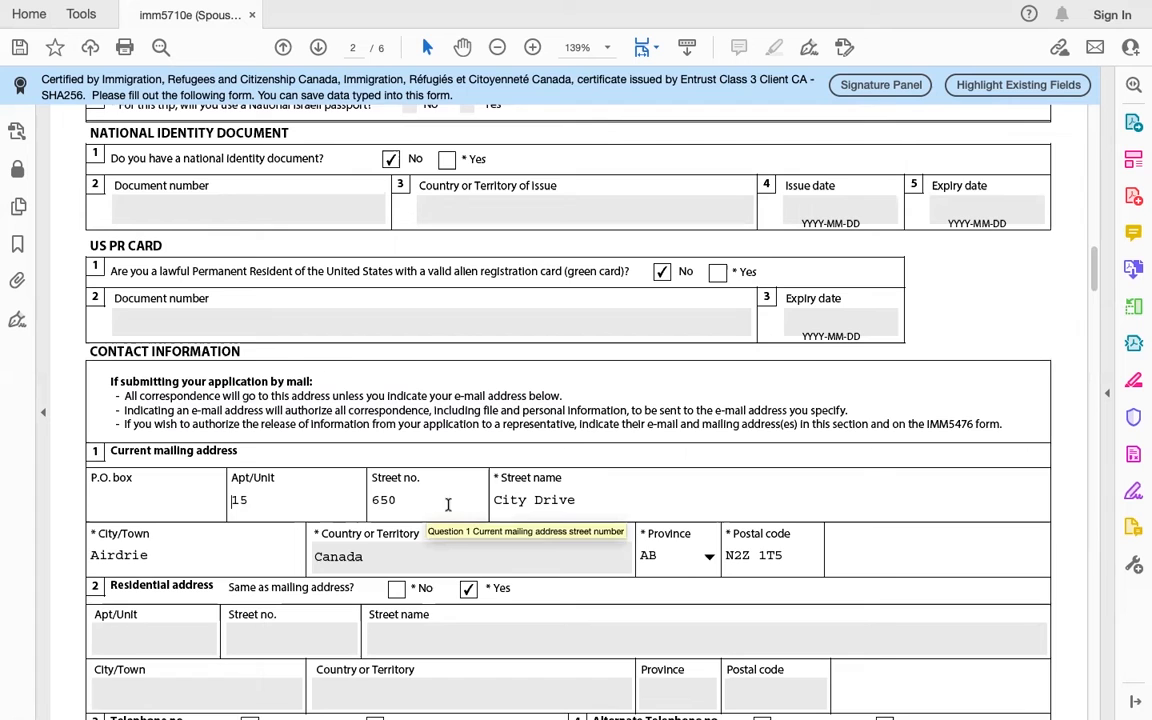
scroll(645, 485, down, 3)
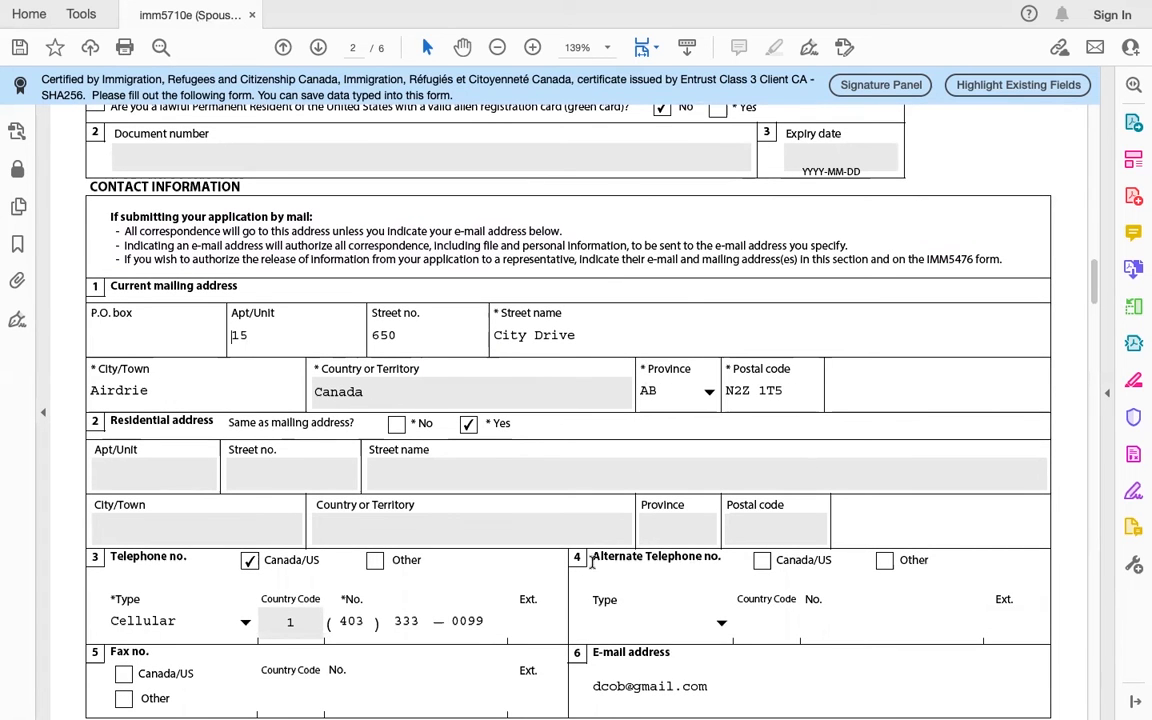
scroll(547, 522, down, 2)
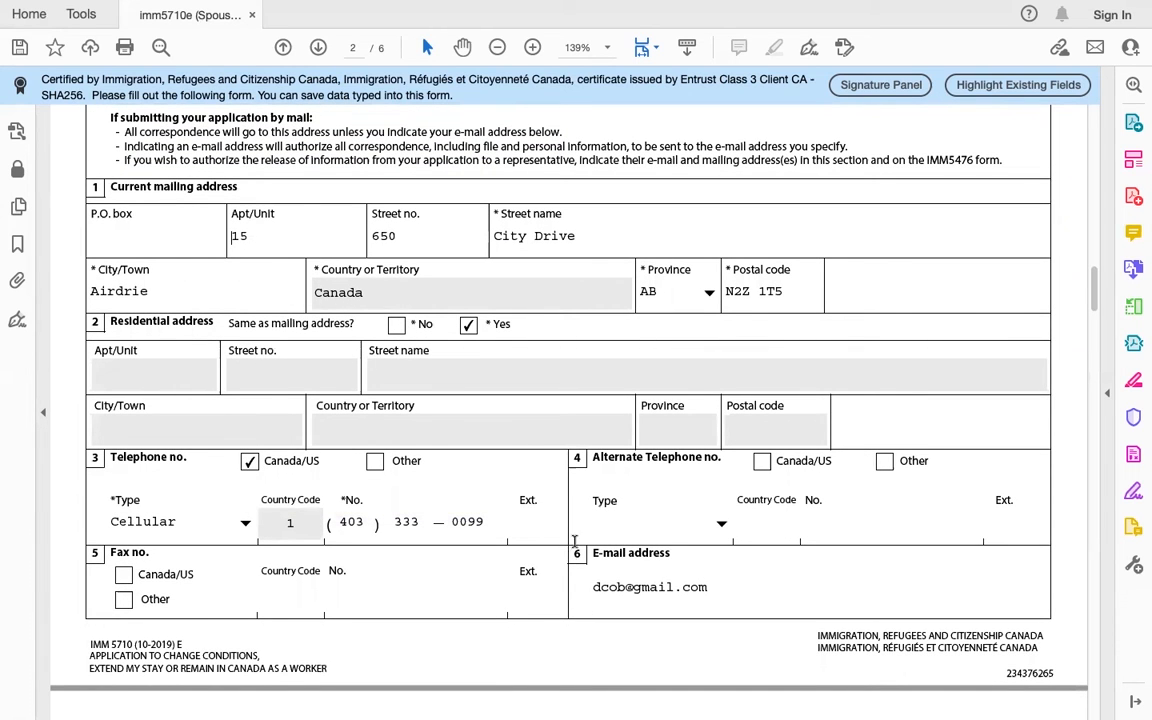
Step: On page 3, check the original purpose list and keep Family Visit selected
scroll(627, 598, down, 1)
scroll(627, 598, down, 4)
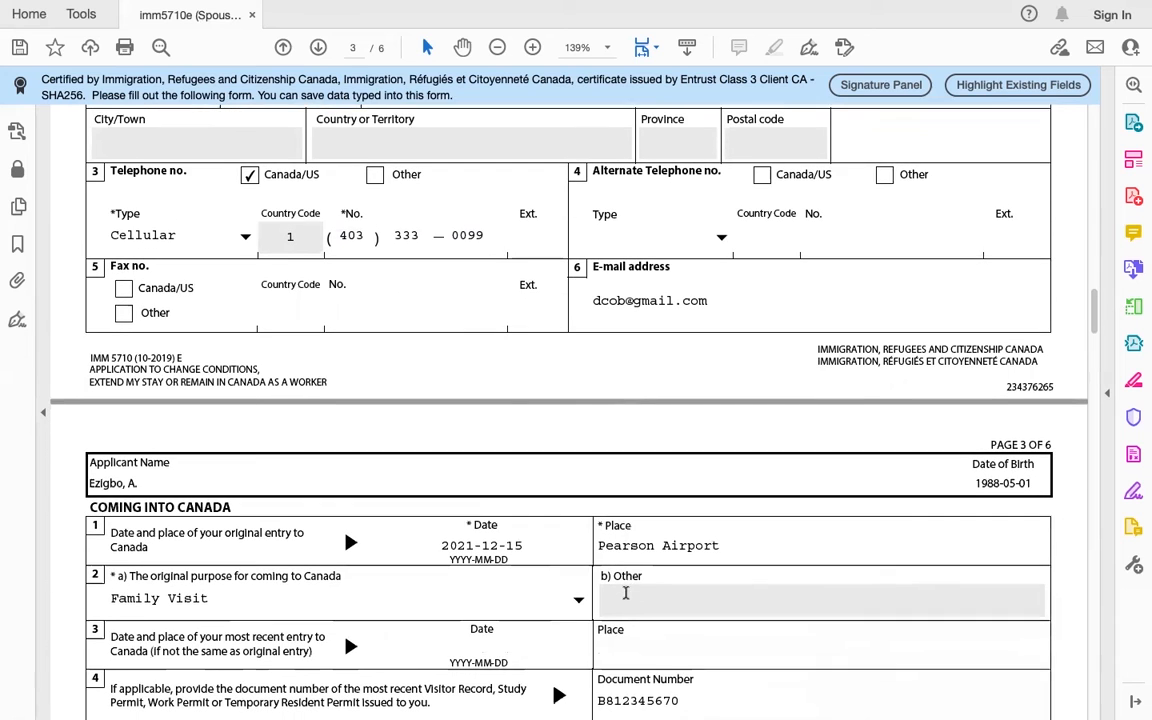
scroll(577, 434, down, 1)
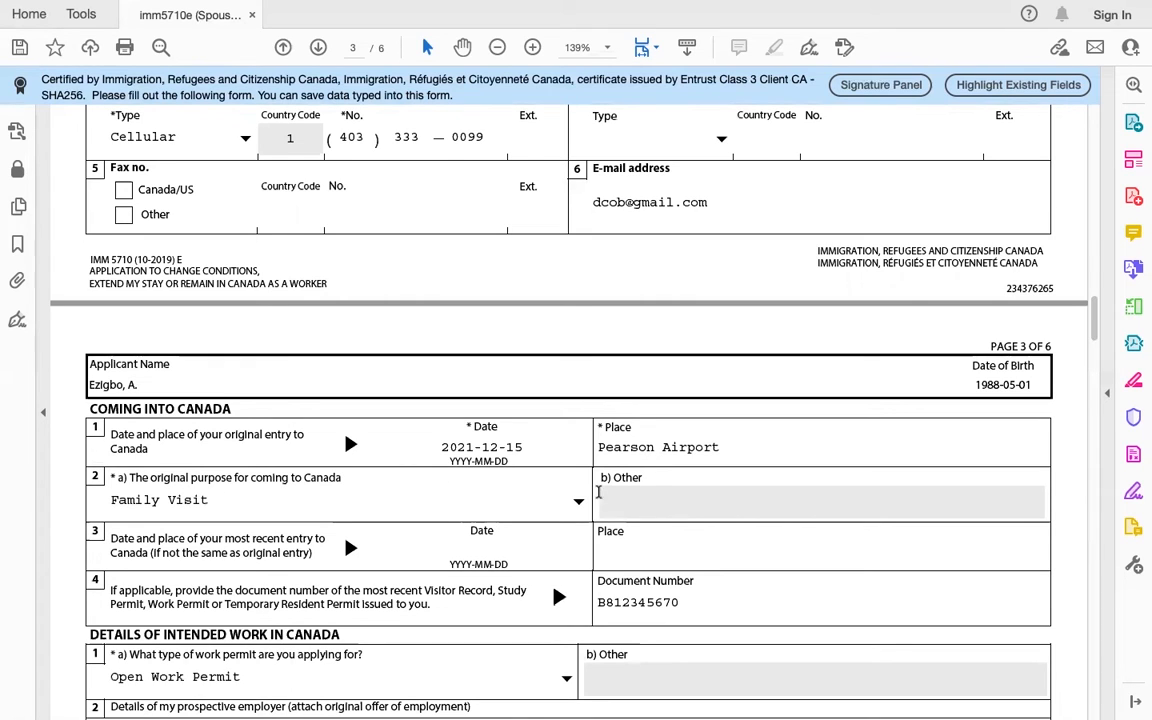
click(577, 502)
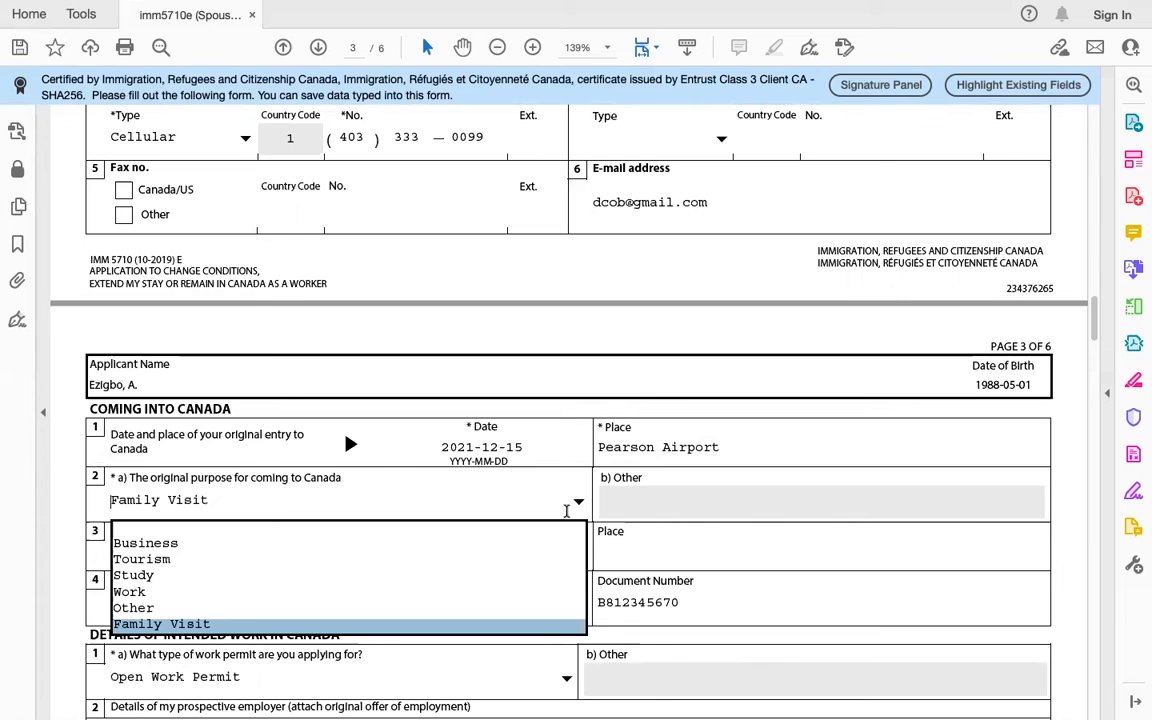
click(555, 496)
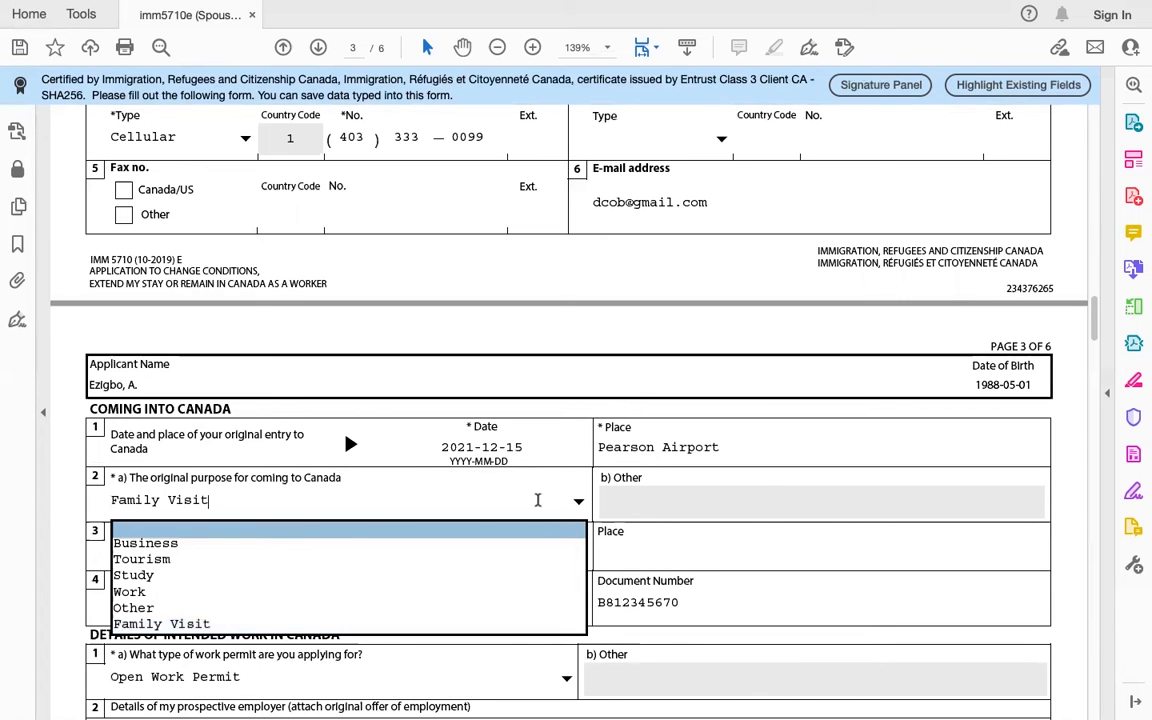
click(448, 630)
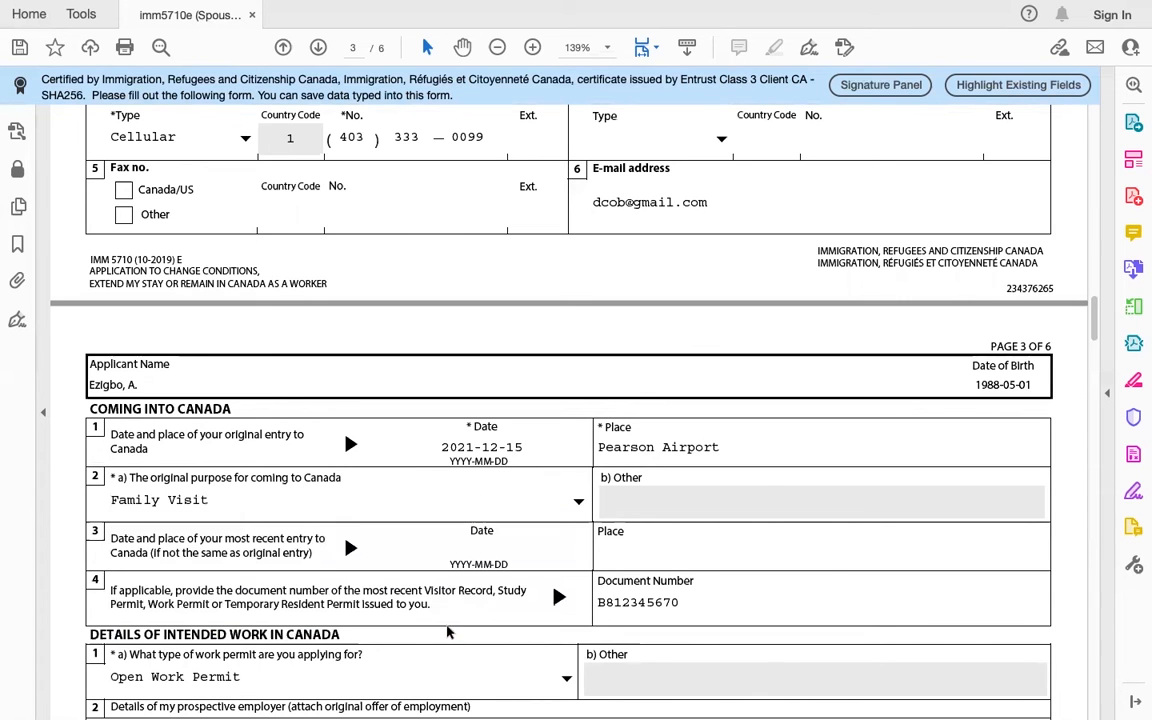
Step: Move down to the intended work section and review the work permit type list
scroll(446, 570, down, 3)
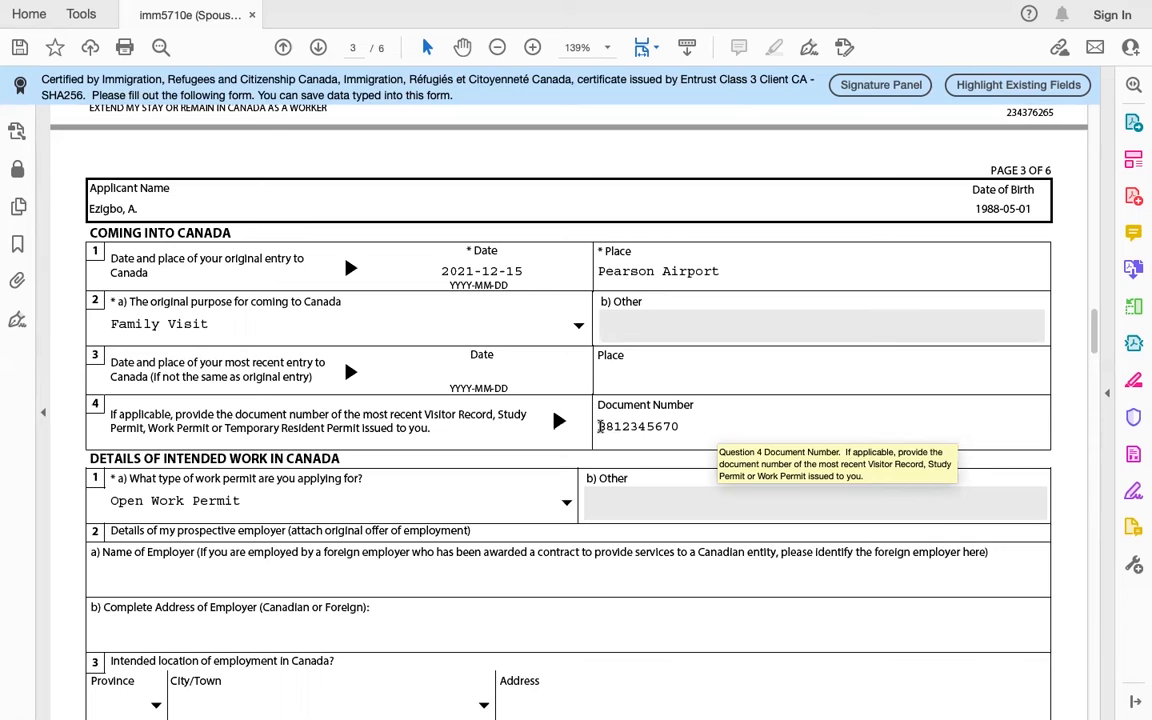
scroll(690, 441, down, 1)
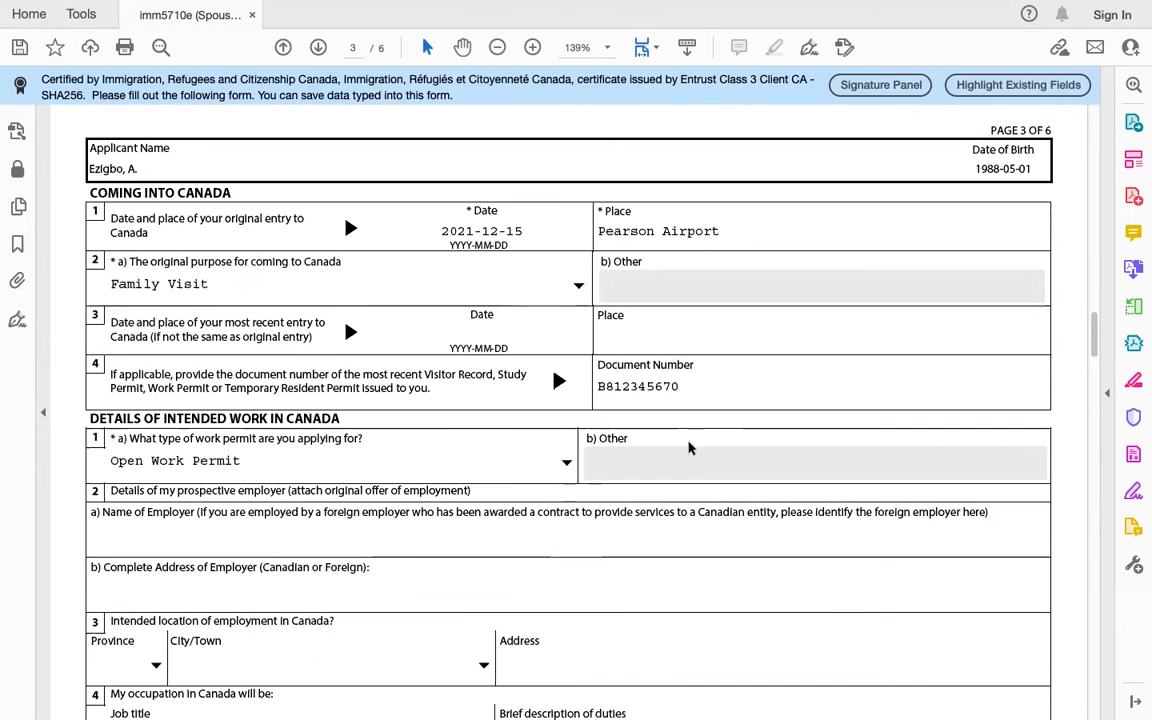
drag(338, 420, 89, 418)
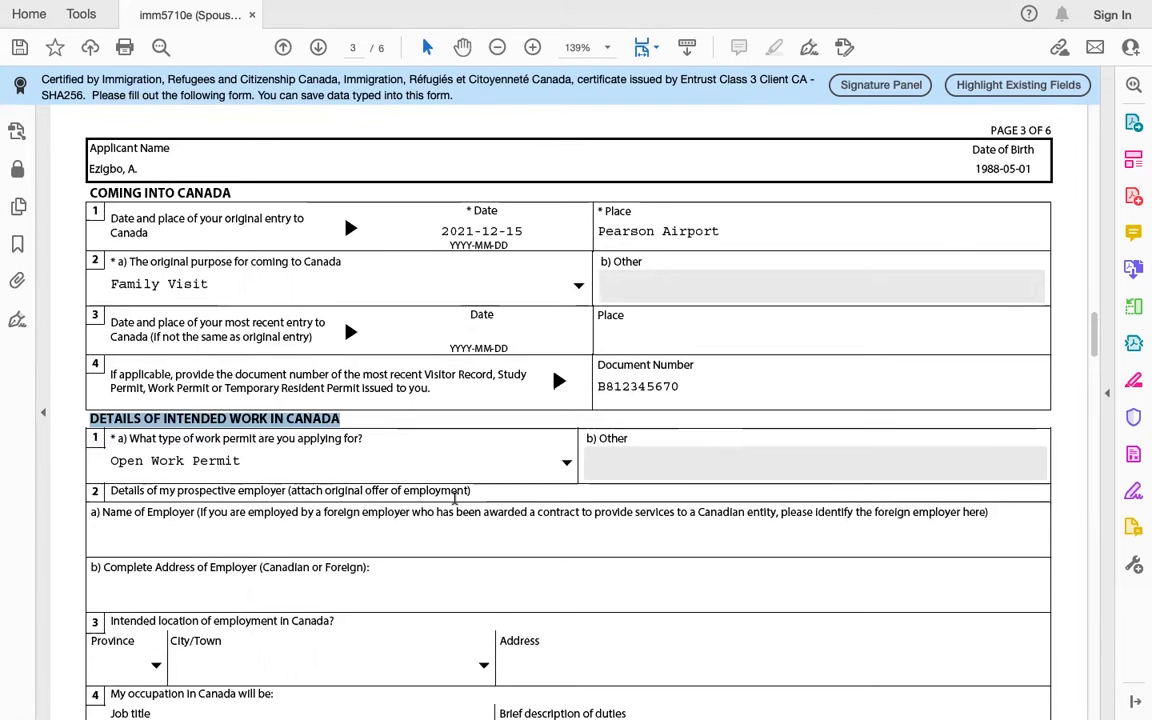
scroll(455, 496, down, 1)
click(566, 425)
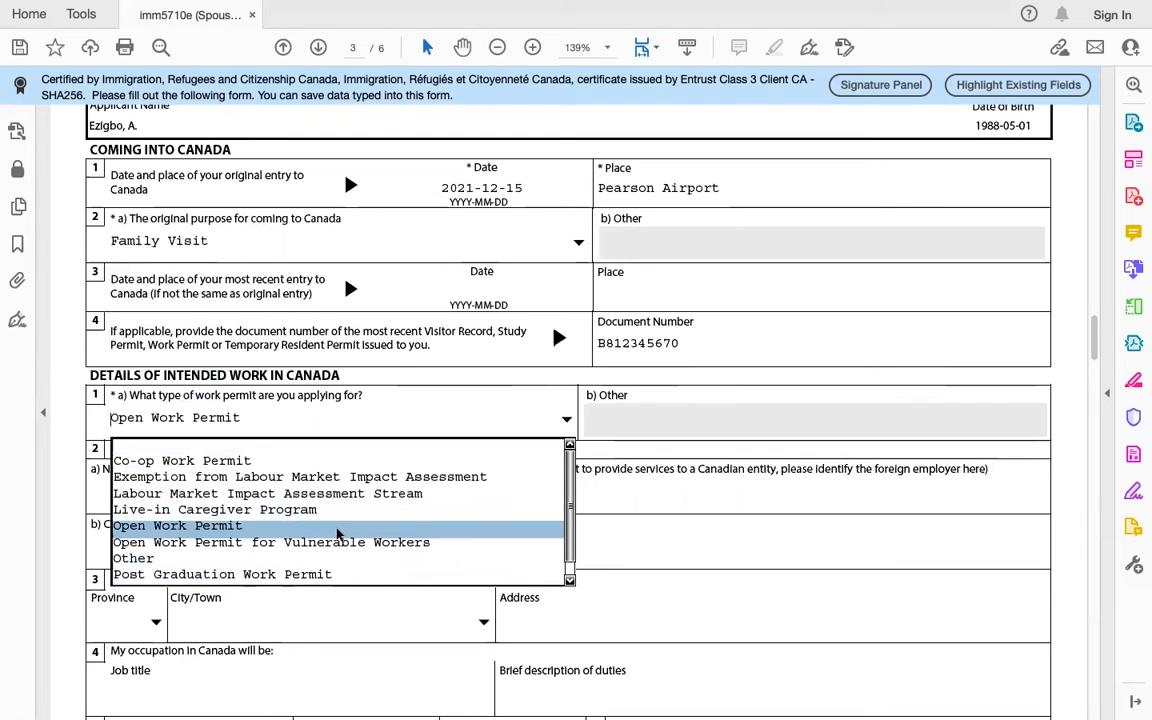
click(338, 535)
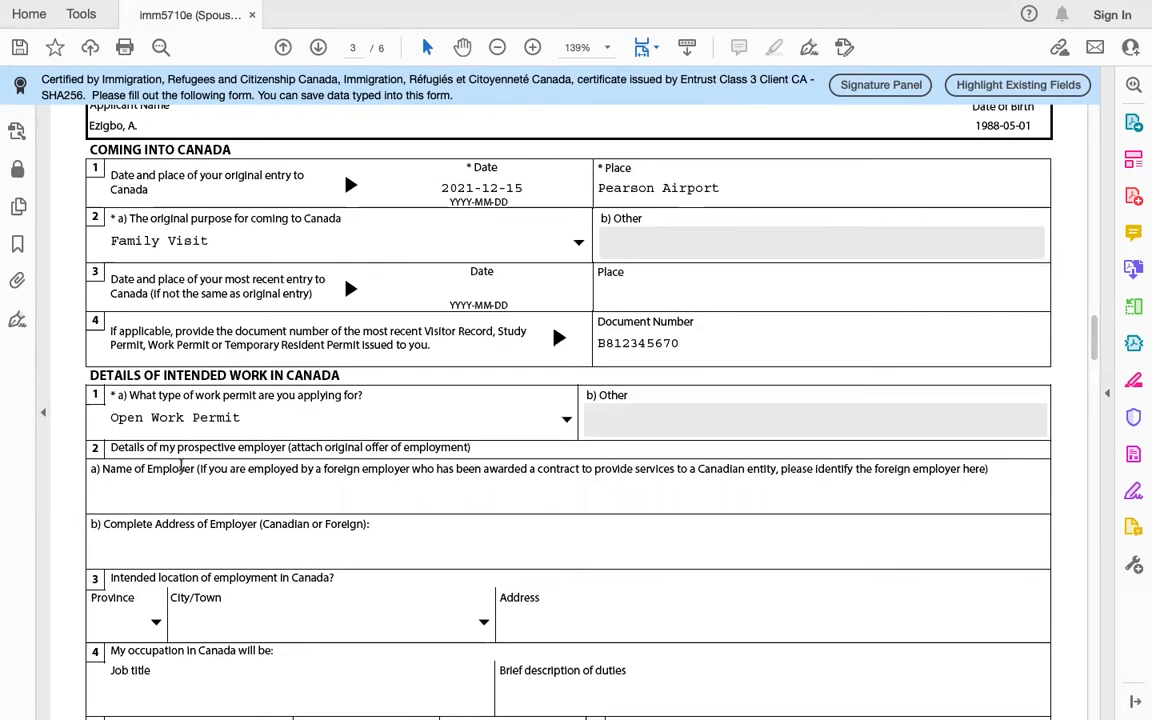
Step: Review page 3's Education entry (Marketing studies 2006–2010) and Employment entries
scroll(193, 520, down, 2)
scroll(128, 399, down, 5)
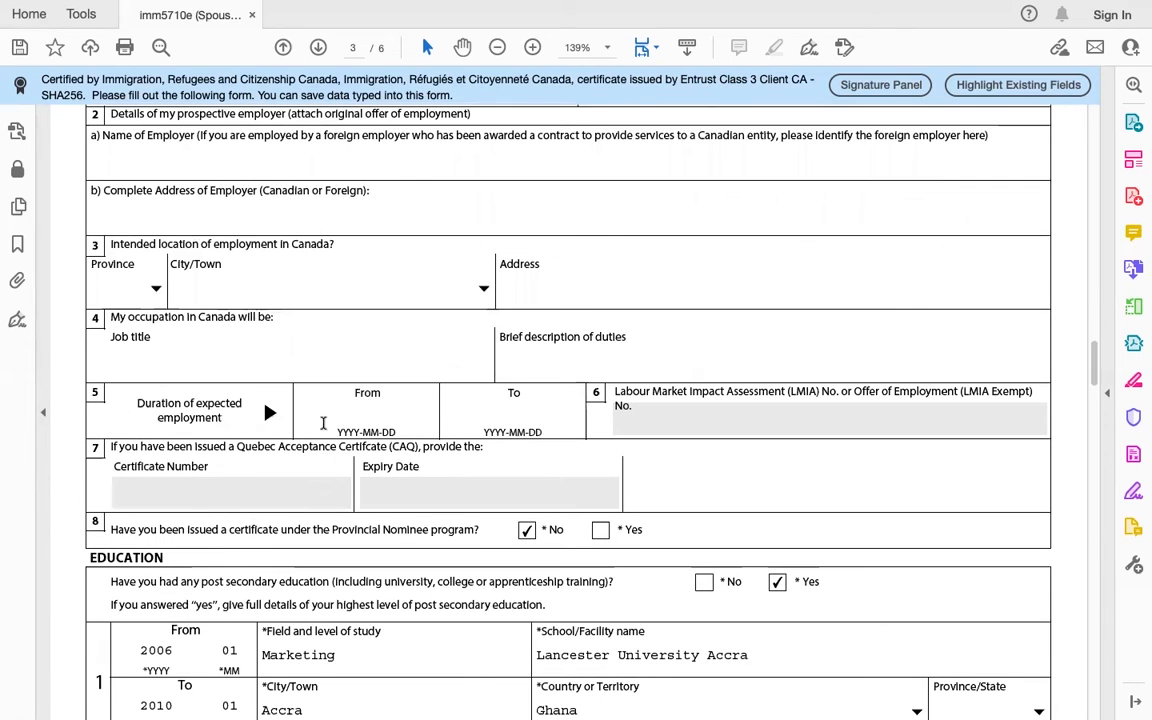
scroll(326, 324, down, 1)
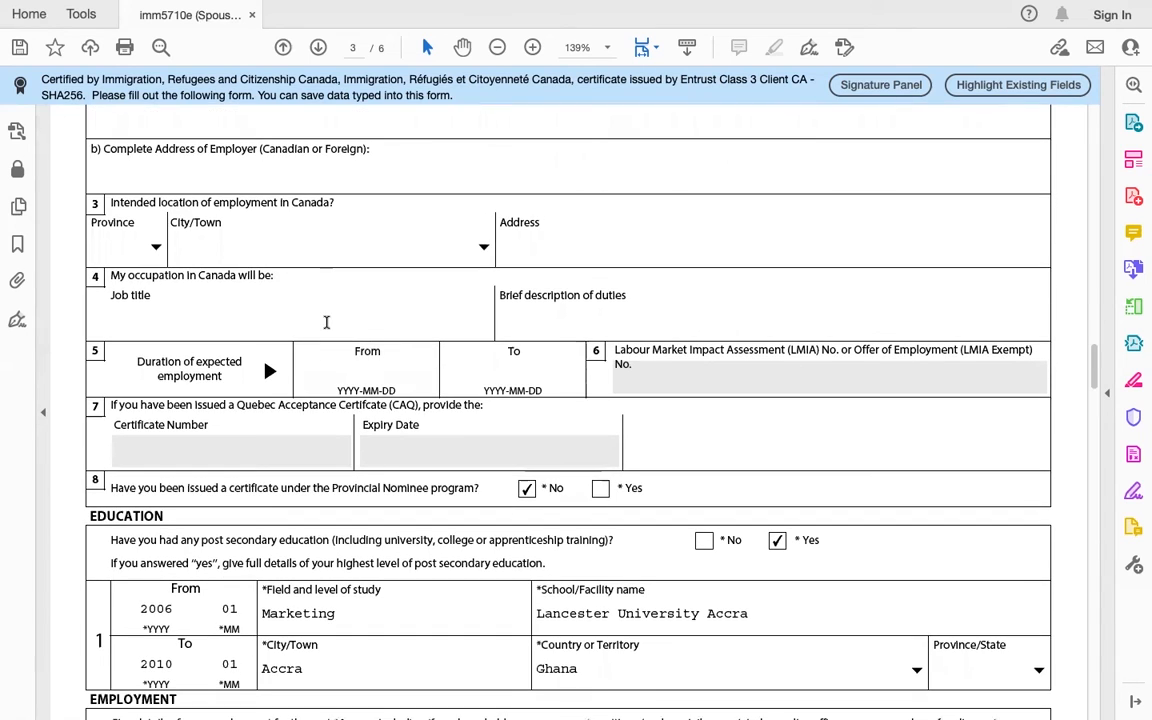
scroll(326, 324, down, 1)
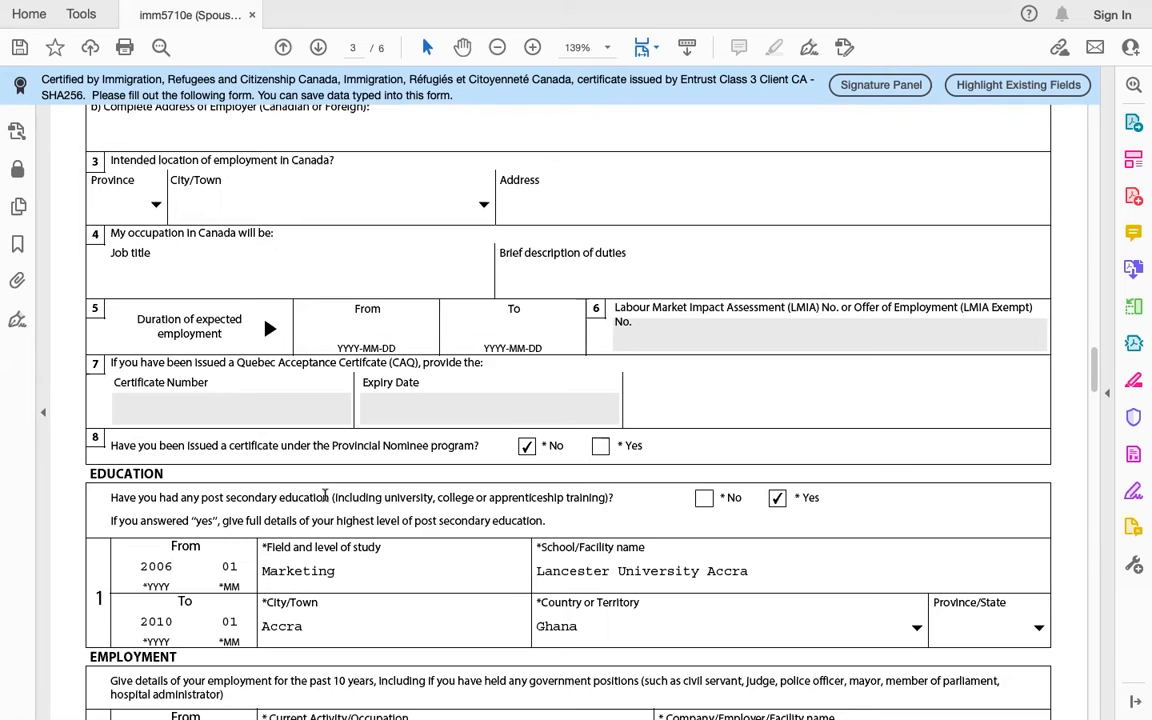
scroll(292, 445, down, 1)
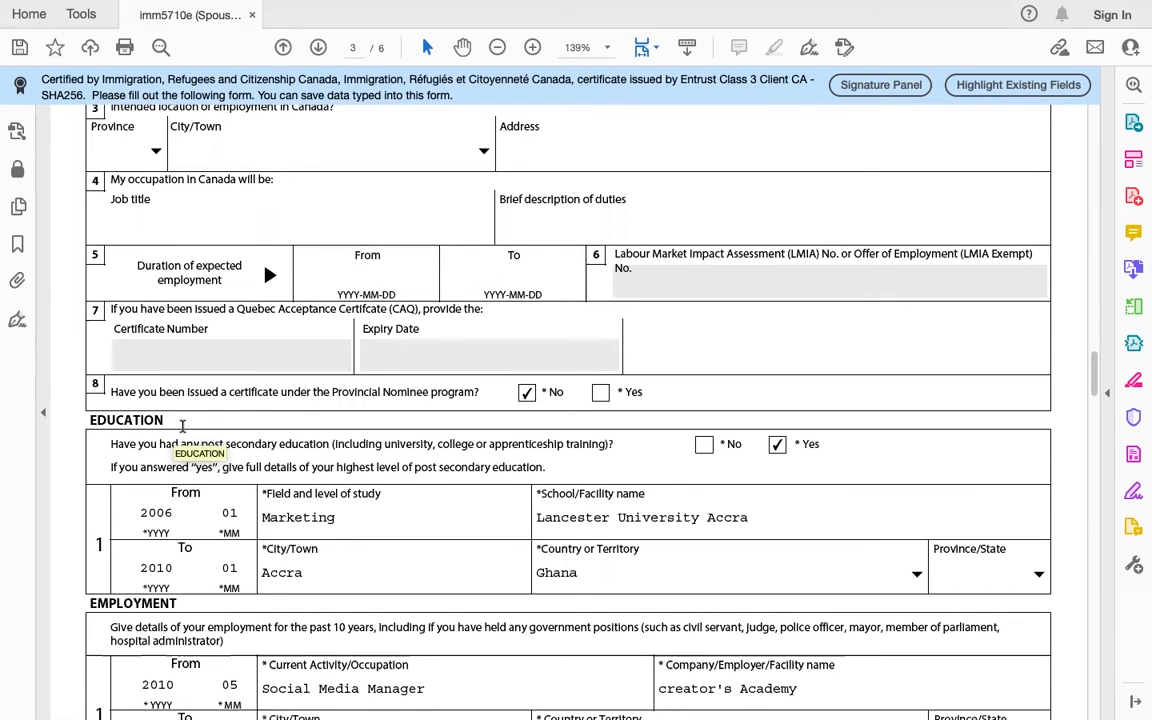
scroll(370, 514, down, 1)
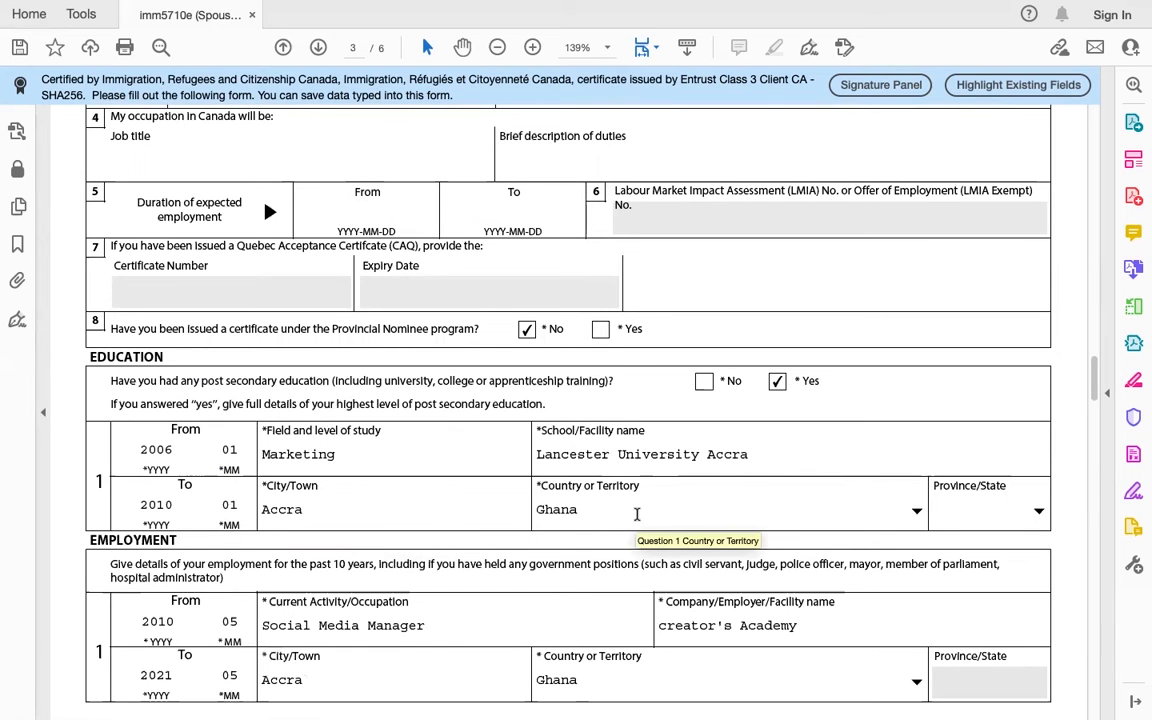
scroll(640, 505, down, 3)
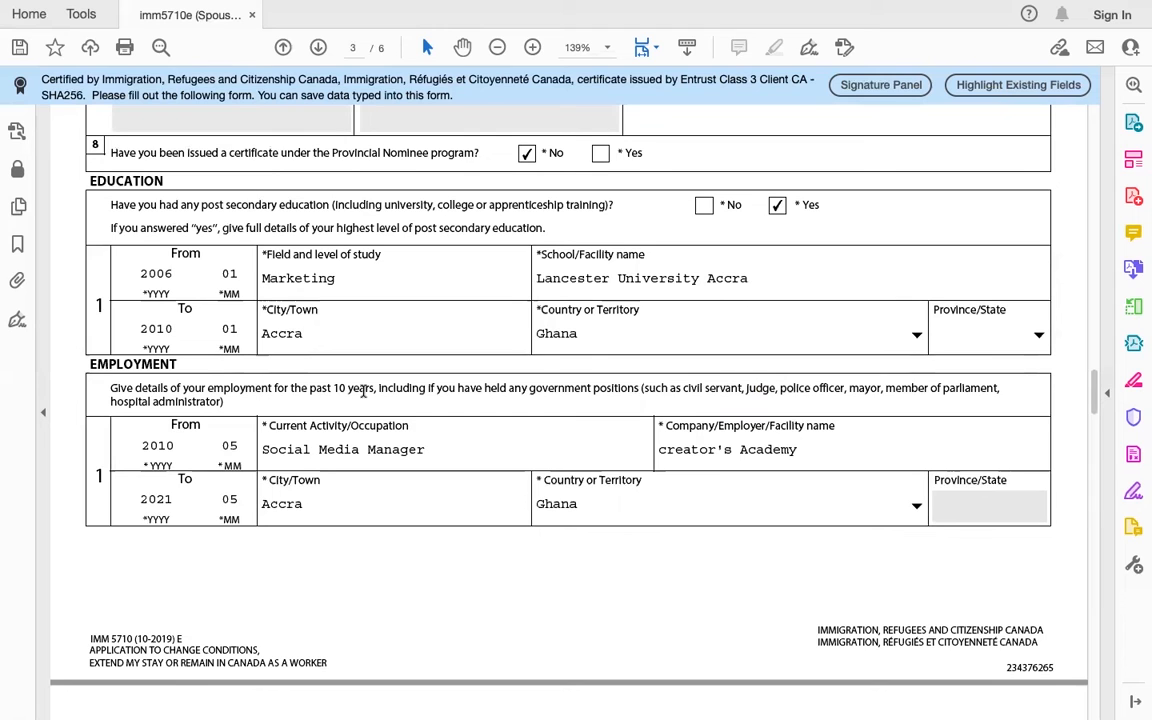
Step: Highlight the ten-year employment history instruction, clear it, and continue to page 4
drag(347, 388, 114, 386)
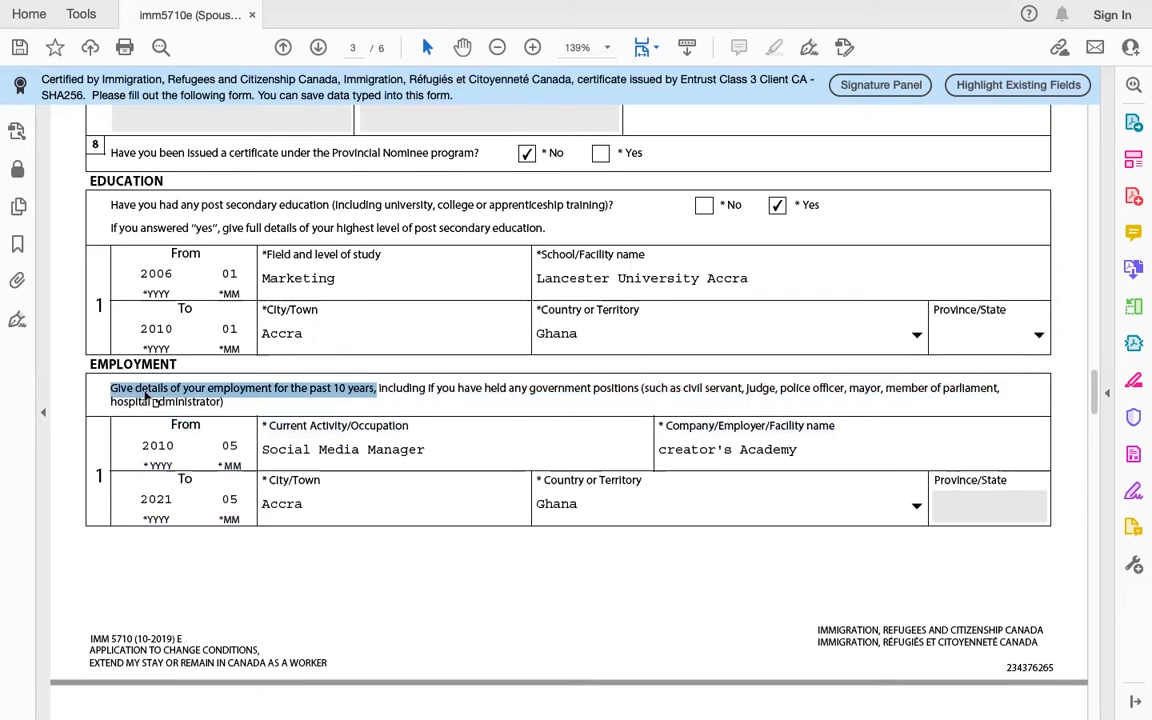
click(235, 409)
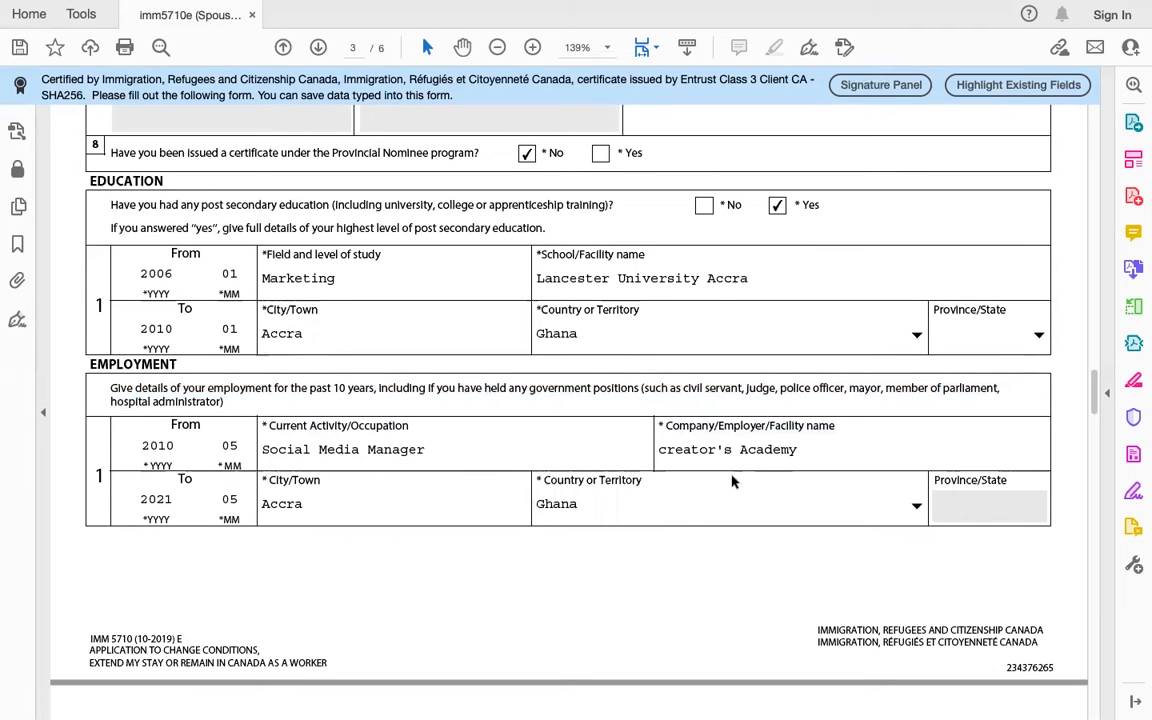
scroll(610, 510, down, 1)
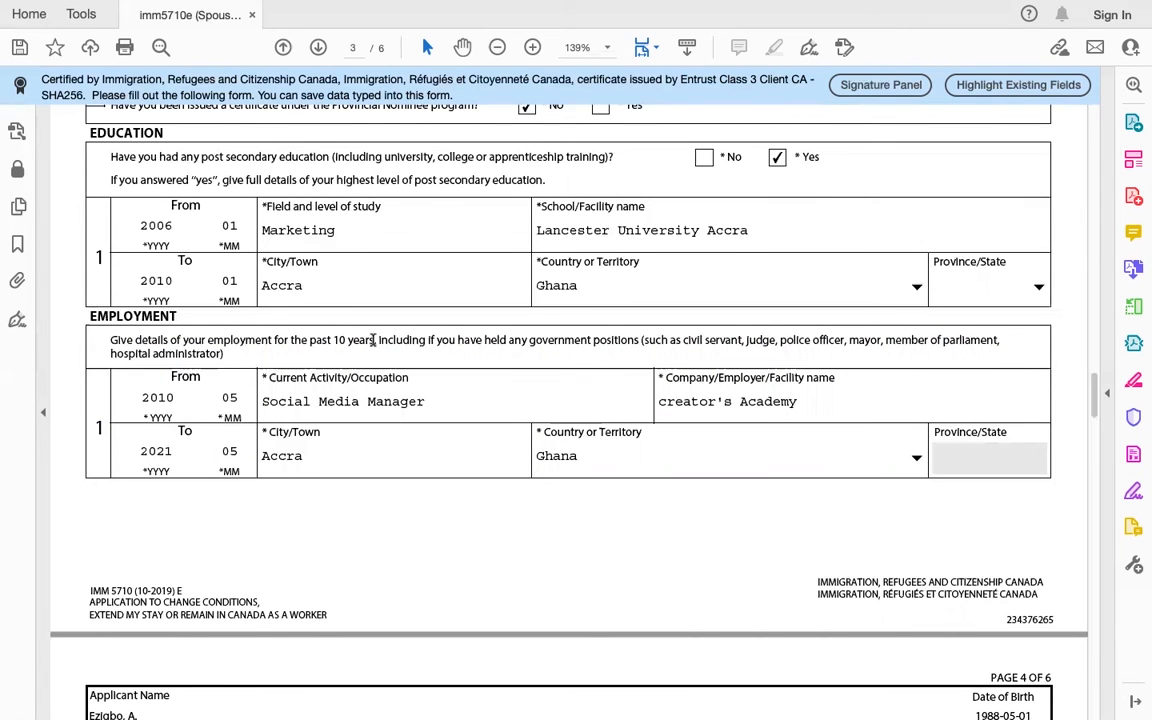
scroll(422, 471, down, 6)
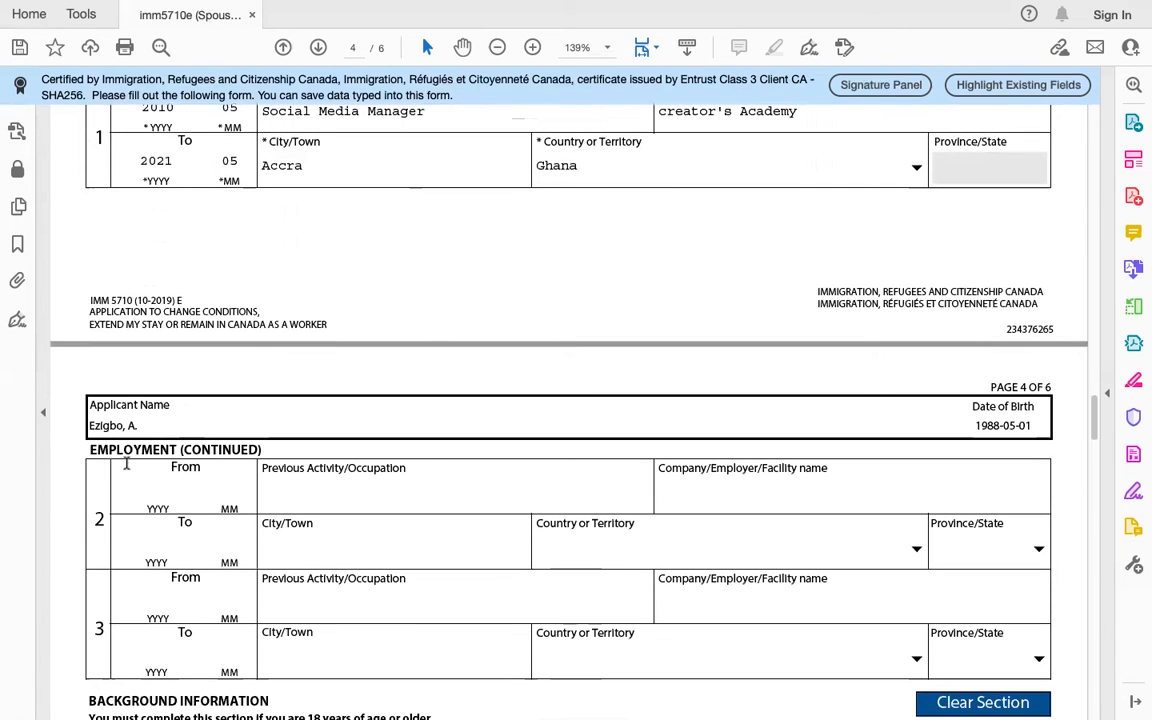
triple_click(106, 449)
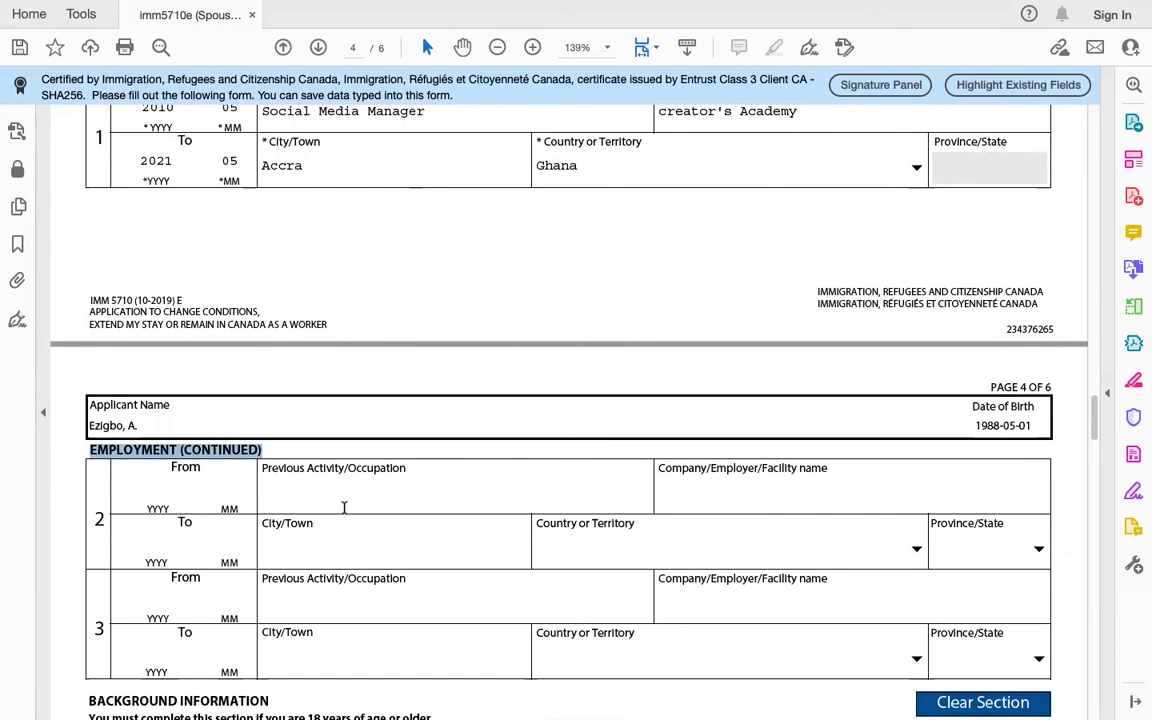
scroll(355, 490, up, 2)
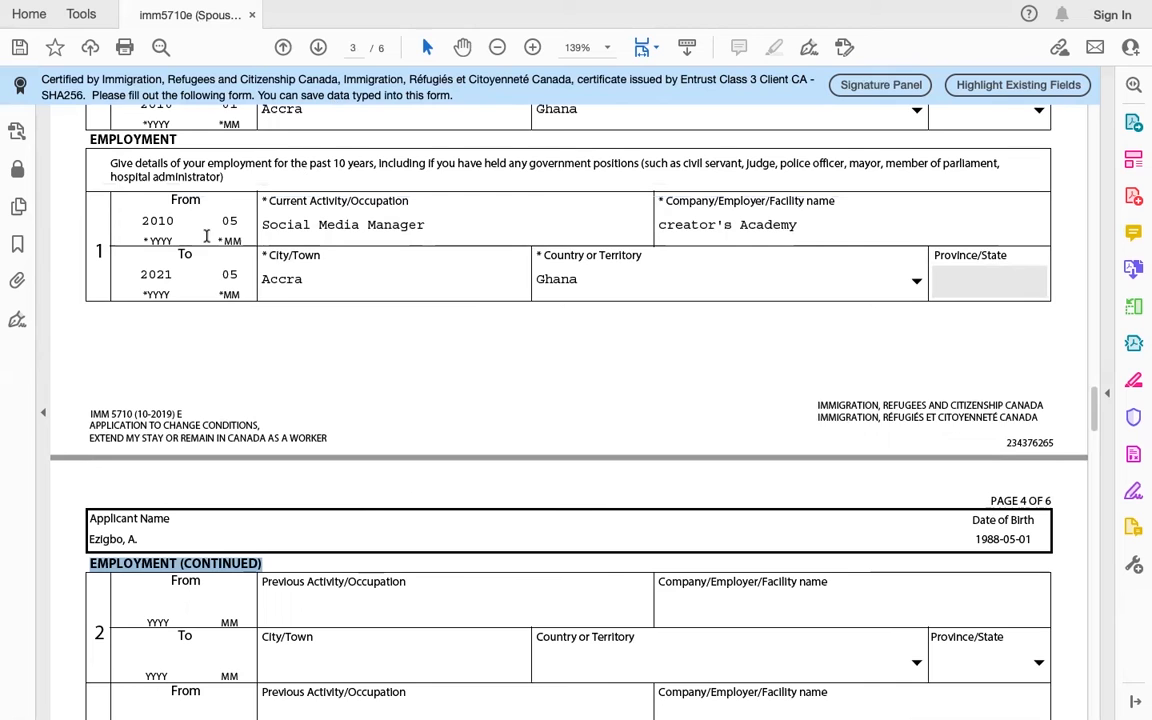
scroll(211, 236, down, 2)
scroll(212, 510, down, 3)
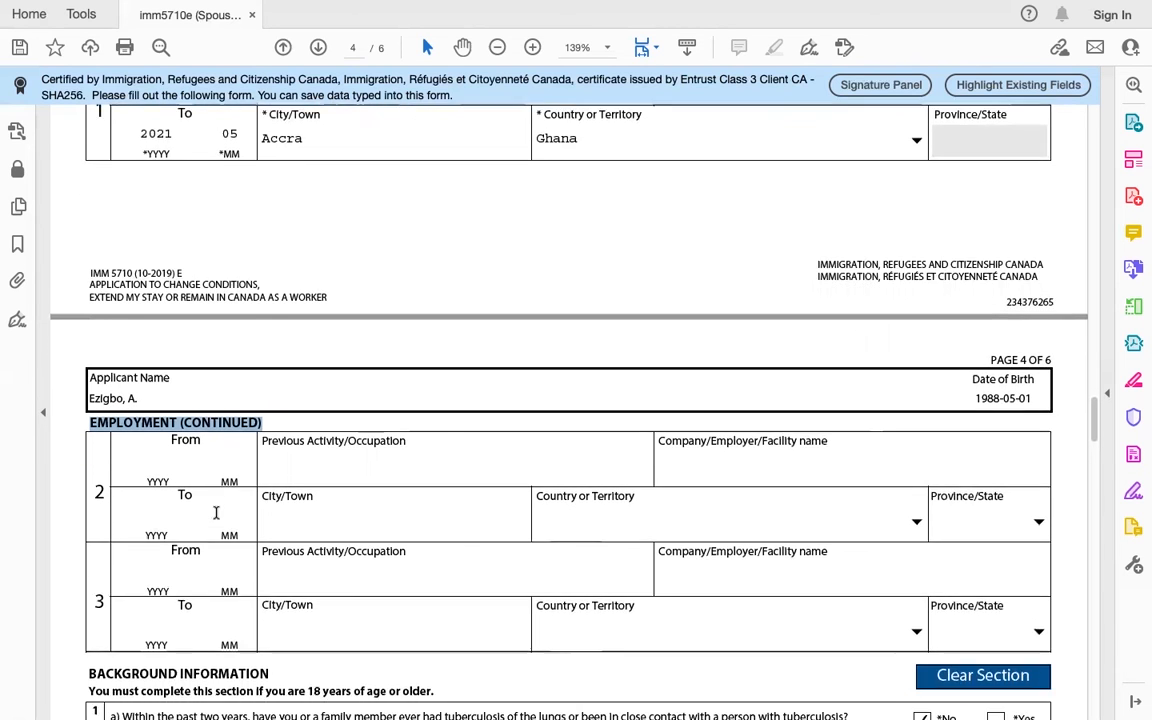
scroll(209, 566, down, 2)
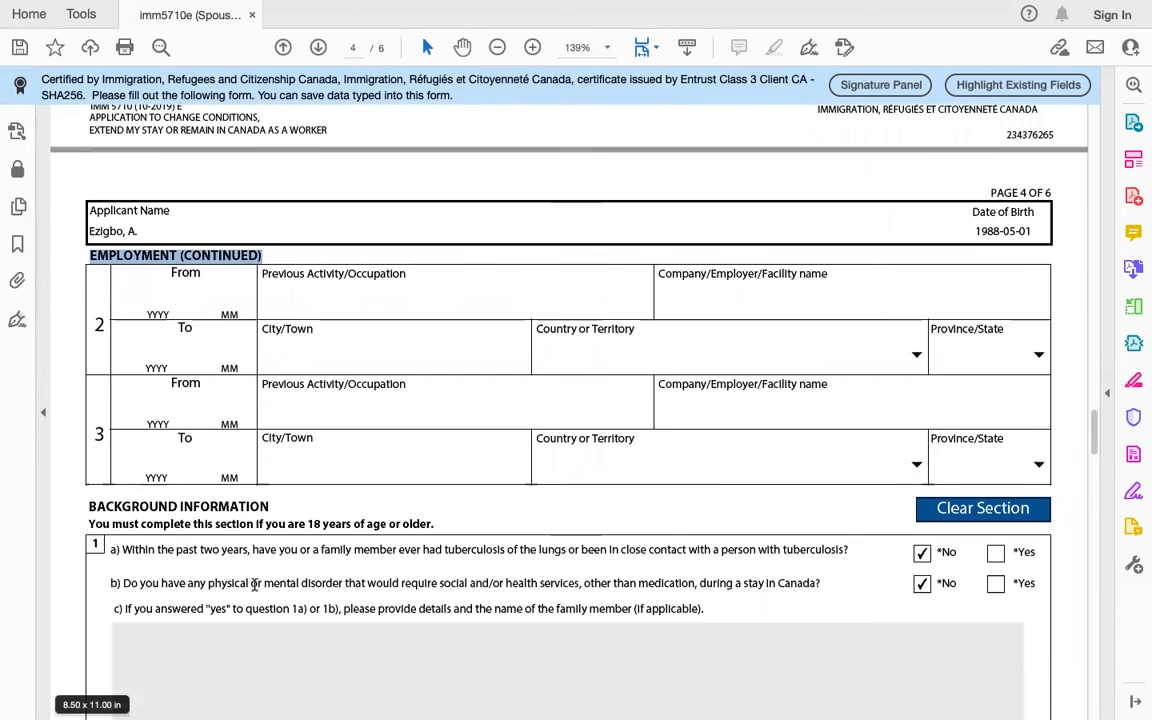
scroll(390, 578, up, 10)
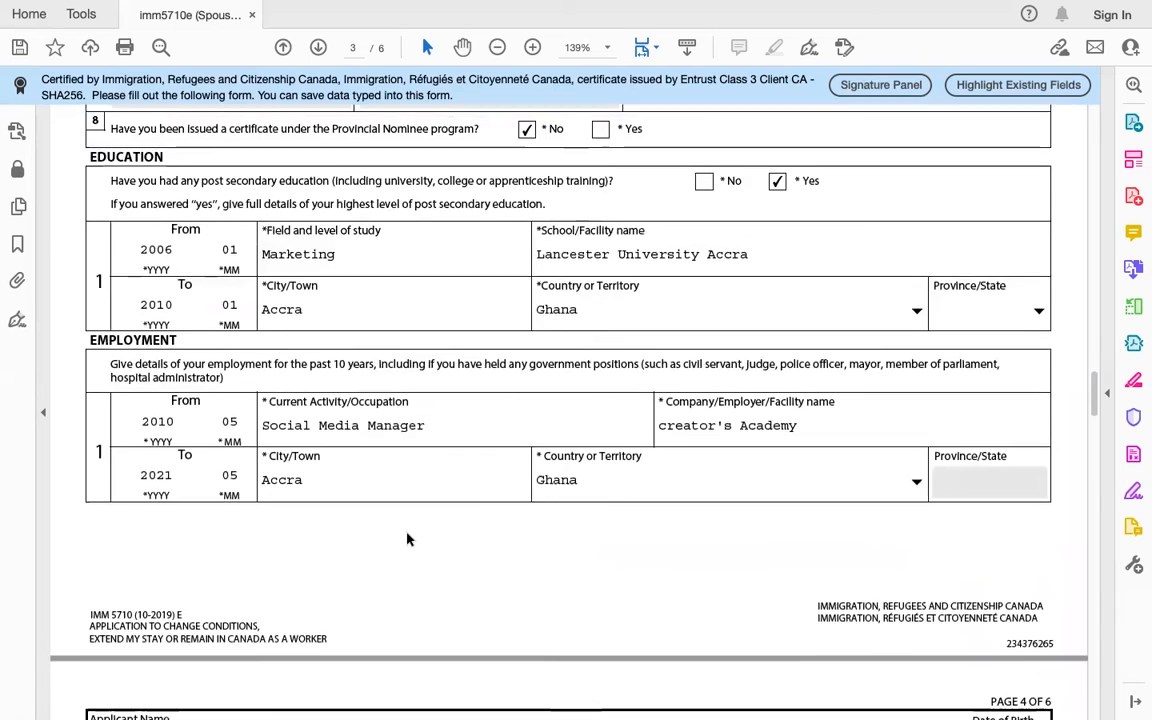
scroll(406, 540, down, 4)
scroll(406, 533, down, 10)
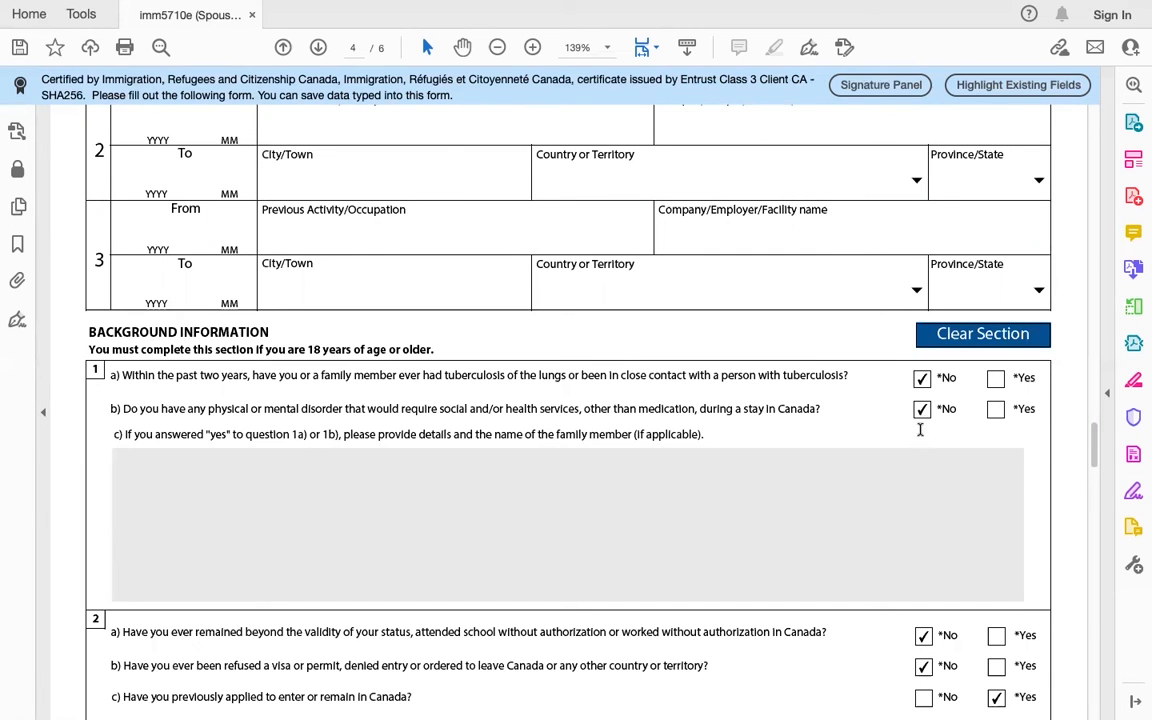
Step: Highlight question 2c's visitor visa text on page 4, then clear the selection
scroll(864, 548, down, 5)
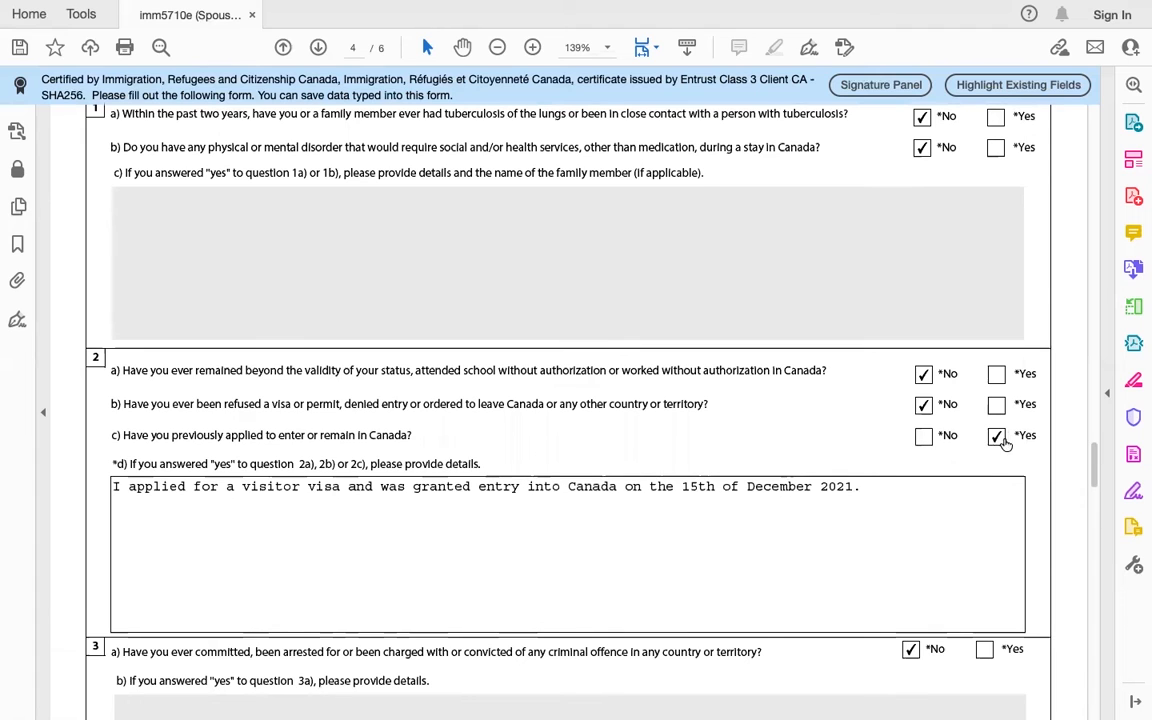
drag(383, 435, 127, 436)
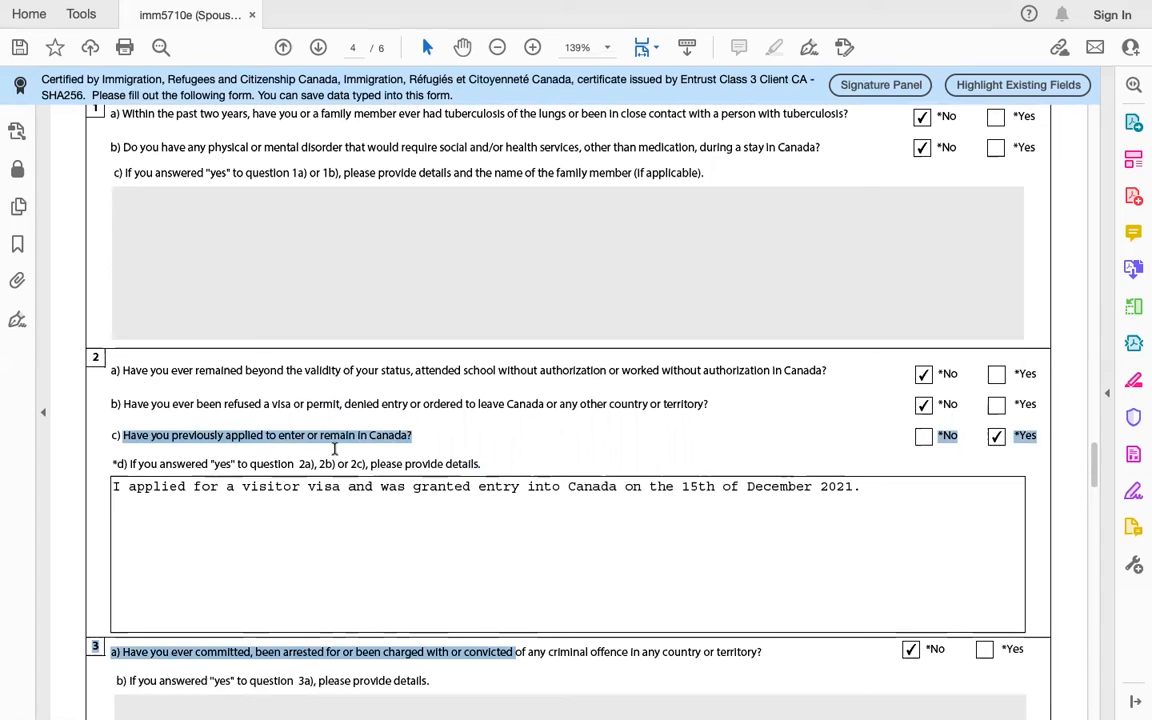
click(817, 429)
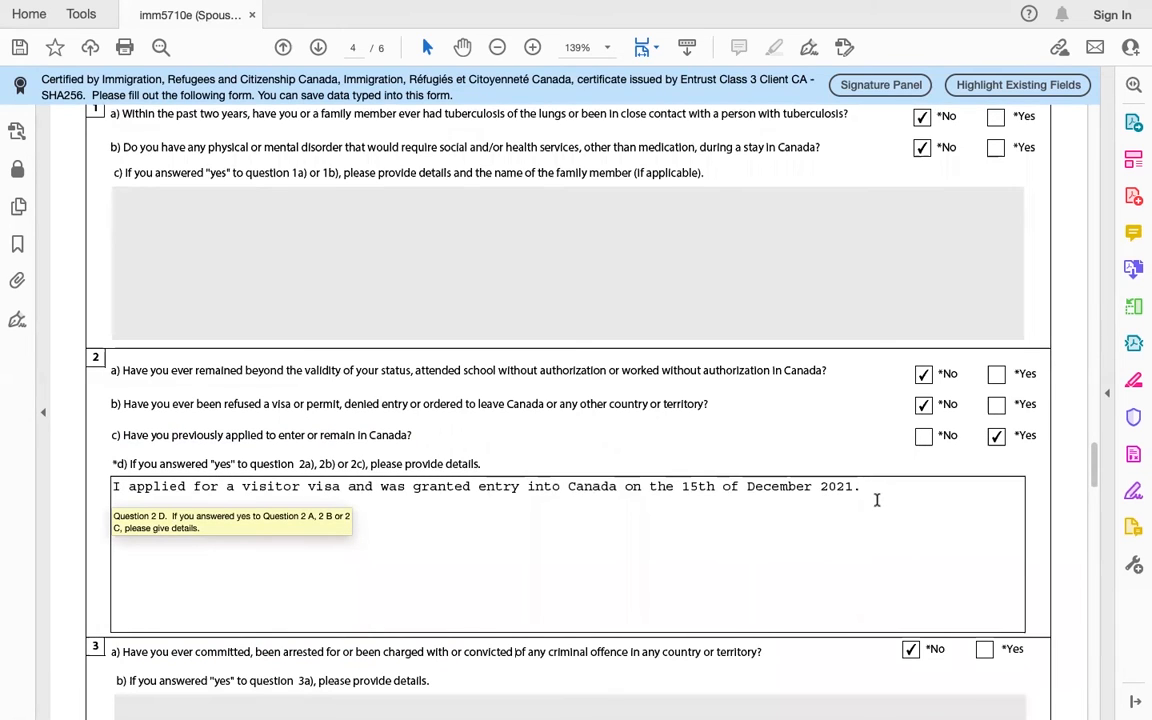
Step: Continue to page 5's military service, political association and ill-treatment answers
scroll(888, 482, down, 3)
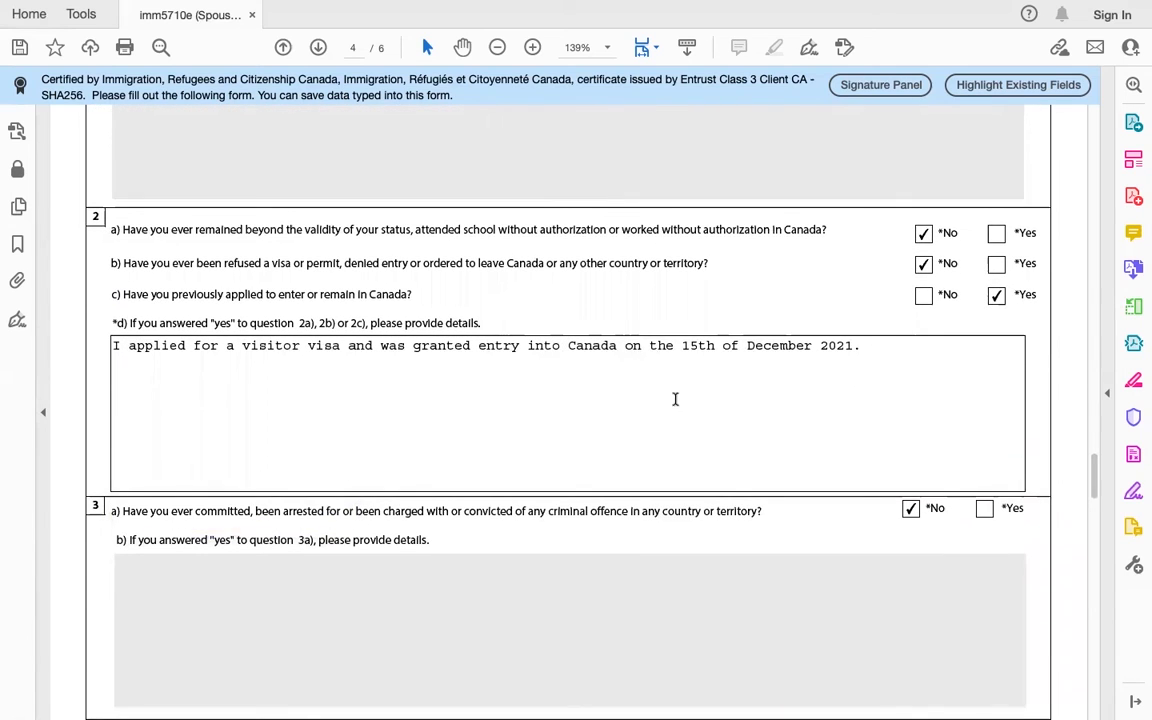
scroll(720, 345, down, 1)
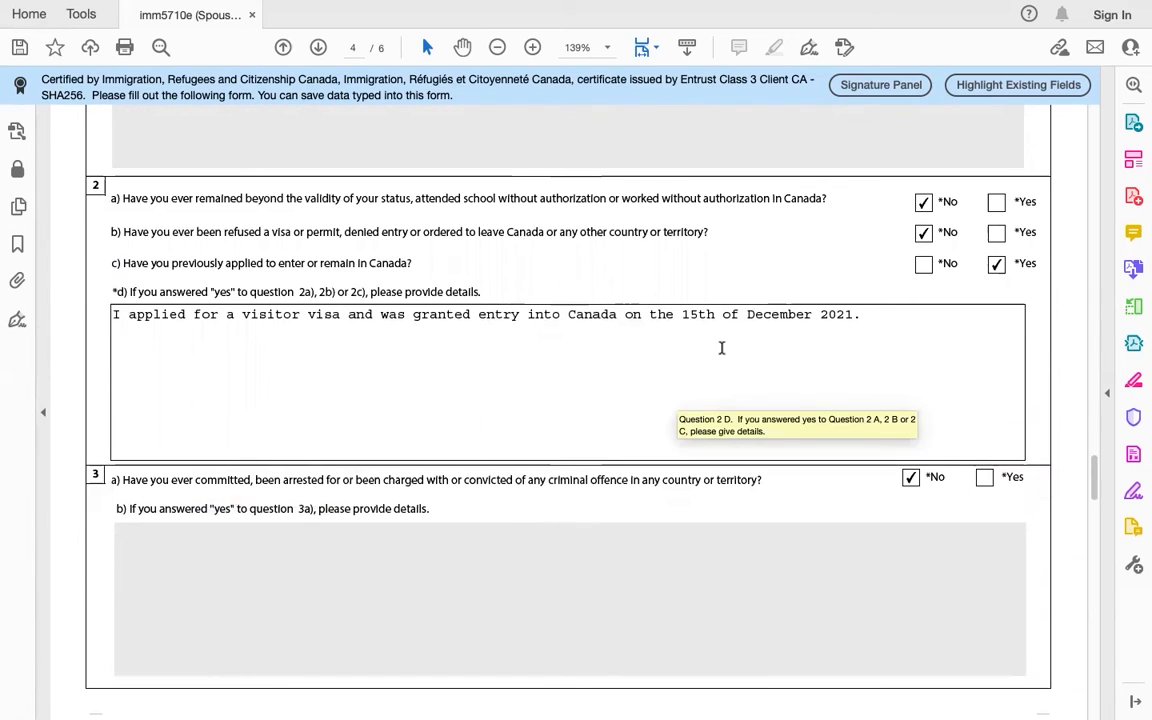
scroll(904, 496, down, 1)
scroll(904, 496, down, 1)
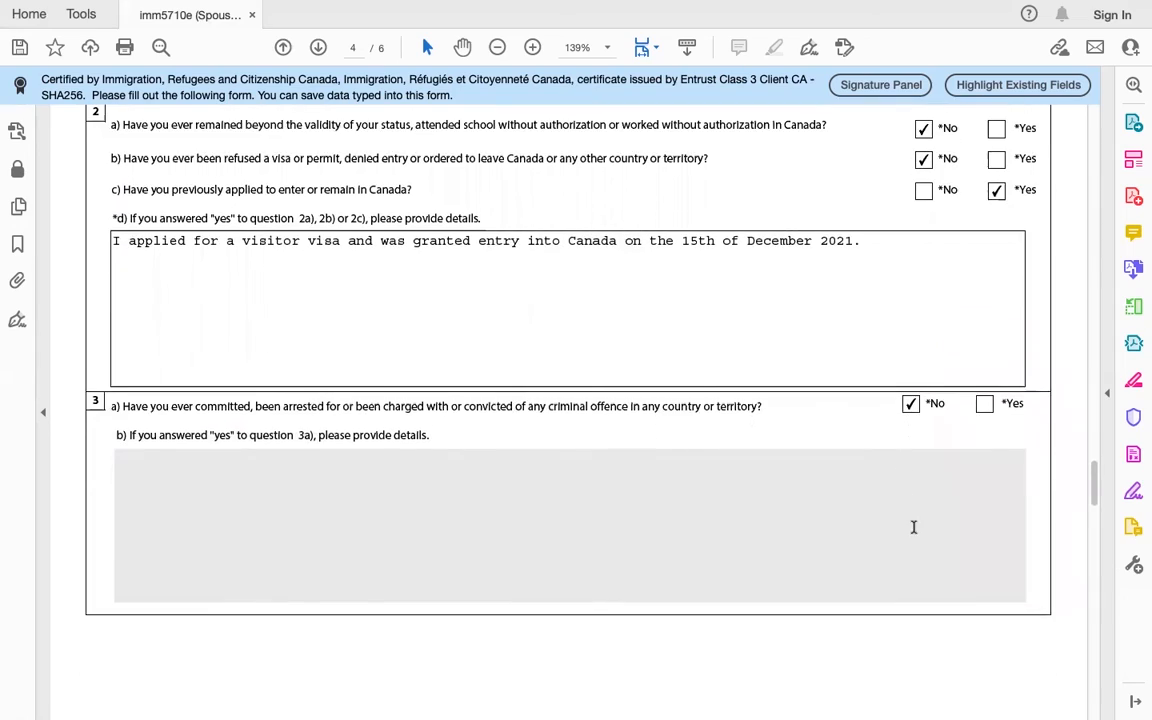
scroll(913, 527, down, 6)
scroll(913, 530, down, 6)
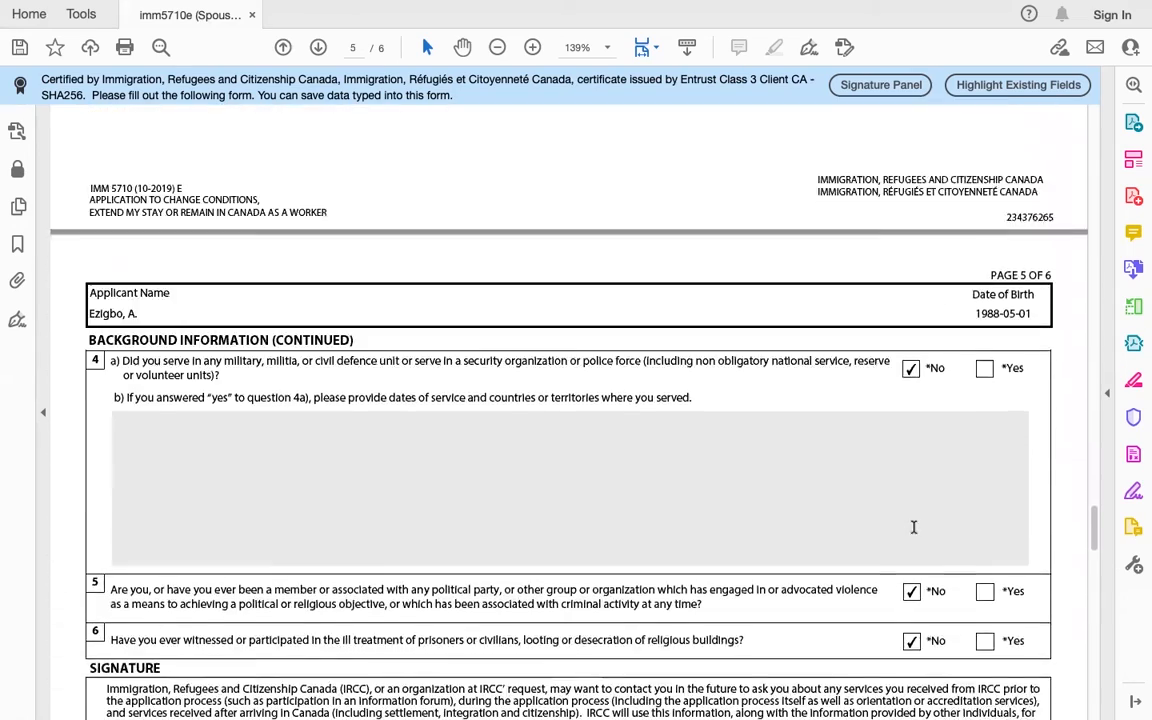
Step: Go down page 5 past the signature and 2022-01-02 date to the disclosure and Validate button
scroll(949, 510, down, 5)
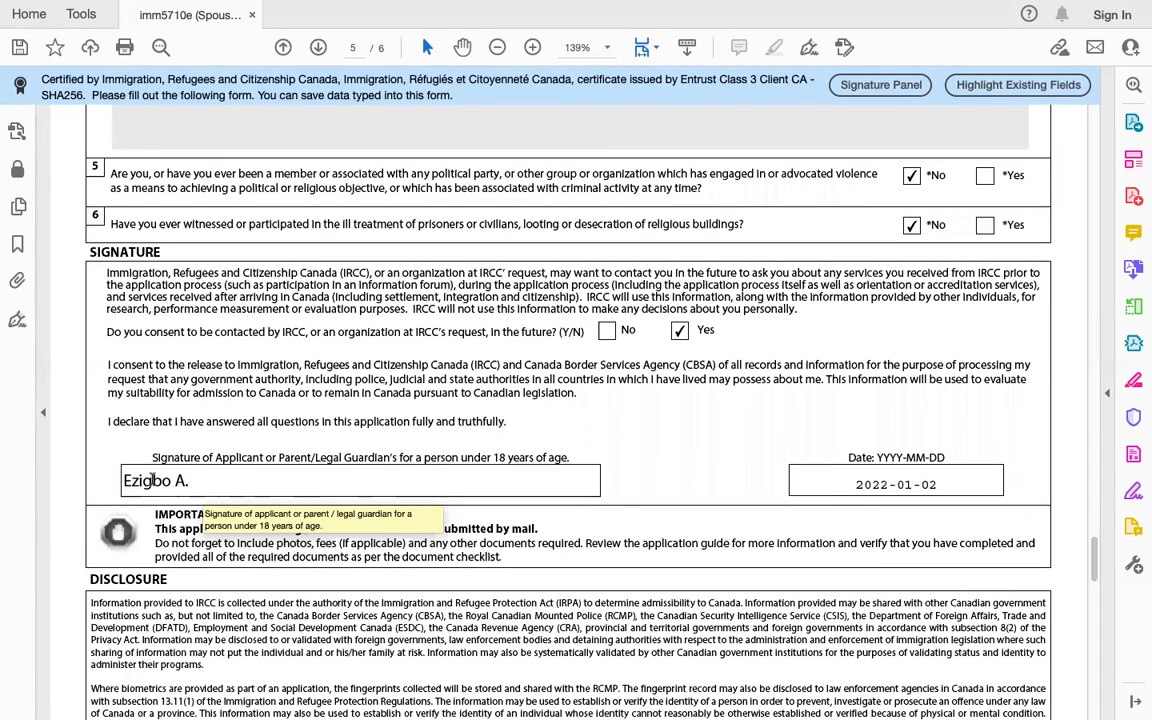
scroll(604, 544, down, 5)
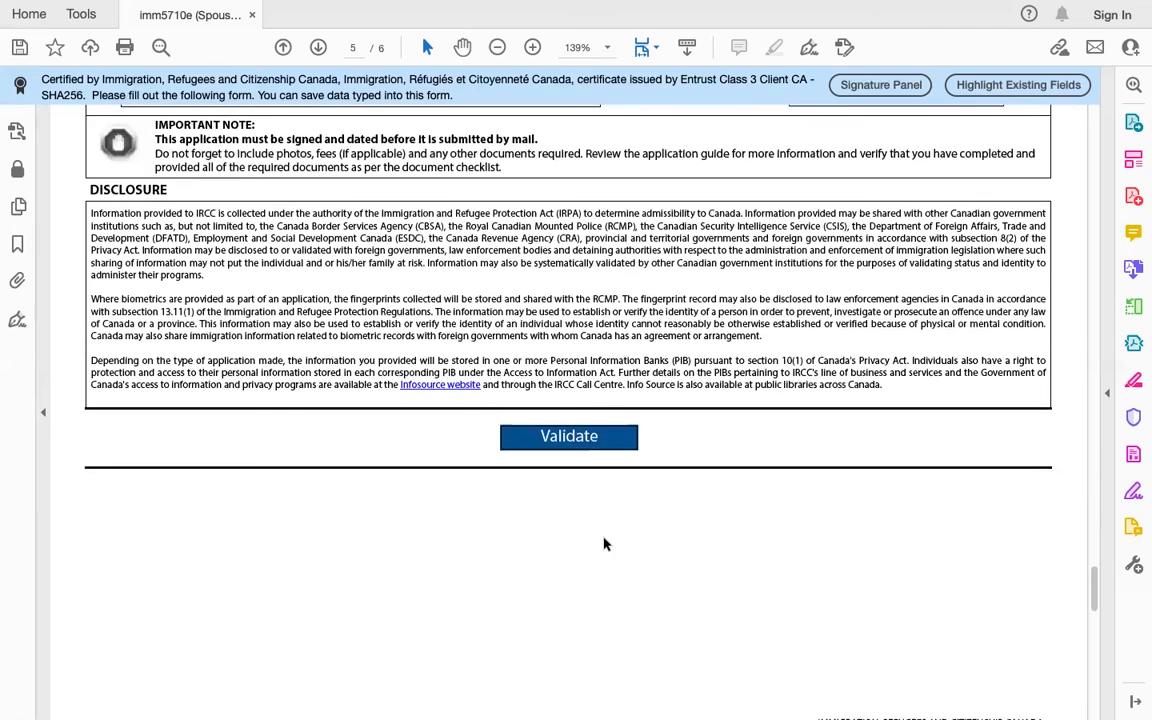
scroll(604, 544, up, 1)
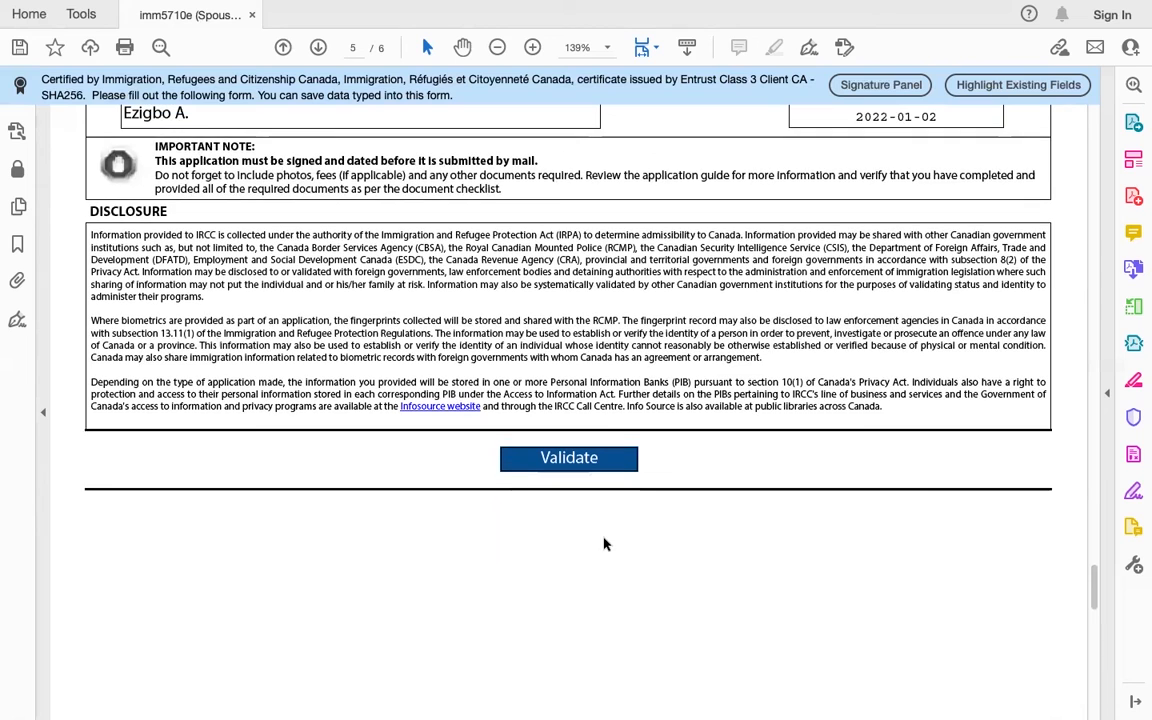
Step: Run Validate and read the success message, highlighting its printing and e-signing notes, then dismiss it
click(572, 460)
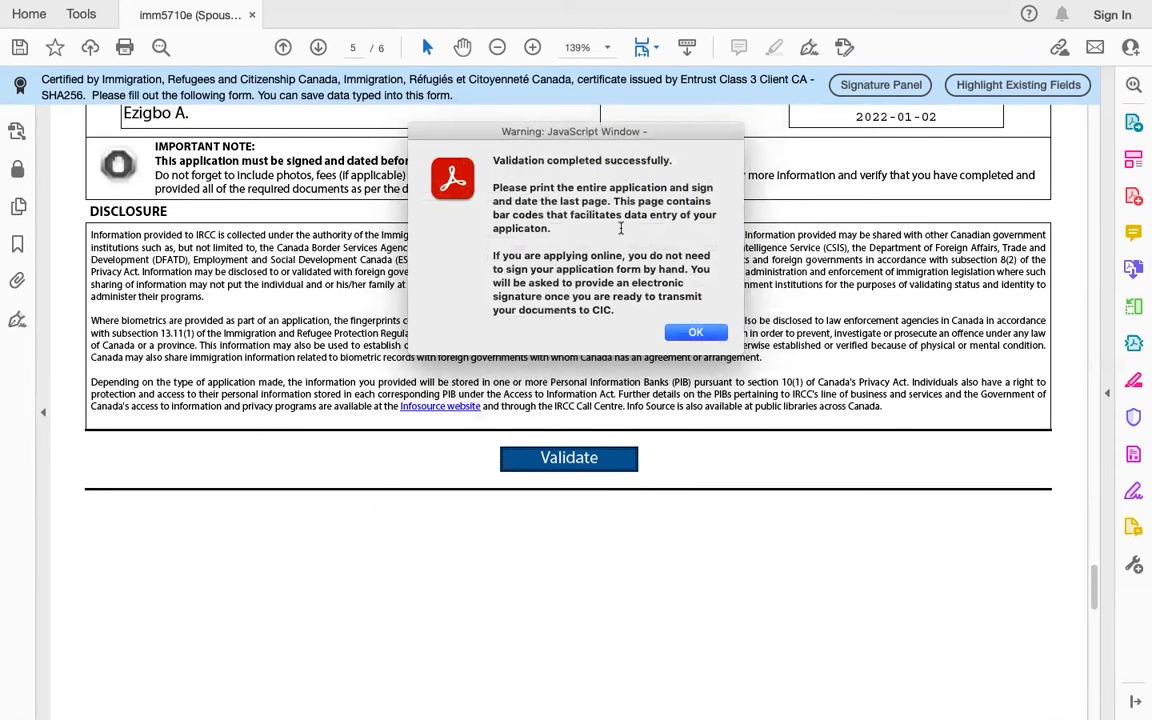
drag(673, 160, 489, 160)
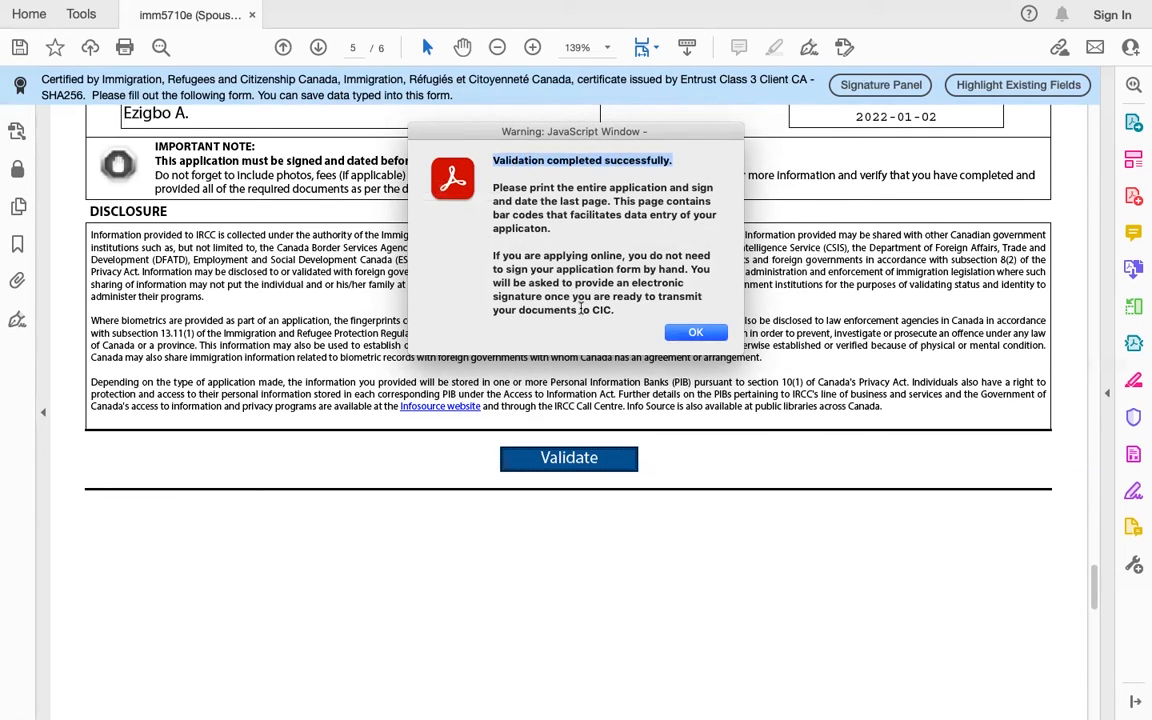
drag(566, 233, 493, 183)
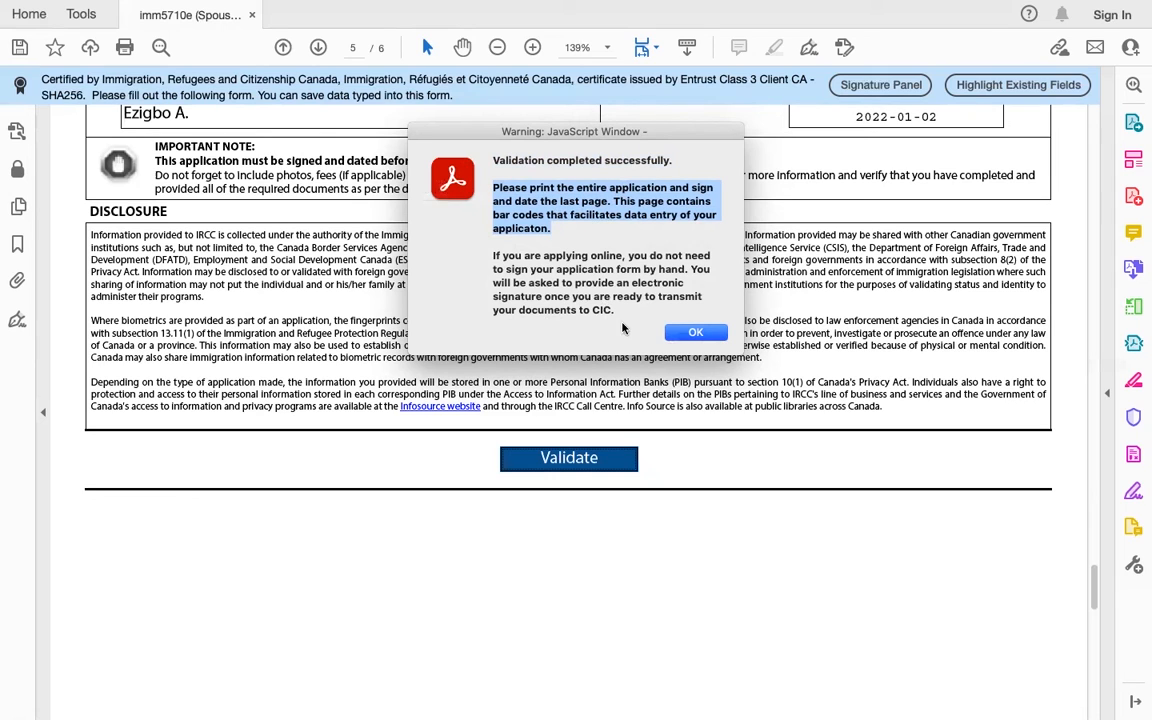
click(626, 307)
drag(617, 314, 480, 254)
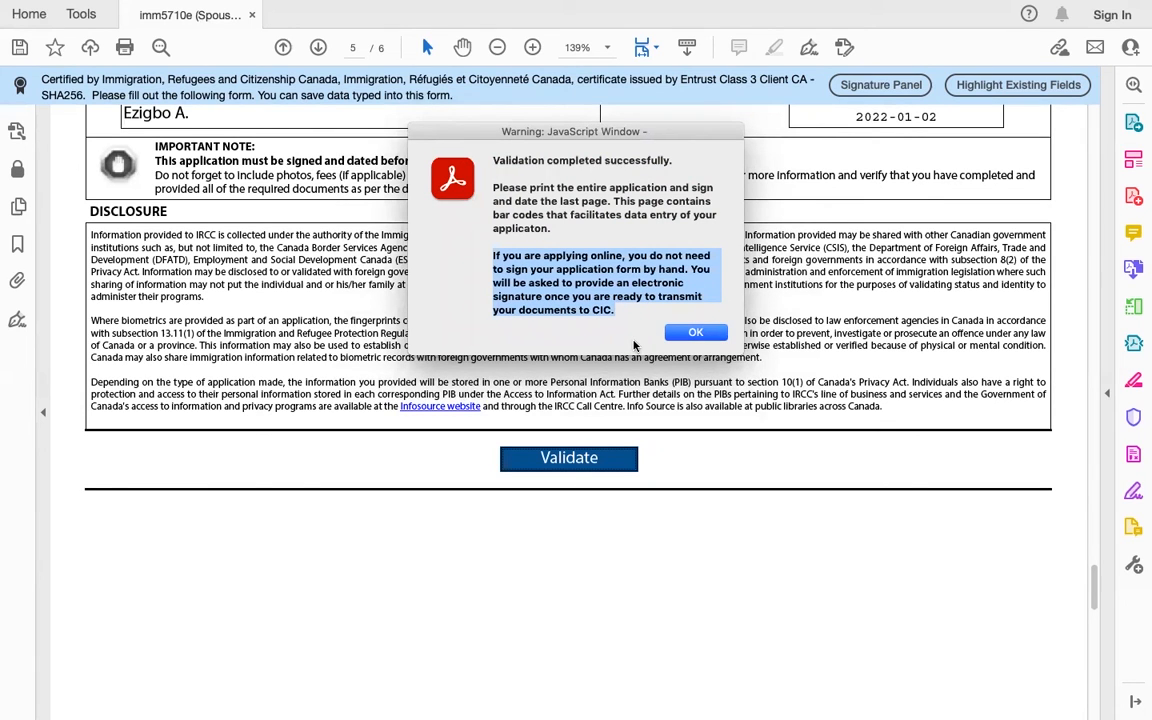
click(692, 333)
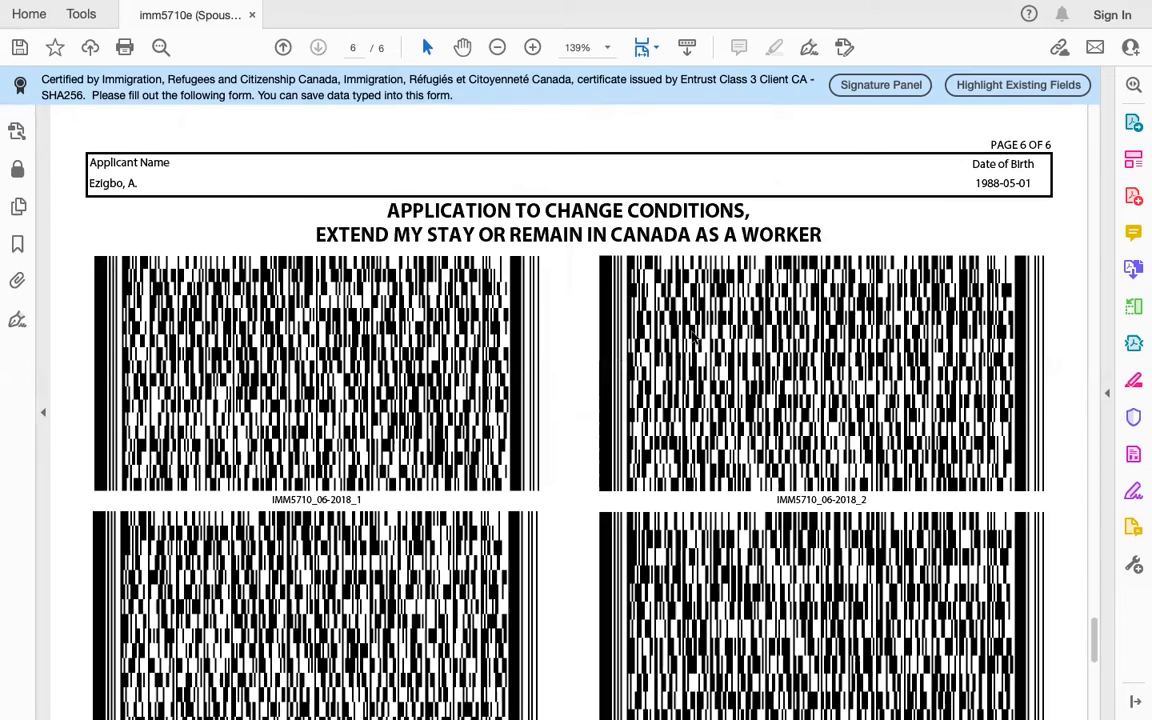
Step: Check the generated page 6 barcodes and return to page 1
scroll(692, 338, down, 10)
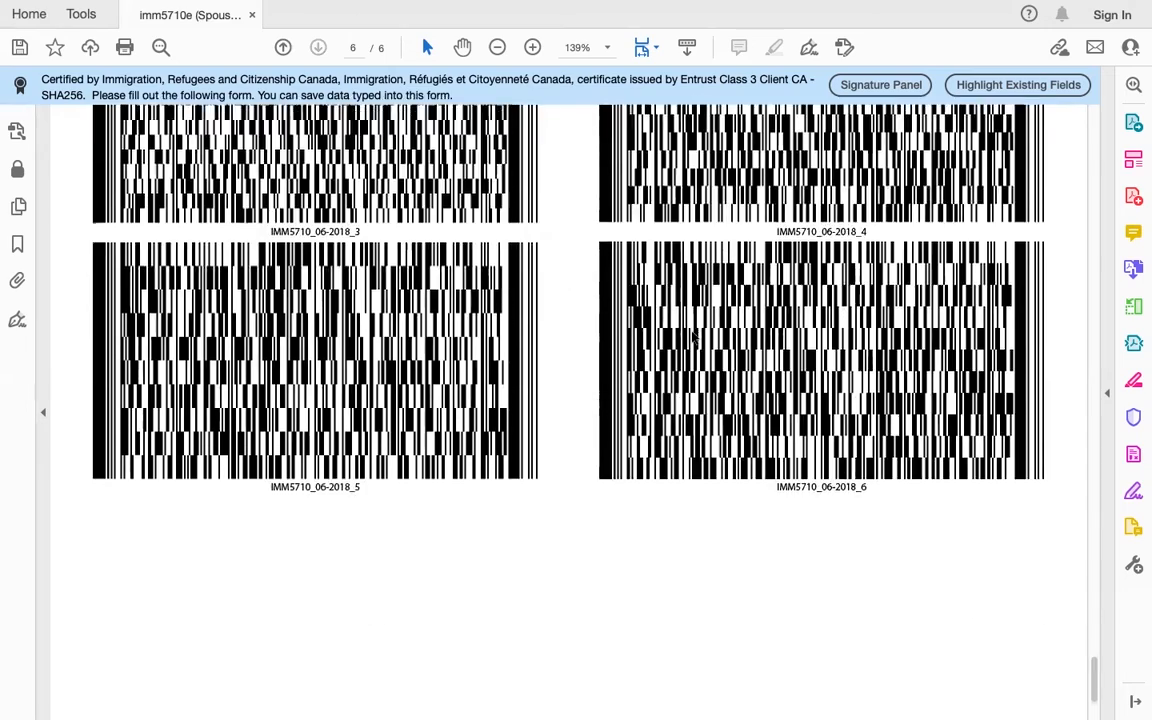
scroll(692, 338, up, 20)
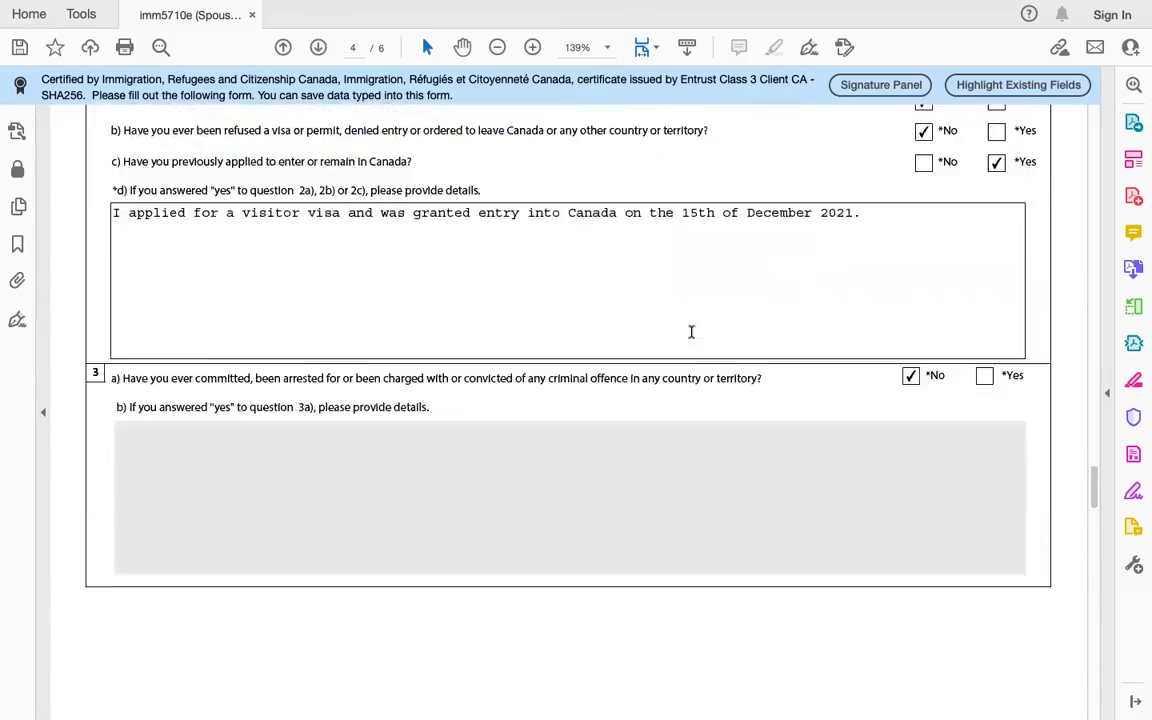
scroll(692, 335, up, 20)
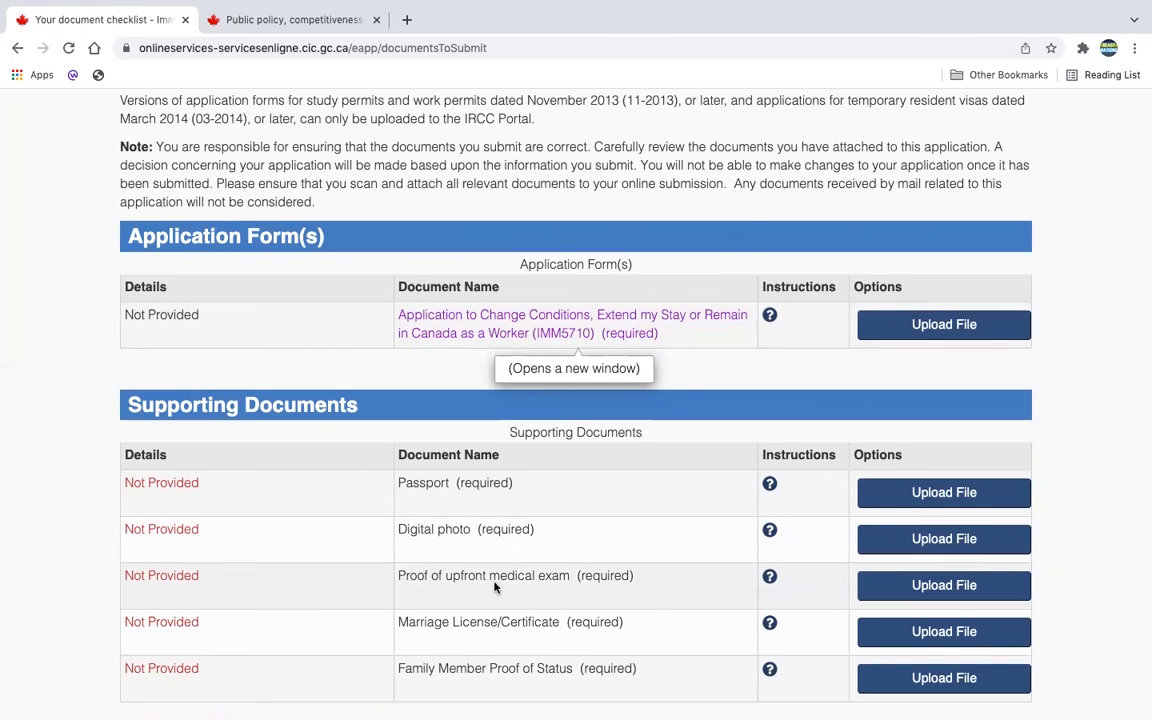
Step: Read the requirements for the Passport, Digital photo and upfront medical exam documents
scroll(589, 576, down, 3)
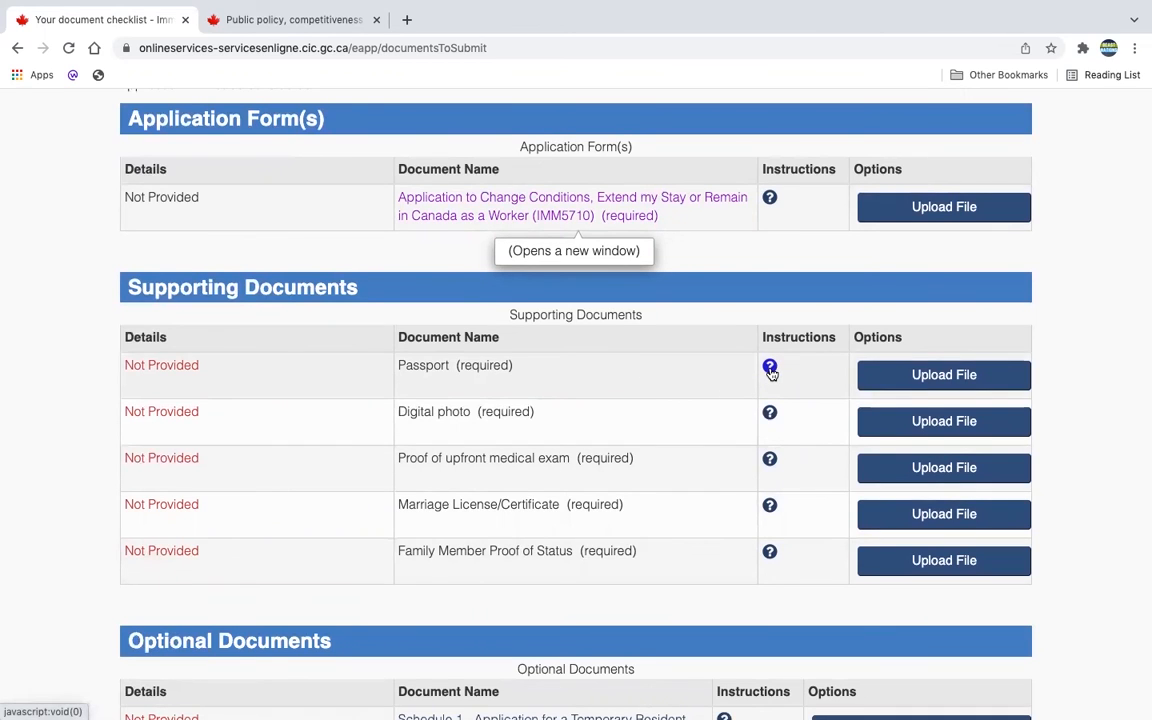
click(770, 369)
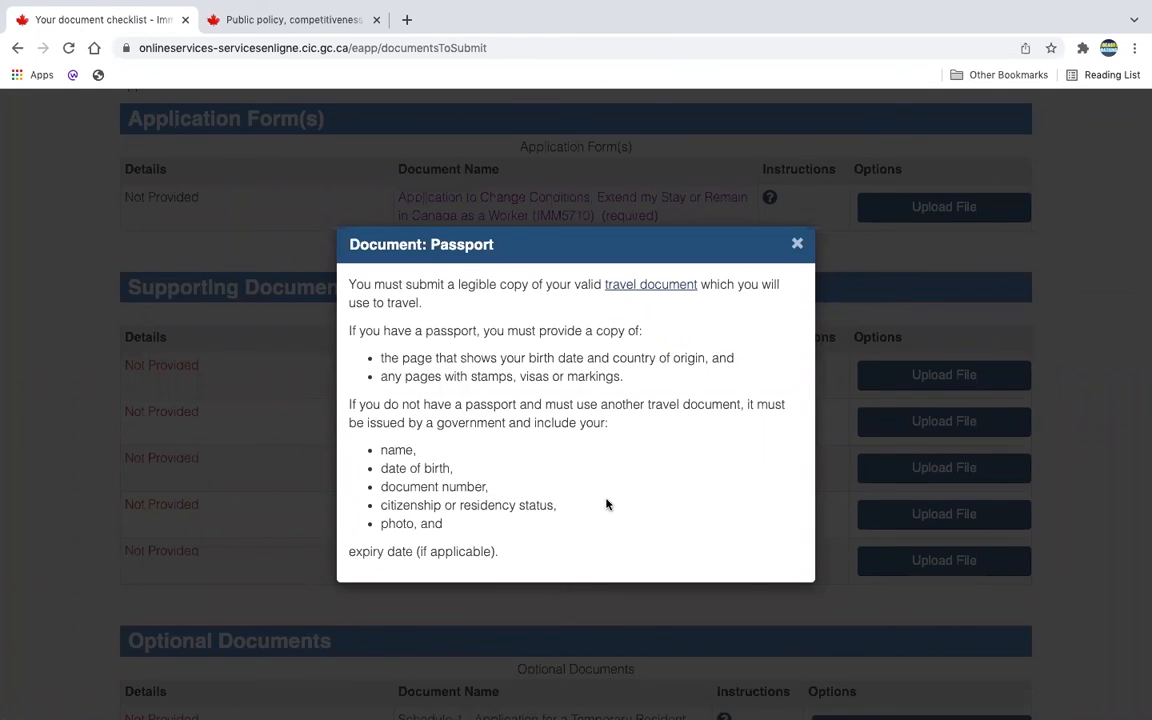
click(797, 246)
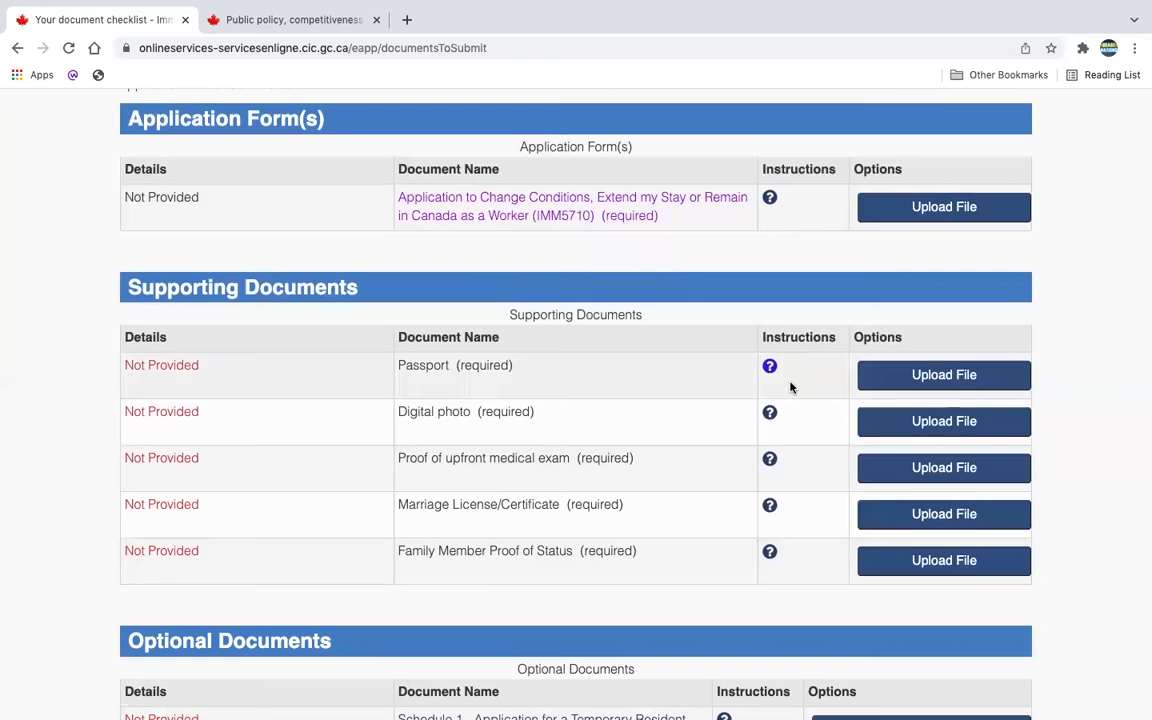
click(767, 412)
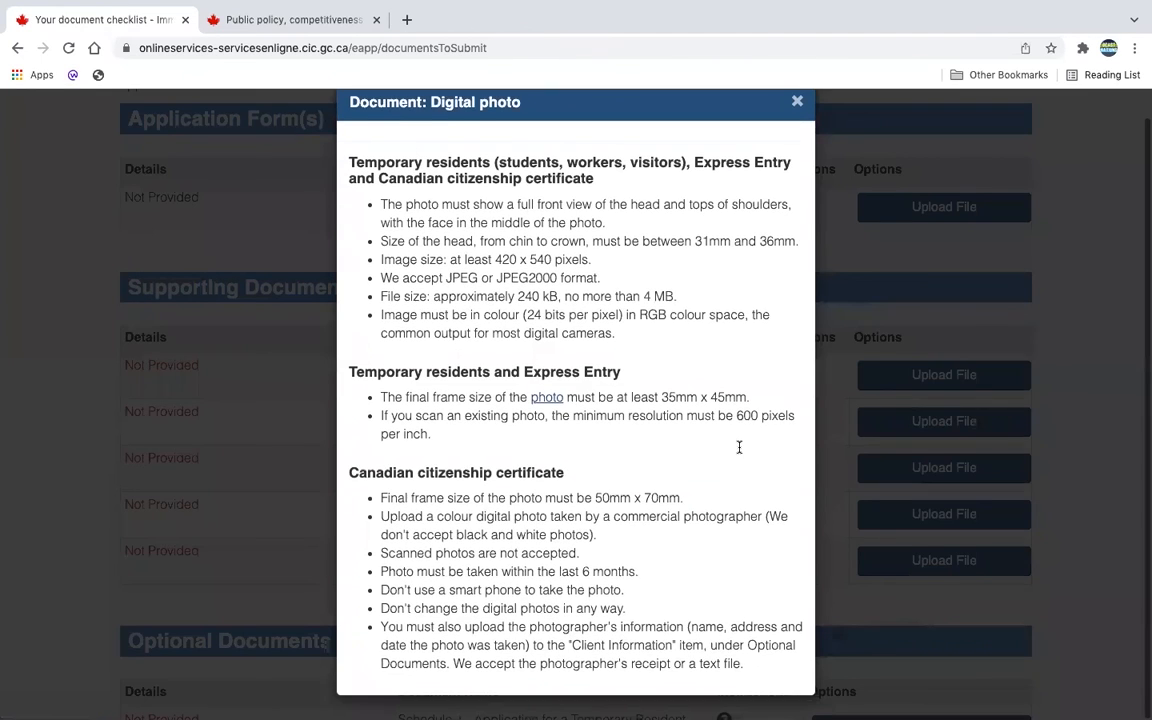
click(797, 131)
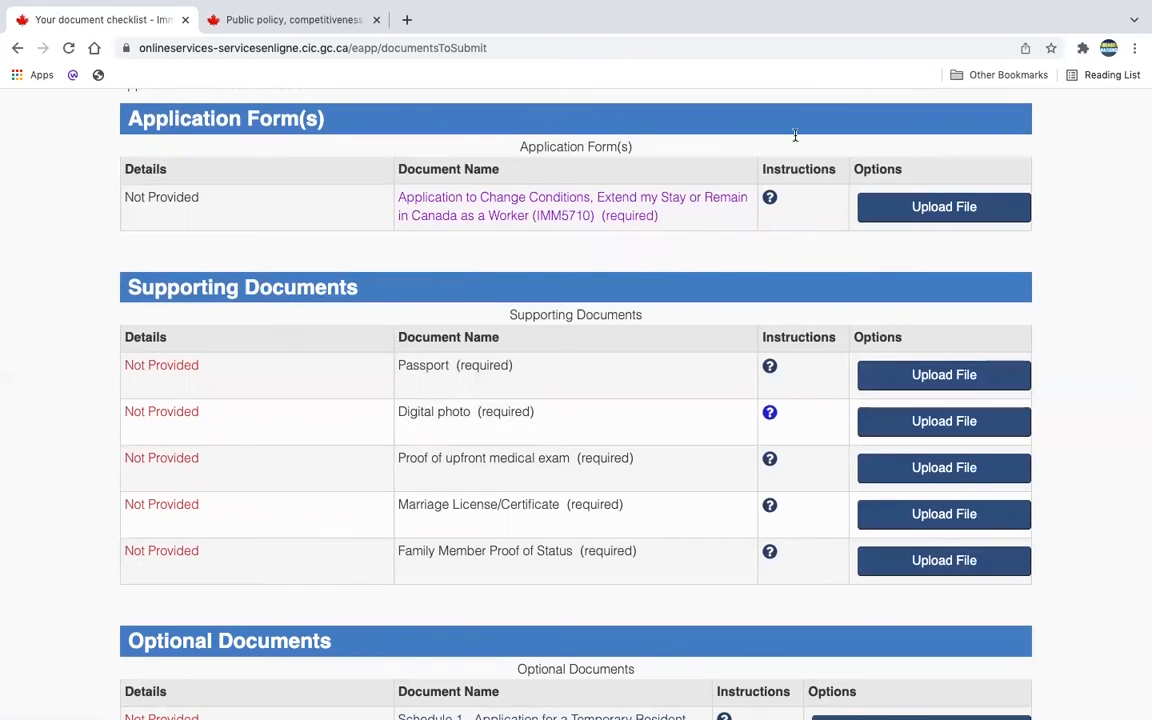
click(769, 458)
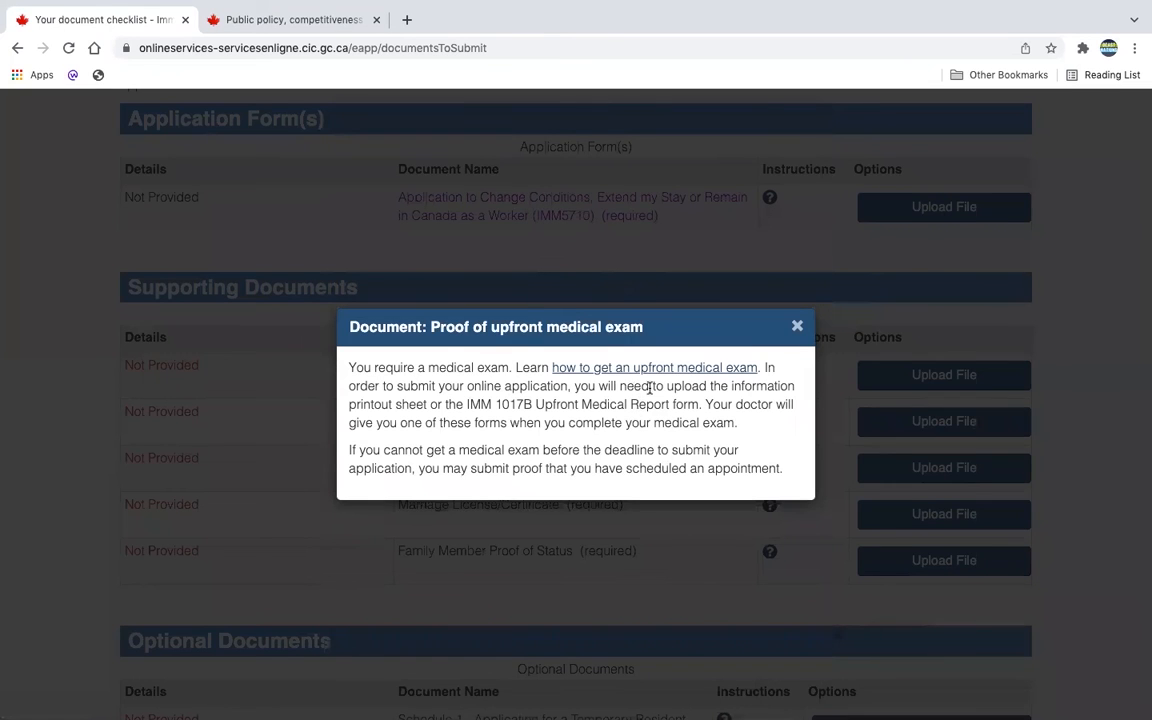
click(797, 326)
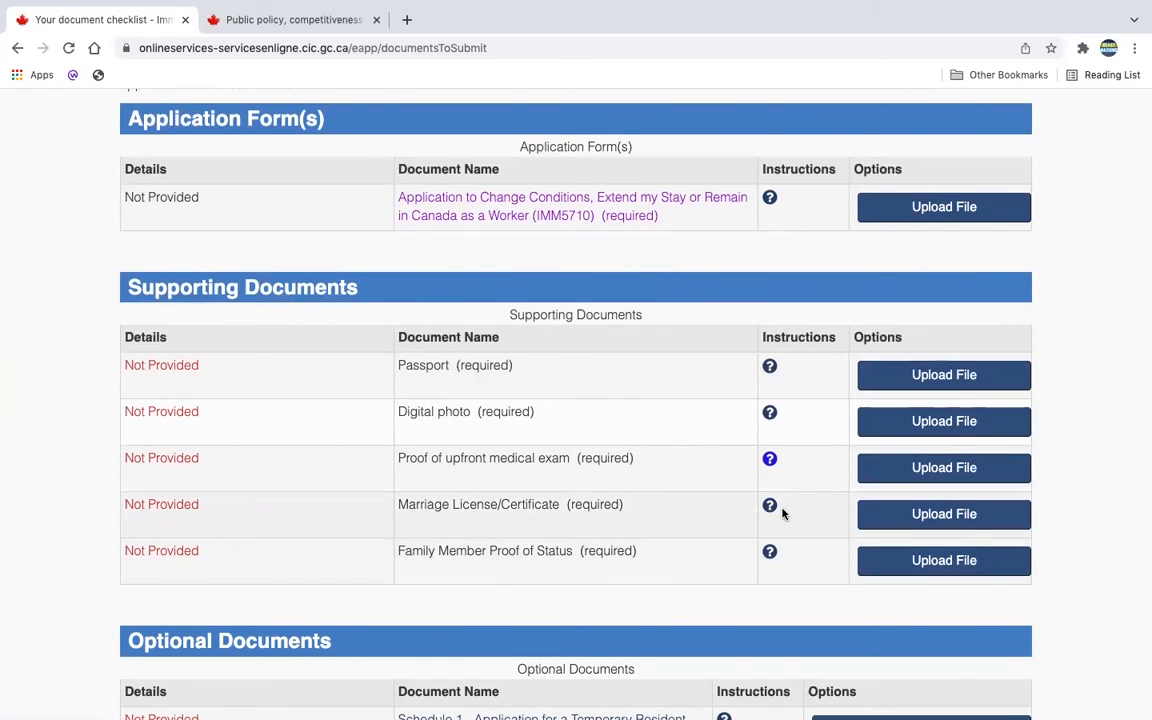
Step: Start the file upload for the IMM5710 application form
scroll(761, 574, up, 1)
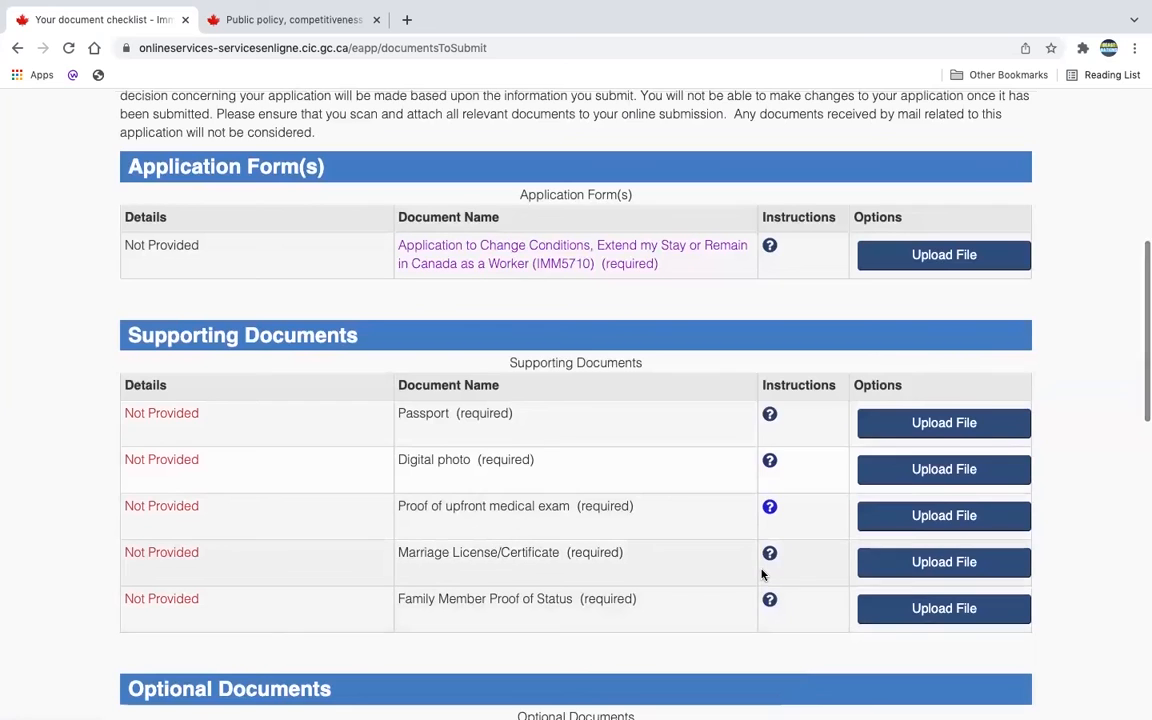
scroll(761, 574, down, 1)
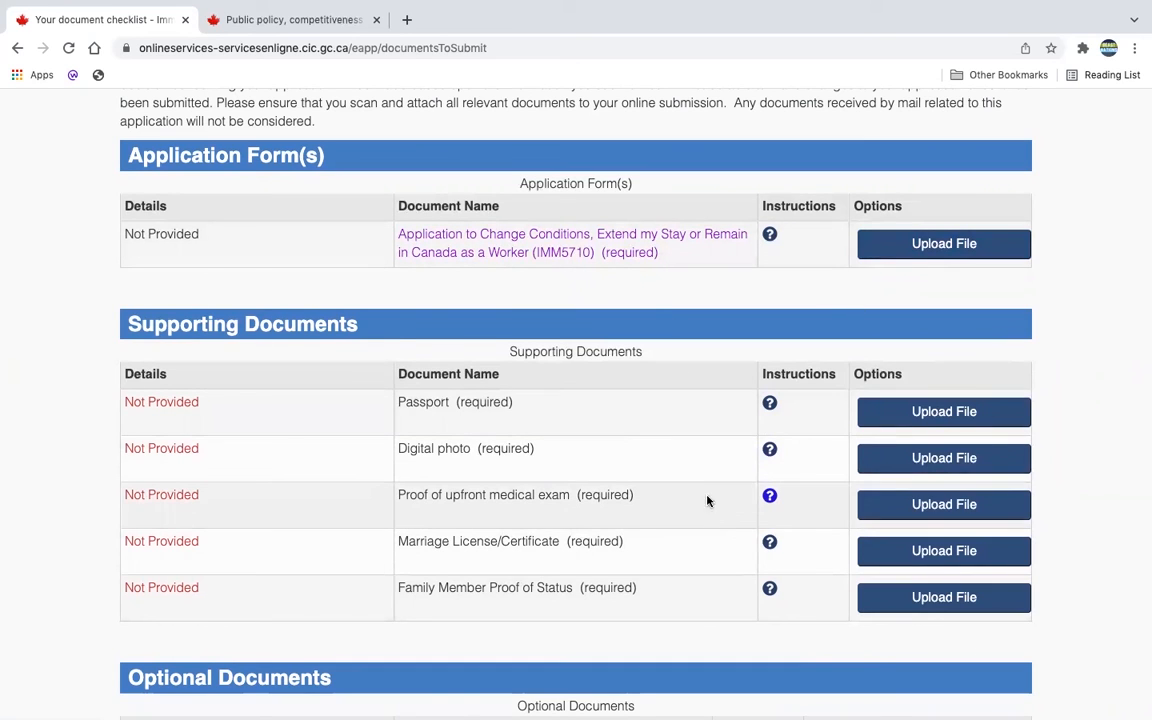
click(926, 247)
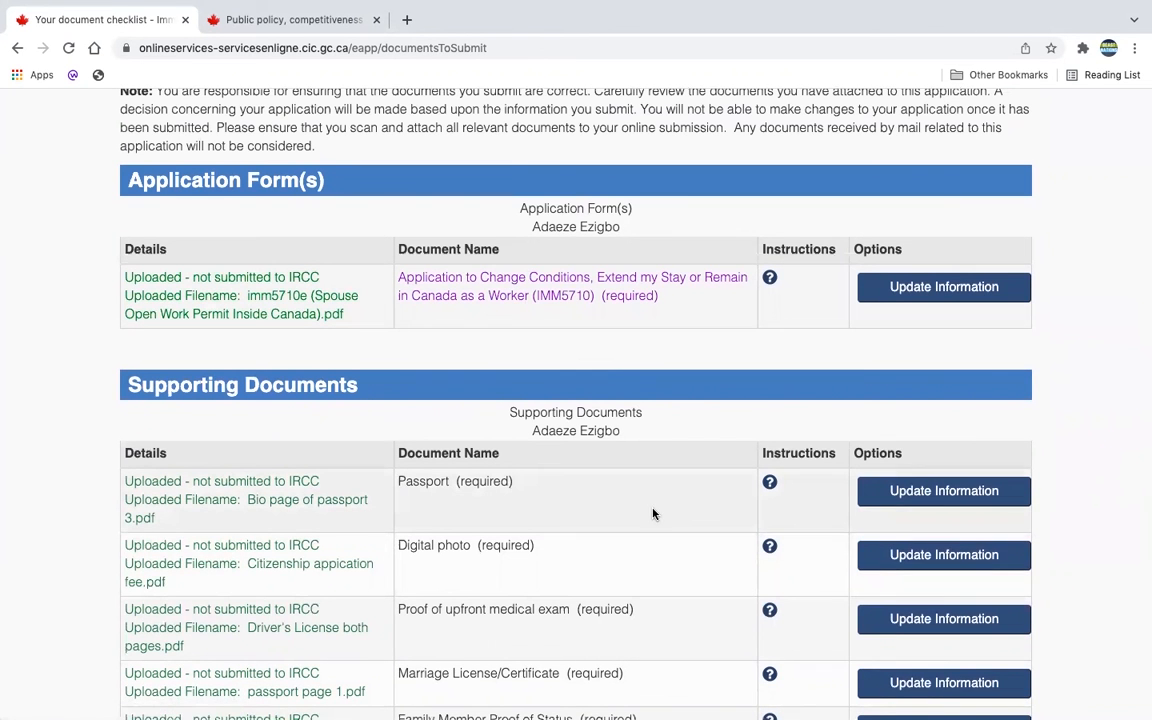
scroll(690, 443, down, 1)
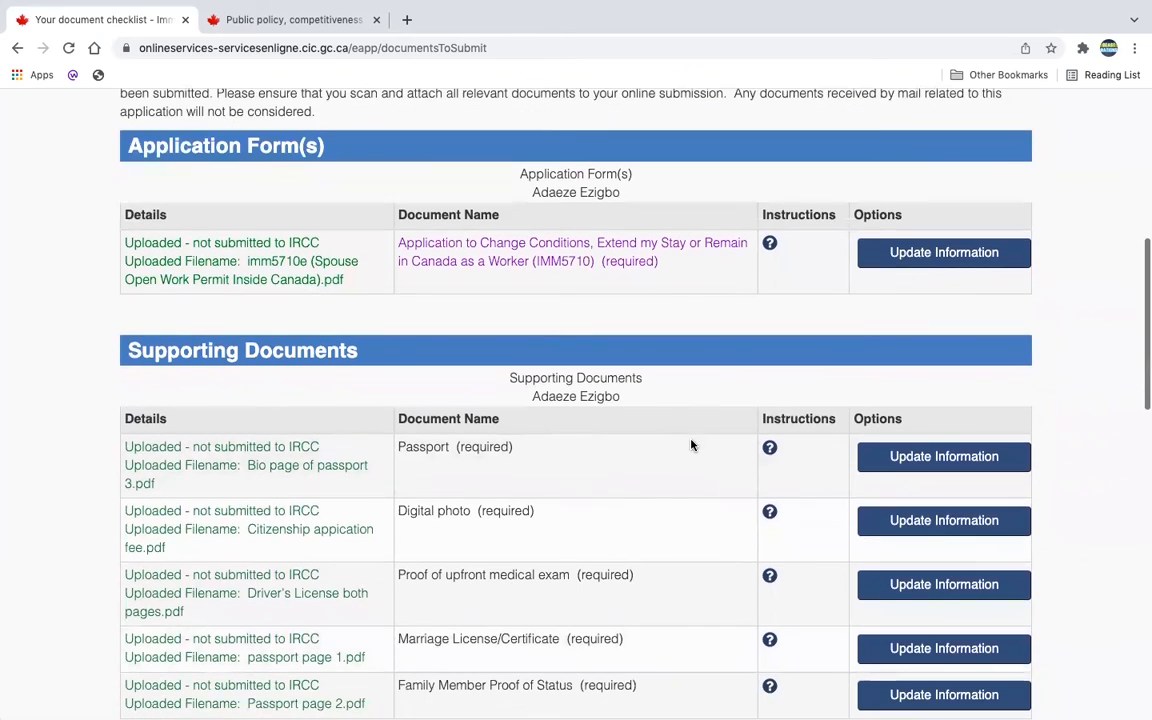
scroll(295, 435, down, 2)
scroll(303, 440, down, 1)
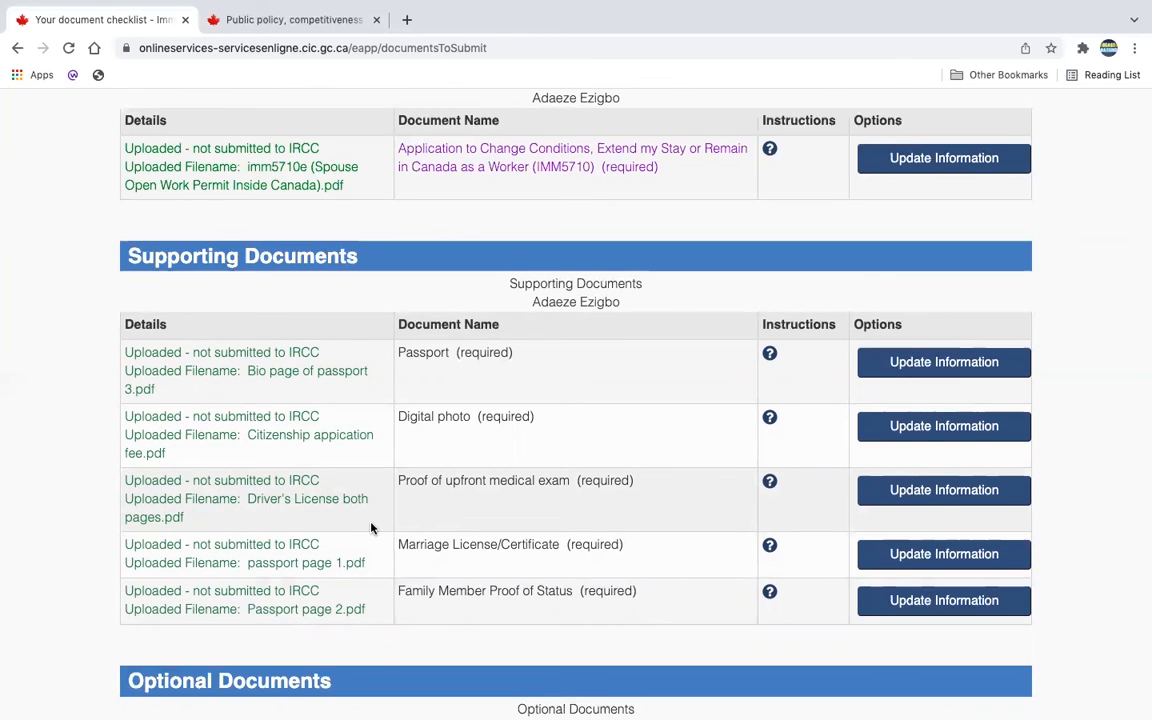
scroll(584, 375, down, 1)
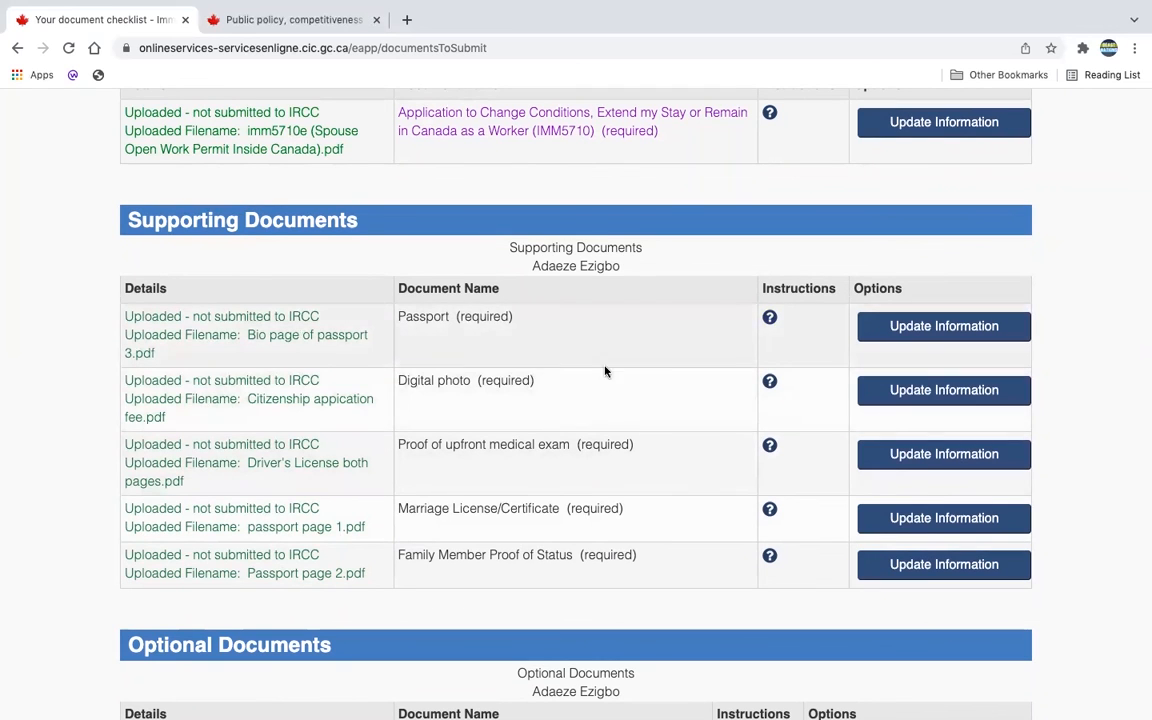
scroll(499, 432, down, 2)
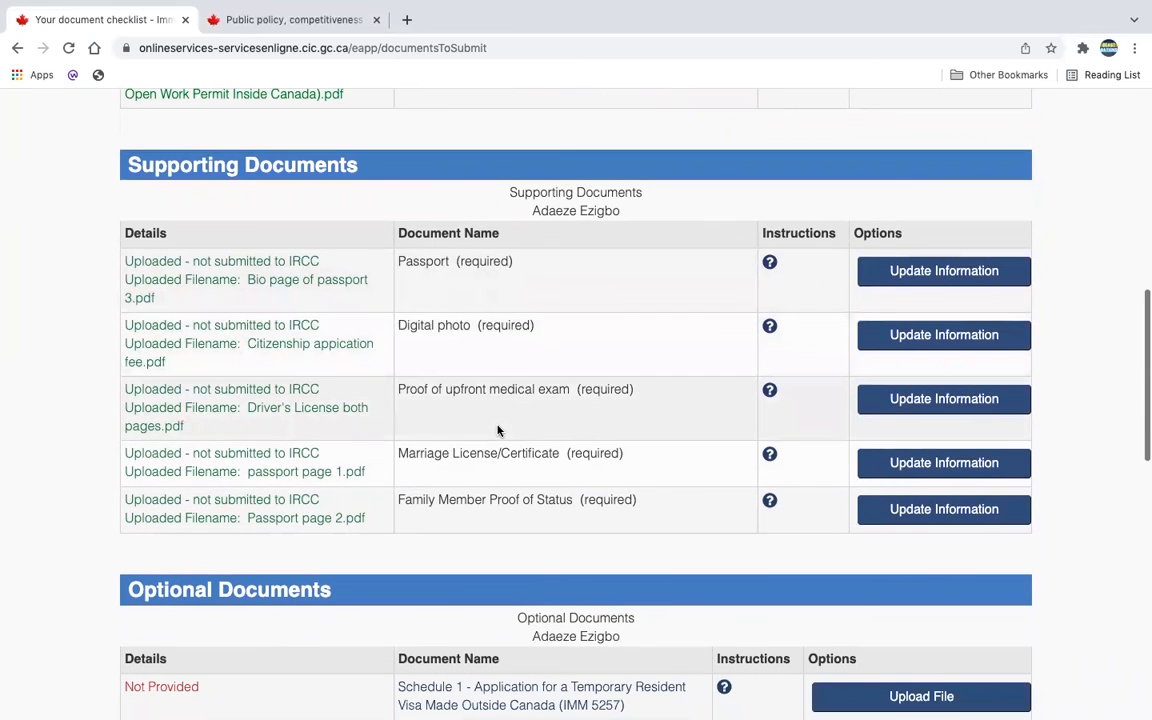
scroll(499, 432, down, 5)
scroll(497, 424, down, 2)
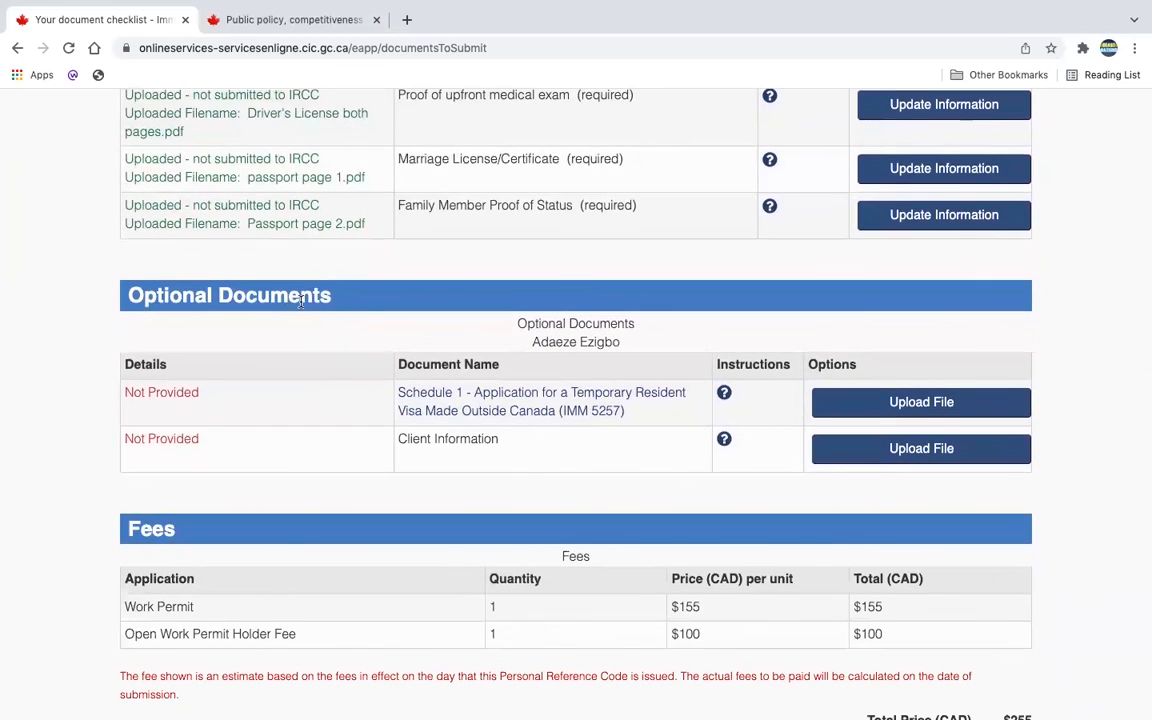
scroll(527, 445, down, 5)
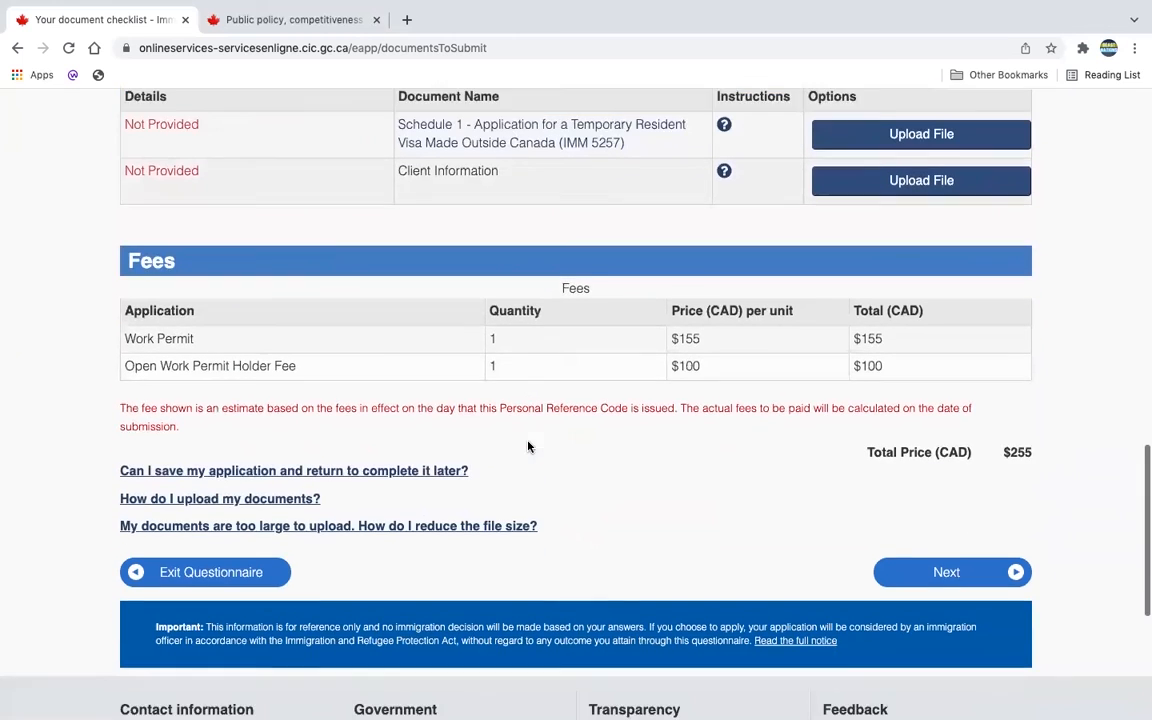
scroll(528, 446, down, 1)
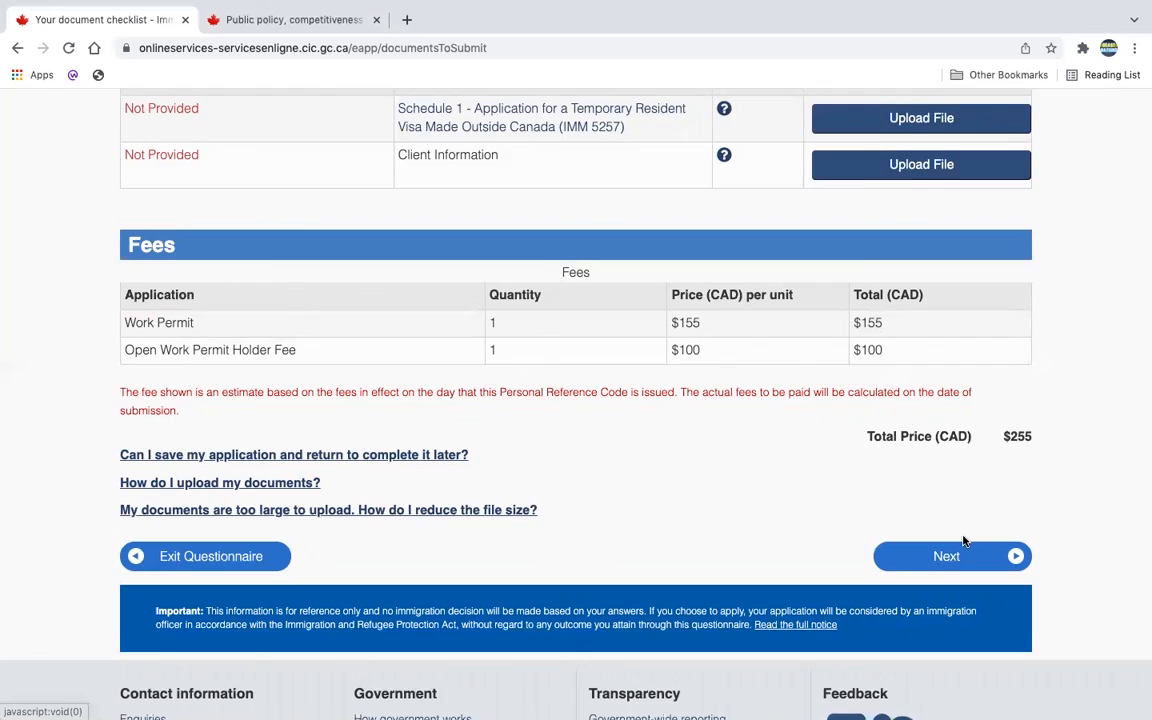
scroll(960, 545, down, 2)
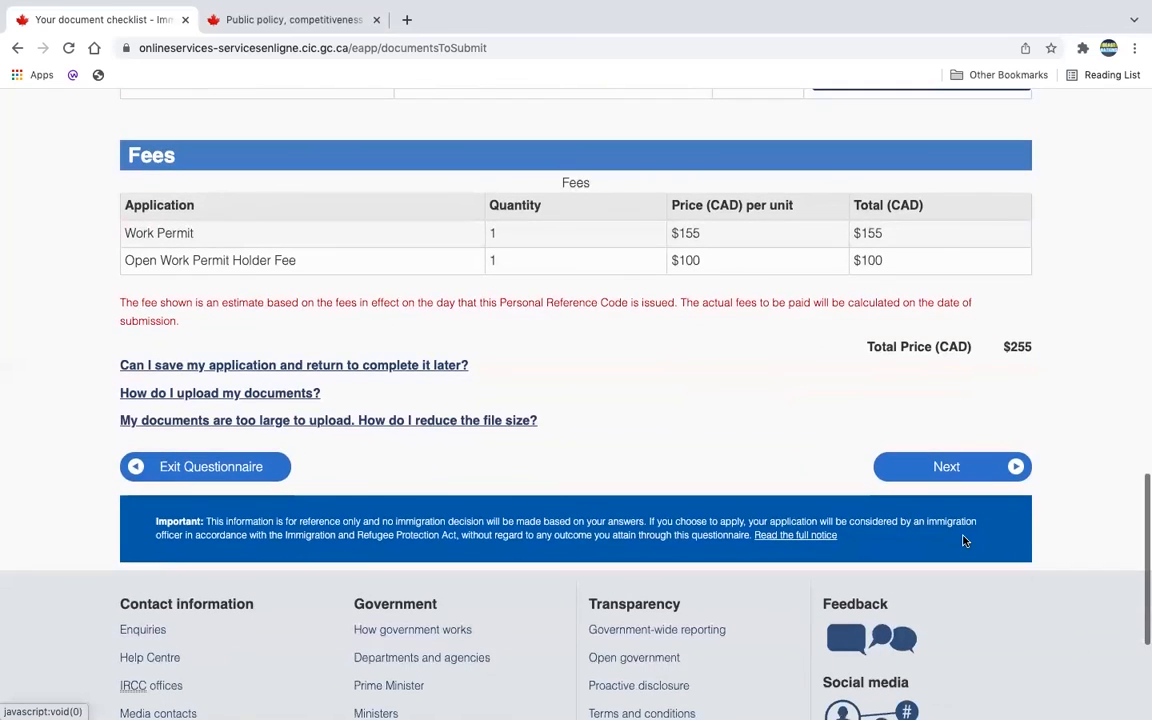
Step: Continue from the checklist to the declaration page and reach its Please select field
click(949, 469)
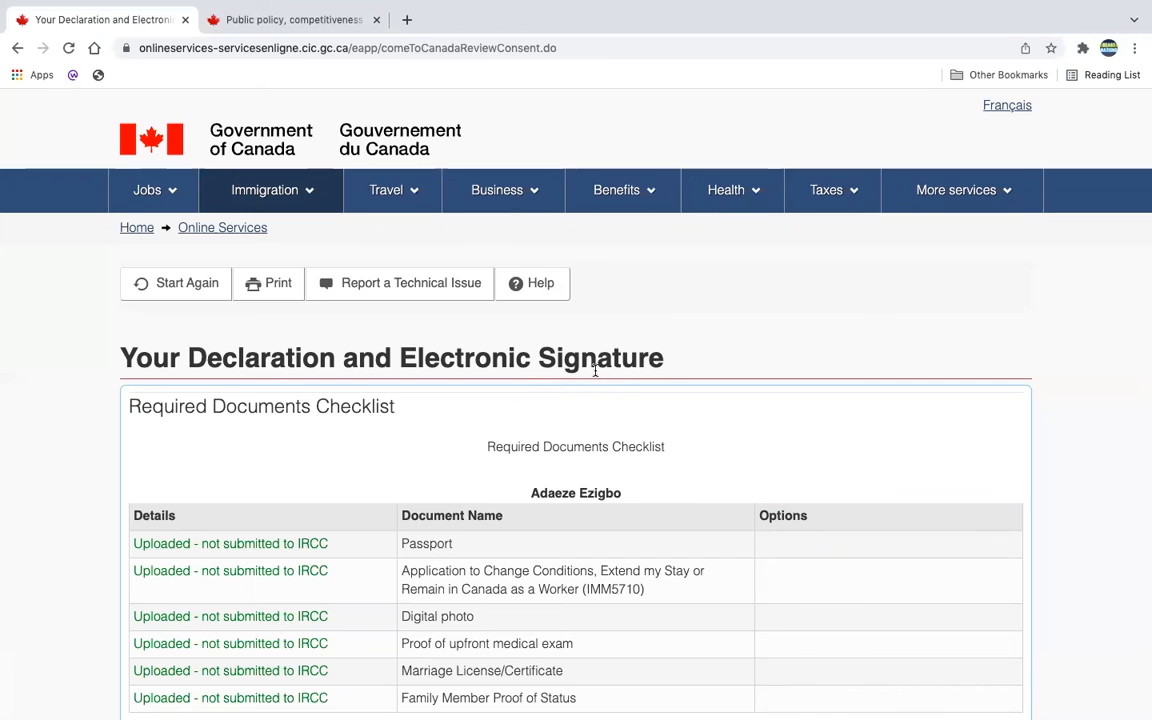
scroll(586, 514, down, 2)
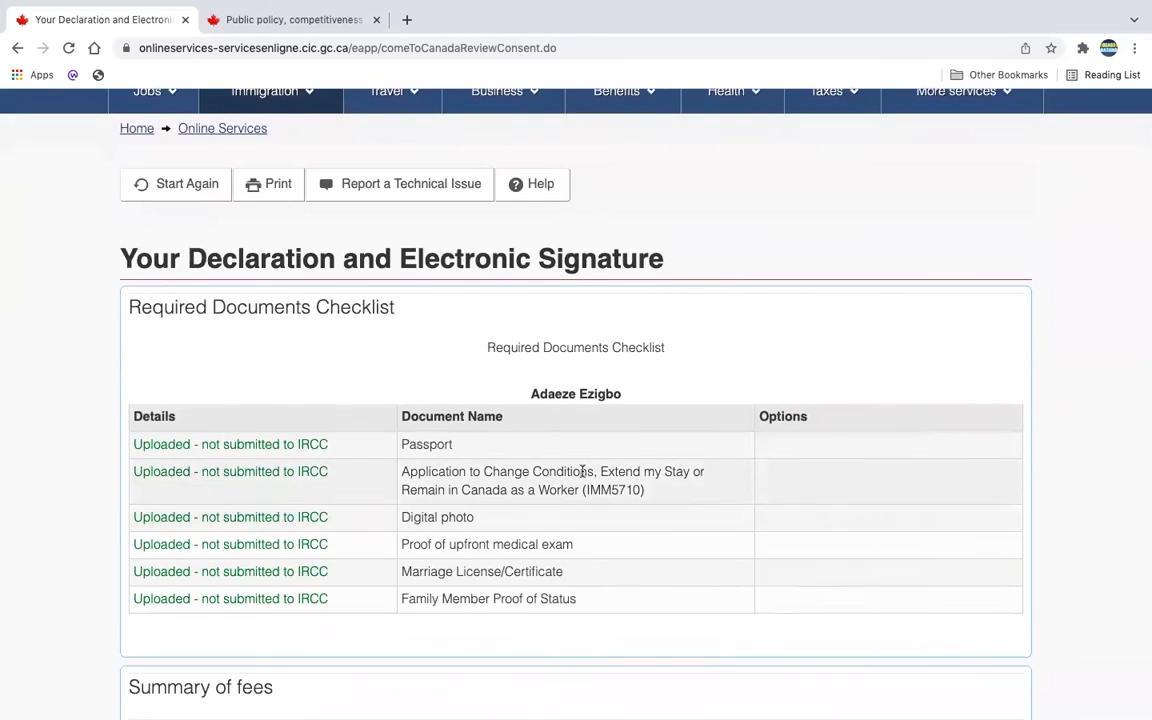
scroll(566, 471, down, 1)
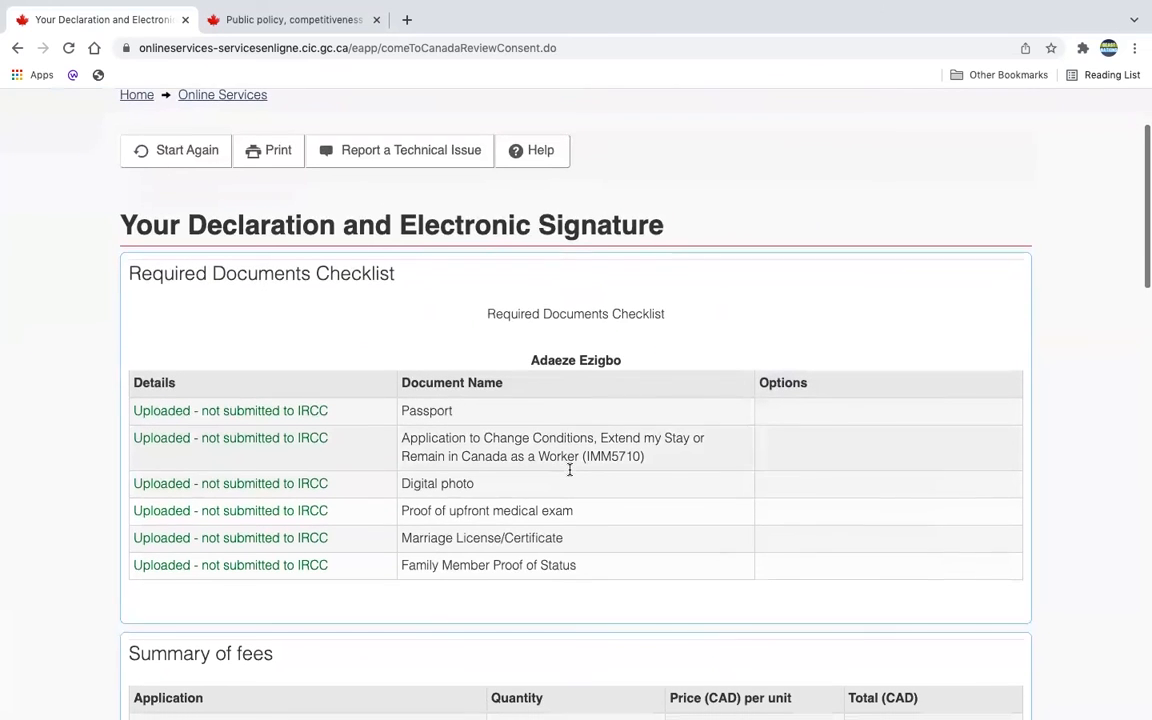
scroll(570, 469, down, 2)
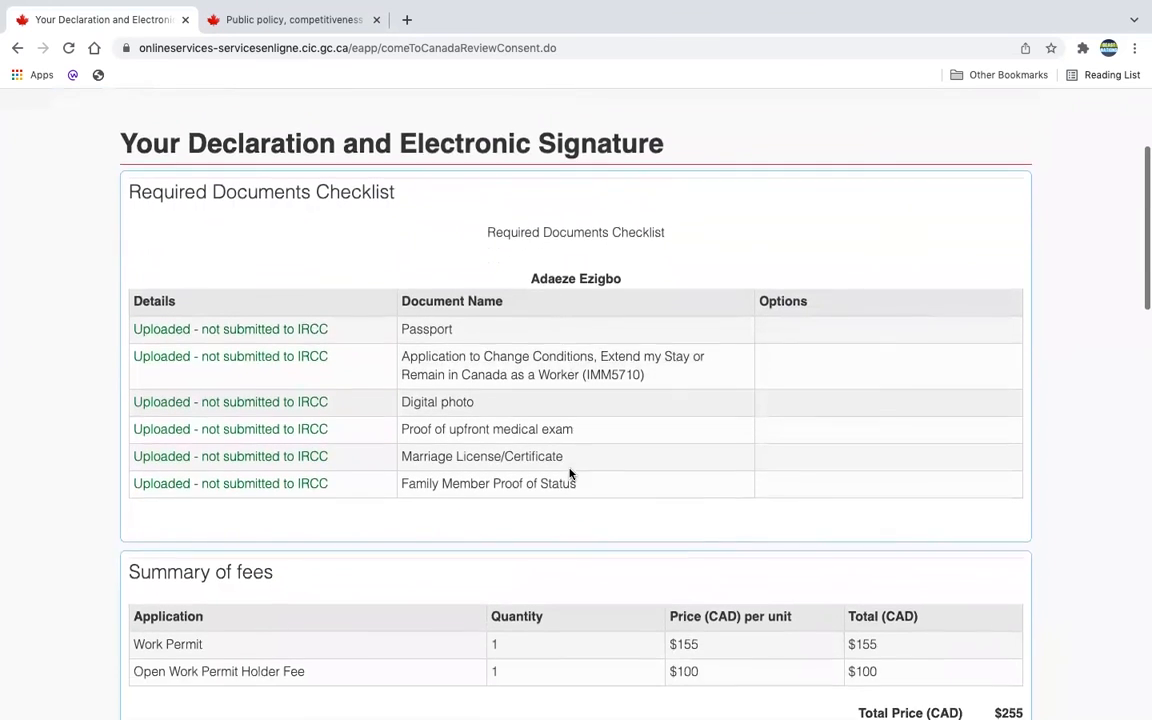
scroll(570, 473, down, 7)
scroll(570, 473, down, 7)
scroll(570, 470, down, 3)
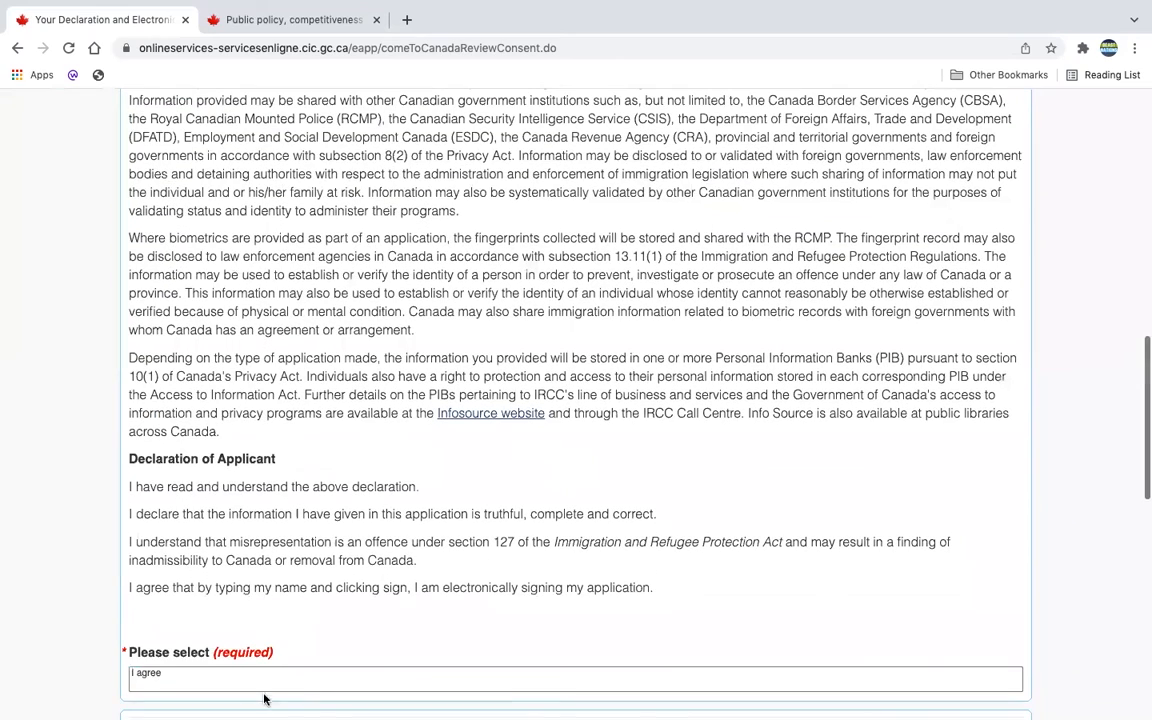
Step: Choose 'I agree' and enter the applicant's given name in the signature field
click(155, 677)
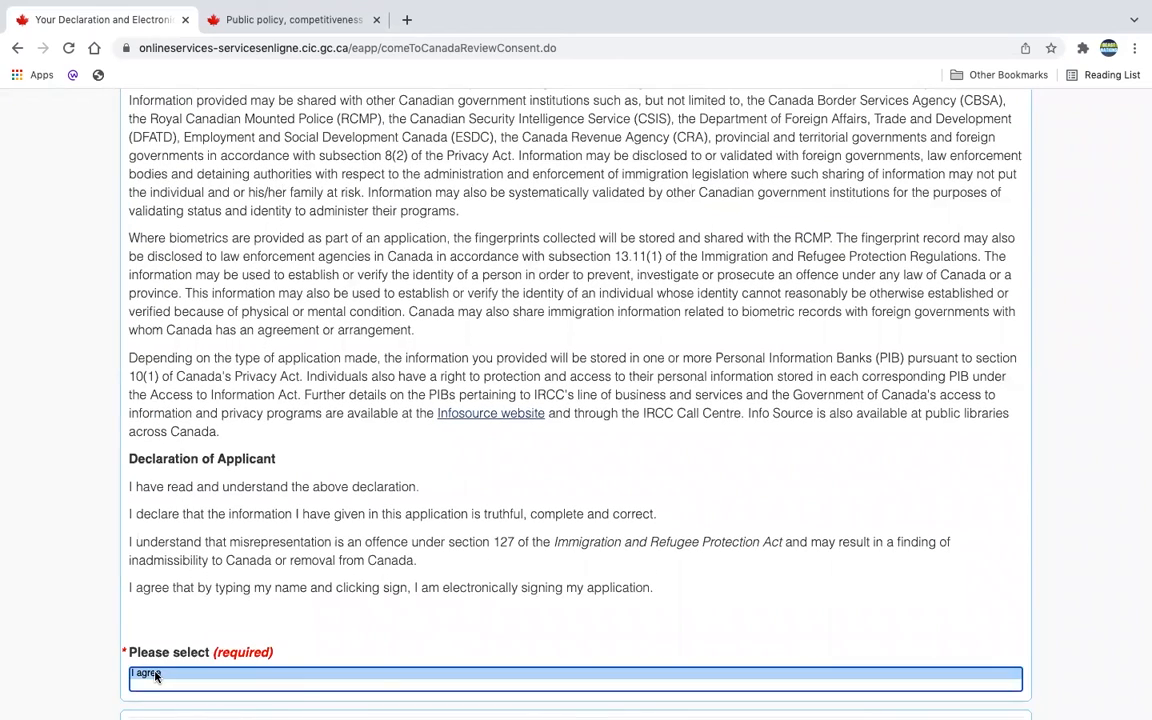
scroll(234, 677, down, 3)
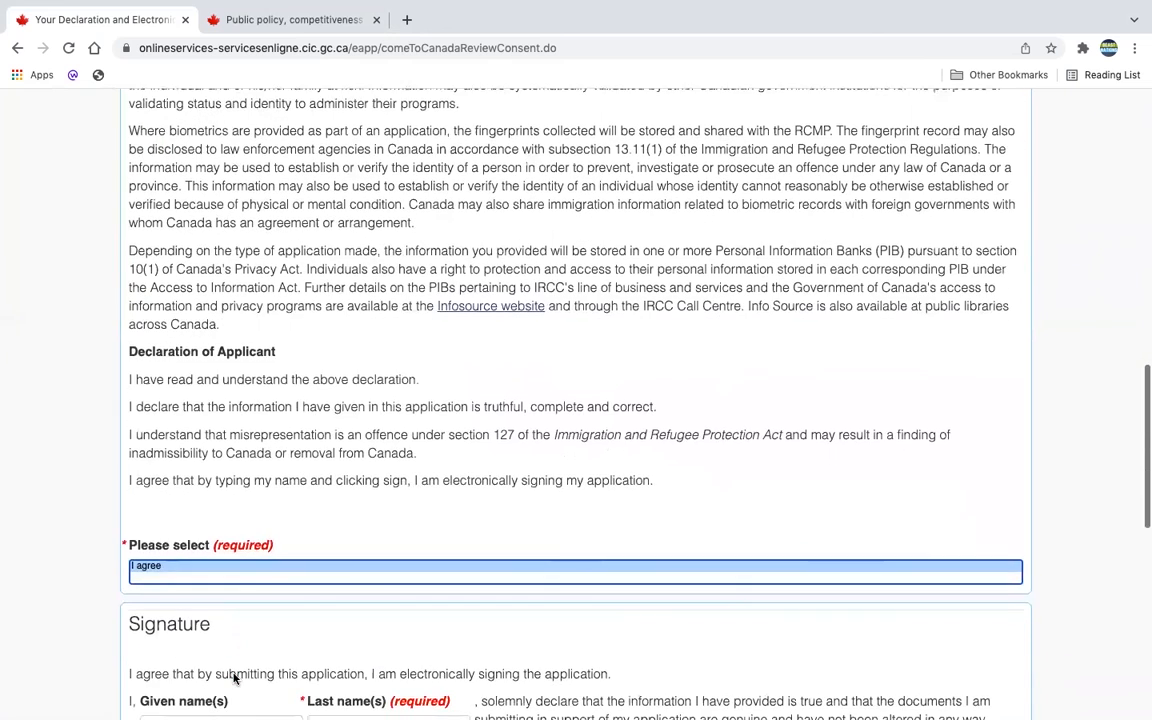
click(227, 654)
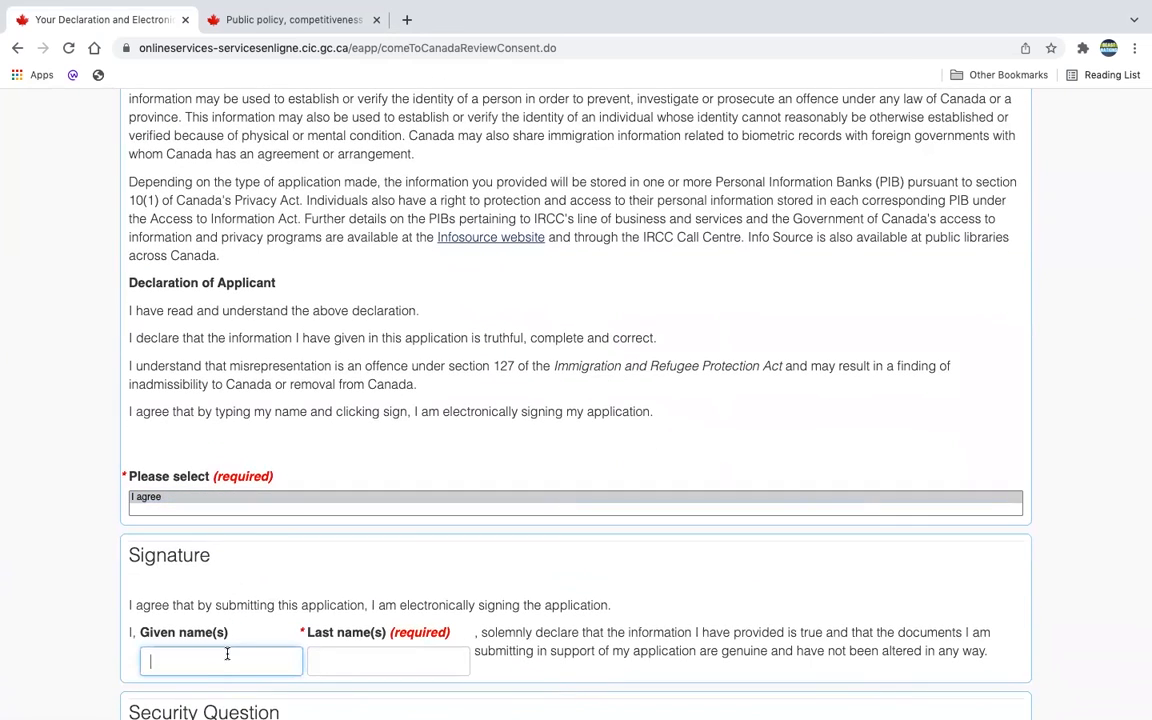
Step: Enter the applicant's last name in the signature and submit the signed declaration
click(357, 660)
text(A)
key(BackSpace)
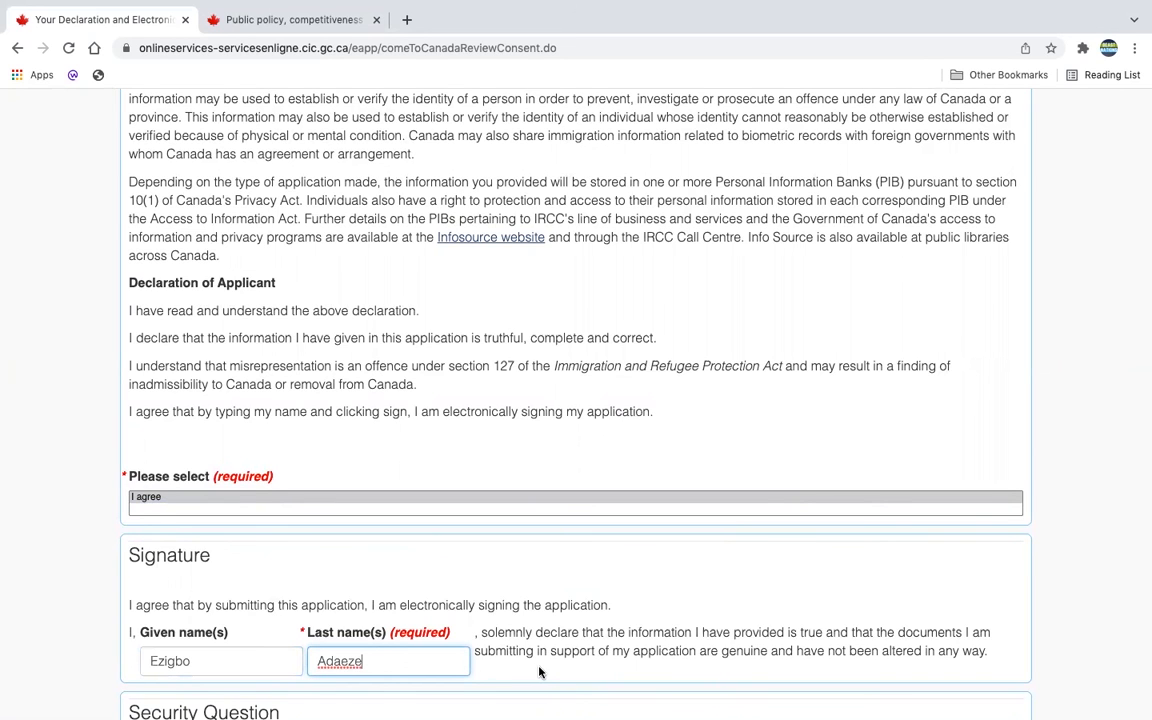
scroll(539, 672, down, 1)
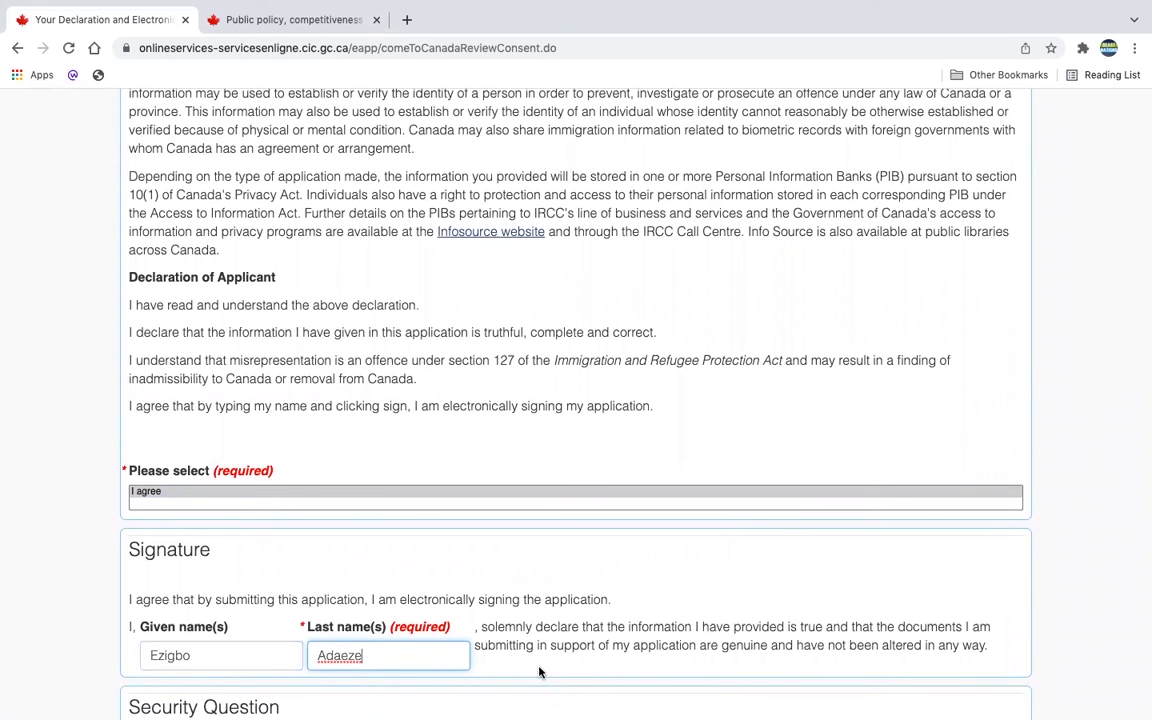
key(Return)
Step: Review the Signature page's checklist, $255 fees and declaration, then choose Transmit and pay
scroll(576, 407, down, 1)
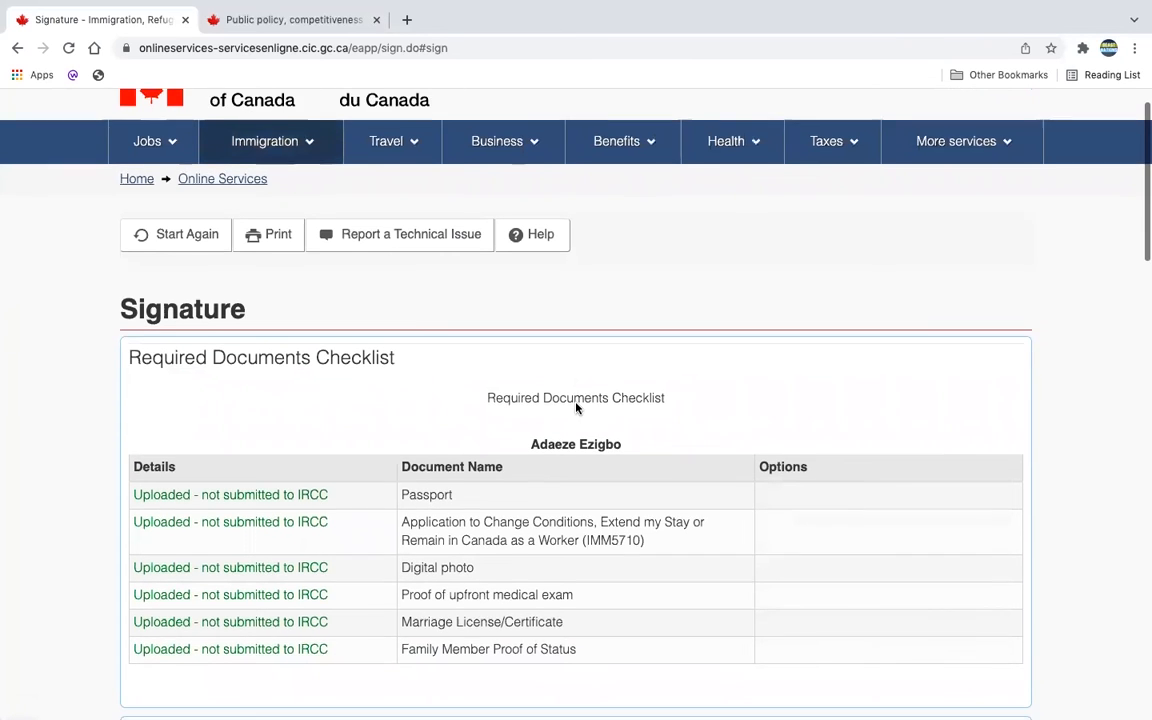
scroll(576, 407, down, 1)
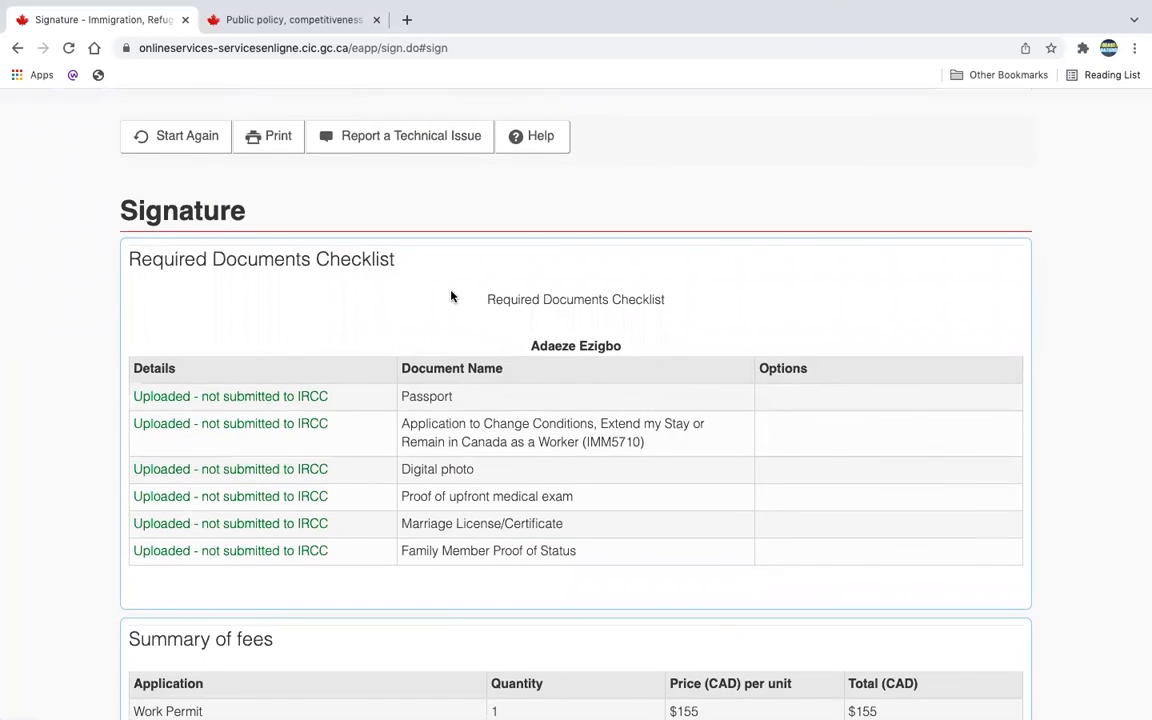
scroll(453, 297, down, 1)
scroll(451, 295, down, 3)
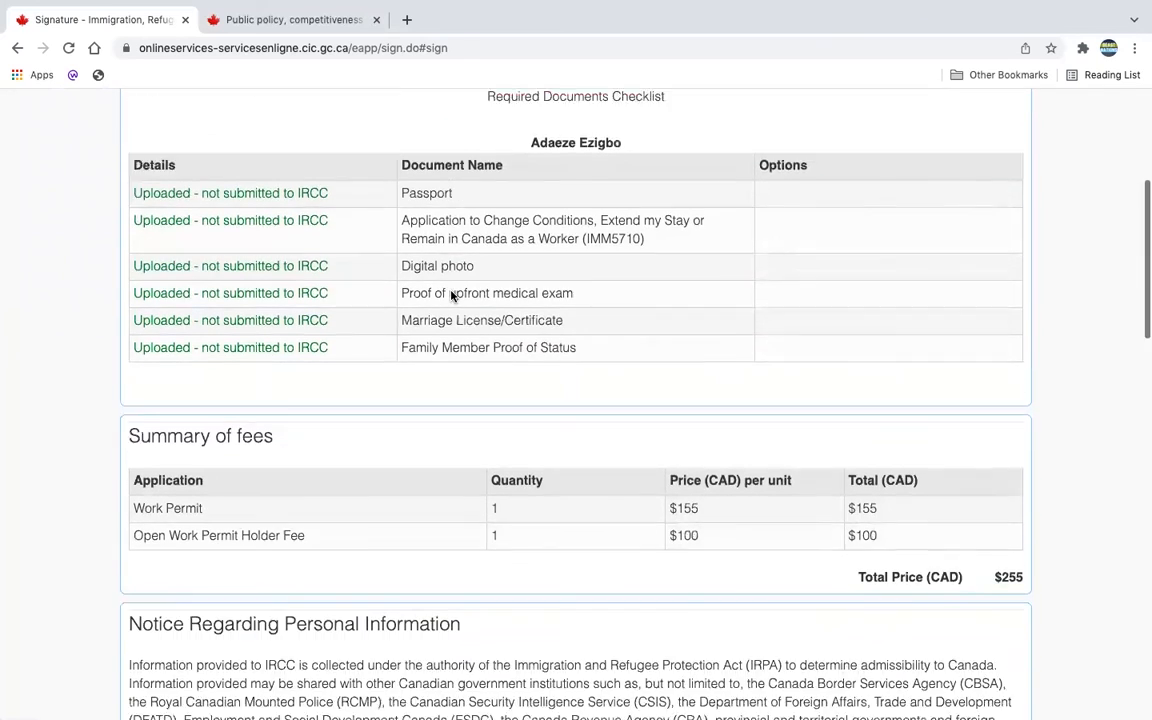
scroll(451, 295, down, 2)
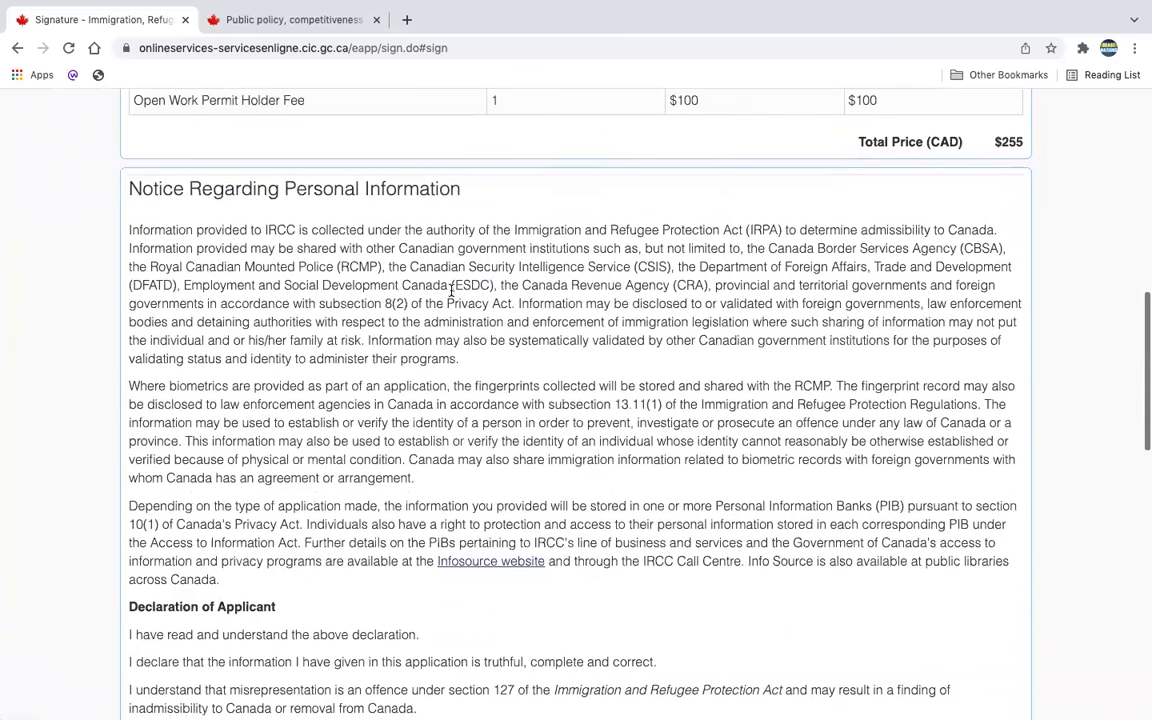
scroll(451, 290, down, 1)
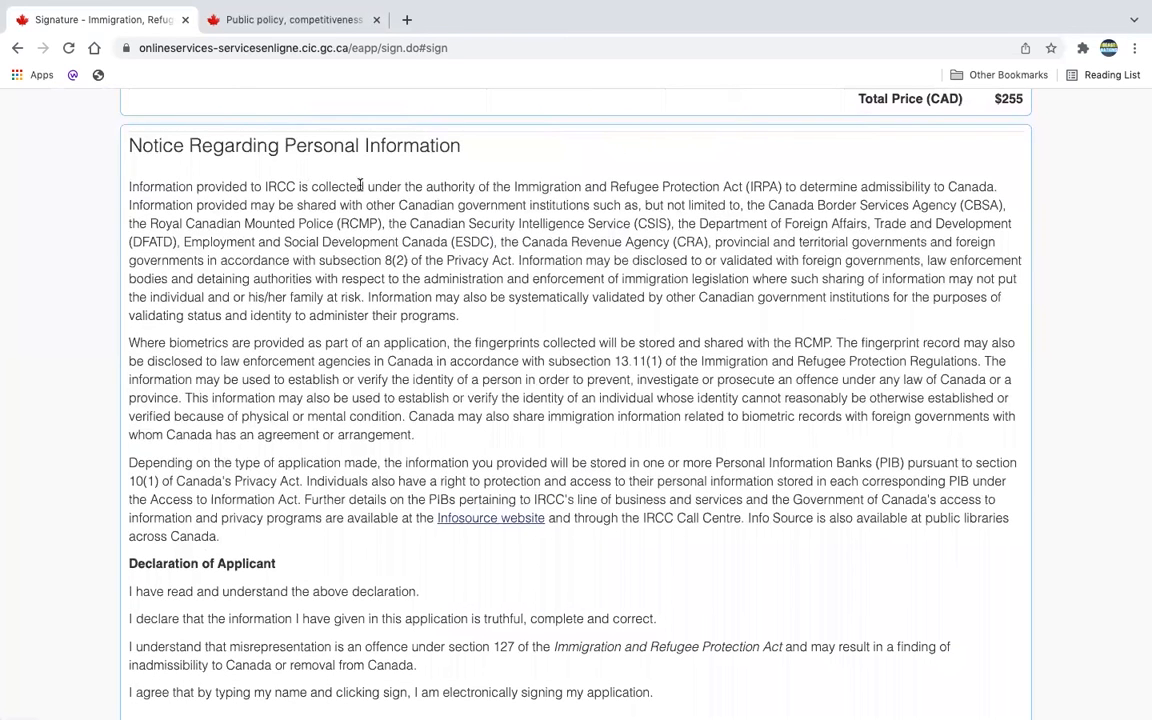
scroll(330, 320, down, 3)
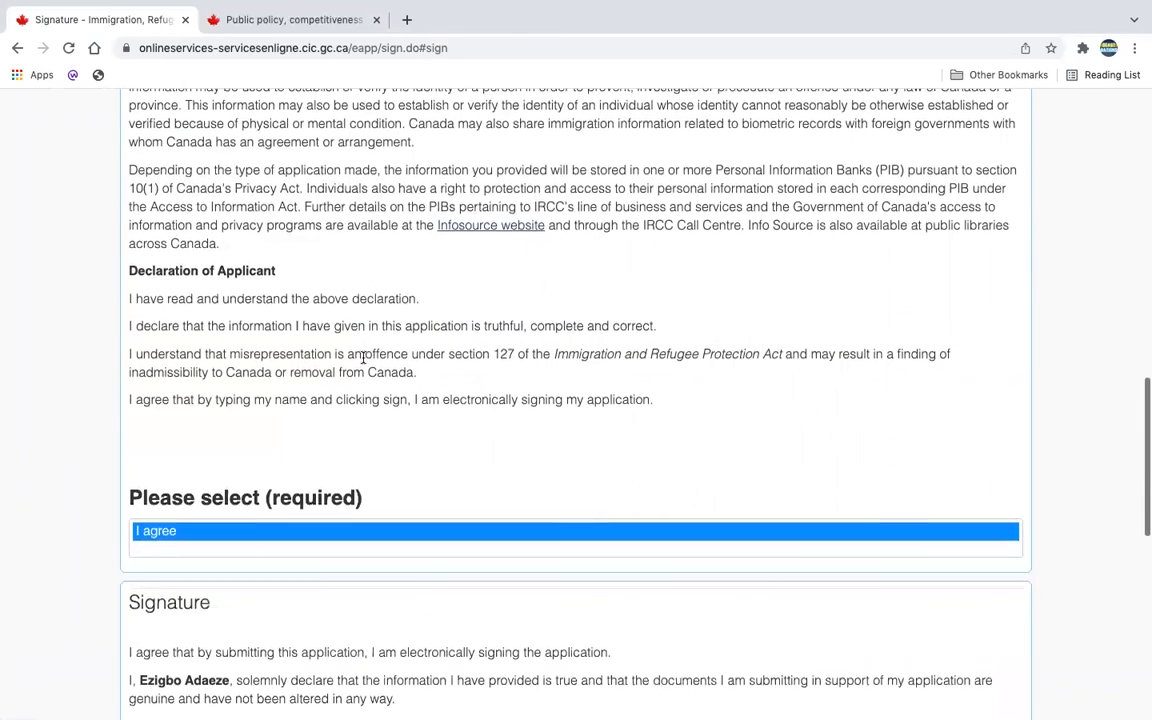
scroll(267, 409, down, 4)
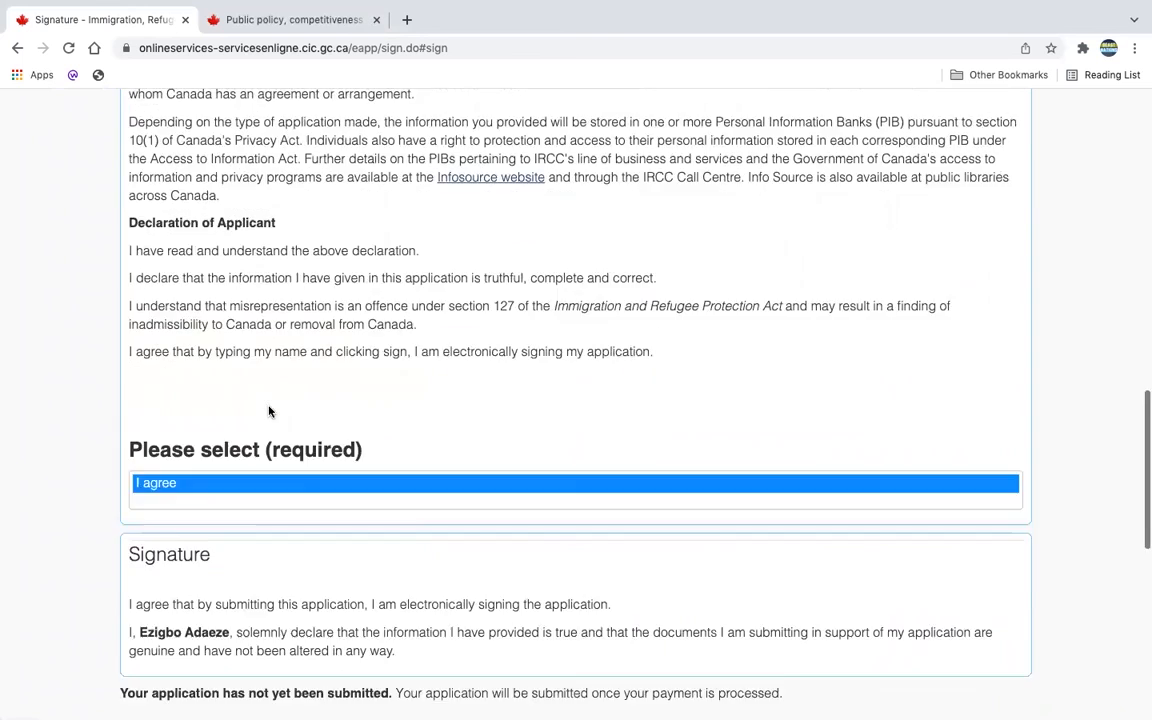
scroll(268, 410, down, 1)
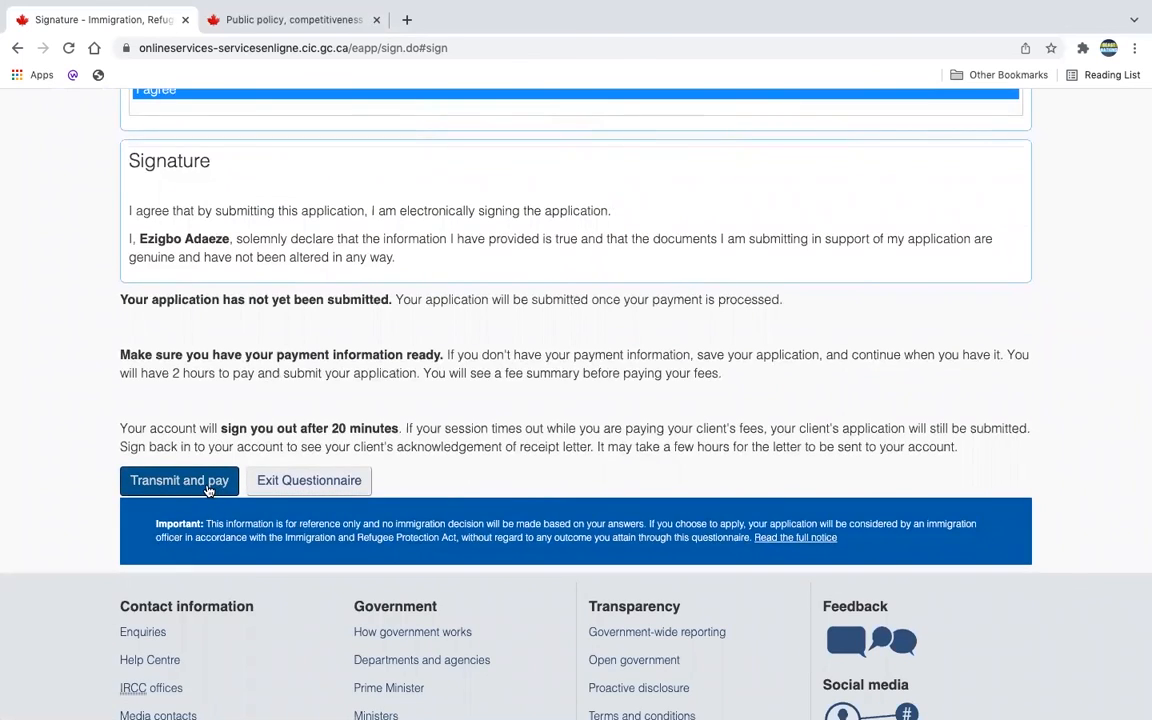
click(210, 486)
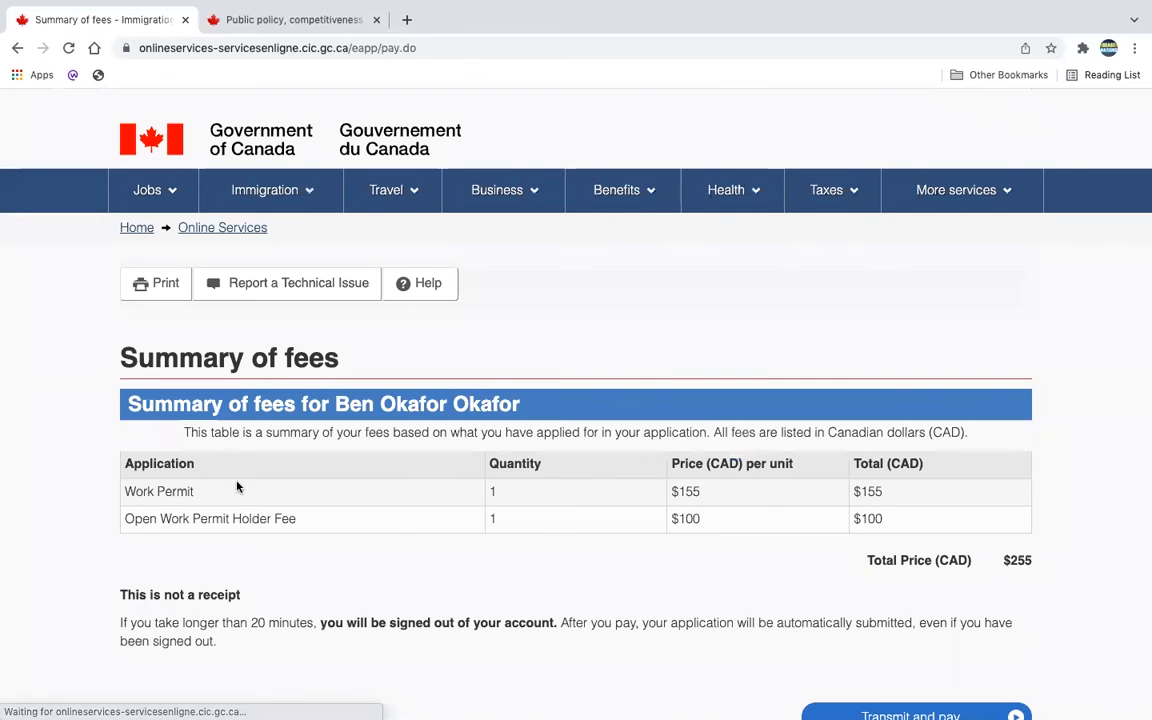
Step: Proceed to the $255.00 Checkout page and step through the cardholder name, card number, MMYY and CVV fields
scroll(409, 484, down, 1)
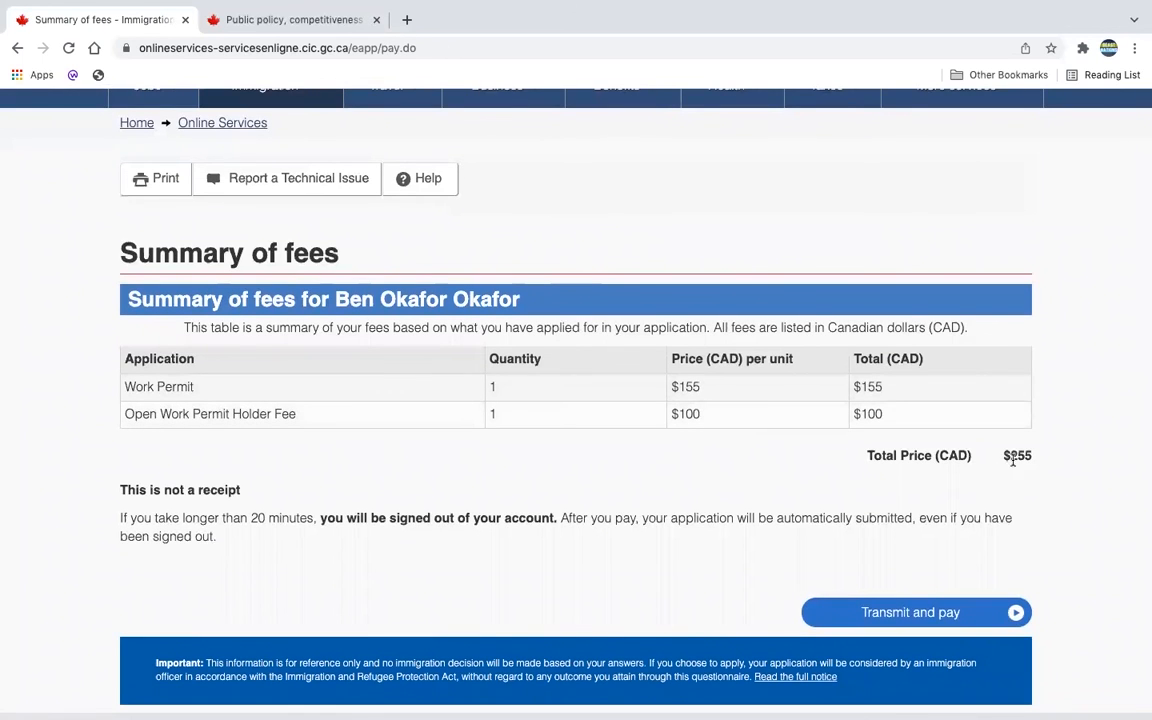
click(945, 614)
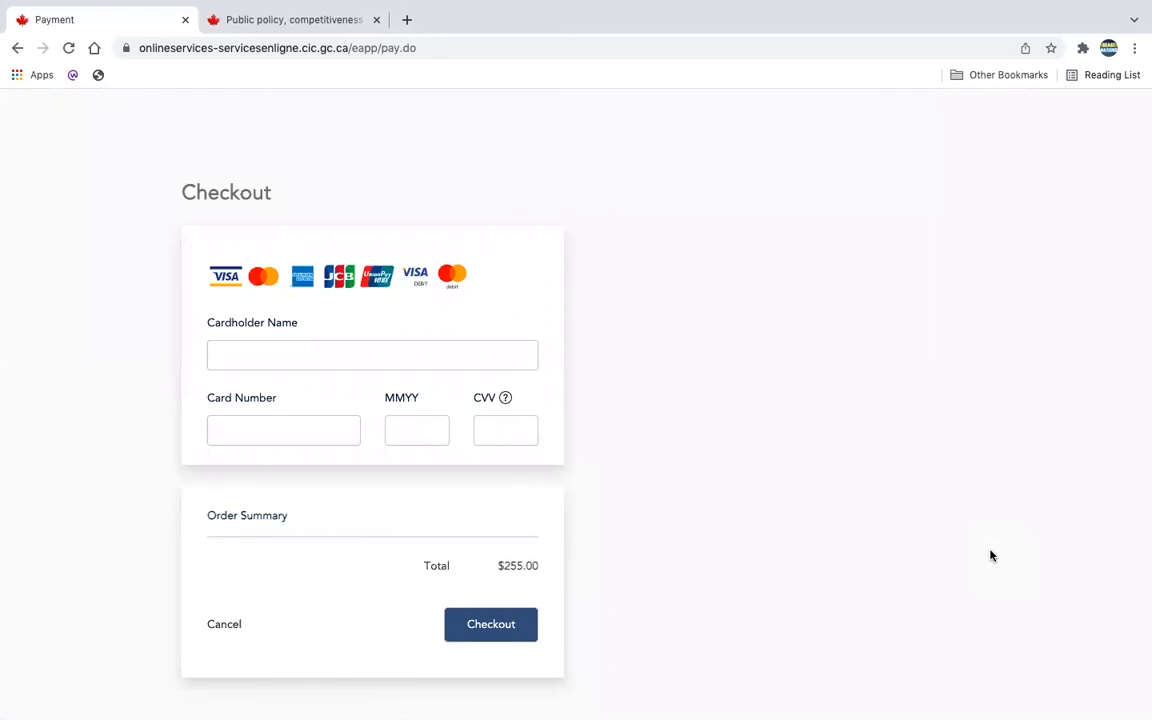
click(429, 357)
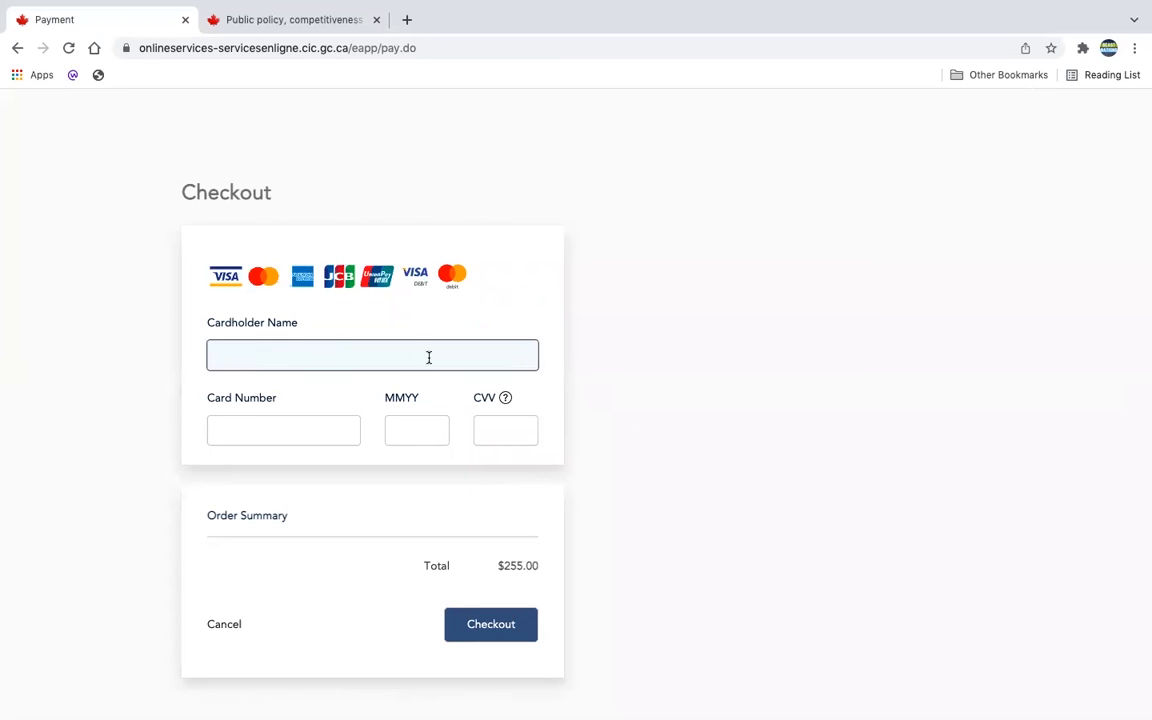
click(321, 427)
click(409, 419)
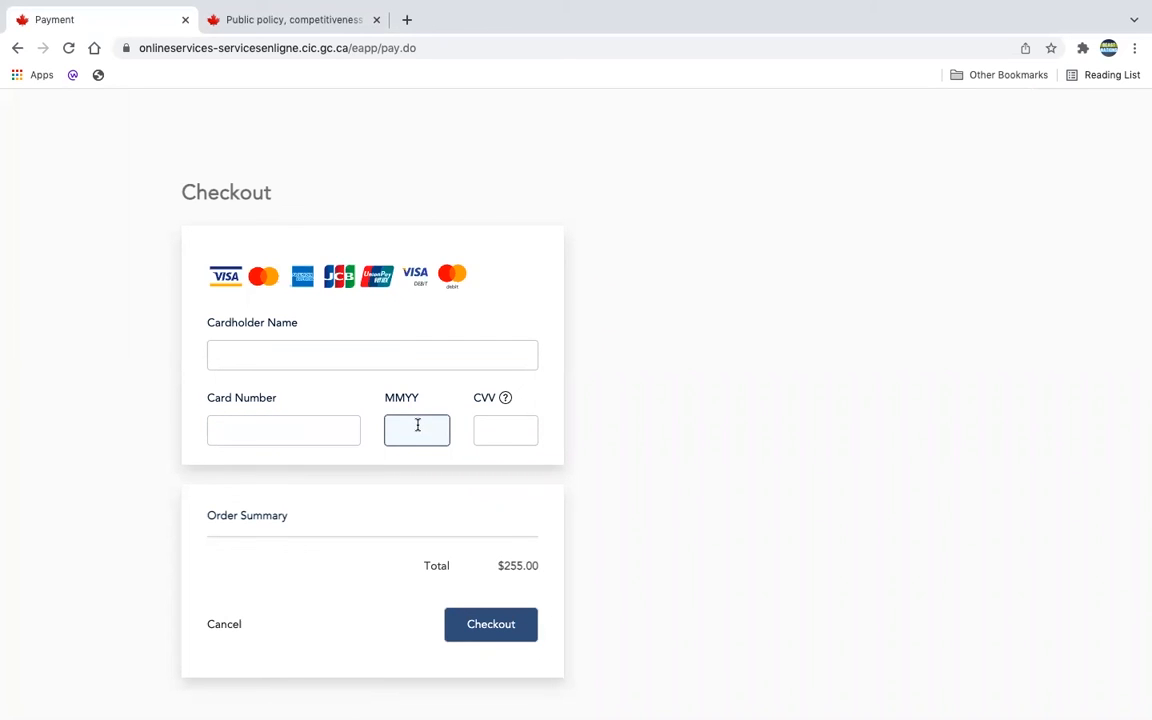
click(507, 428)
click(507, 535)
click(496, 640)
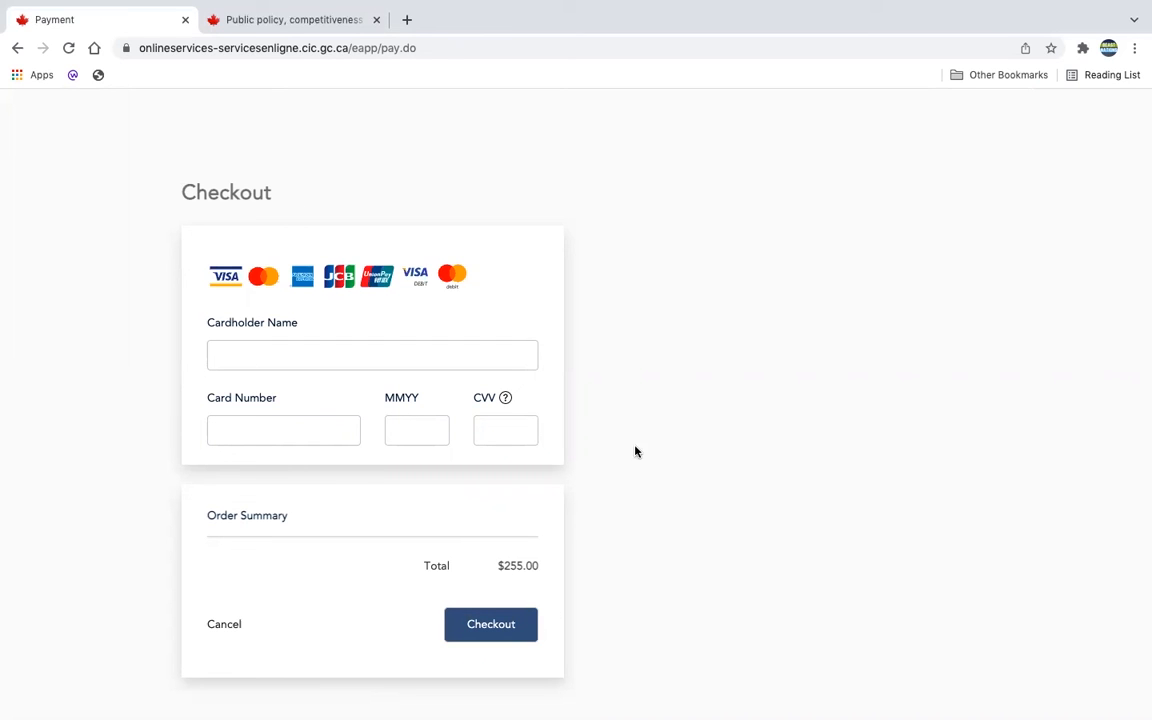